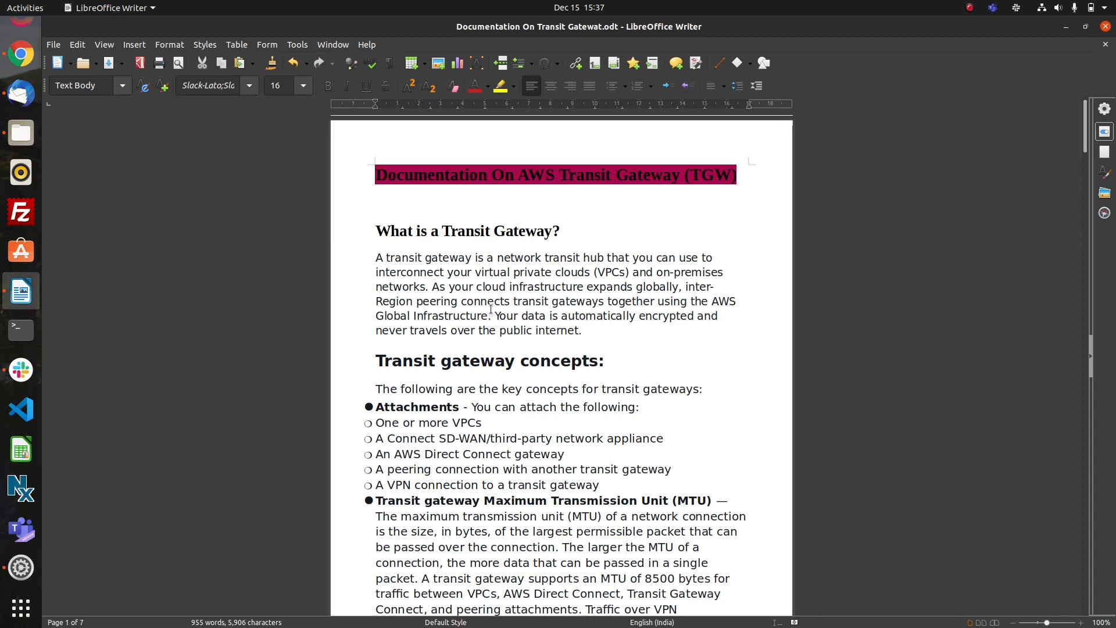
Read the transit gateway definition and key concepts, from attachments and MTU to route tables, associations and route propagation.
scroll(539, 324, down, 2)
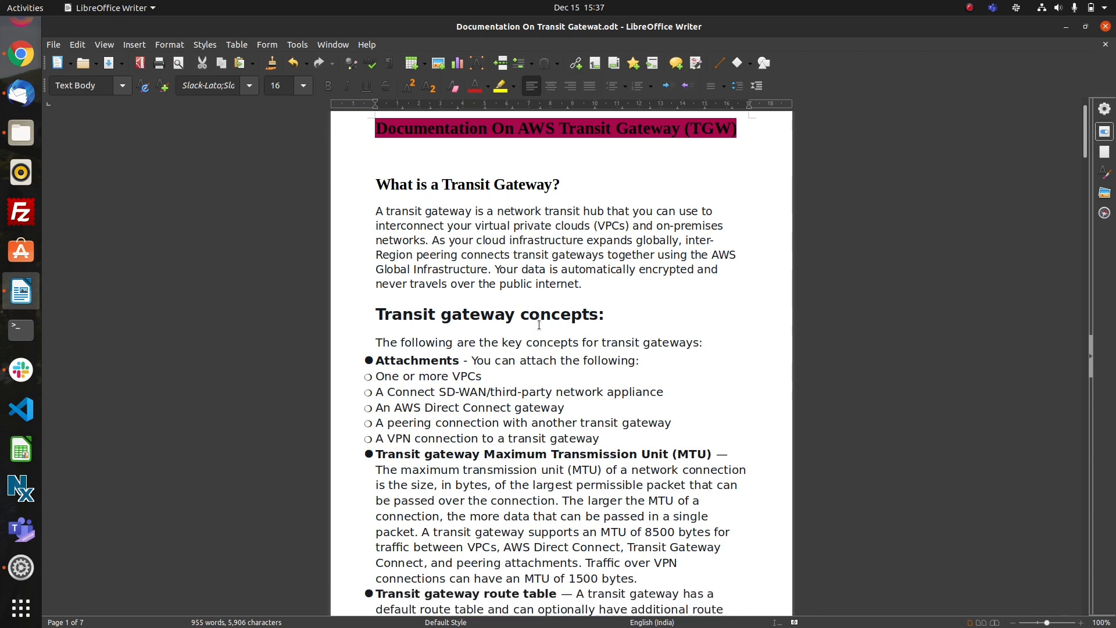
scroll(539, 324, down, 1)
scroll(538, 324, down, 1)
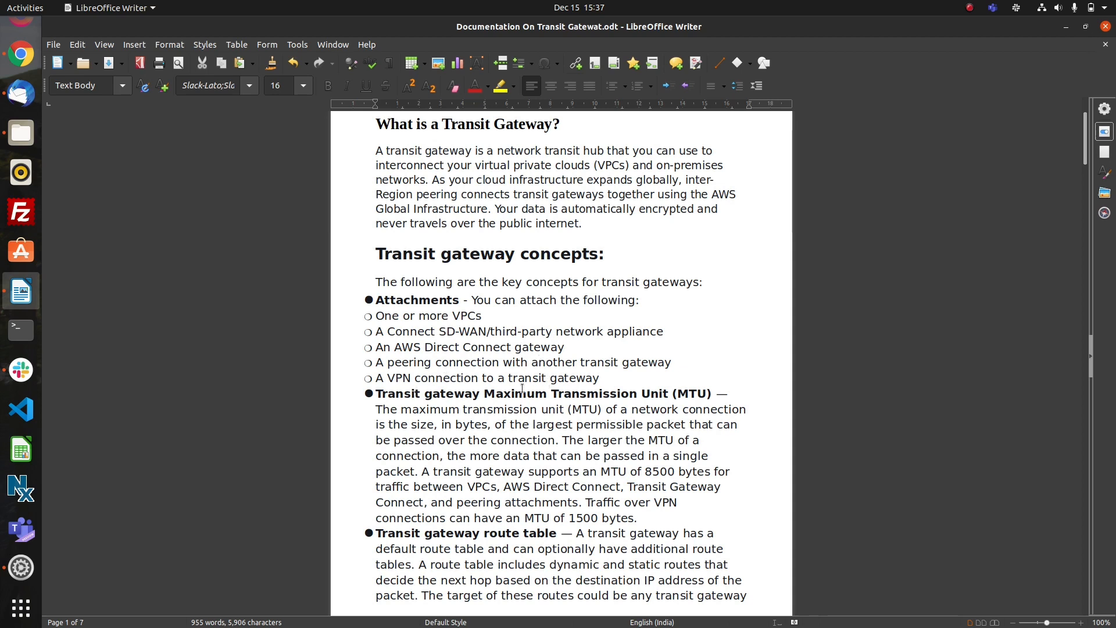
scroll(522, 388, down, 1)
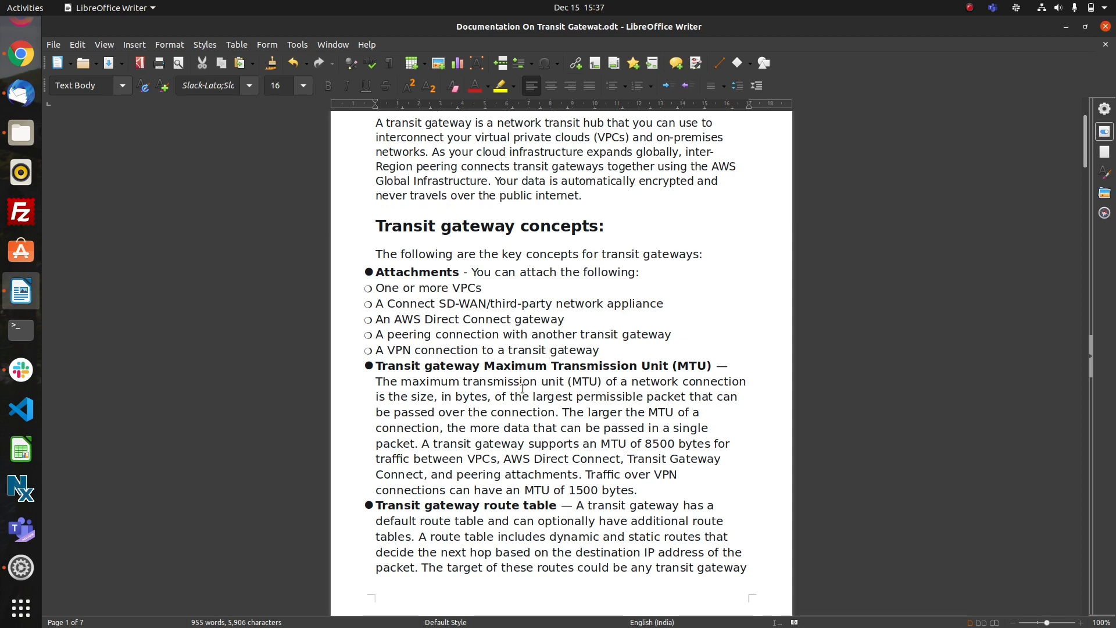
scroll(522, 388, down, 4)
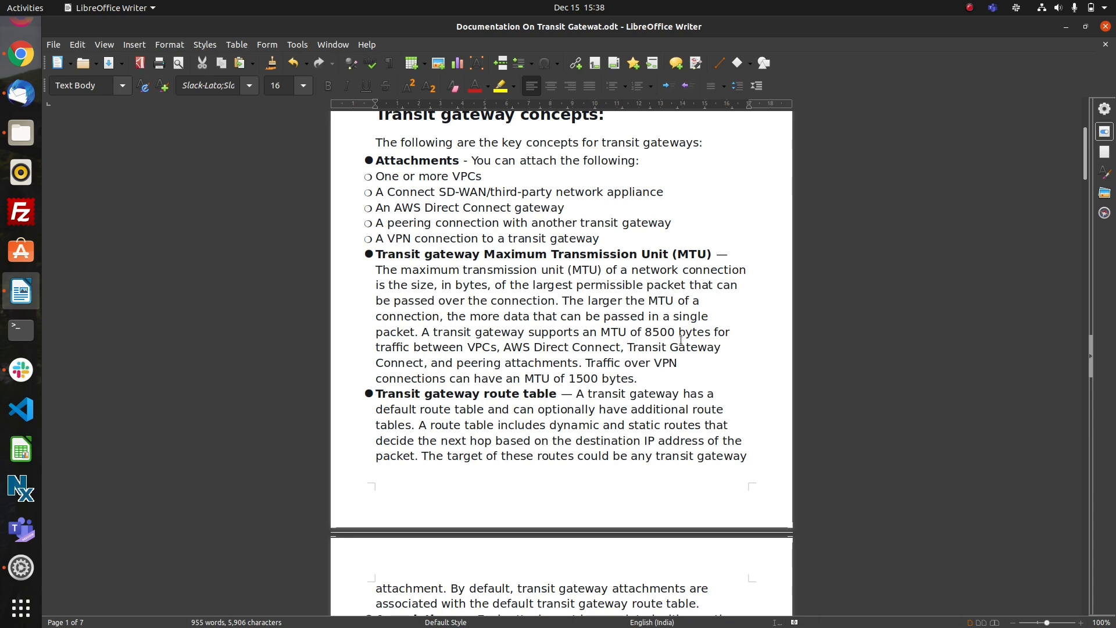
scroll(616, 481, down, 4)
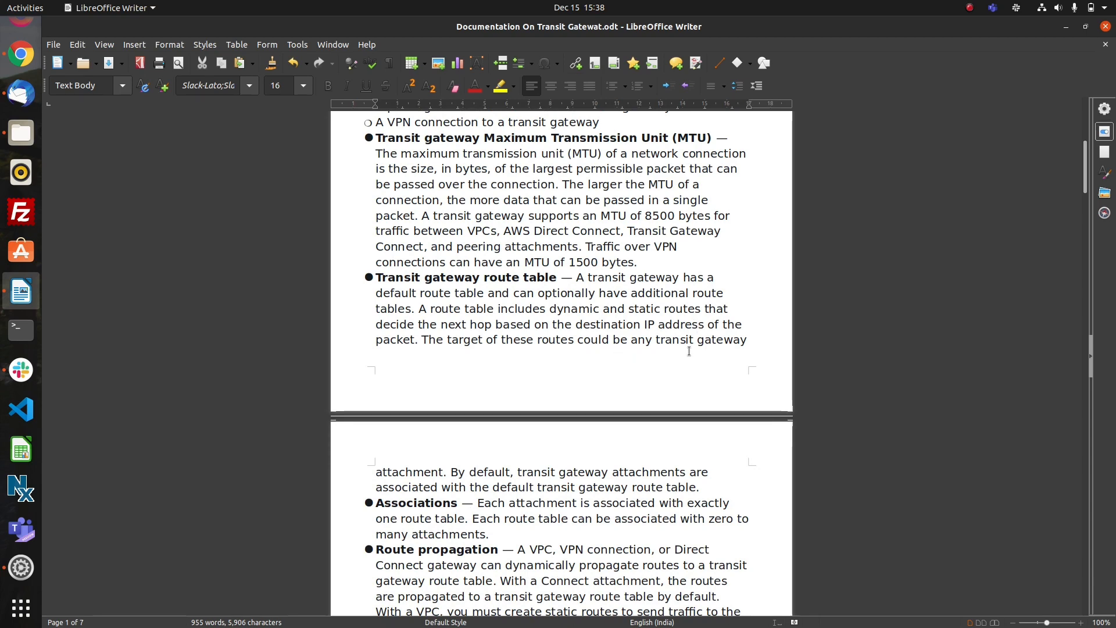
scroll(689, 351, down, 5)
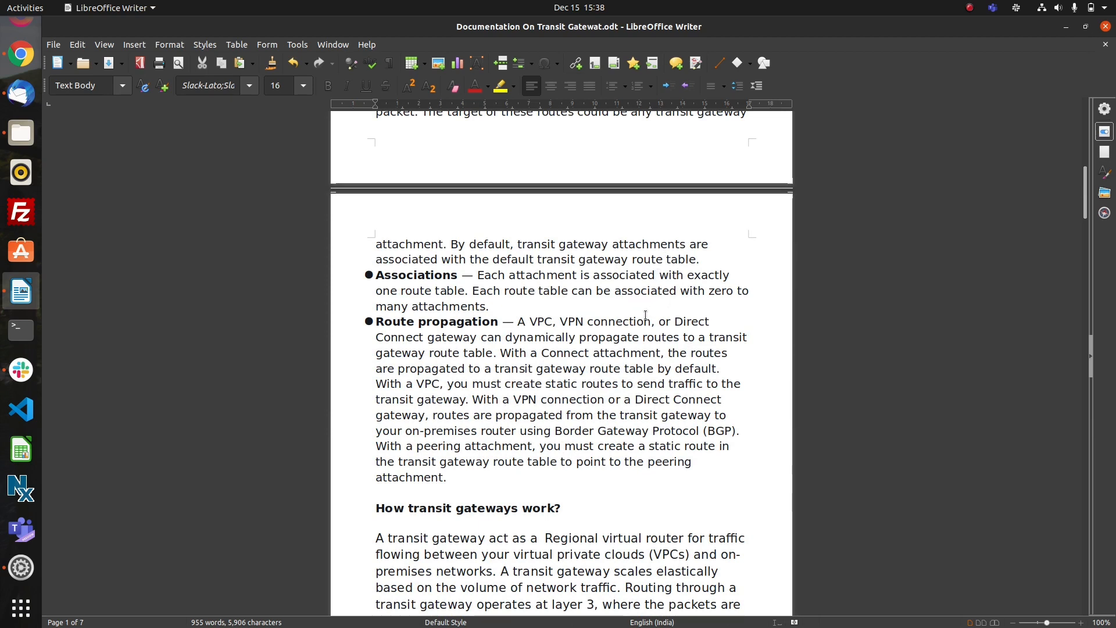
scroll(645, 312, down, 3)
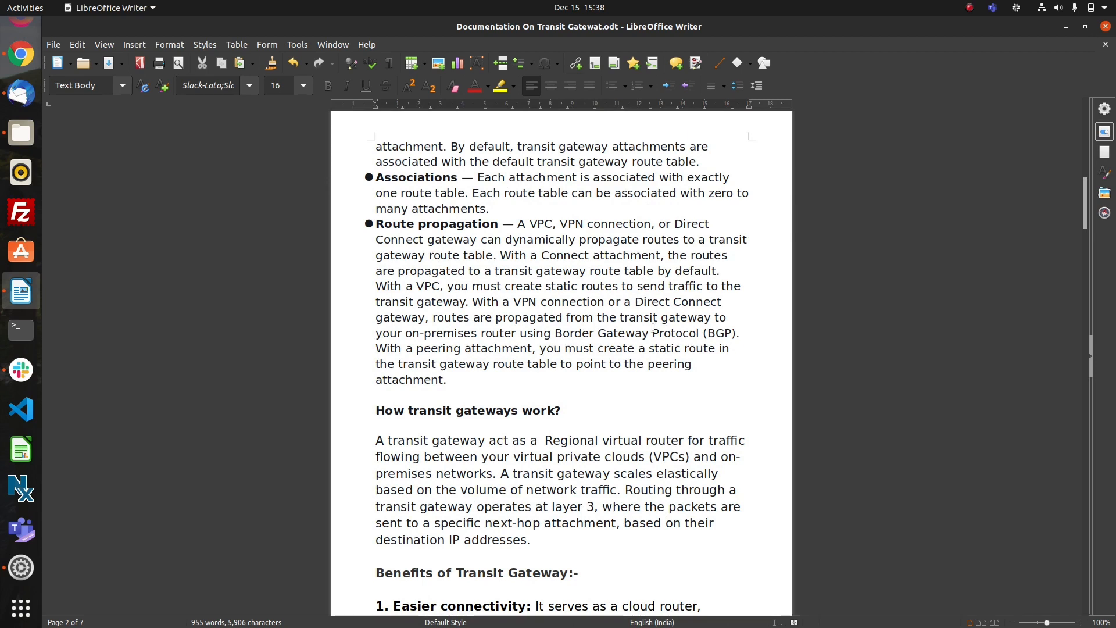
scroll(653, 327, down, 7)
scroll(652, 327, up, 4)
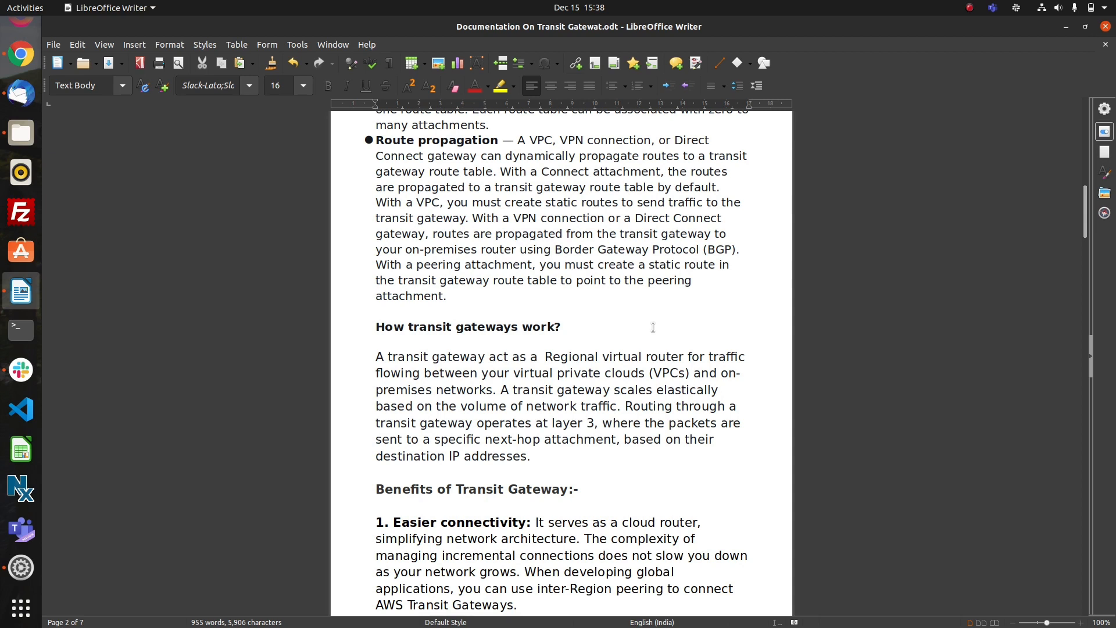
Read how transit gateways work, their four listed benefits and the first setup steps in the document.
scroll(653, 327, down, 3)
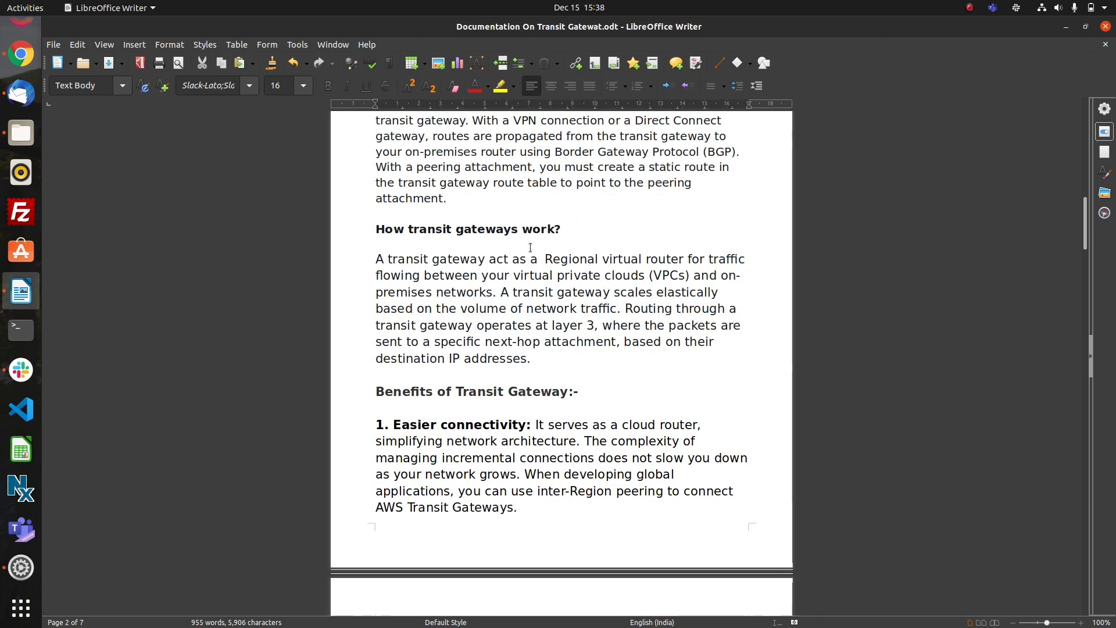
scroll(581, 287, down, 2)
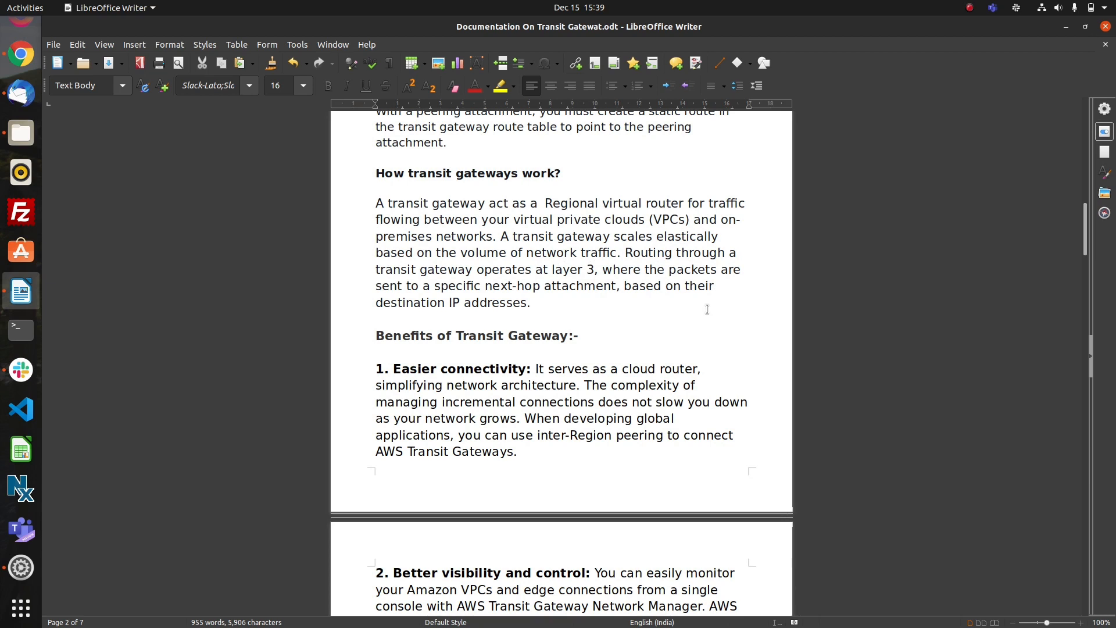
scroll(642, 356, down, 2)
scroll(642, 356, down, 3)
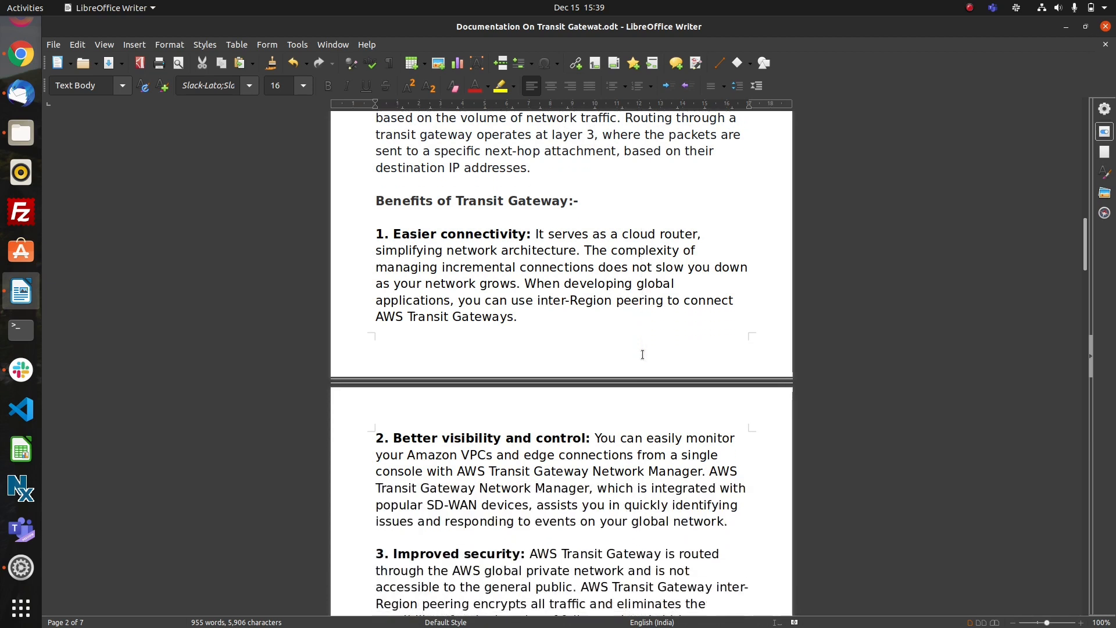
scroll(642, 354, down, 1)
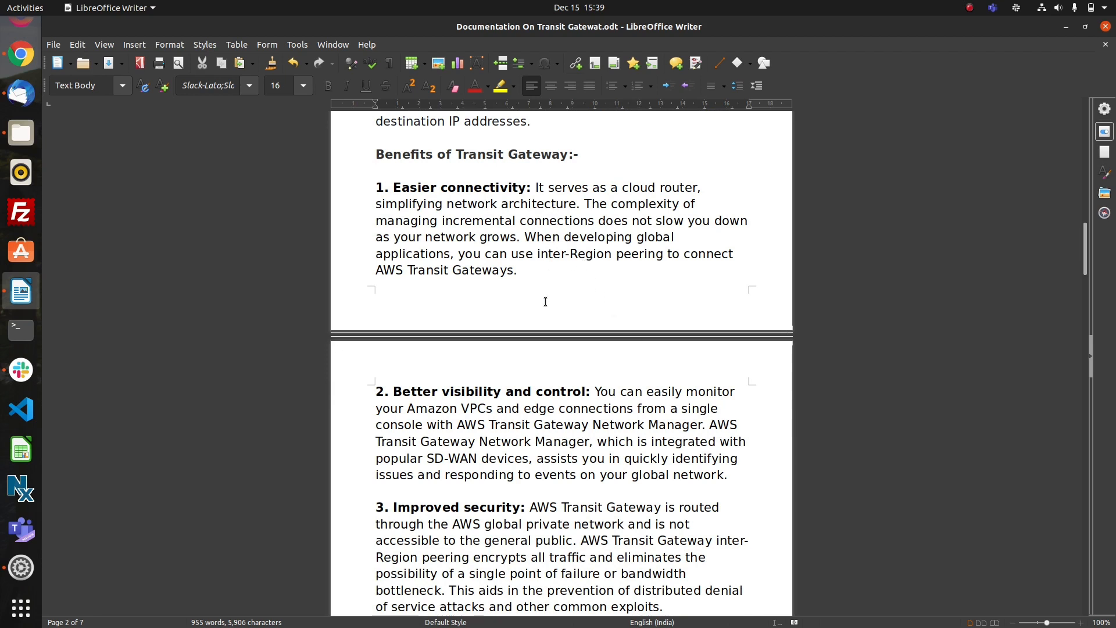
scroll(545, 301, down, 1)
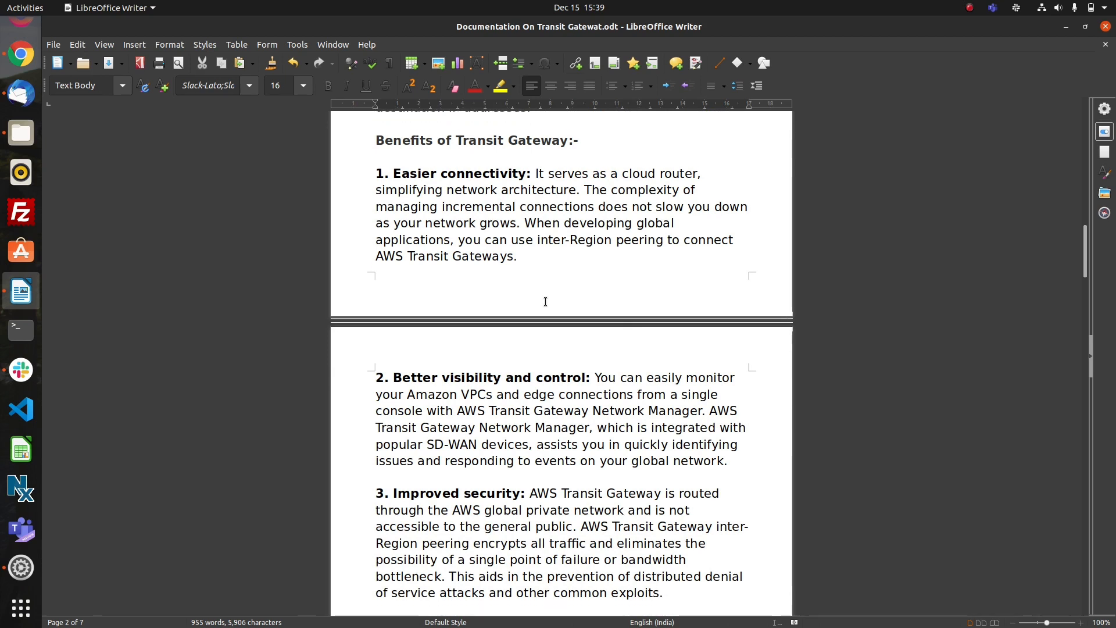
scroll(546, 302, down, 2)
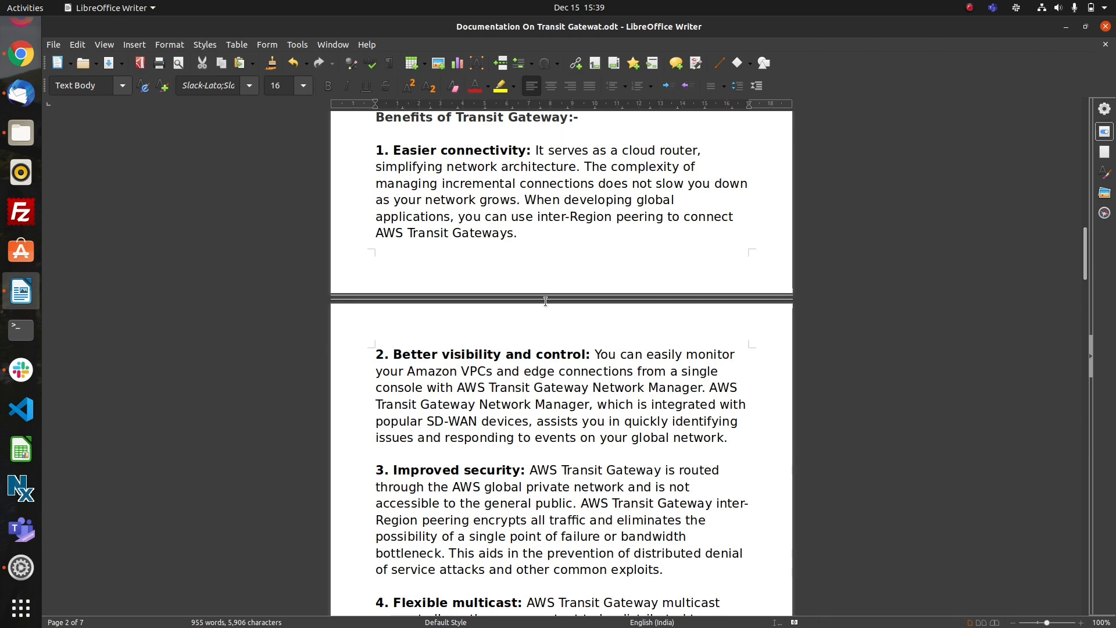
scroll(545, 302, down, 3)
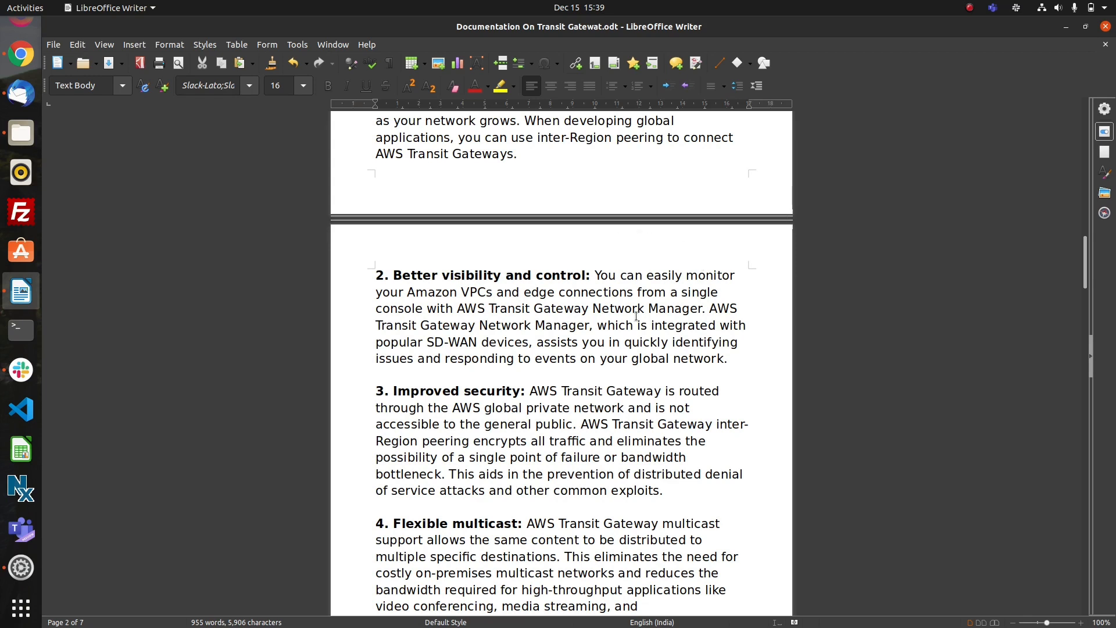
scroll(636, 315, down, 4)
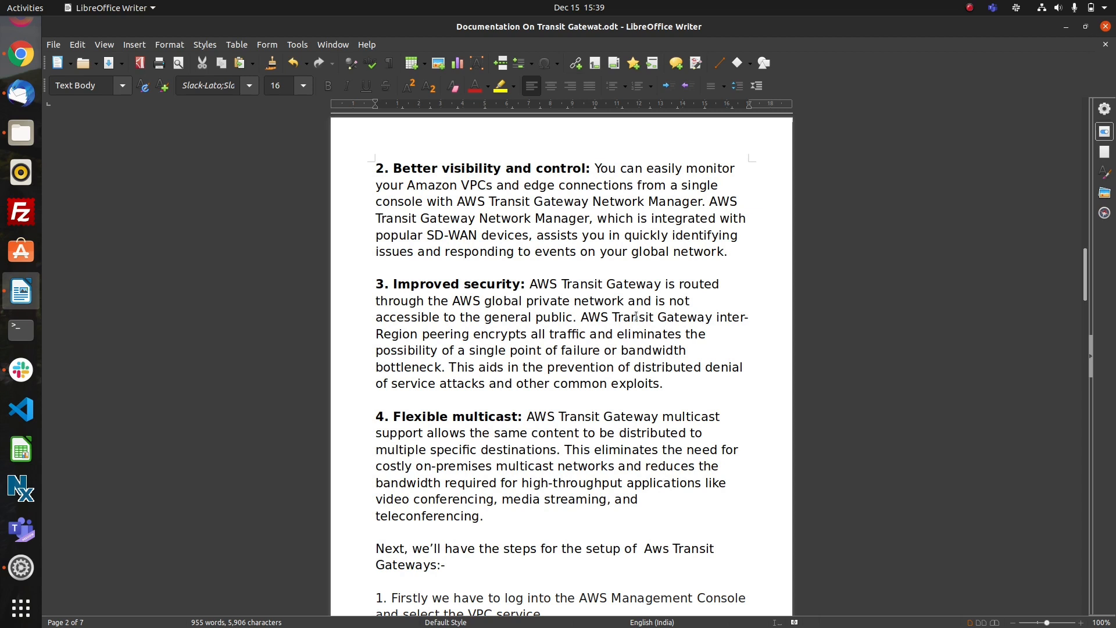
scroll(636, 316, down, 2)
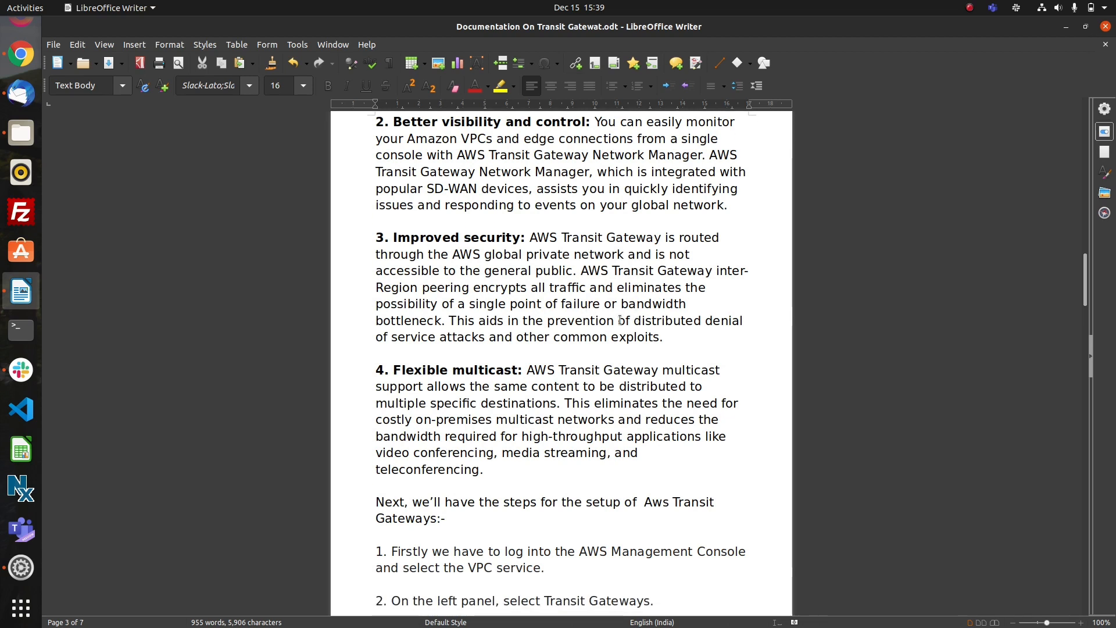
scroll(618, 357, down, 4)
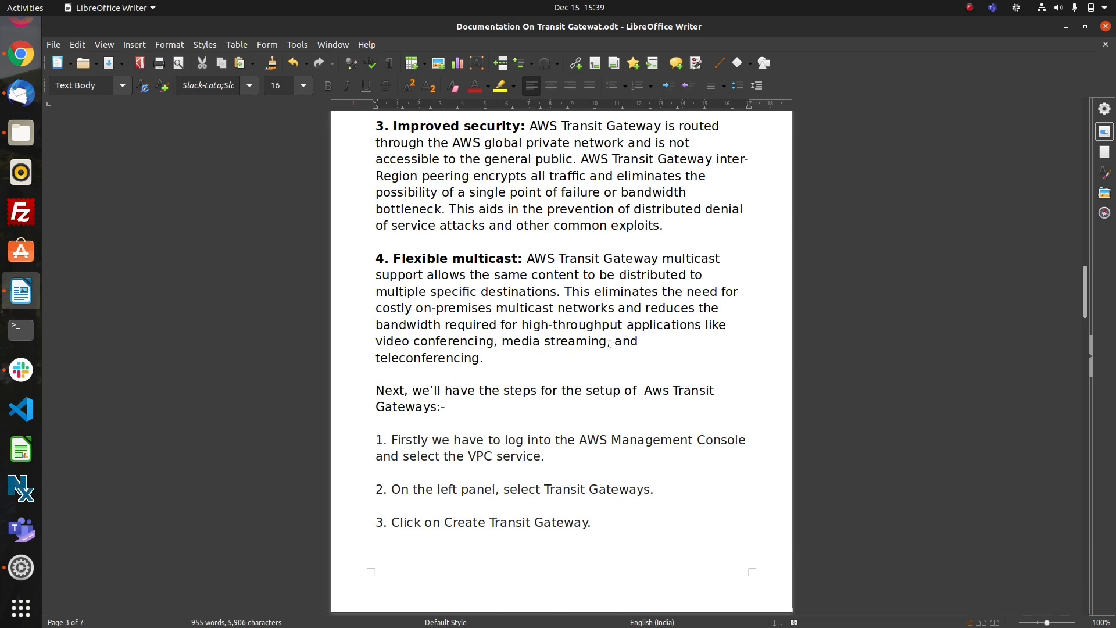
scroll(610, 344, up, 1)
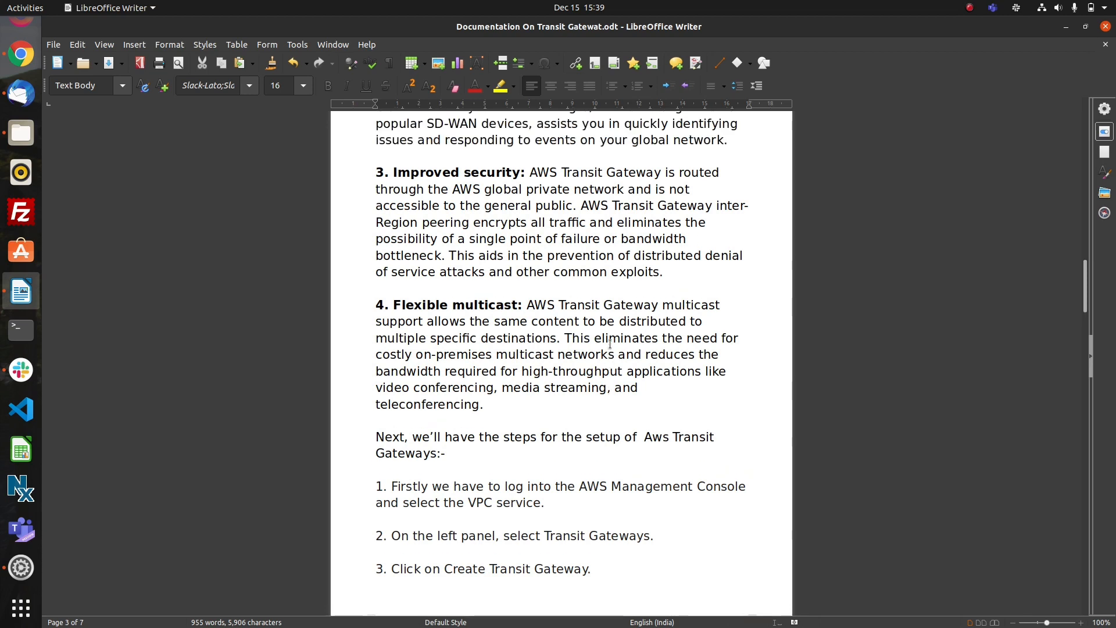
scroll(610, 344, up, 1)
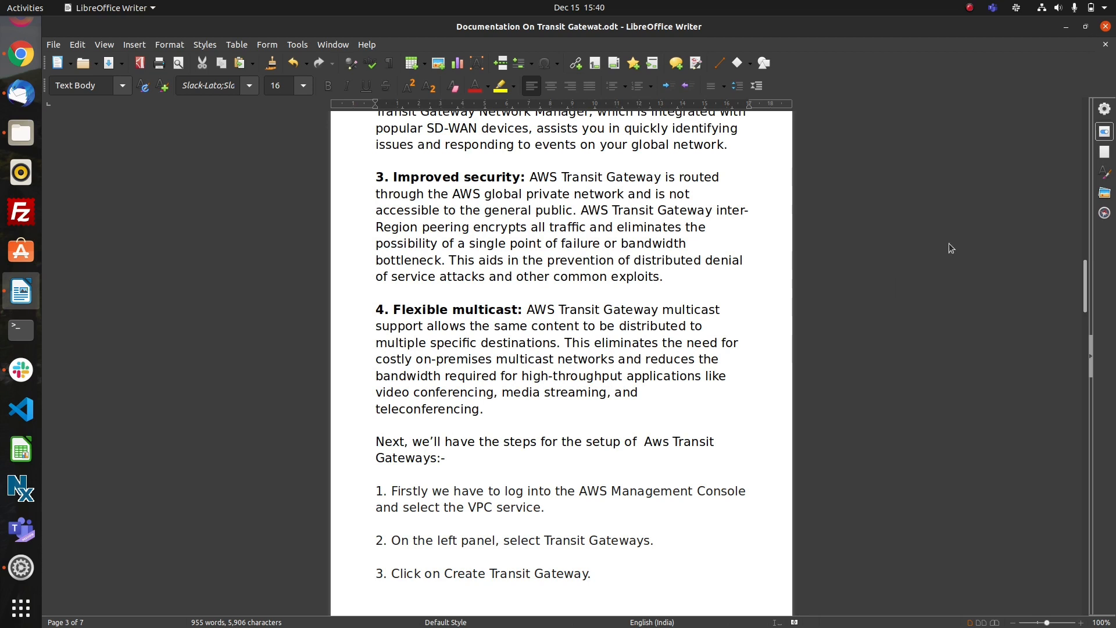
click(967, 9)
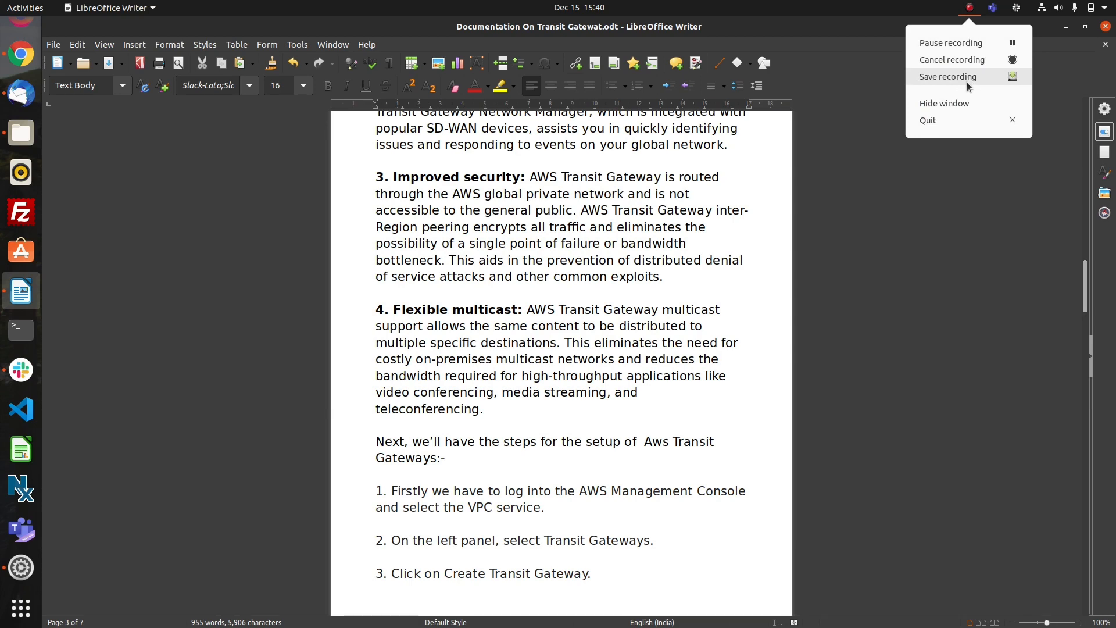
click(967, 82)
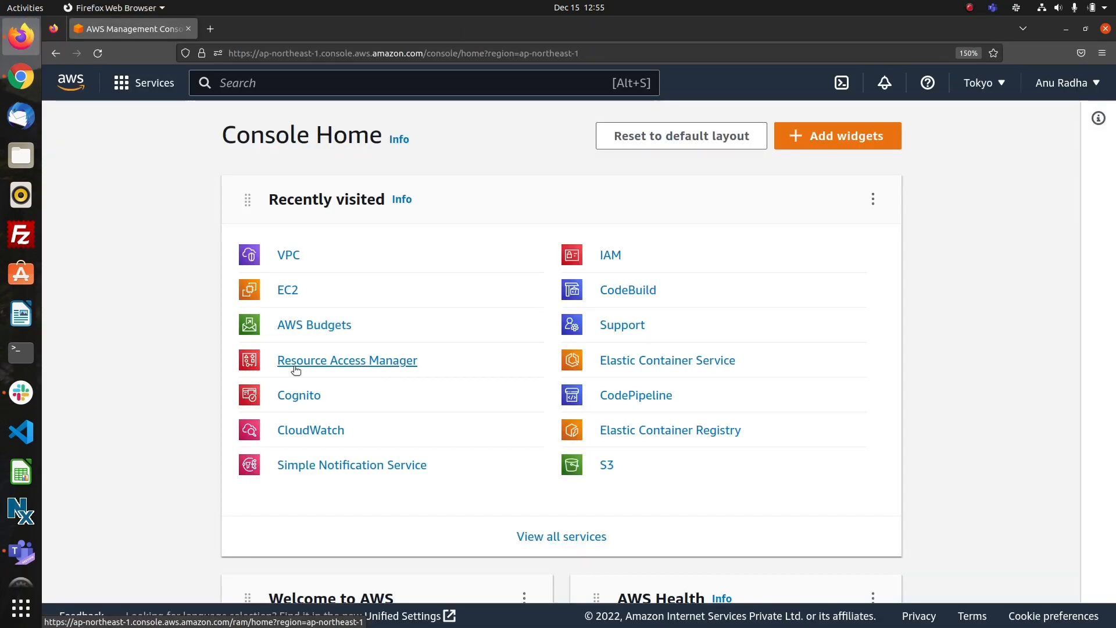
Open the VPC service from the AWS console in a new browser tab and start creating a VPC from the VPC list.
right_click(286, 257)
click(308, 261)
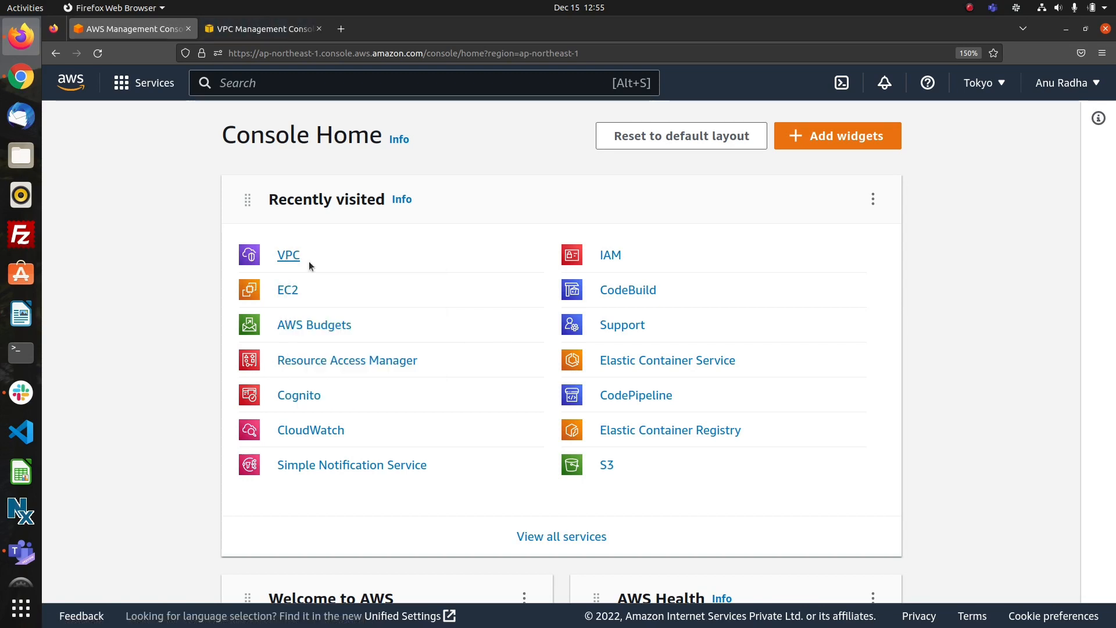
click(251, 32)
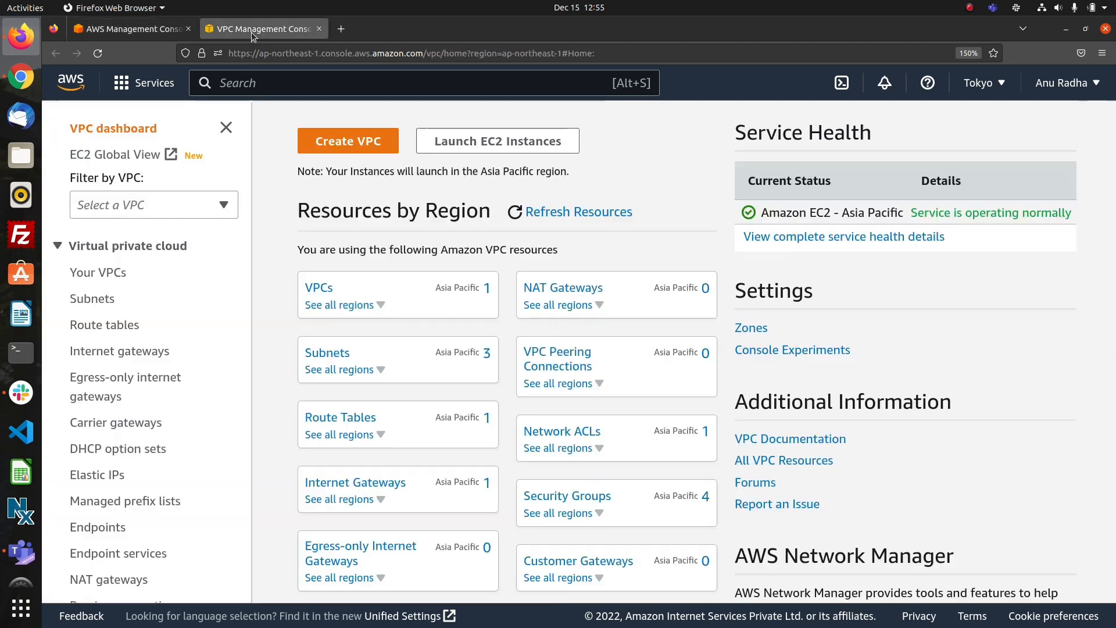
click(319, 288)
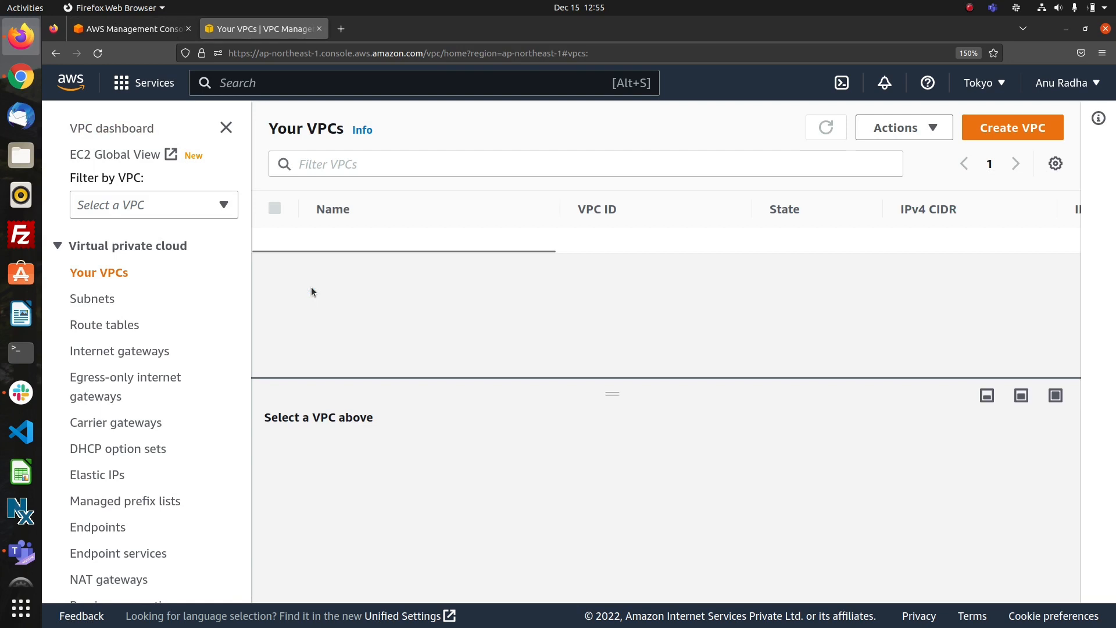
click(1007, 132)
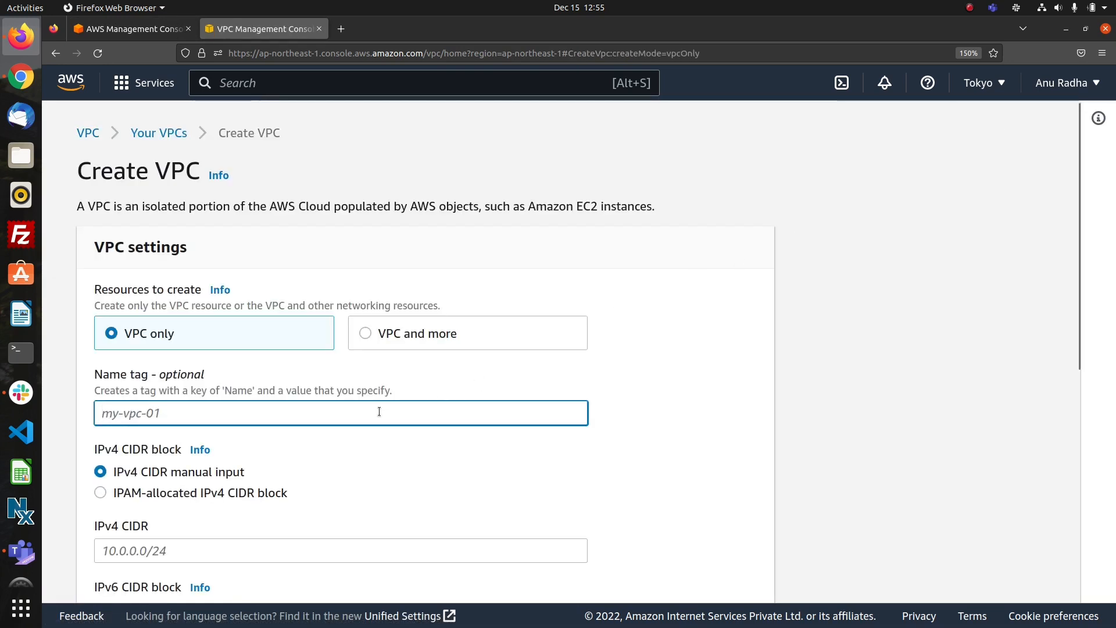
Set the new VPC's name tag to vpc1.
text(16)
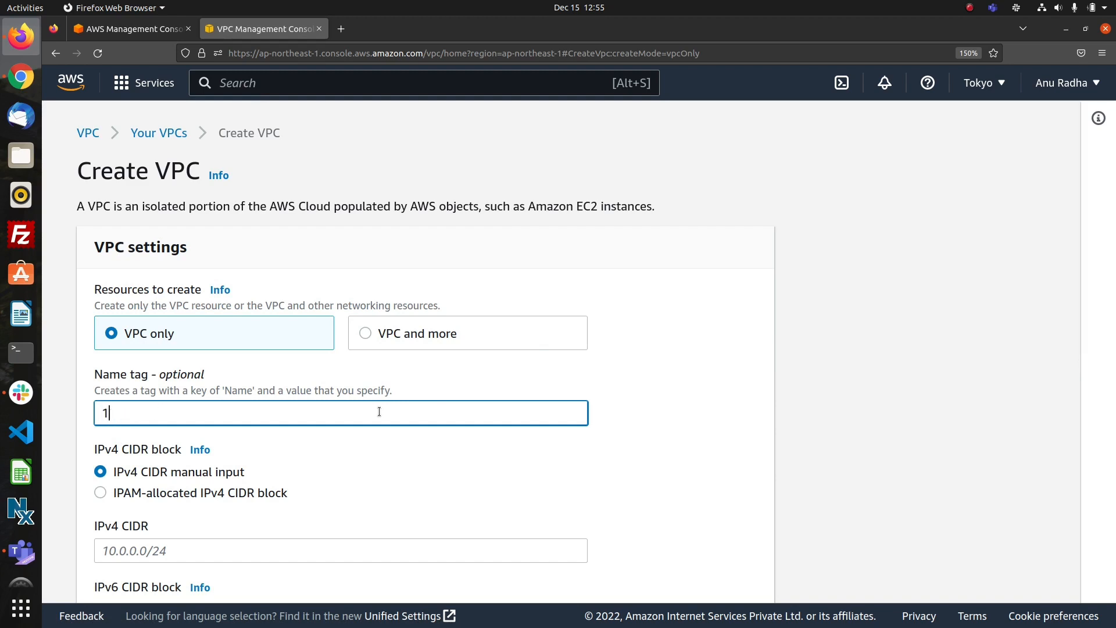
key(BackSpace)
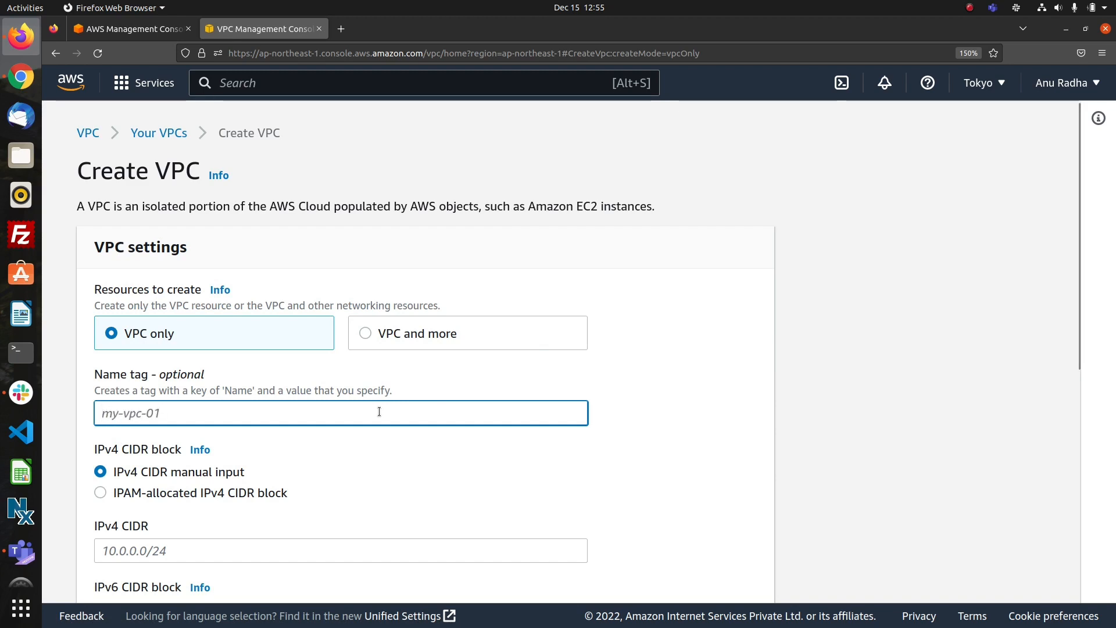
text(vpc)
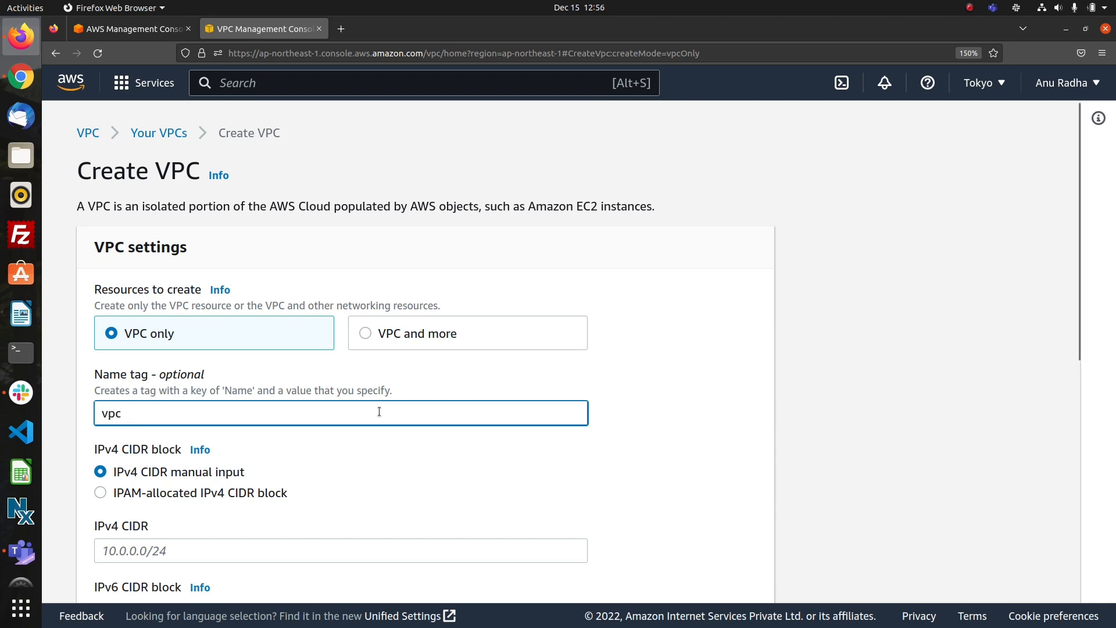
text(1)
scroll(380, 490, down, 6)
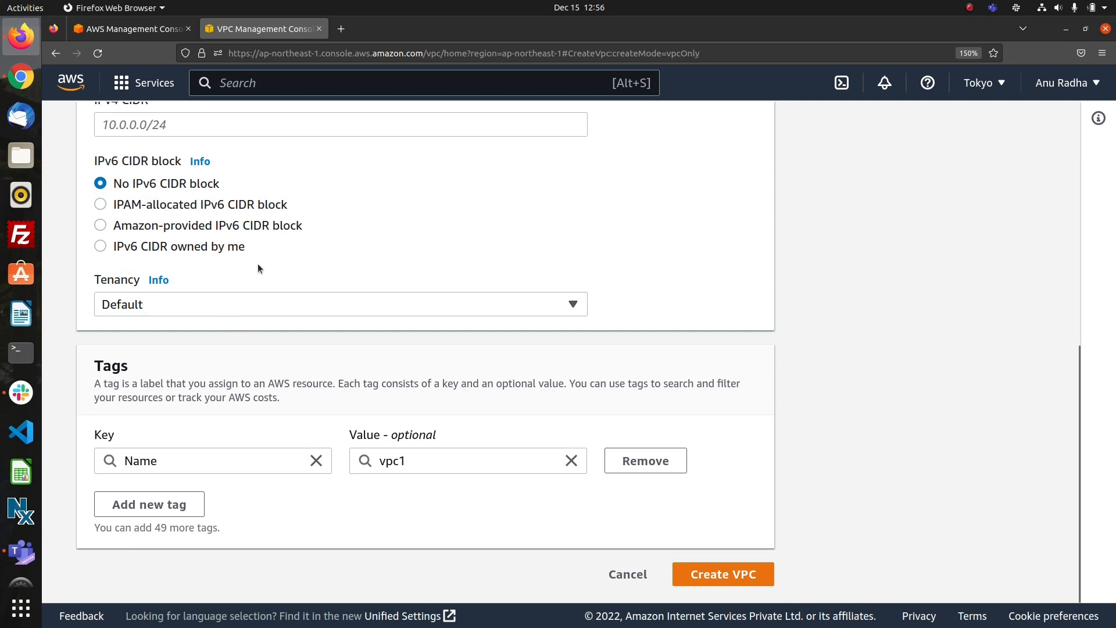
scroll(258, 265, up, 7)
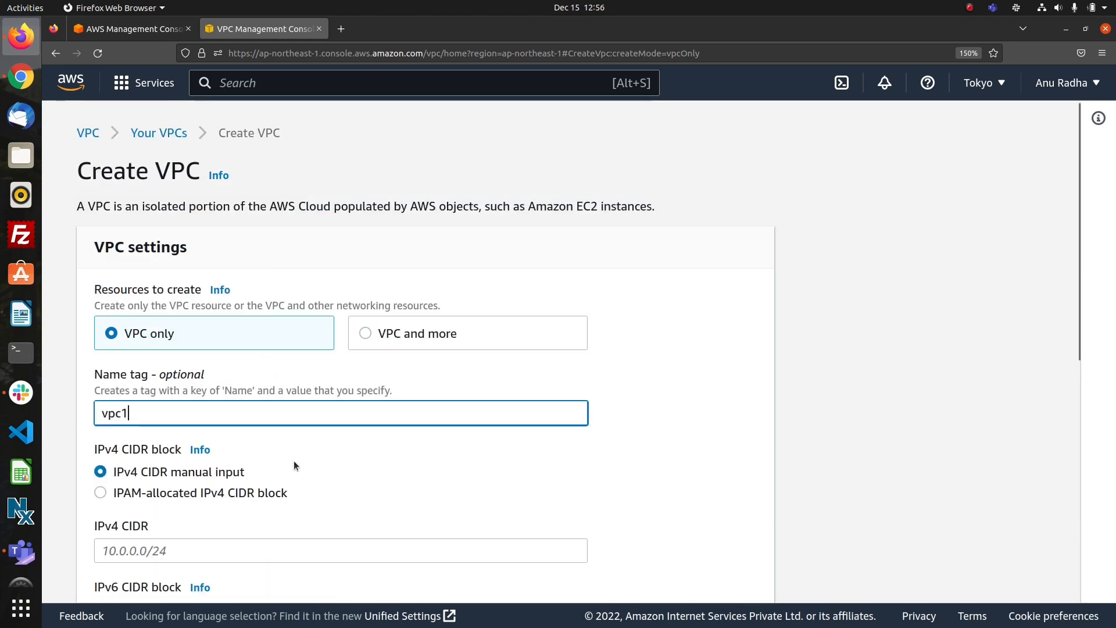
Create the VPC with the IPv4 CIDR 16.0.0.0/16 and return to the VPC dashboard.
click(311, 551)
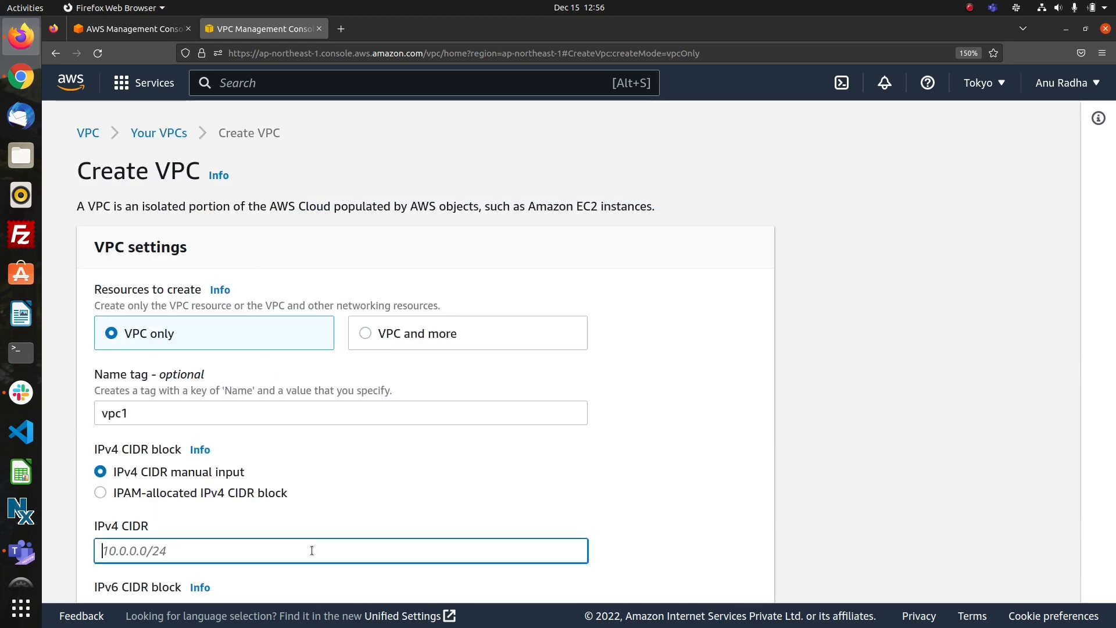
text(16.0.0.0/16)
scroll(411, 509, down, 5)
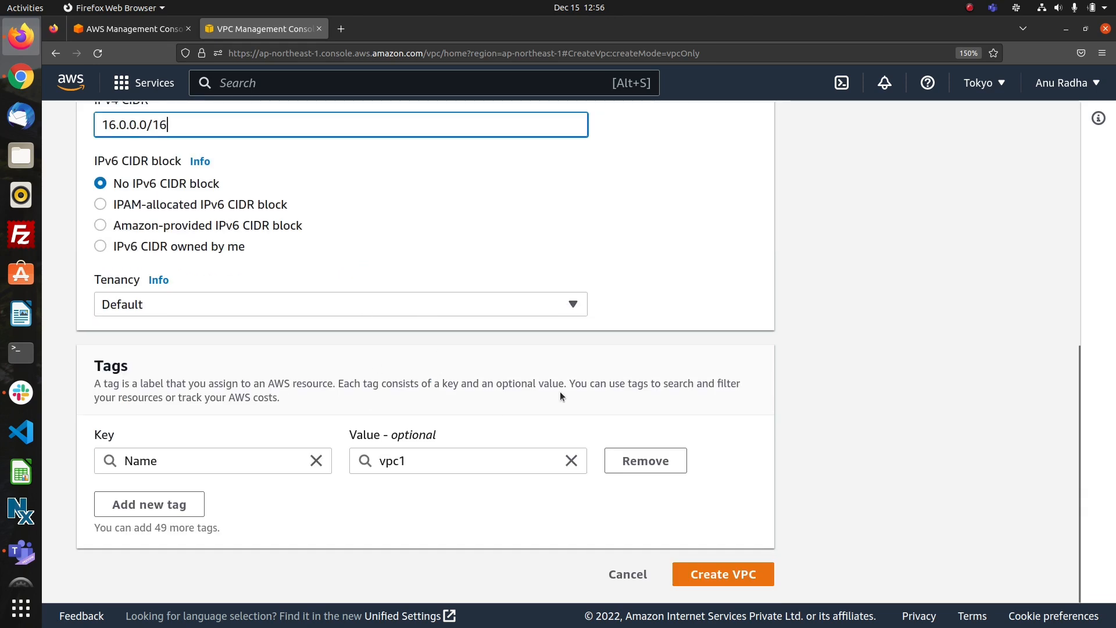
click(702, 575)
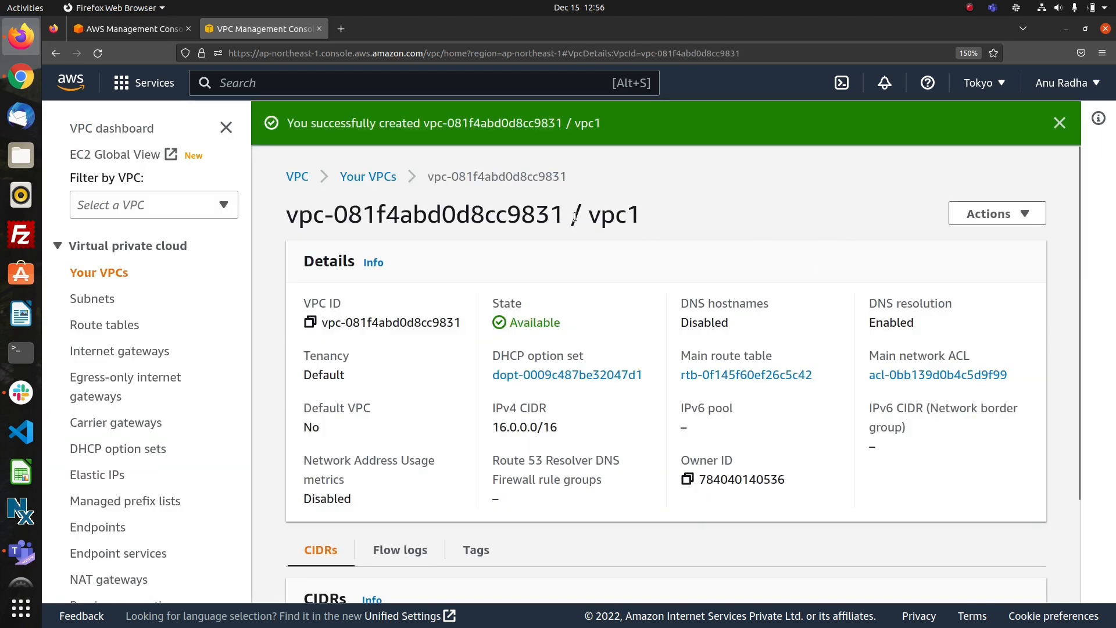
click(296, 177)
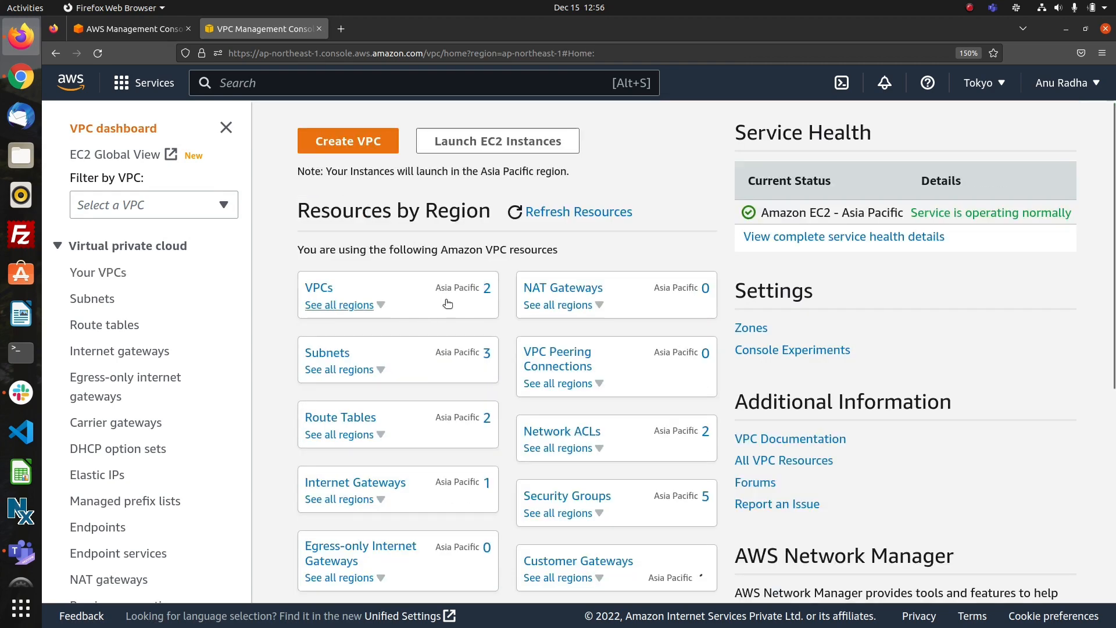
Start creating another VPC with the VPC only option and set its name tag to vpc2.
click(350, 142)
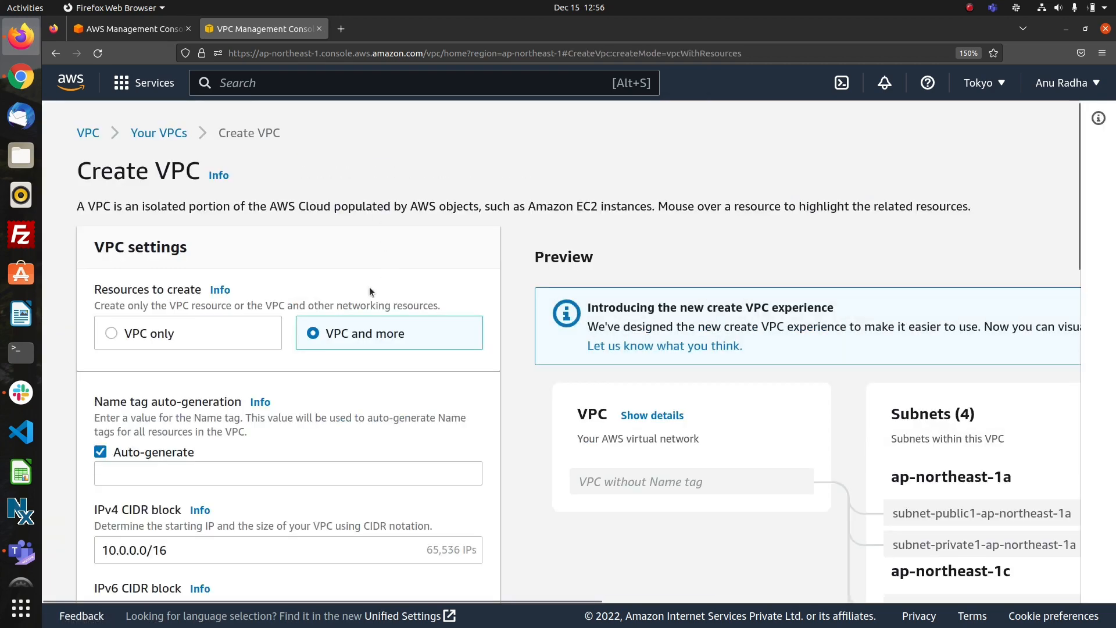
click(167, 336)
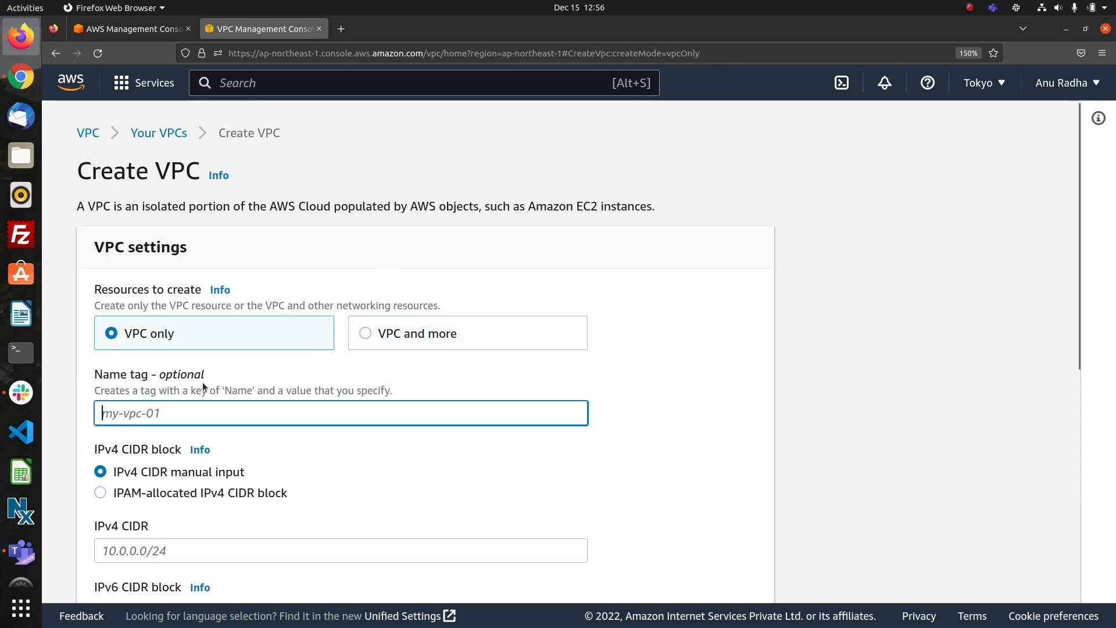
text(vpc2)
Set the IPv4 CIDR of vpc2 to 17.0.0.0/16 and create the VPC.
scroll(263, 428, down, 5)
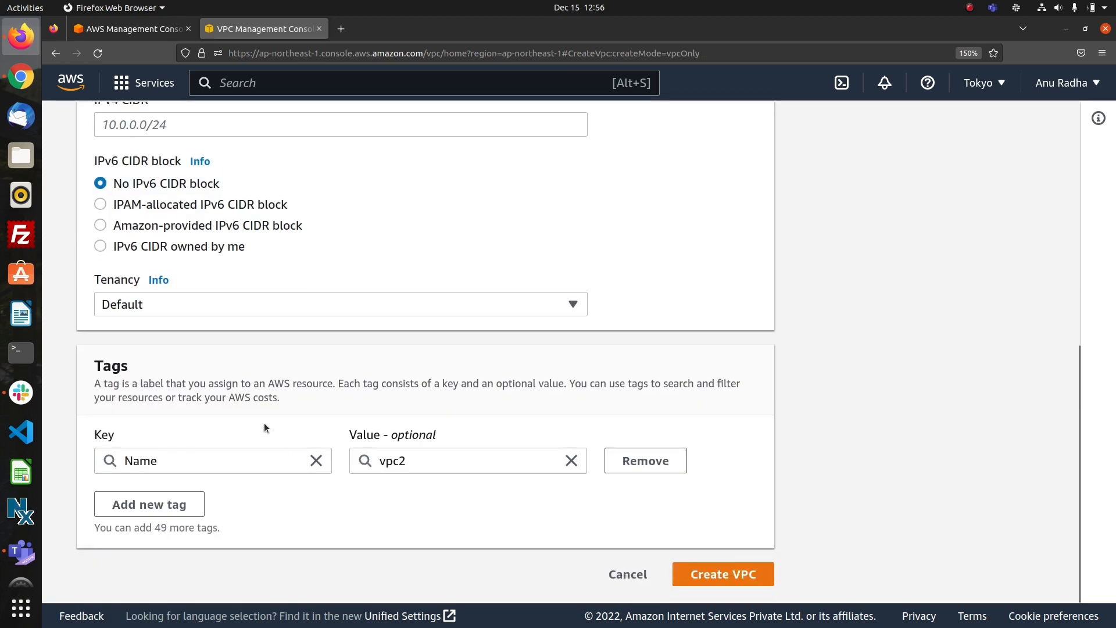
click(226, 125)
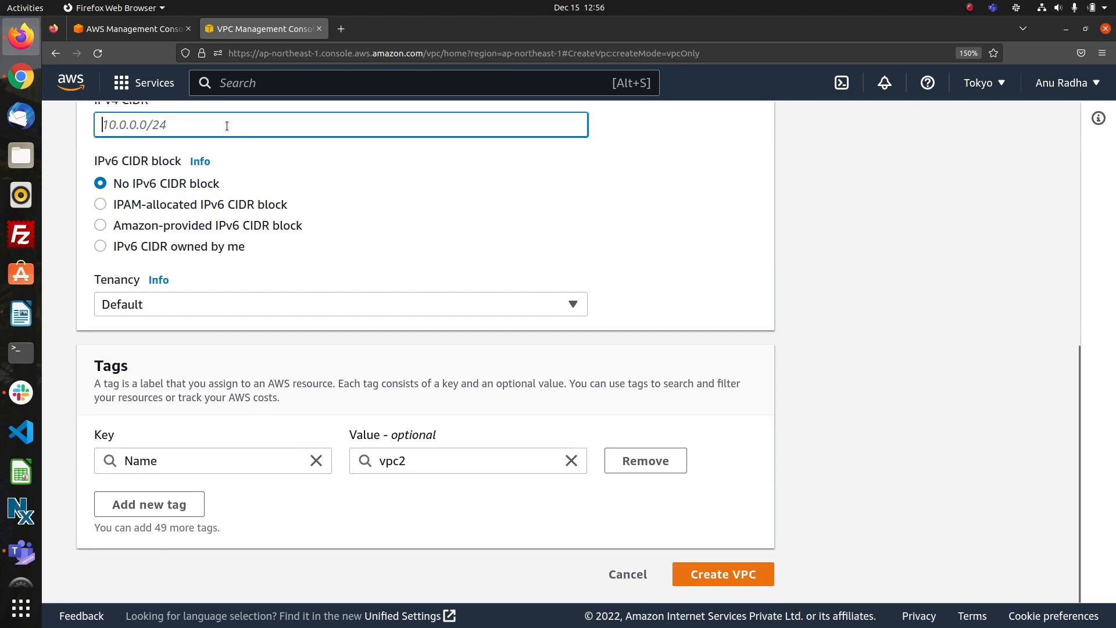
text(17.0.0.0/16)
click(682, 563)
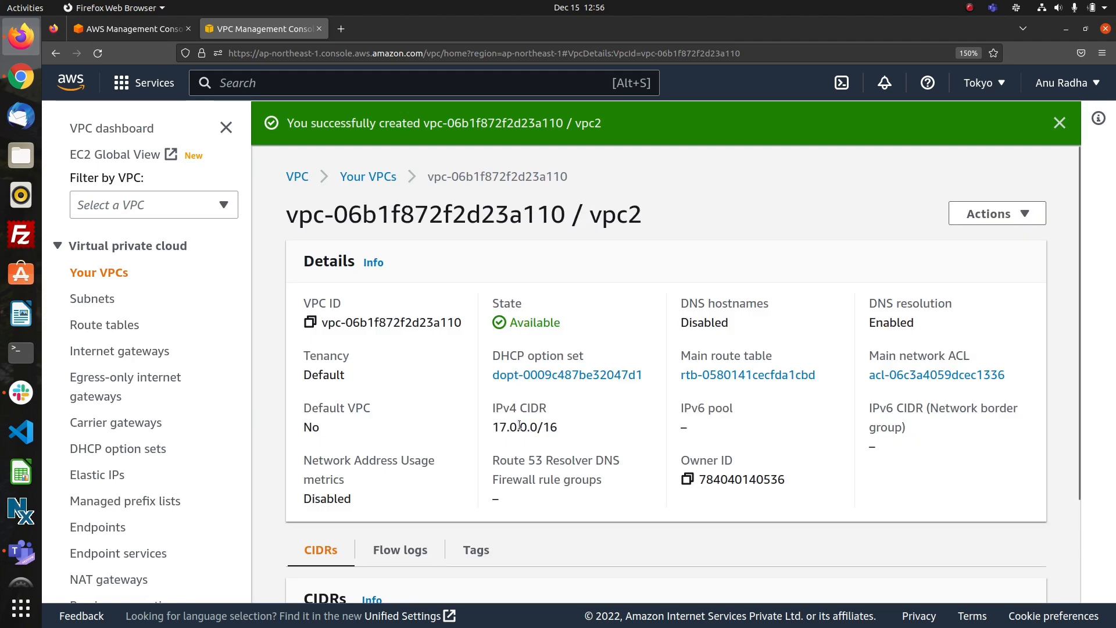
scroll(476, 427, down, 2)
scroll(476, 427, up, 2)
Start creating a subnet from the subnet list and choose vpc1 as its VPC.
click(102, 300)
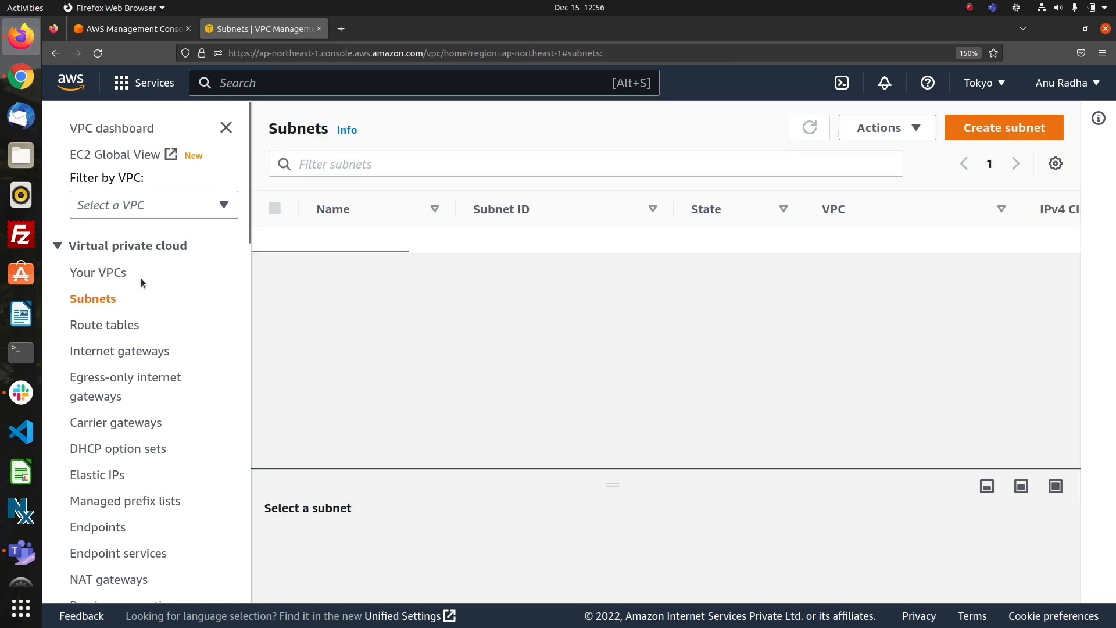
click(1000, 128)
click(340, 321)
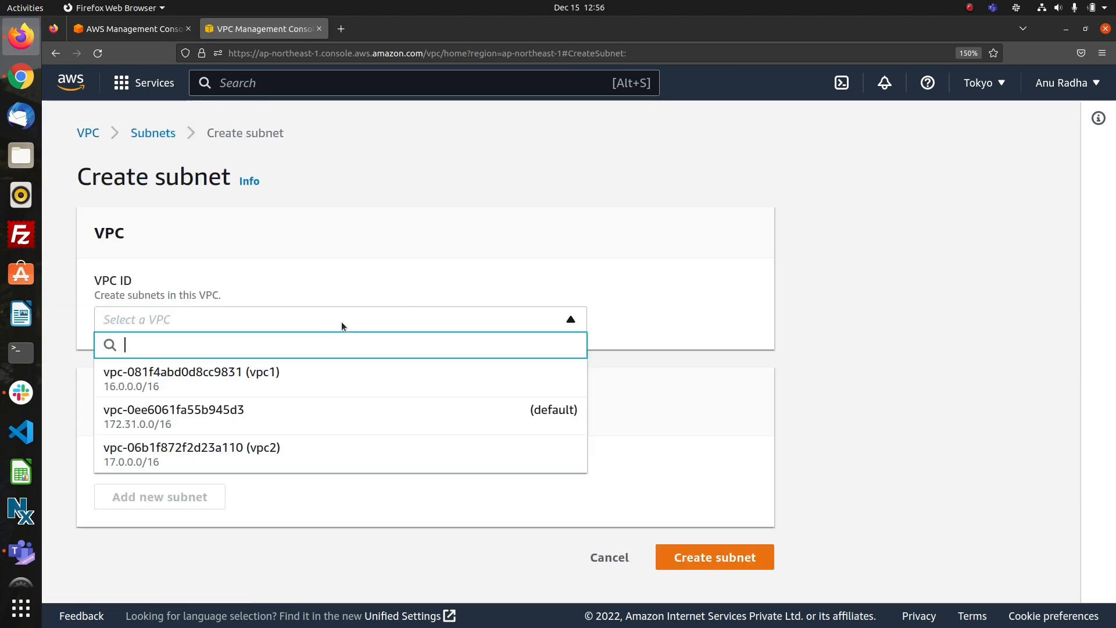
click(281, 382)
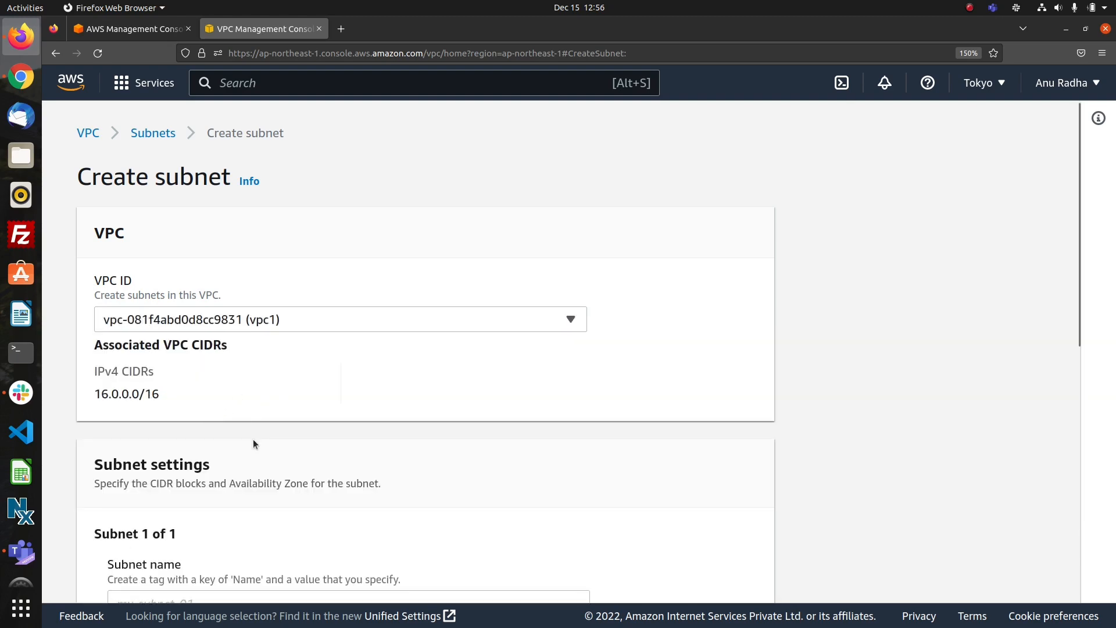
Name the new subnet subnet1 and place it in the Asia Pacific (Tokyo) / ap-northeast-1a availability zone.
scroll(253, 438, down, 10)
scroll(311, 269, up, 10)
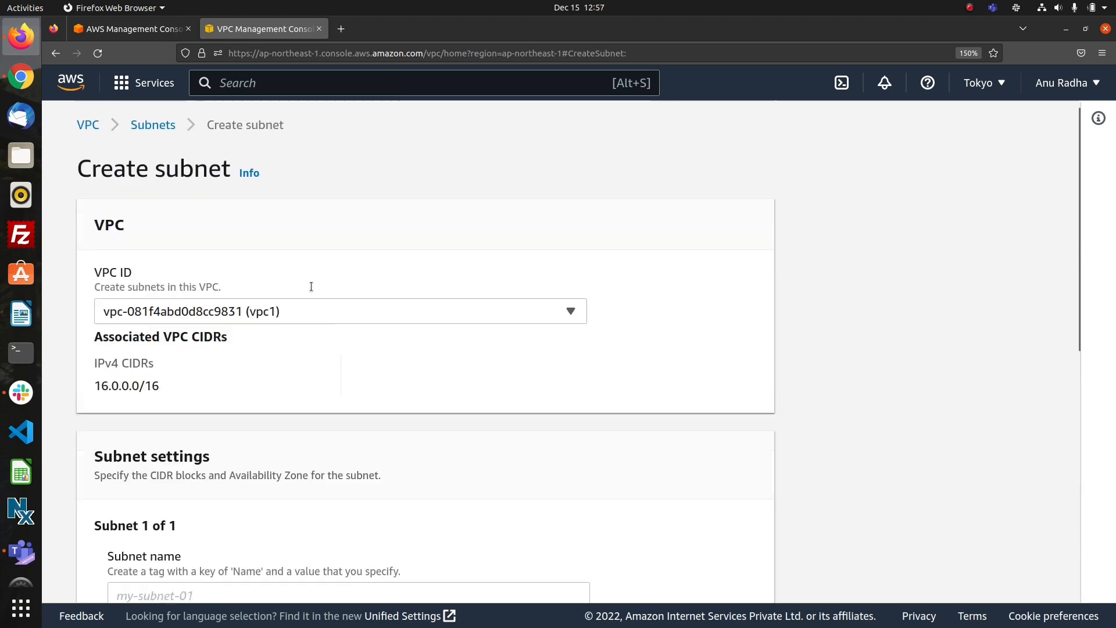
scroll(312, 286, down, 10)
scroll(312, 286, up, 8)
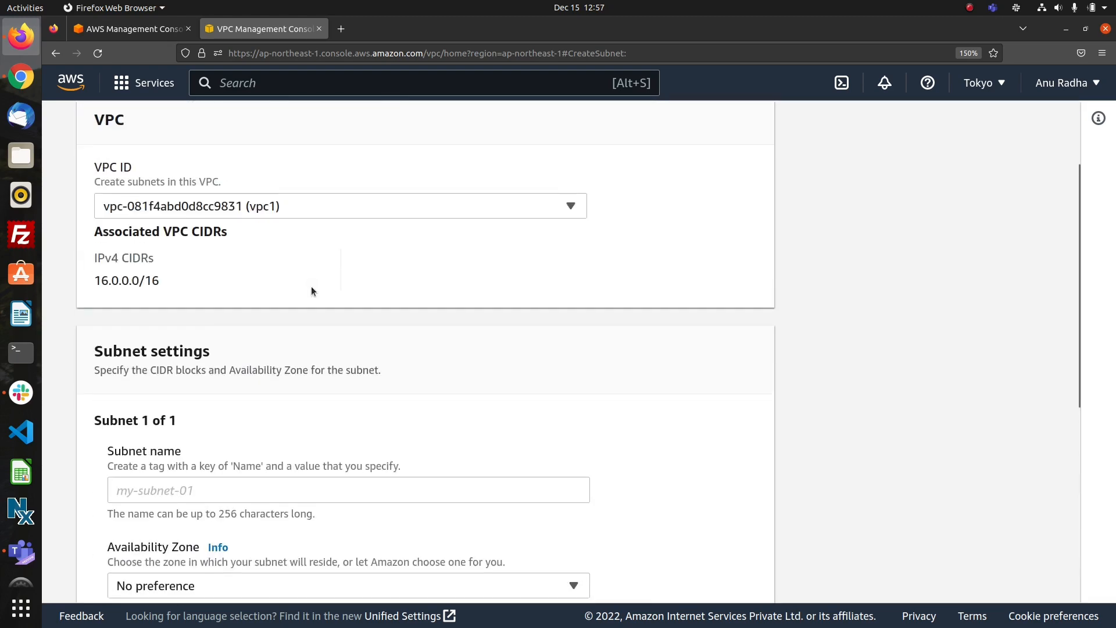
scroll(311, 291, down, 3)
click(237, 312)
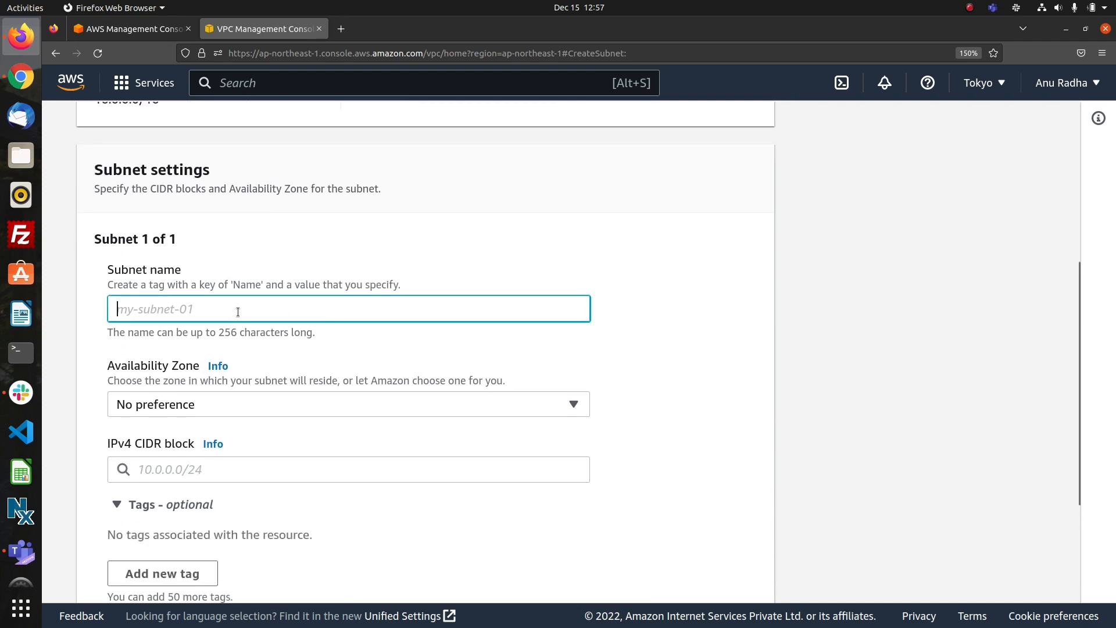
text(subnet1)
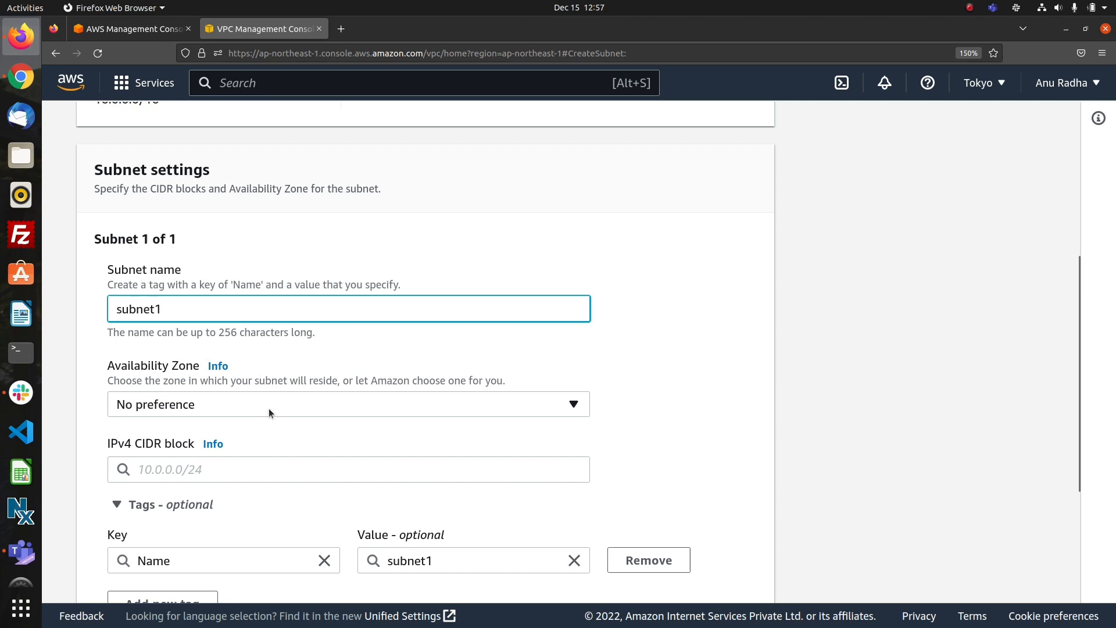
click(268, 408)
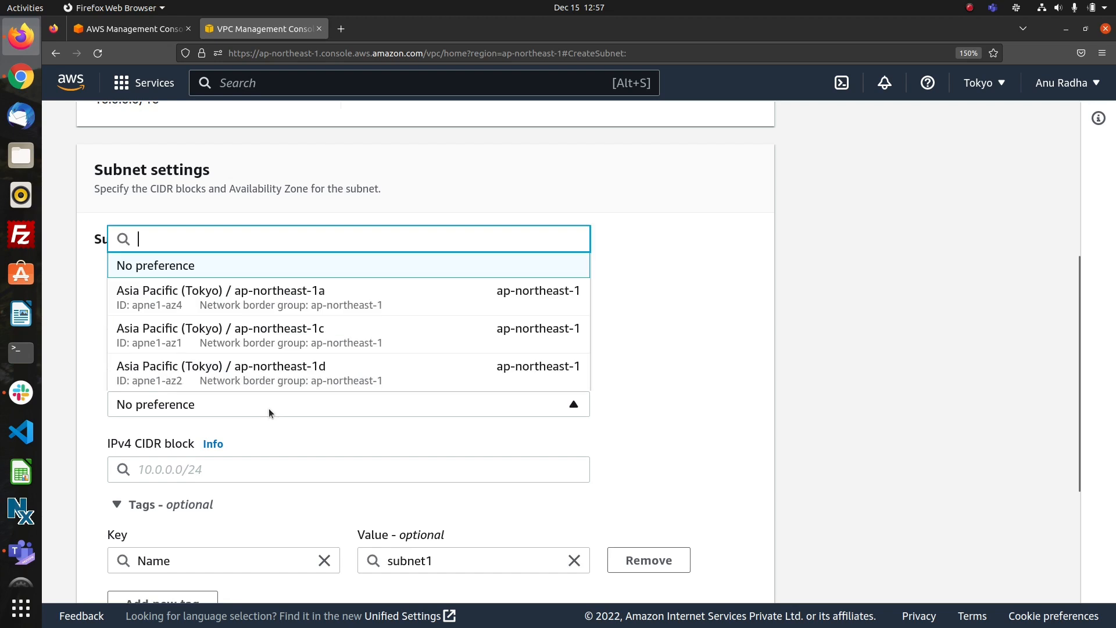
click(359, 308)
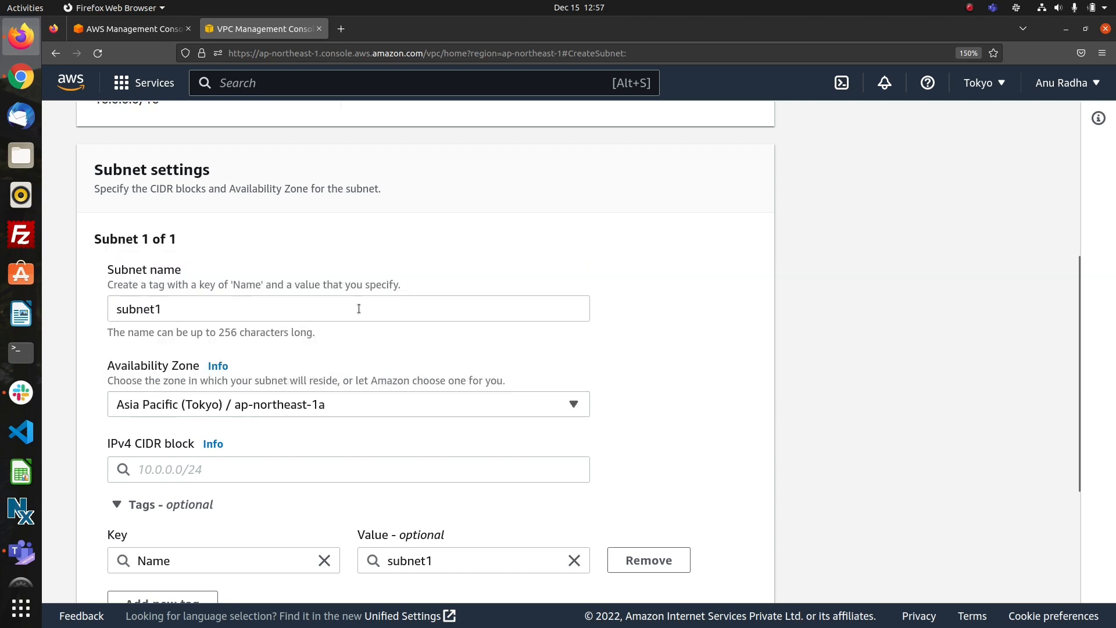
Set the IPv4 CIDR block of subnet1 to 16.0.1.0/24 and create the subnet.
click(267, 469)
text(16)
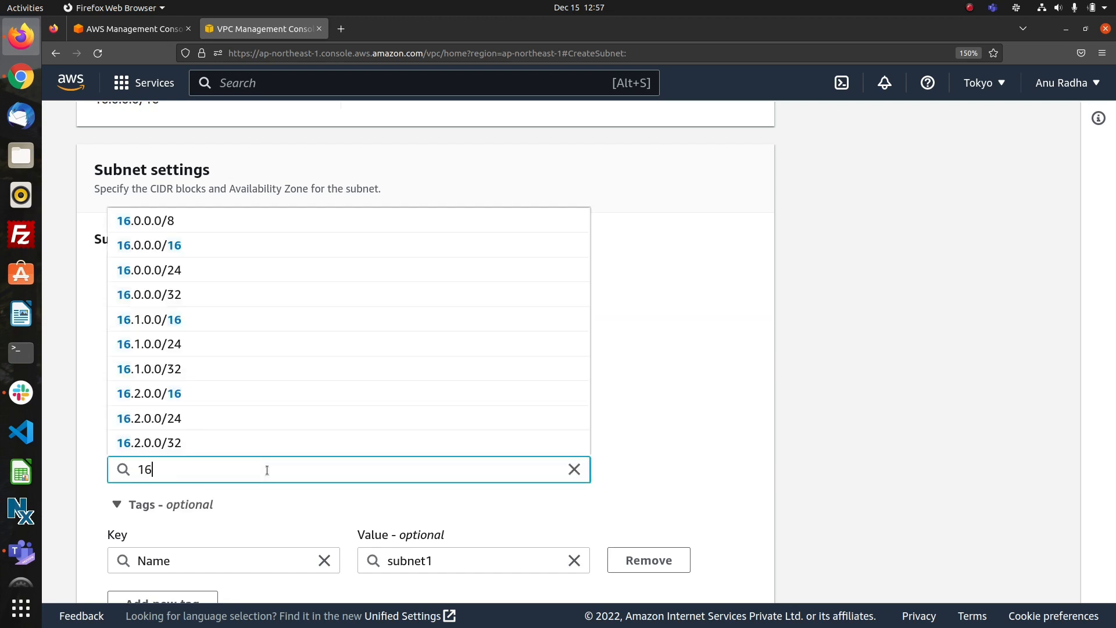
text(.0.1.0/2)
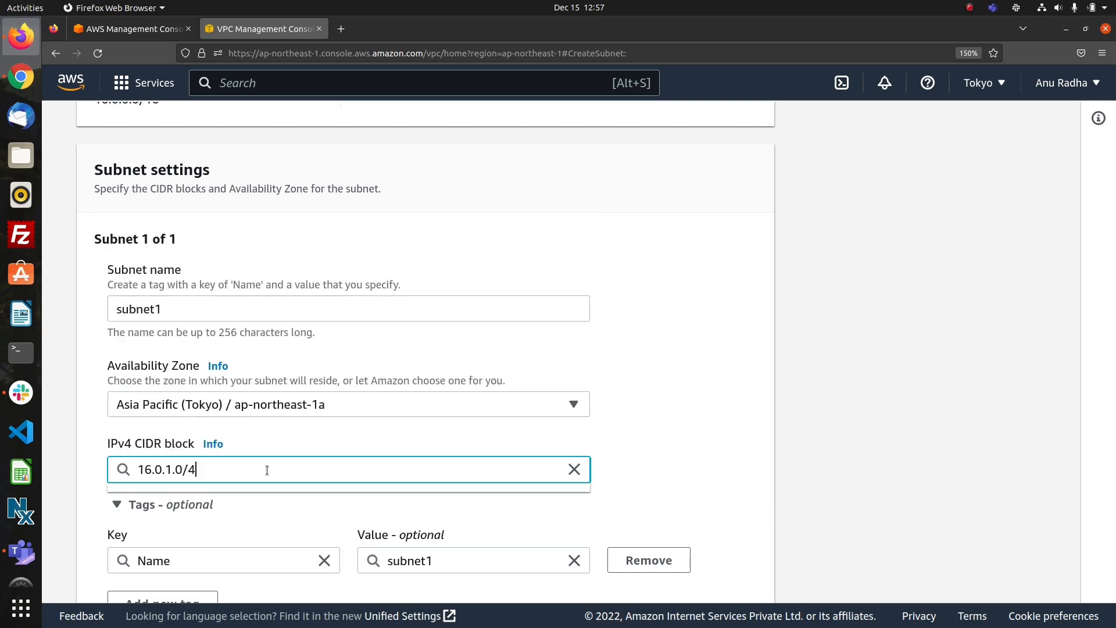
text(4)
key(BackSpace)
text(24)
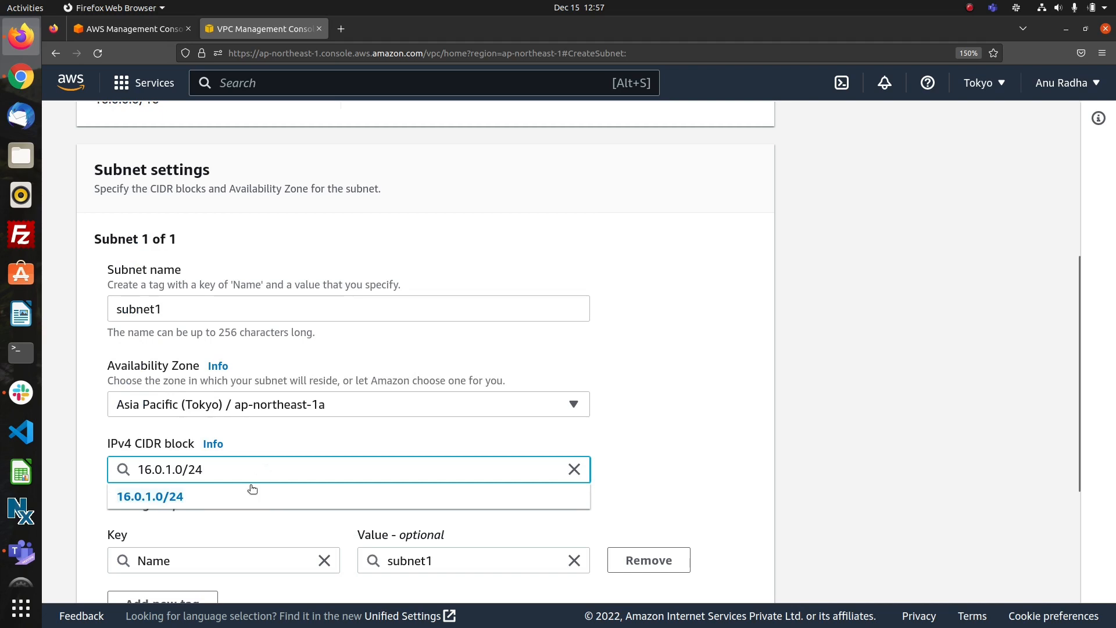
click(224, 498)
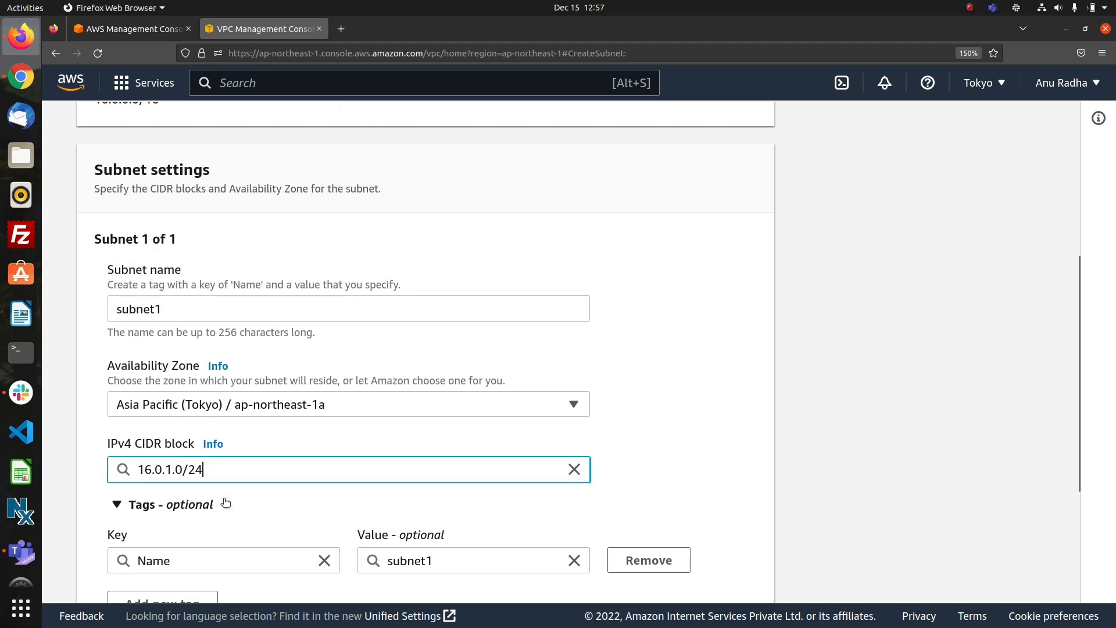
scroll(633, 442, down, 3)
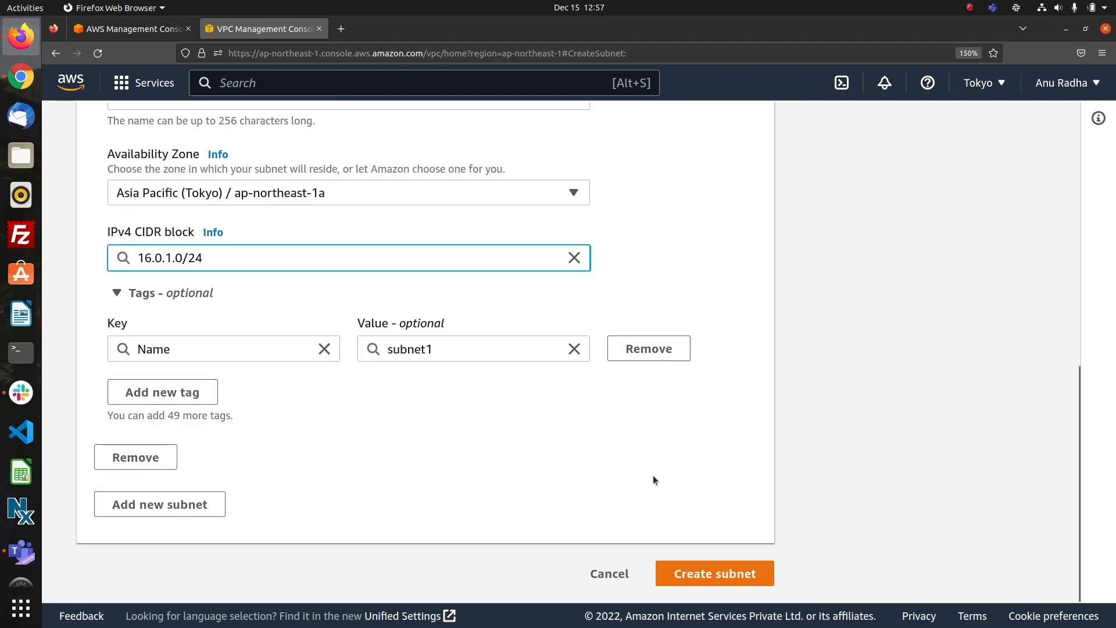
click(717, 571)
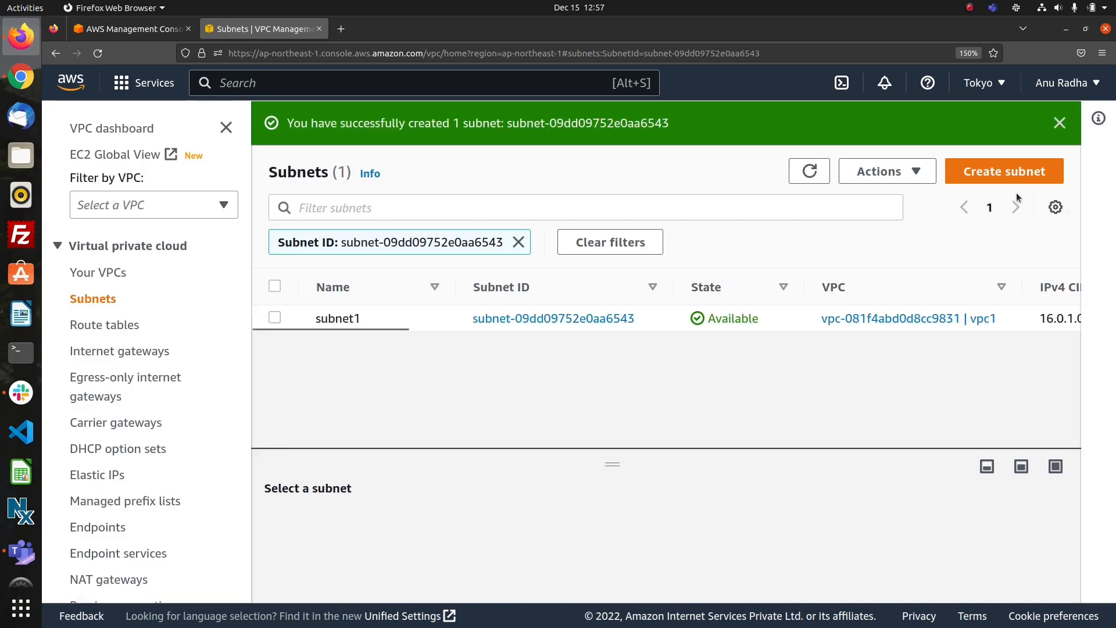
Start creating a second subnet and choose vpc2 as its VPC.
click(1003, 172)
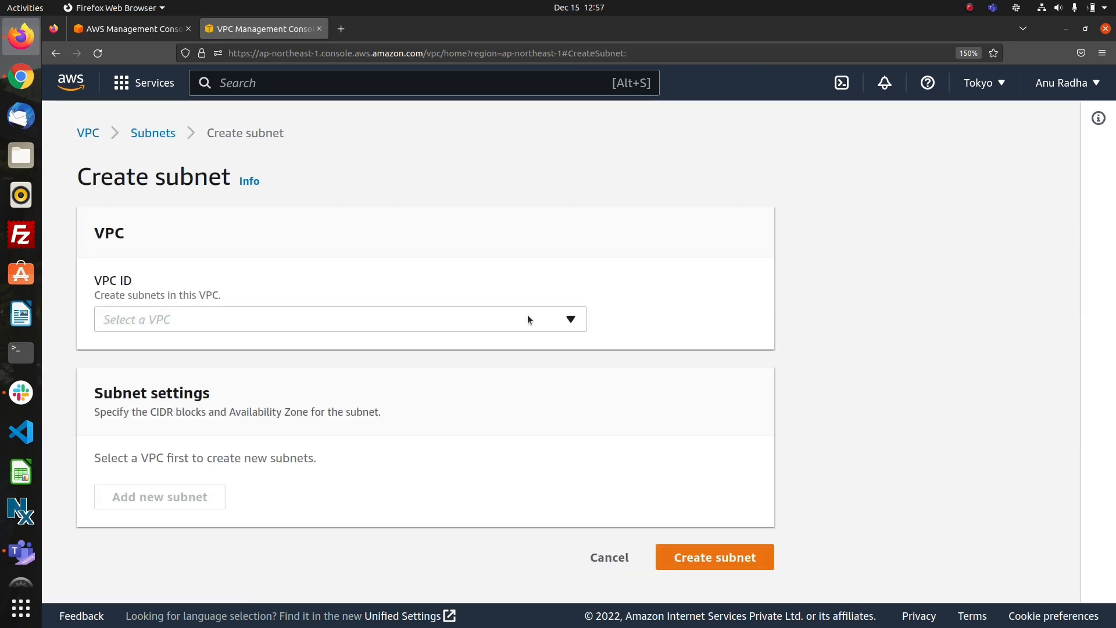
click(528, 319)
click(325, 449)
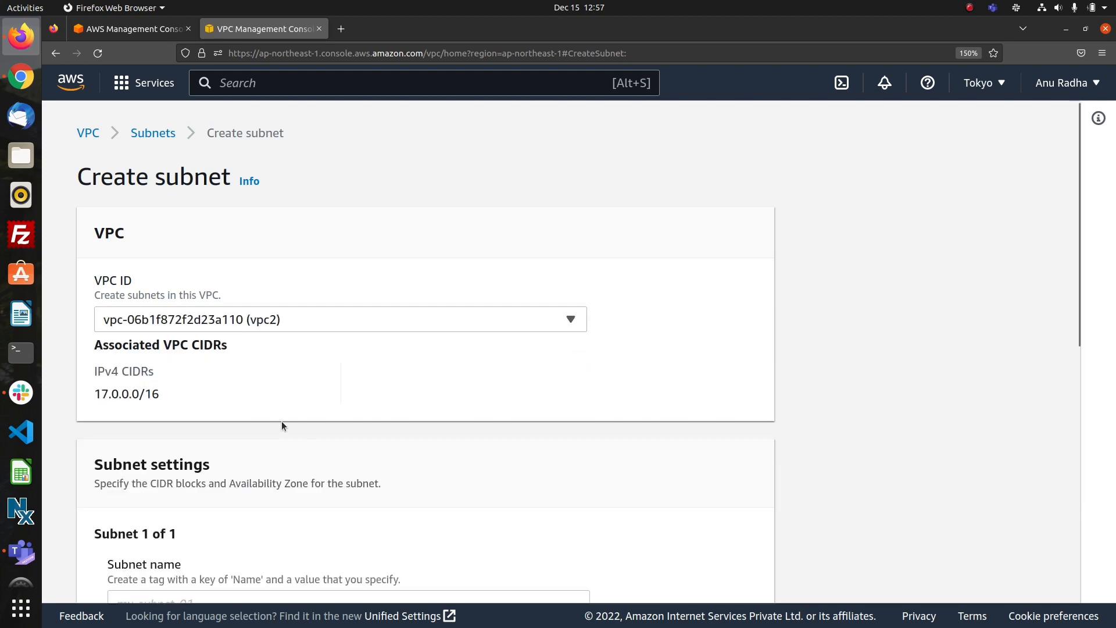
Name the second subnet subnet2 and place it in the Asia Pacific (Tokyo) / ap-northeast-1c availability zone.
scroll(305, 458, down, 7)
scroll(324, 292, up, 5)
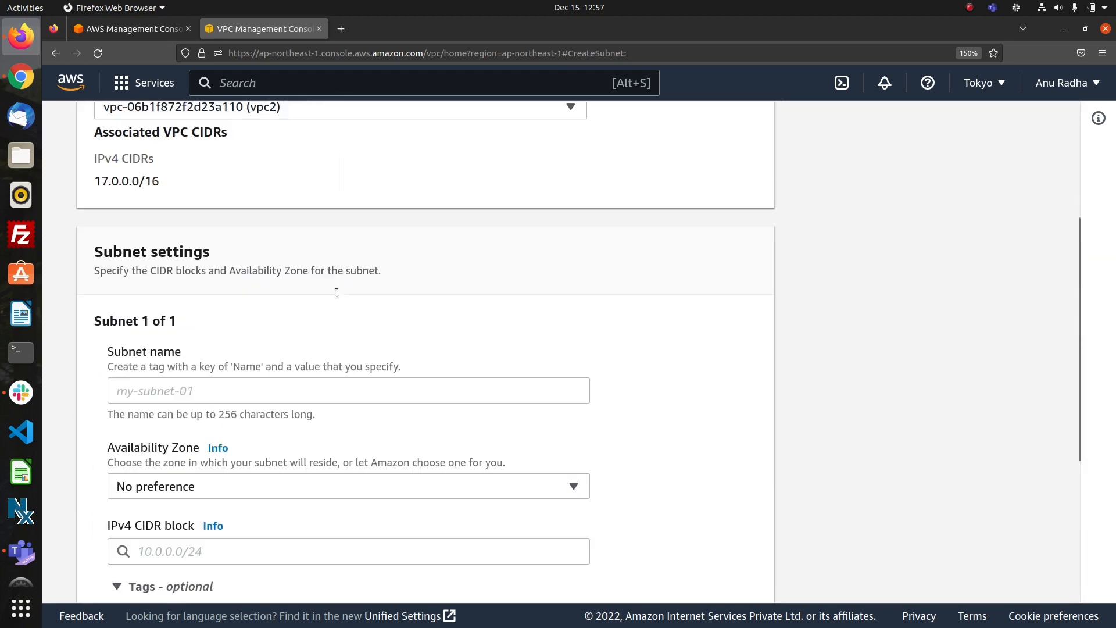
click(292, 493)
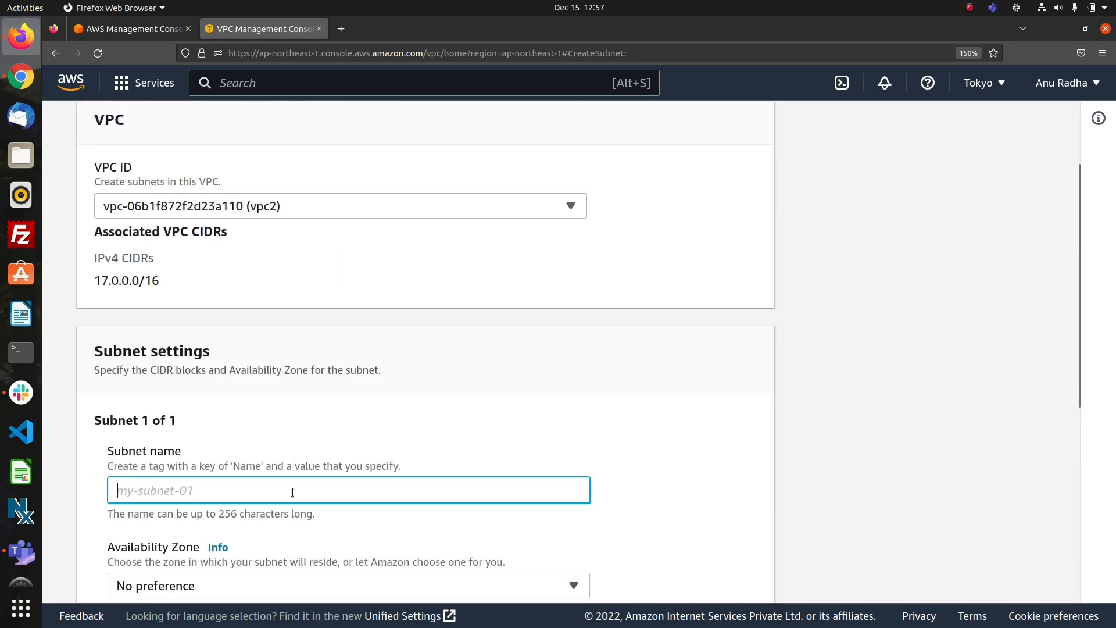
text(su)
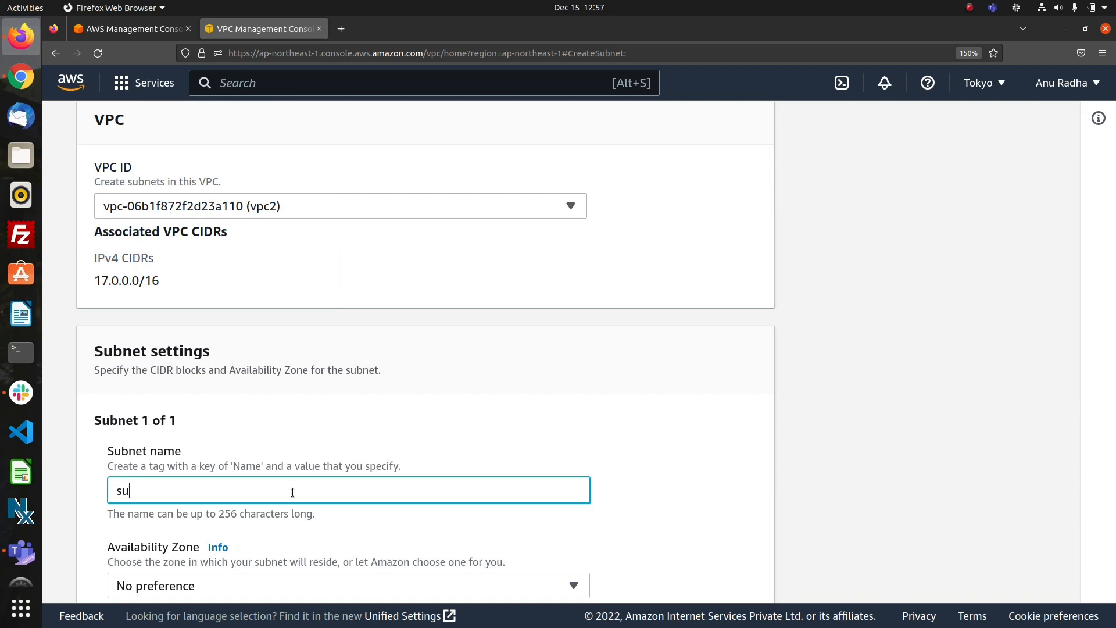
text(nnet2)
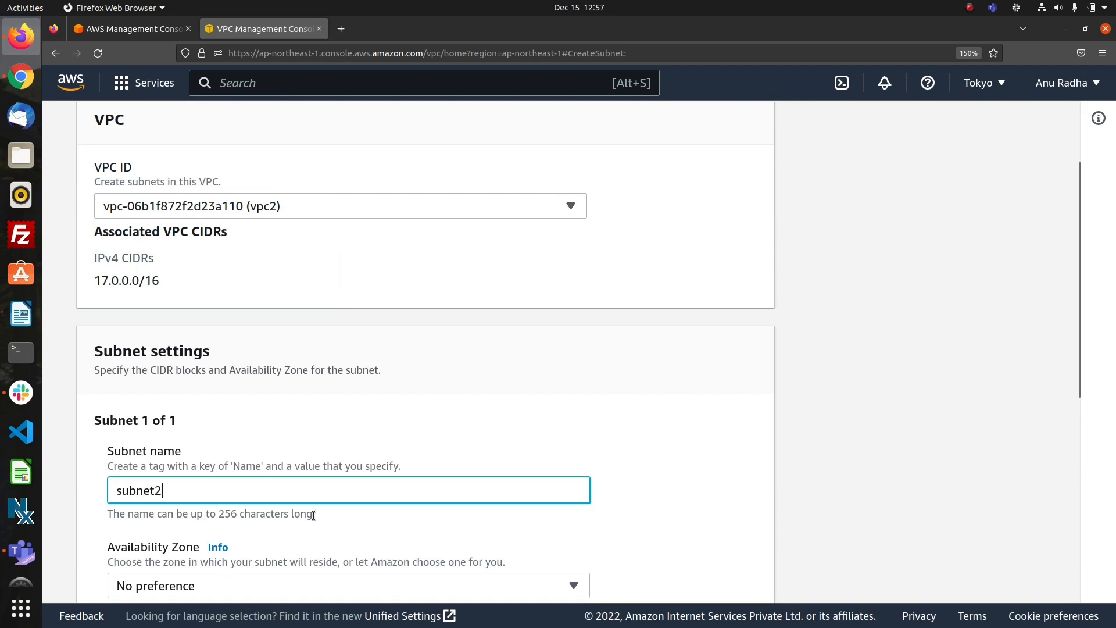
scroll(388, 458, down, 5)
scroll(387, 456, up, 5)
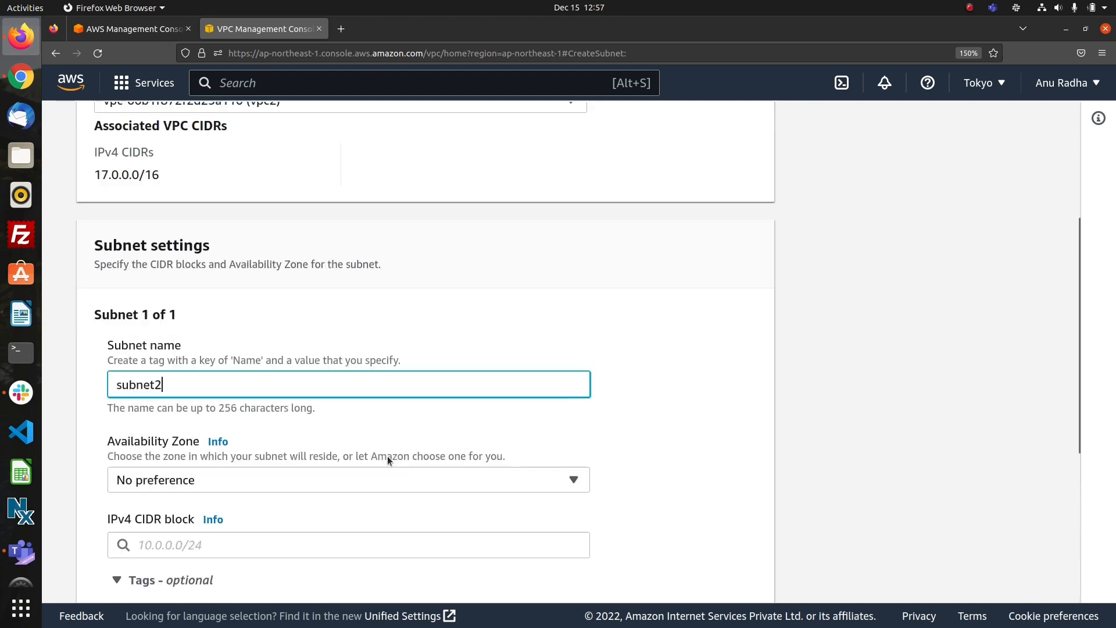
click(405, 556)
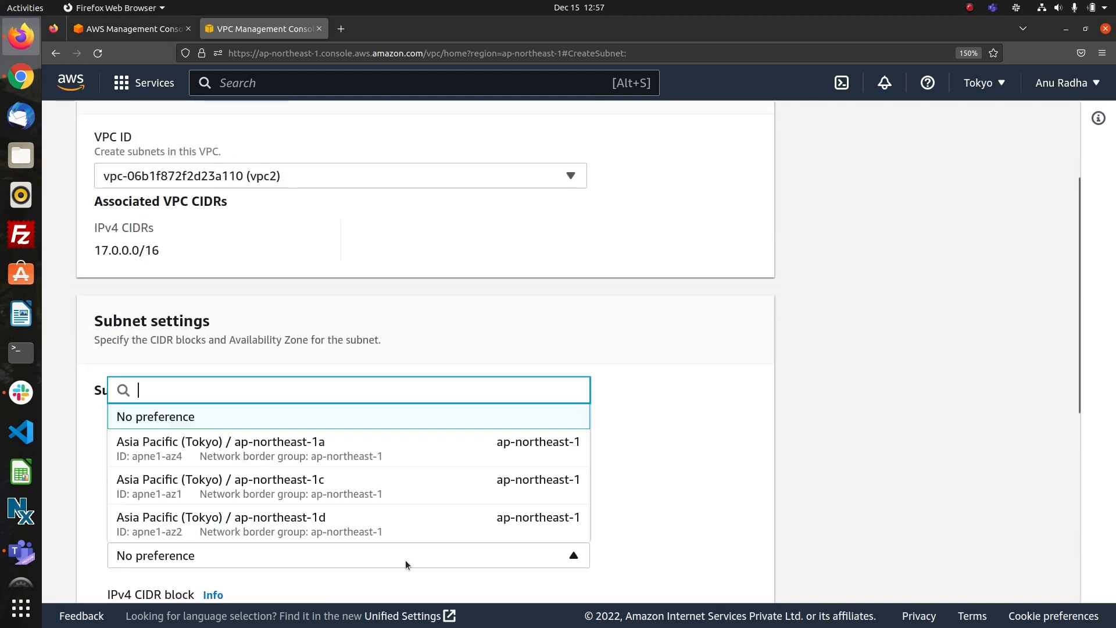
click(349, 487)
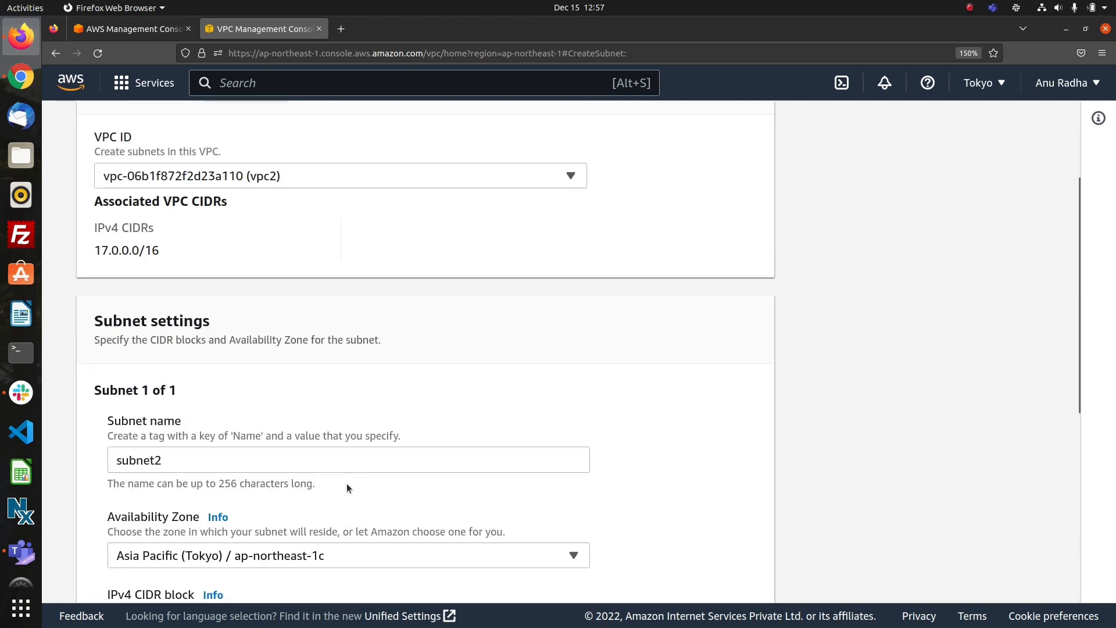
Set the IPv4 CIDR block of subnet2 to 17.0.1.0/24.
scroll(668, 436, down, 5)
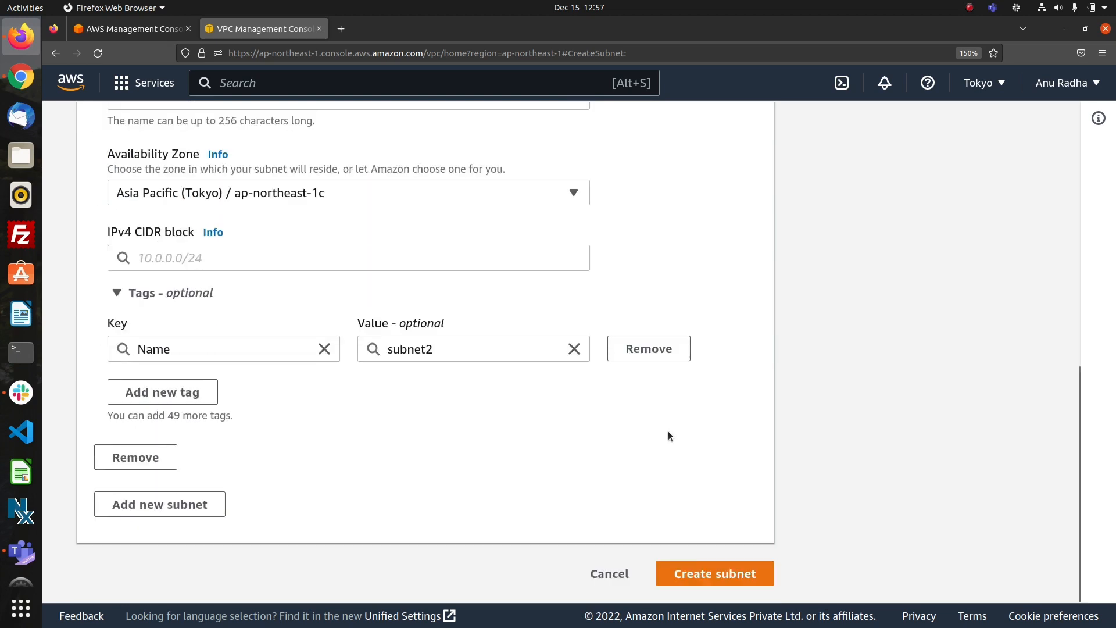
click(443, 263)
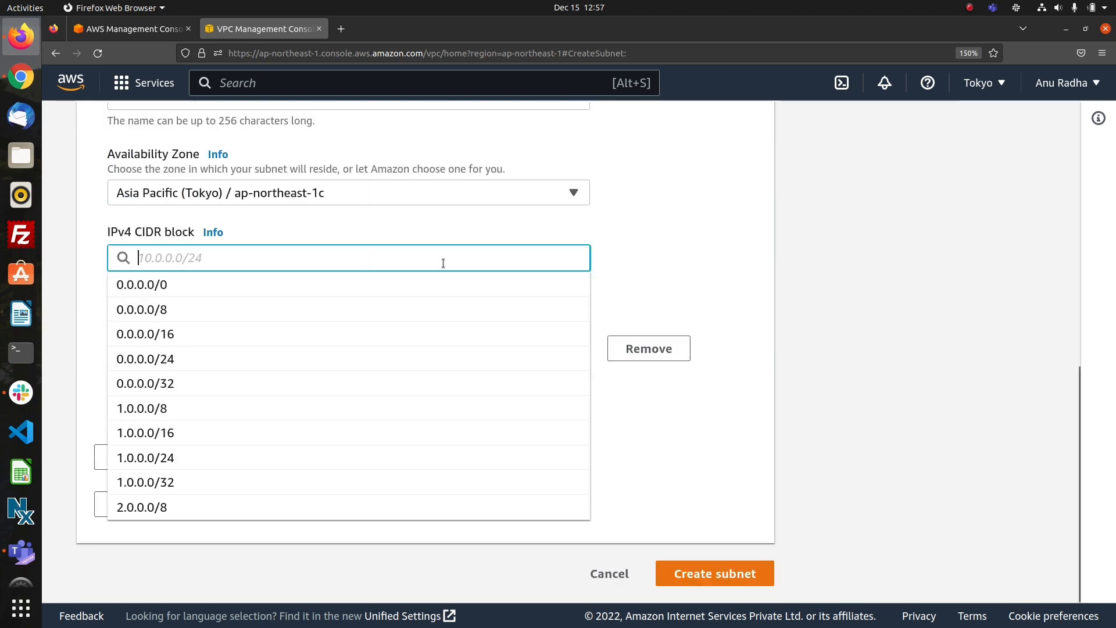
text(17.)
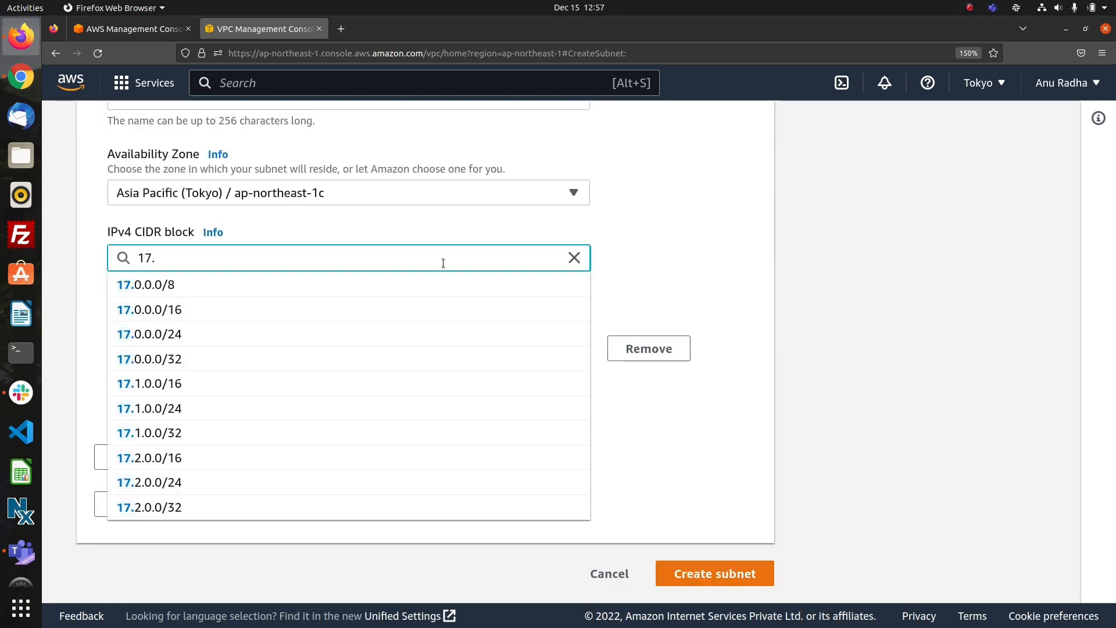
text(0.)
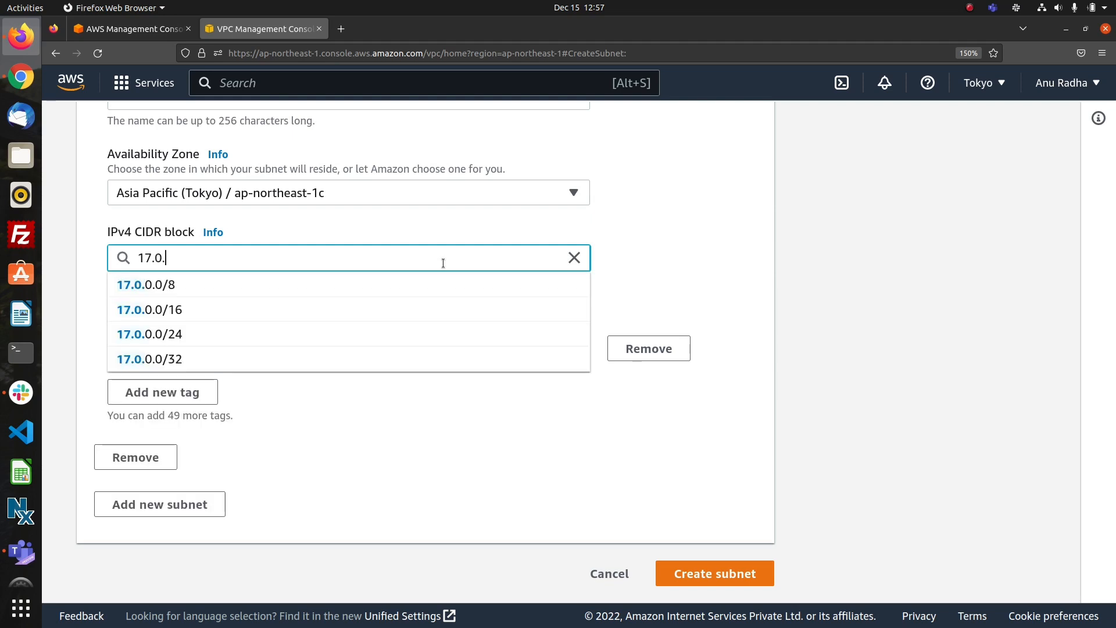
text(1.0/24)
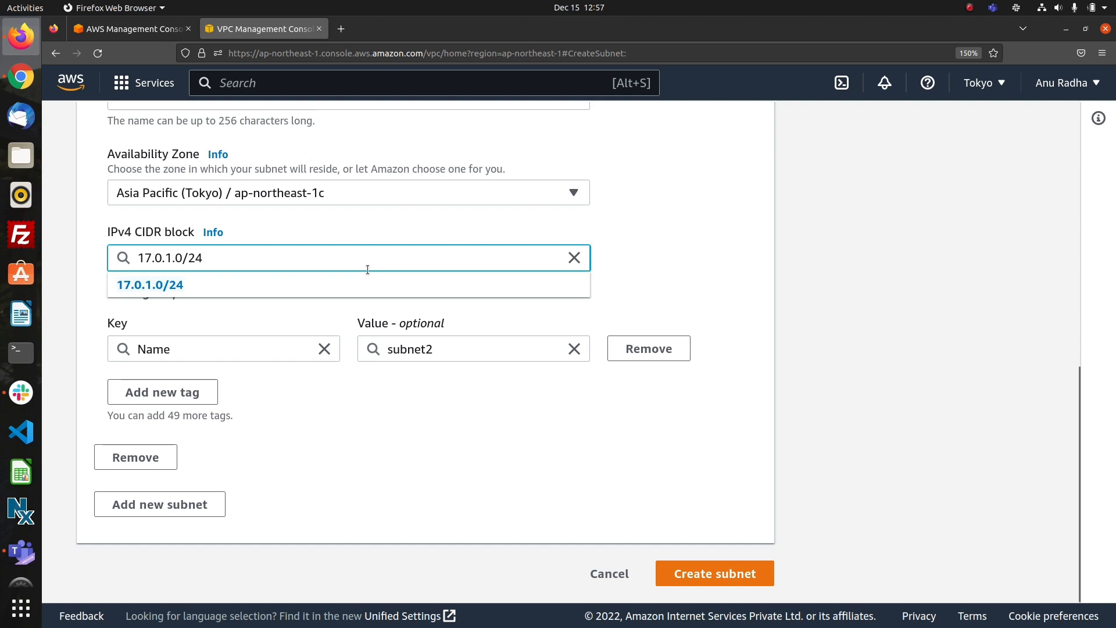
click(321, 286)
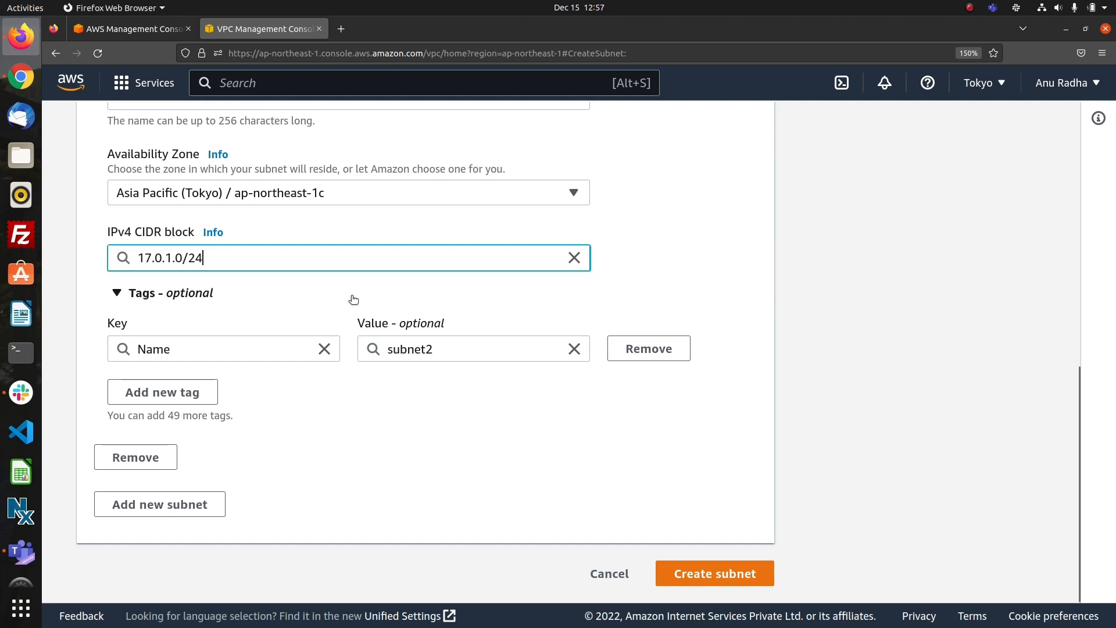
Create subnet2 with the entered settings.
click(698, 571)
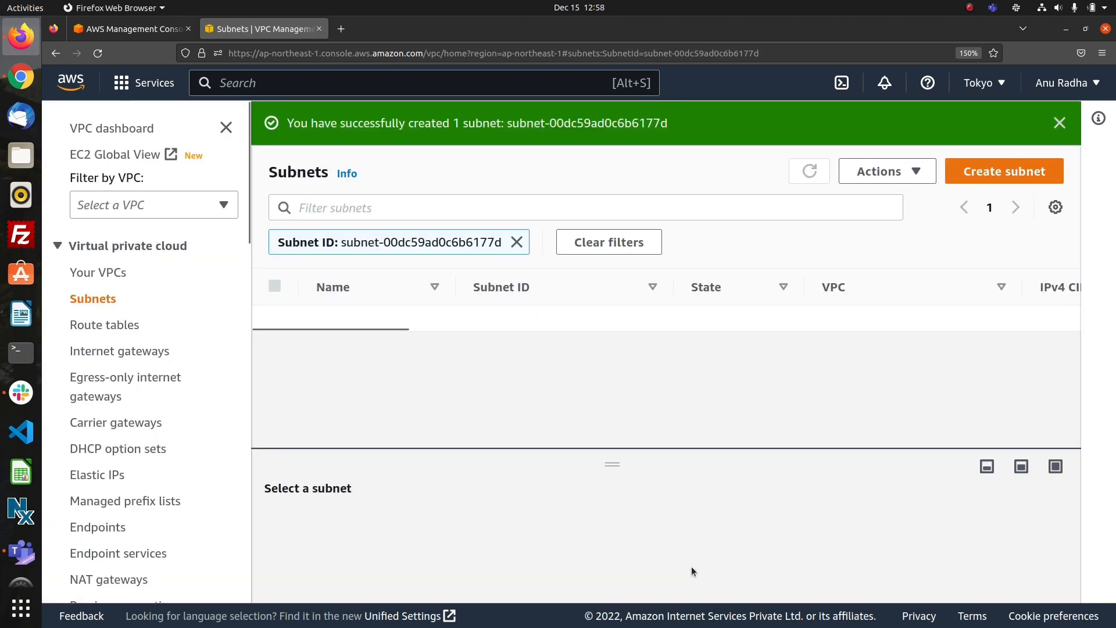
Create a route table named route1 for vpc1.
click(125, 331)
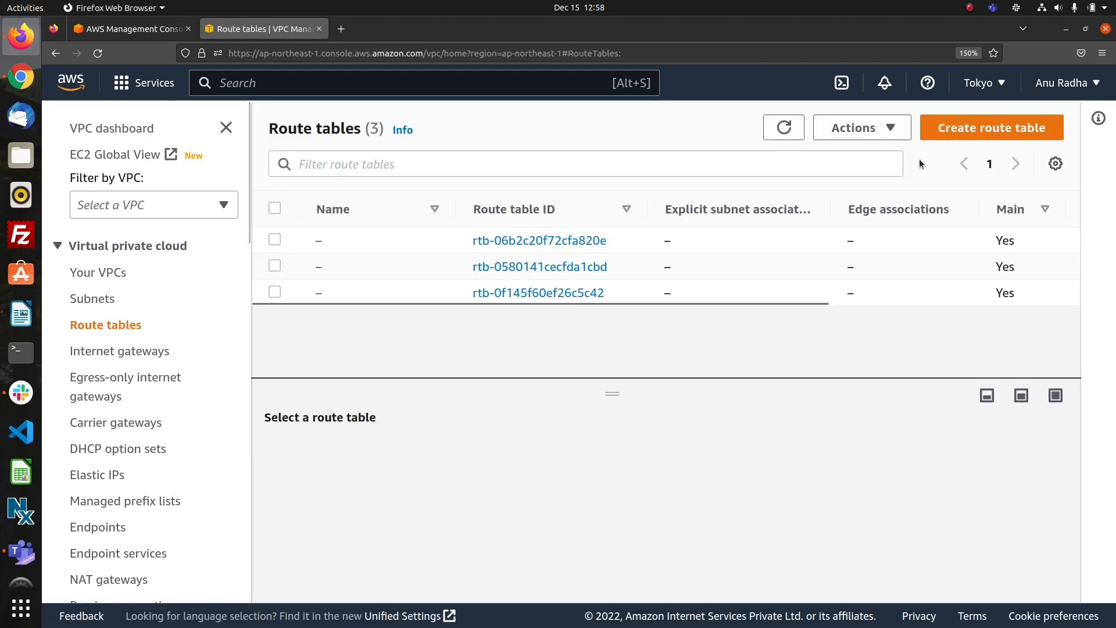
click(984, 128)
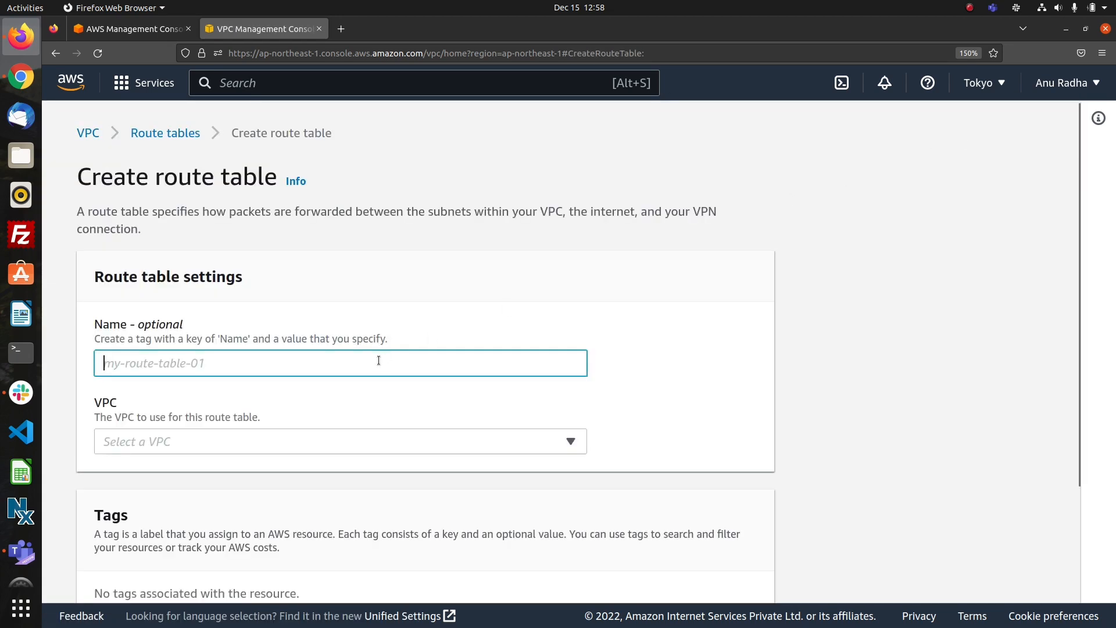
text(route1)
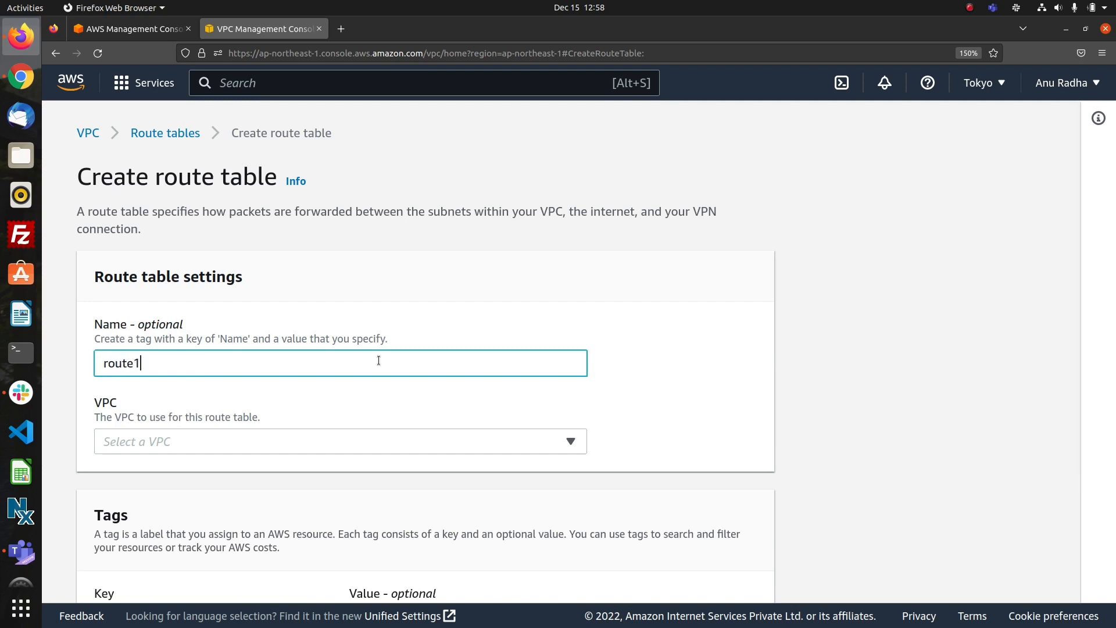
click(411, 440)
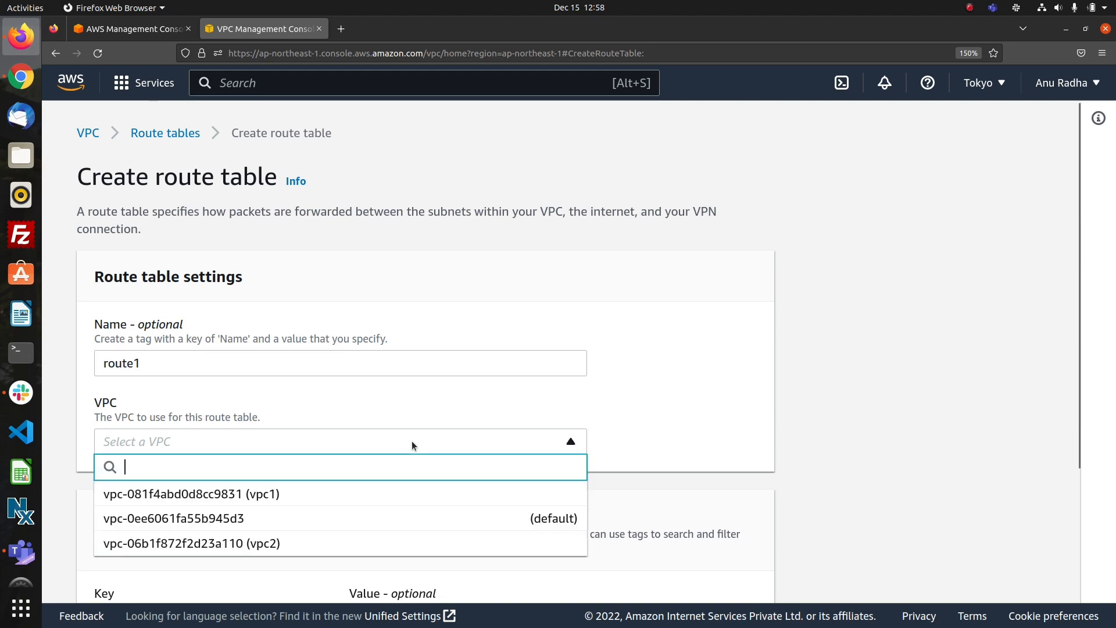
click(335, 494)
scroll(447, 496, down, 3)
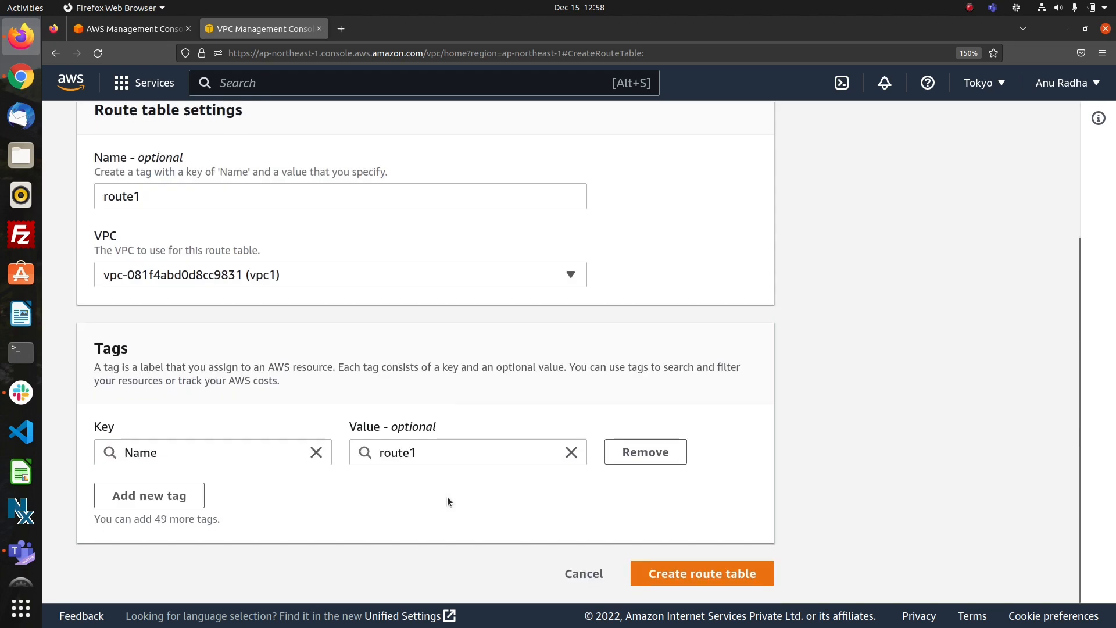
click(658, 572)
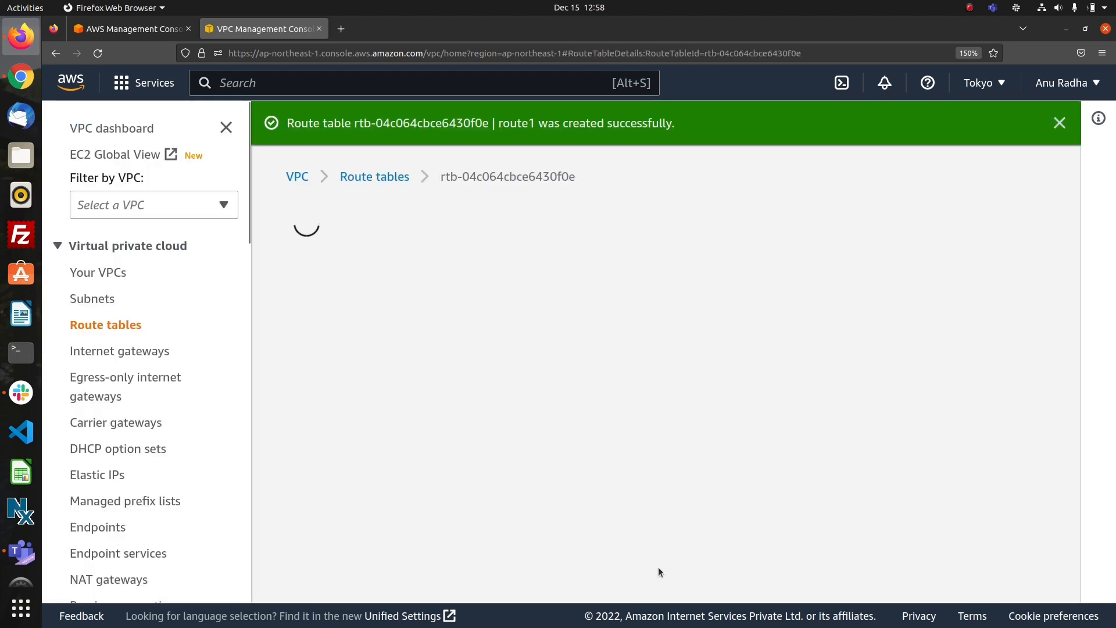
Create a second route table named route2 and assign it to vpc2.
click(391, 175)
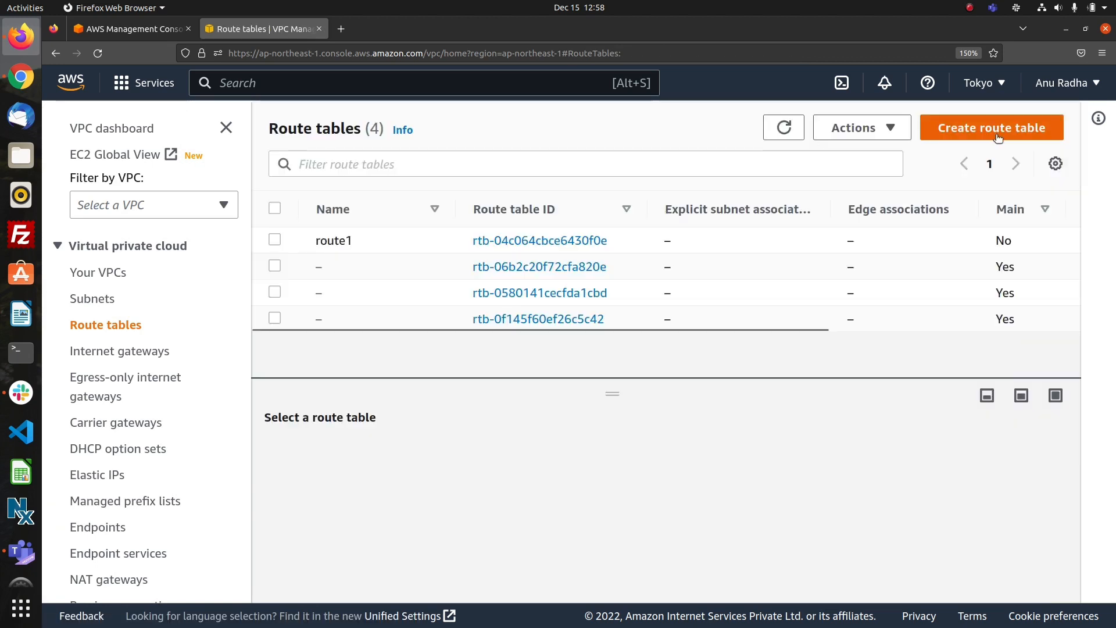
click(998, 138)
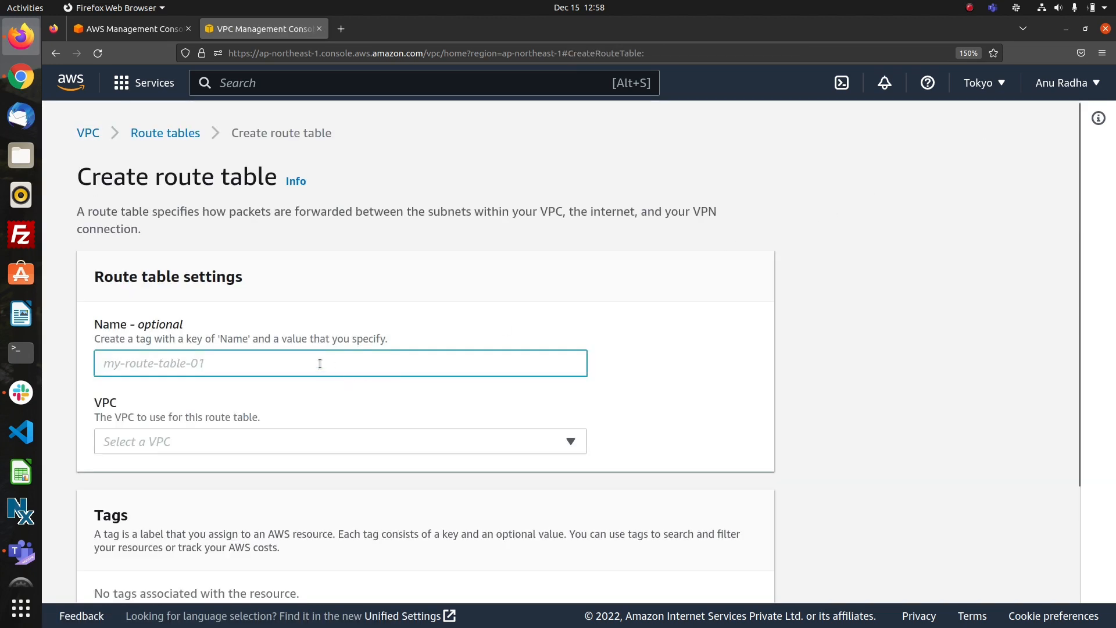
text(route2)
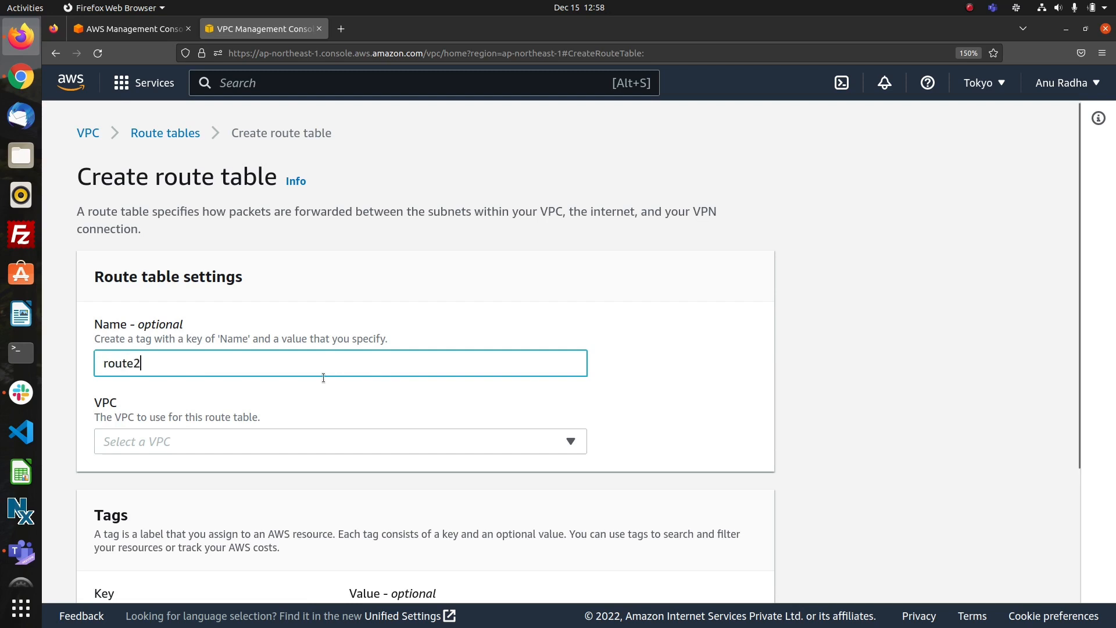
click(335, 439)
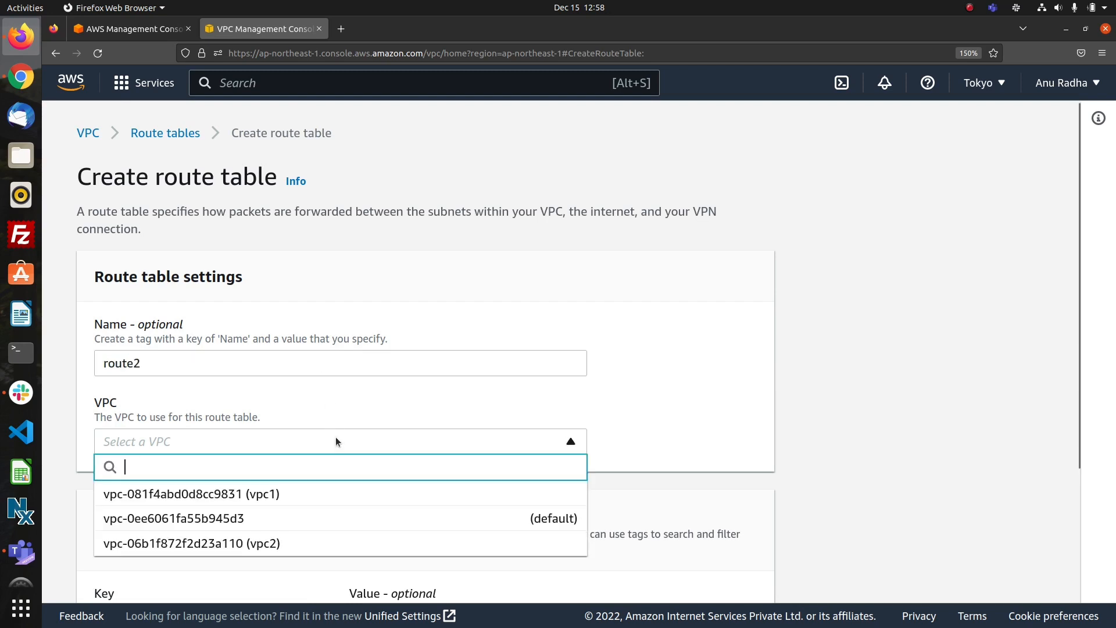
click(340, 543)
scroll(426, 496, down, 3)
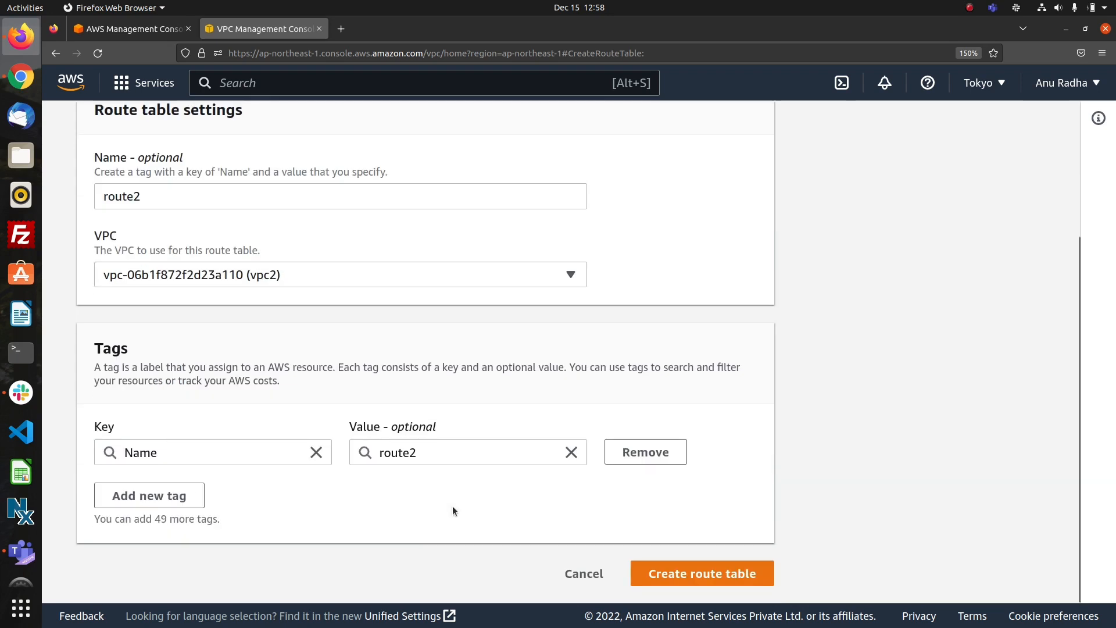
click(652, 566)
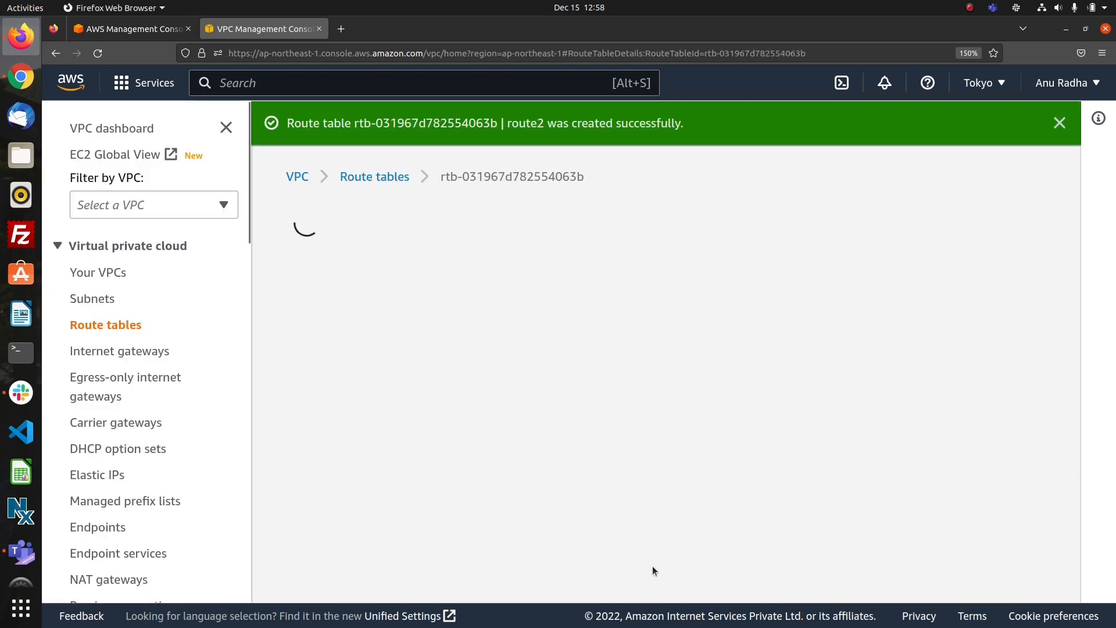
scroll(659, 440, down, 4)
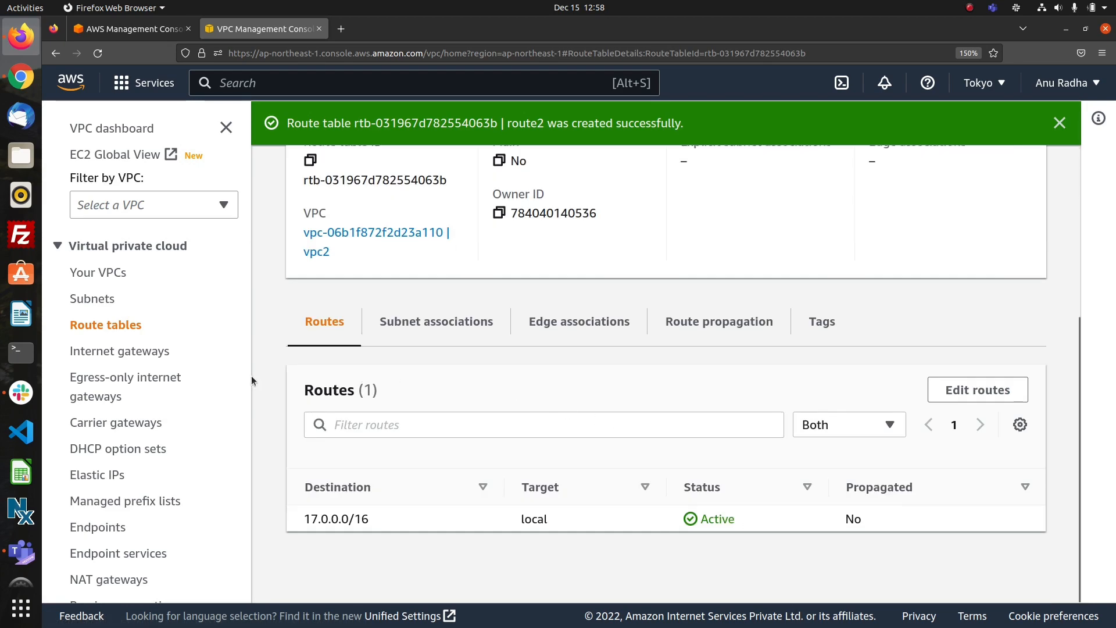
Create an internet gateway with the name tag ig1.
click(154, 352)
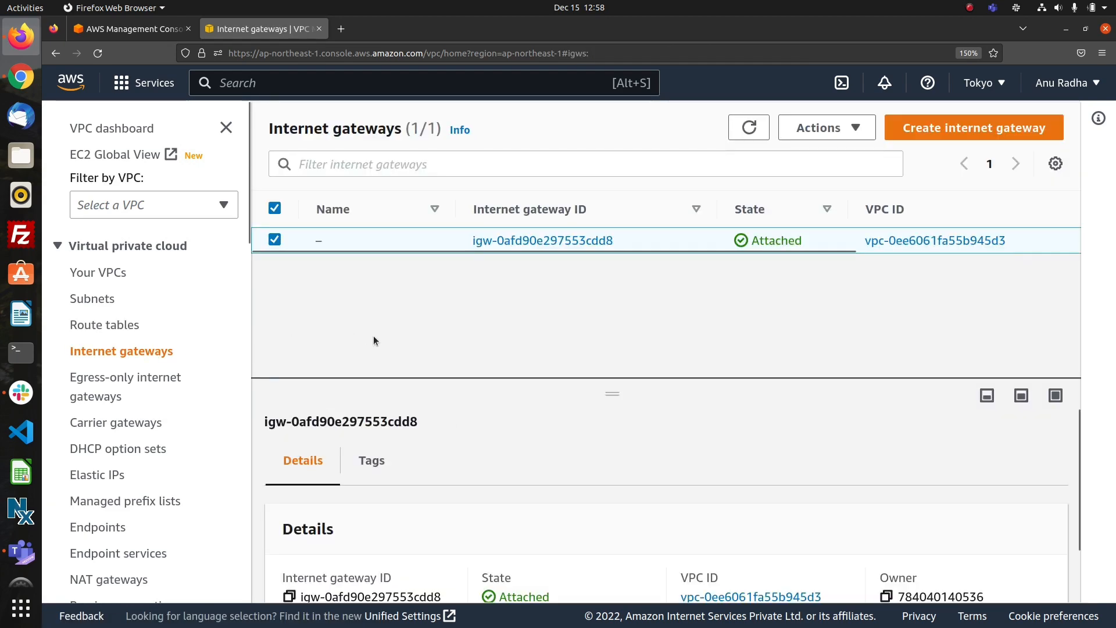
click(975, 132)
click(458, 355)
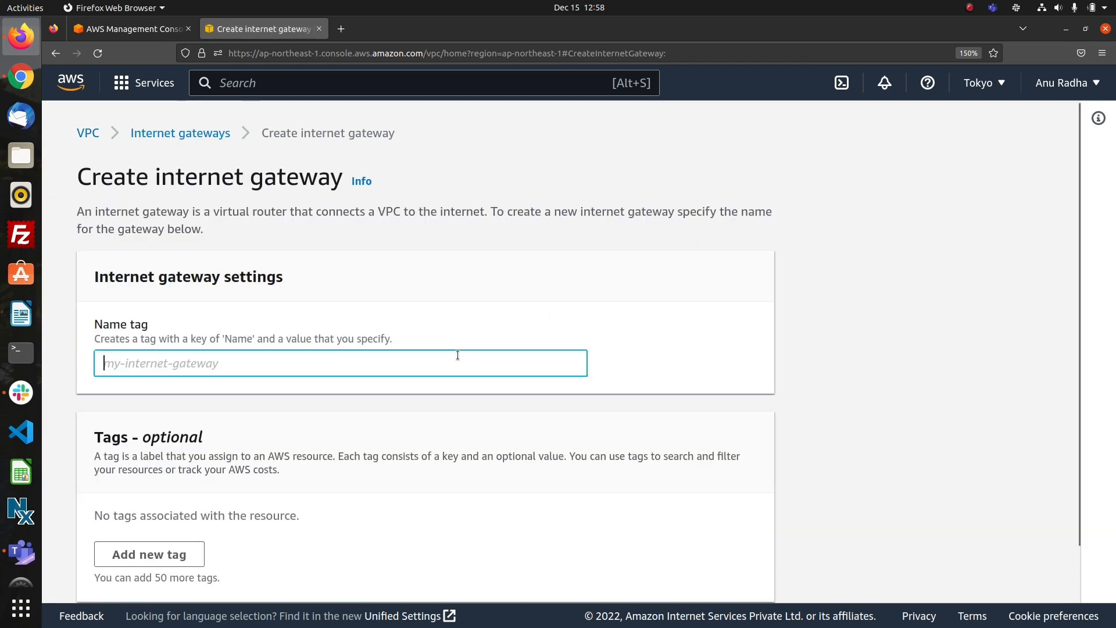
text(ig1)
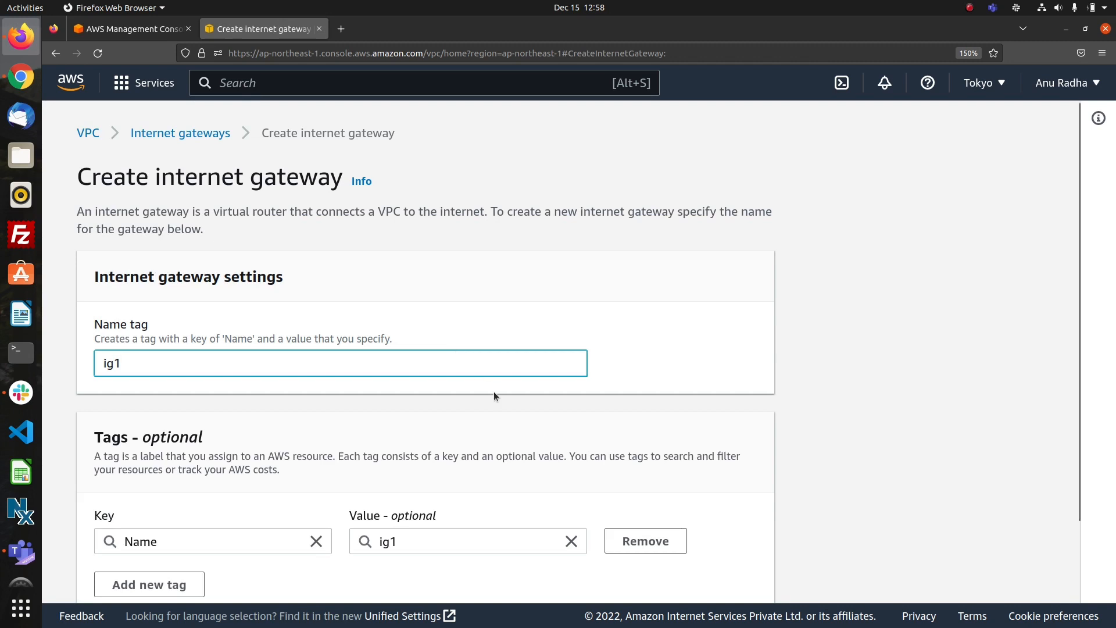
scroll(507, 414, down, 3)
click(645, 574)
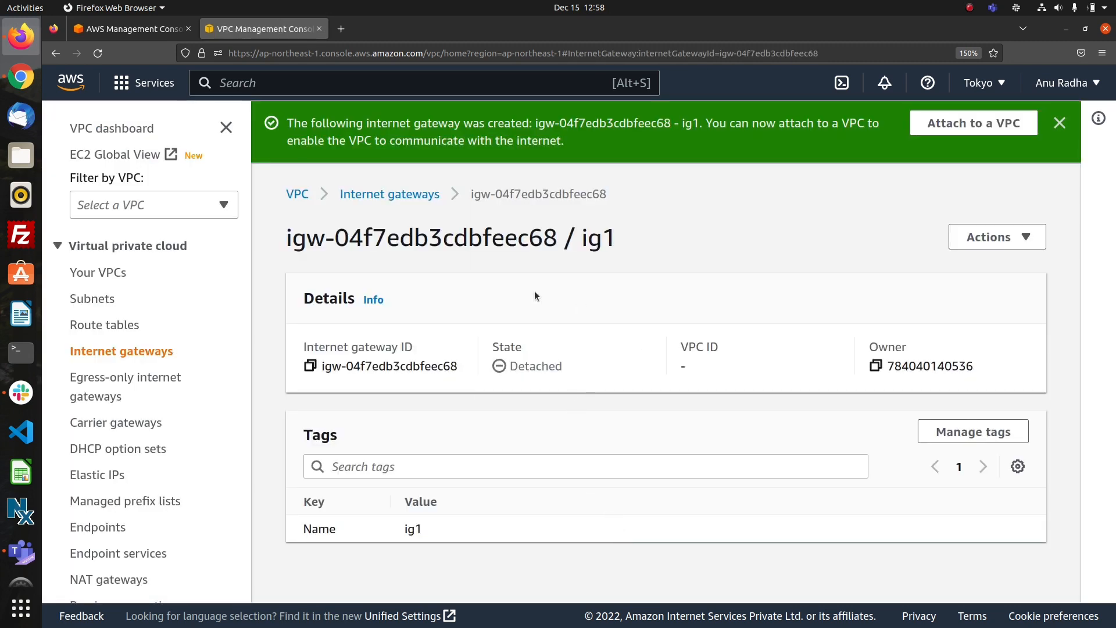
Create a second internet gateway with the name tag ig2.
click(388, 194)
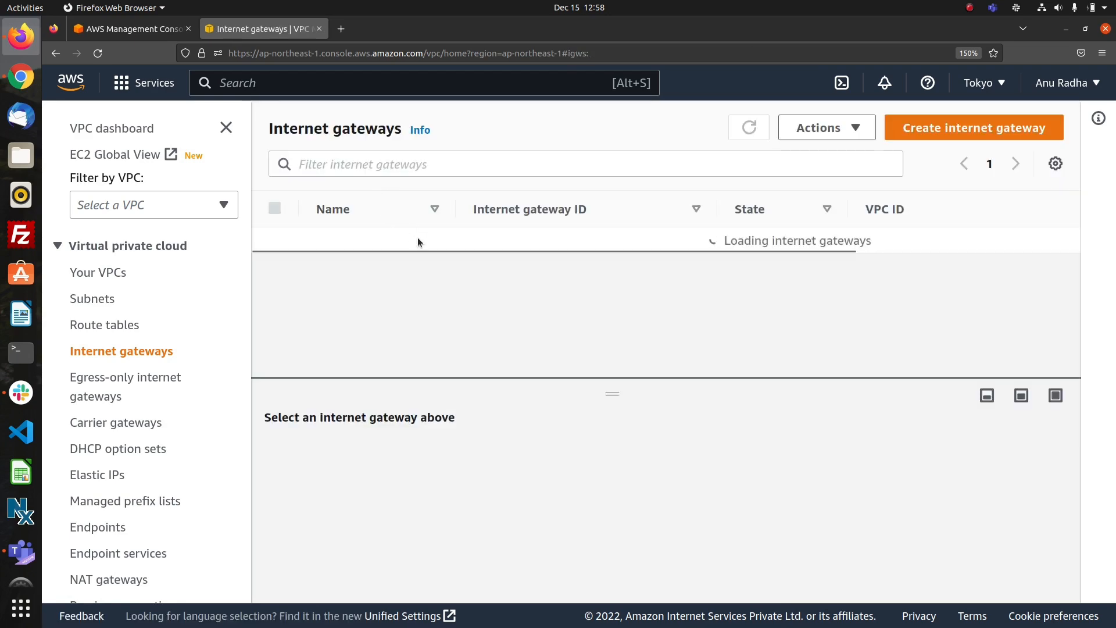
click(951, 130)
click(519, 363)
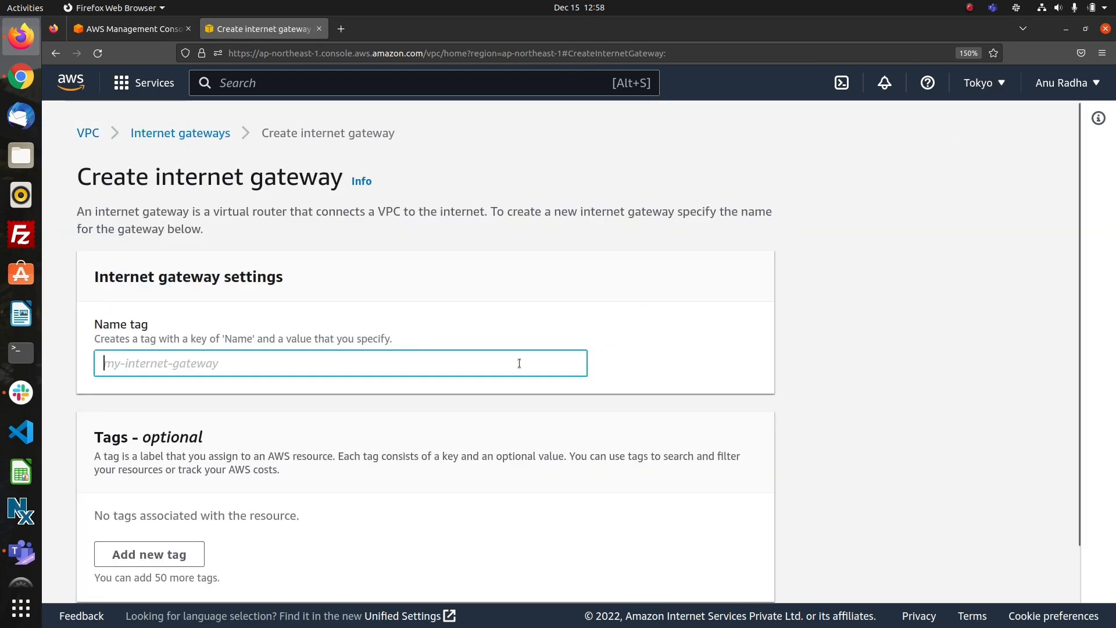
text(ig2)
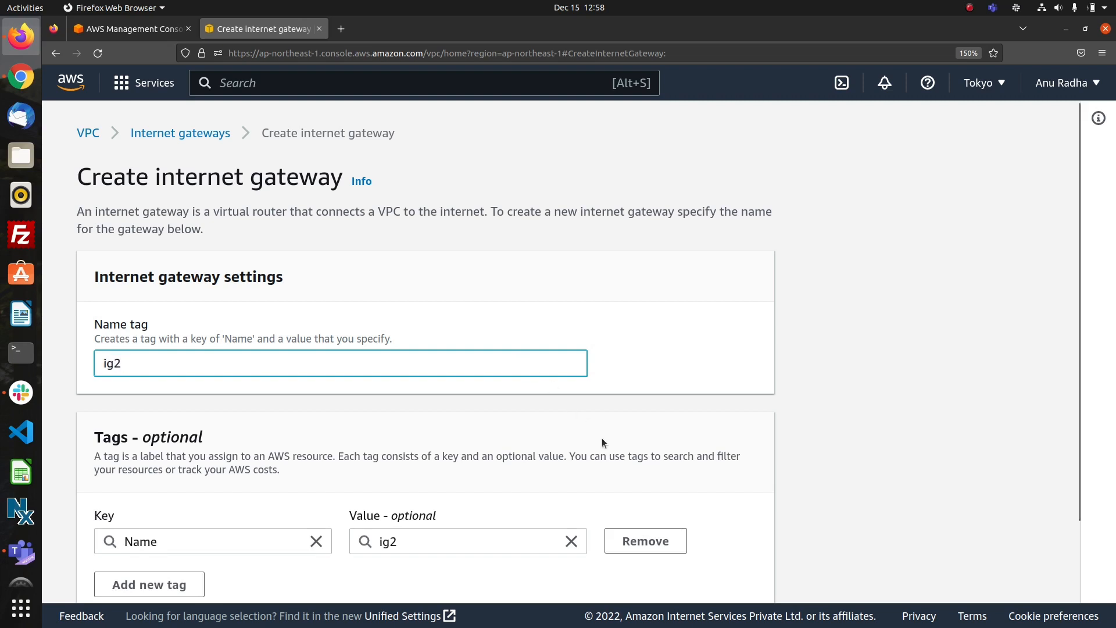
scroll(602, 438, down, 3)
click(662, 567)
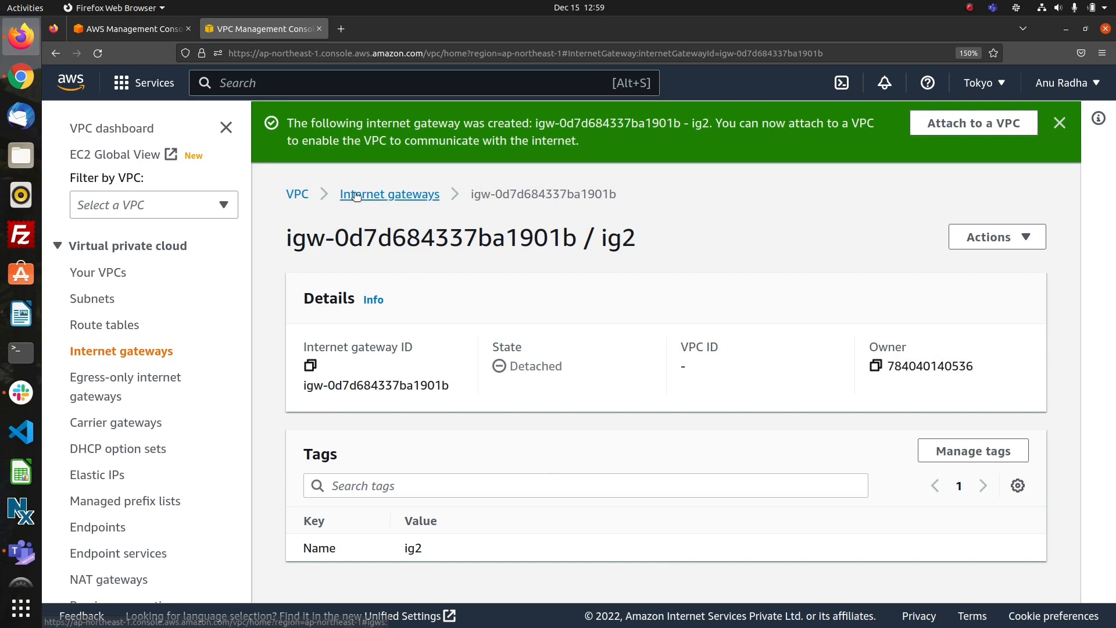
Attach the internet gateway ig1 to vpc1.
click(378, 195)
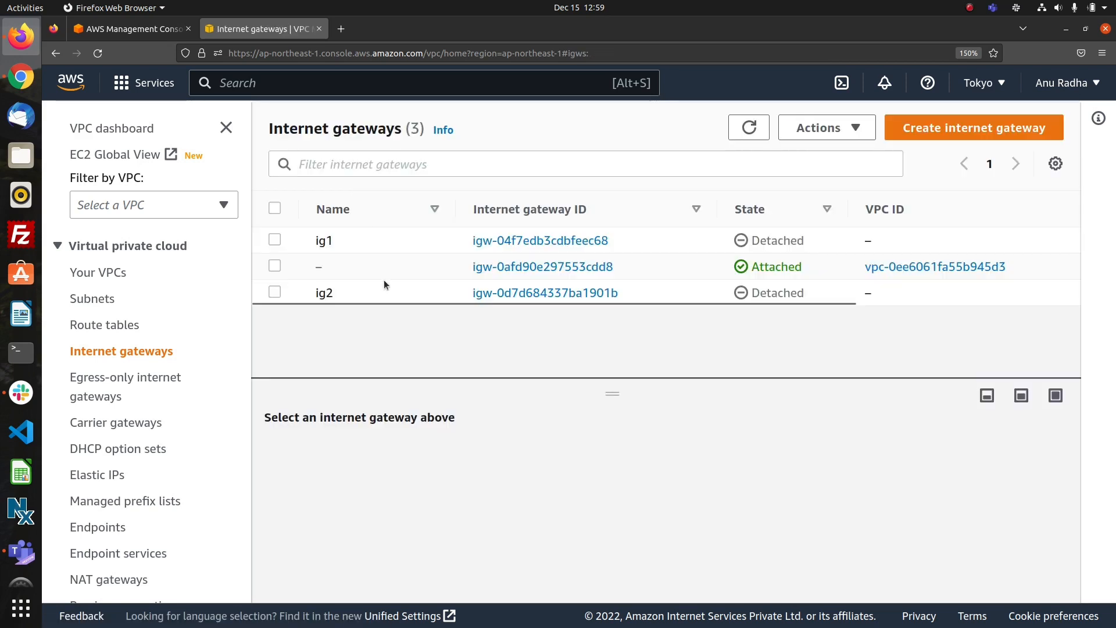
click(275, 240)
click(820, 128)
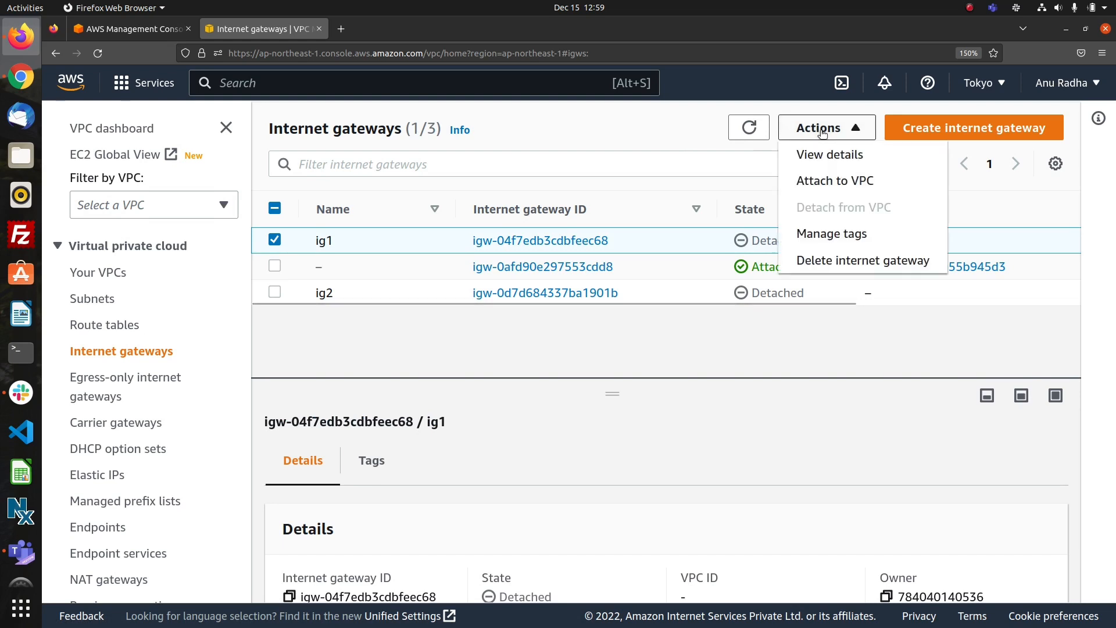
click(831, 180)
click(460, 340)
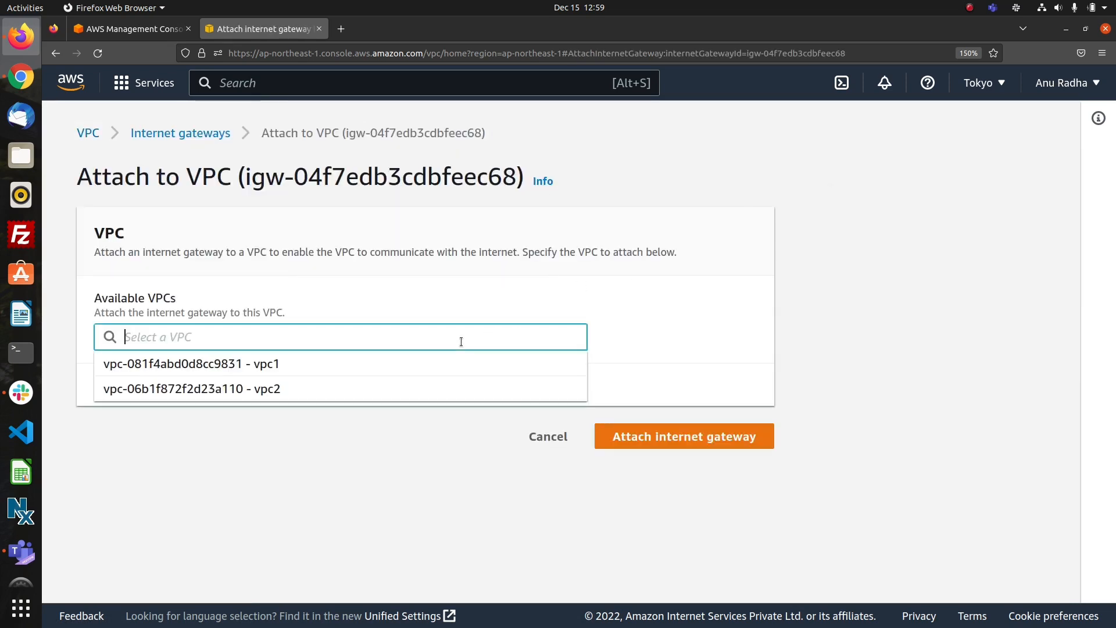
click(351, 369)
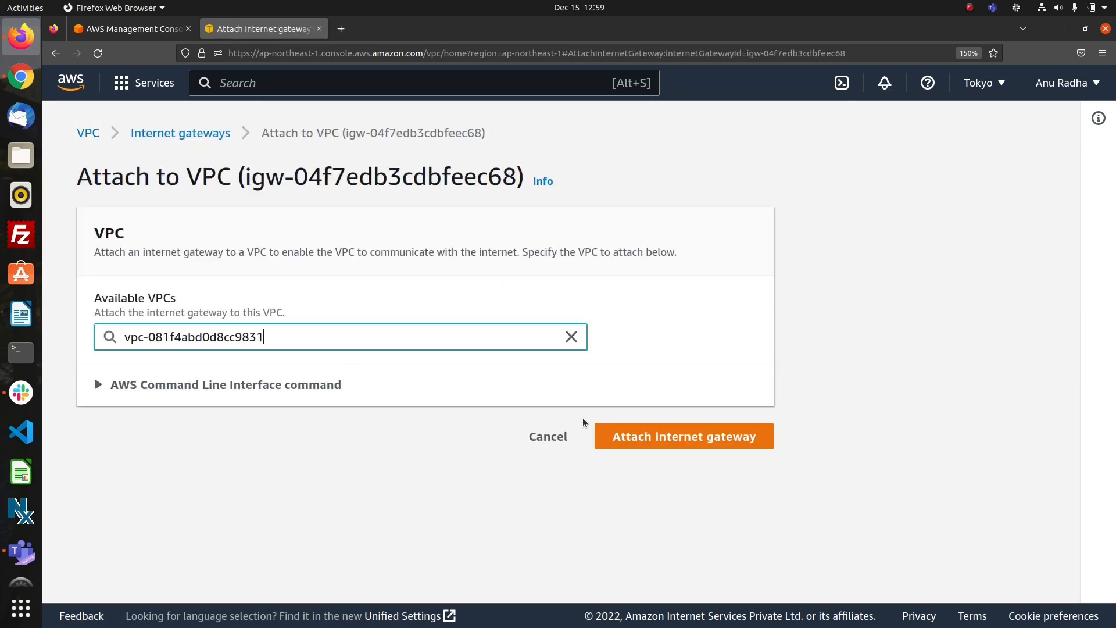
click(624, 444)
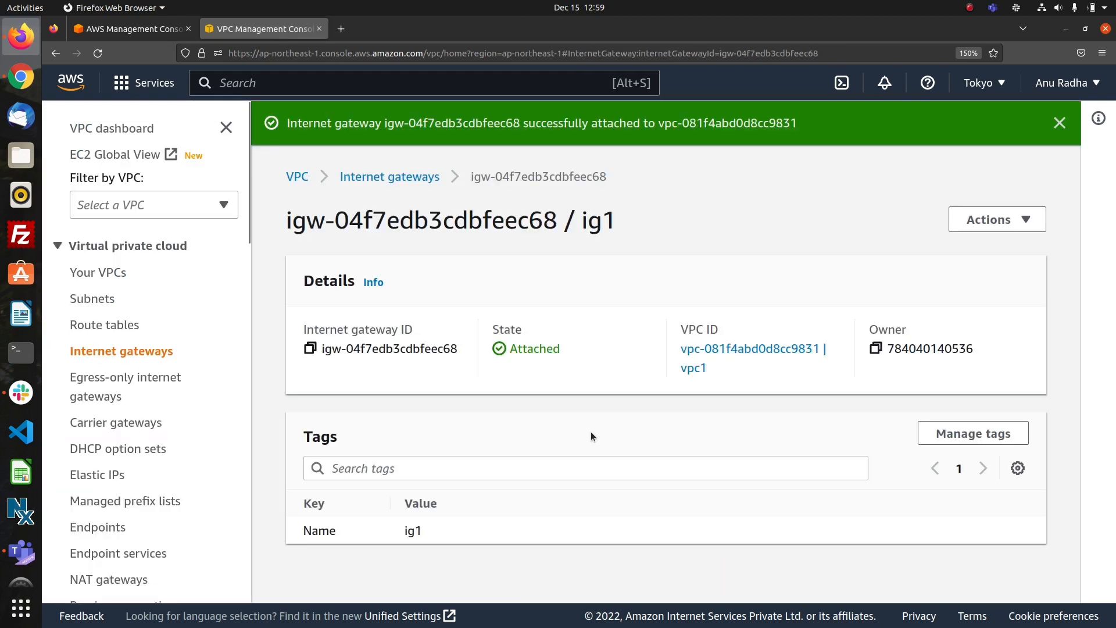
Attach the internet gateway ig2 to vpc2.
click(369, 180)
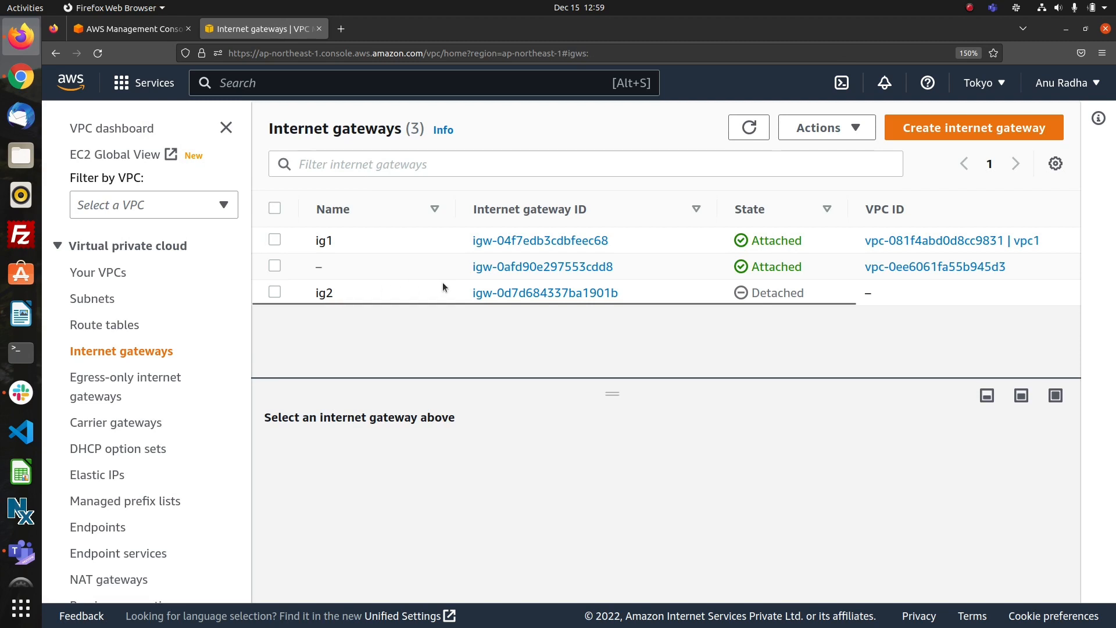
click(274, 293)
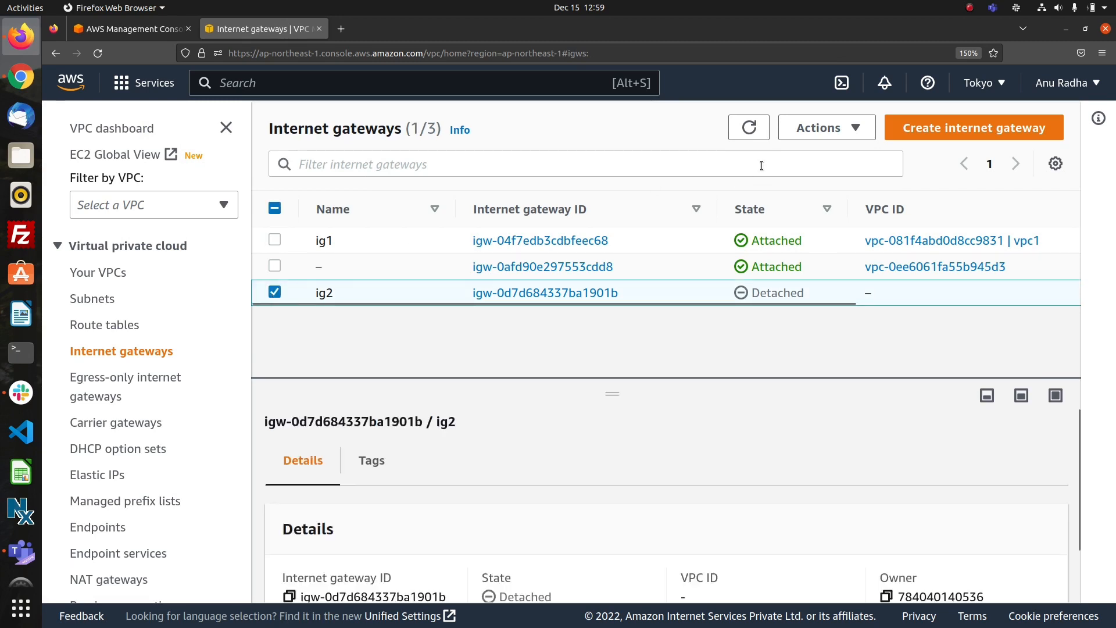
click(839, 137)
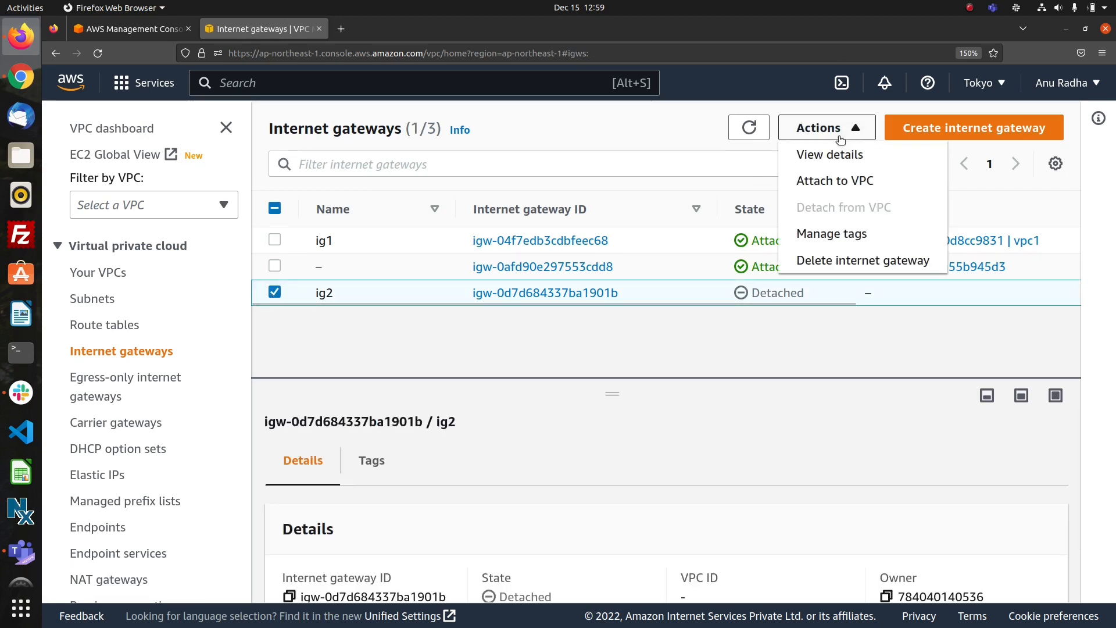
click(809, 185)
click(495, 336)
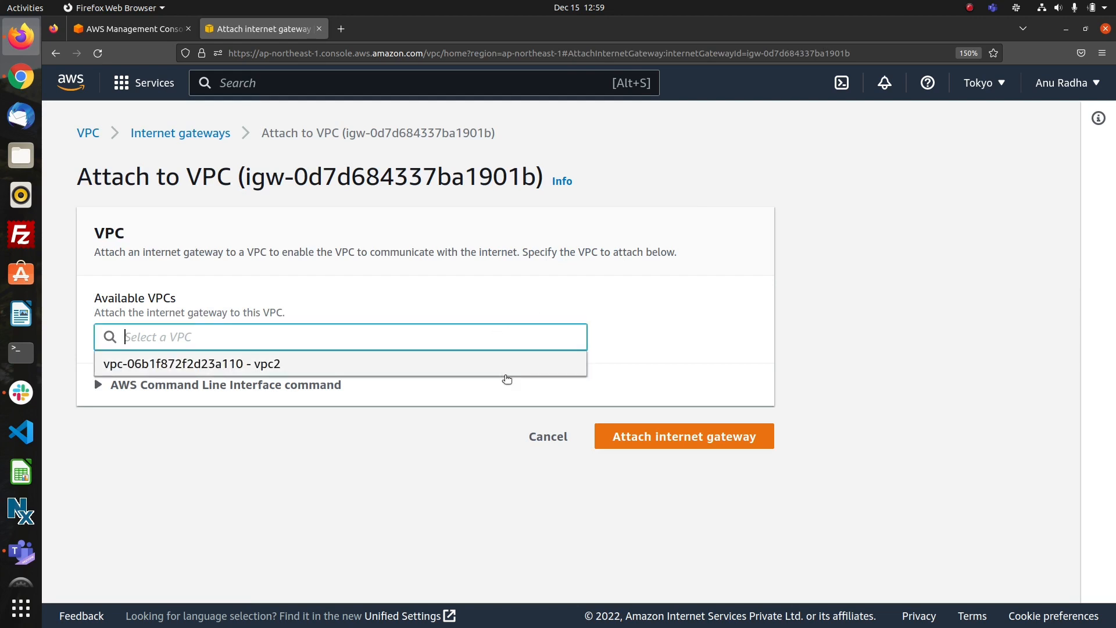
click(488, 364)
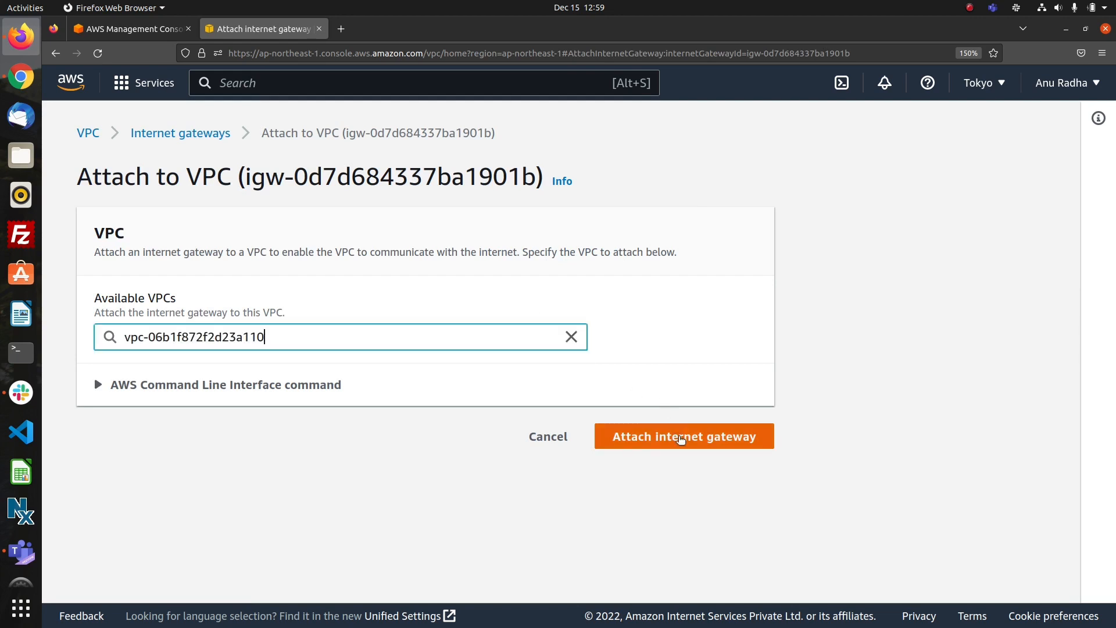
click(682, 437)
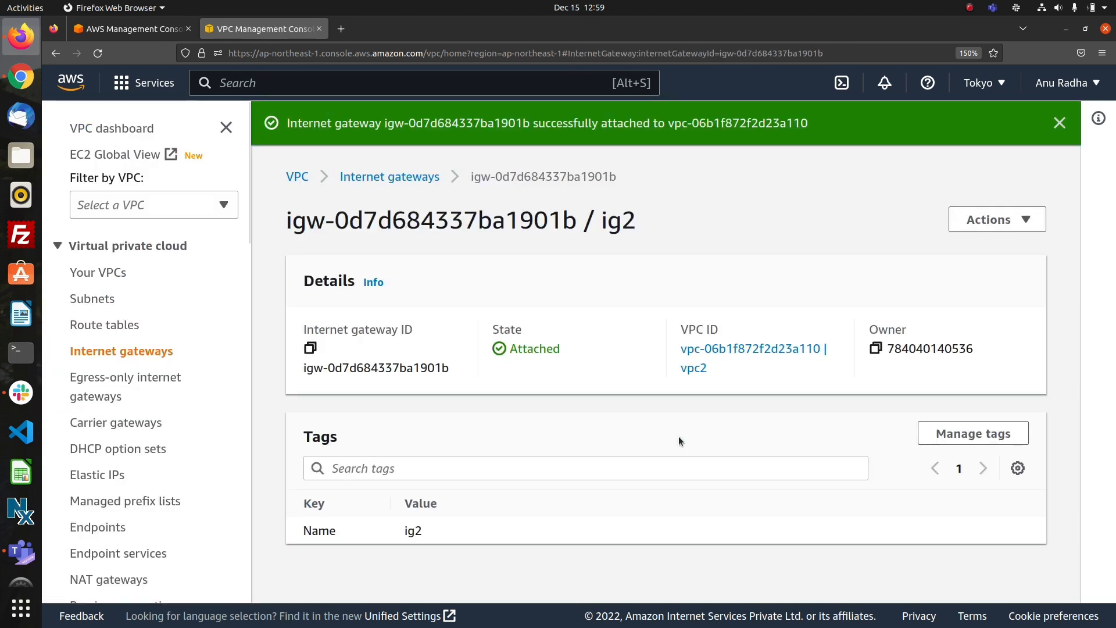
click(131, 328)
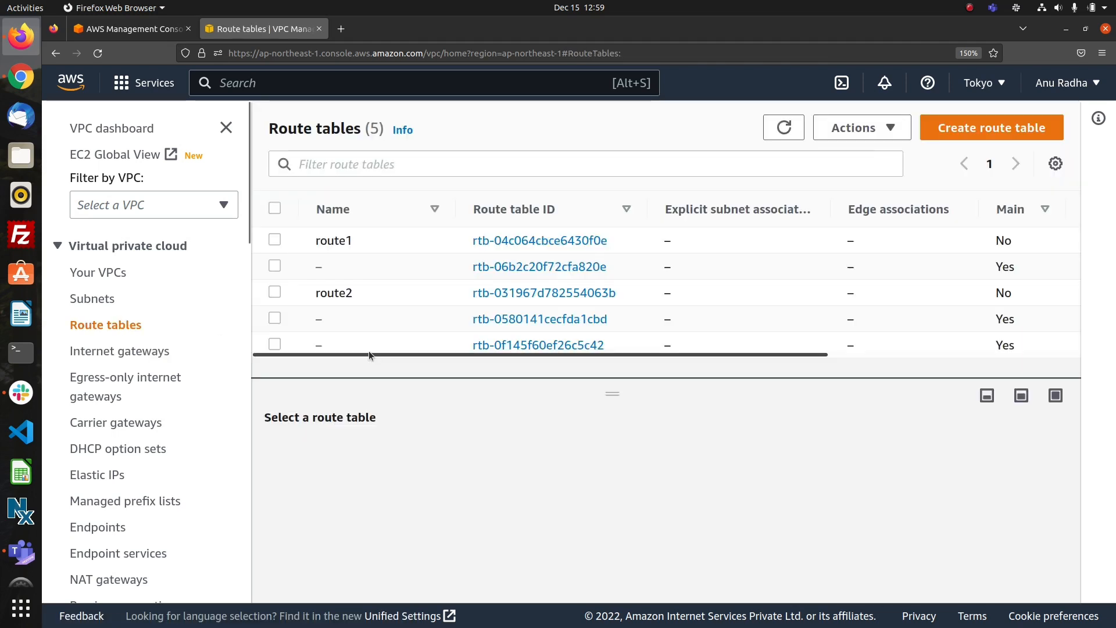
click(534, 240)
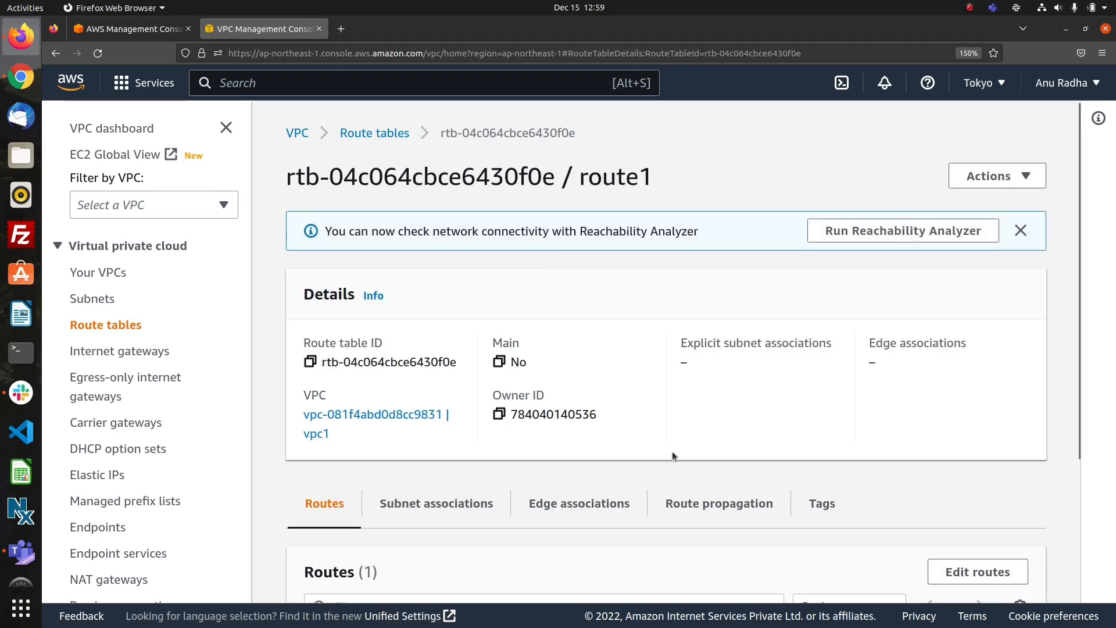
scroll(672, 451, down, 3)
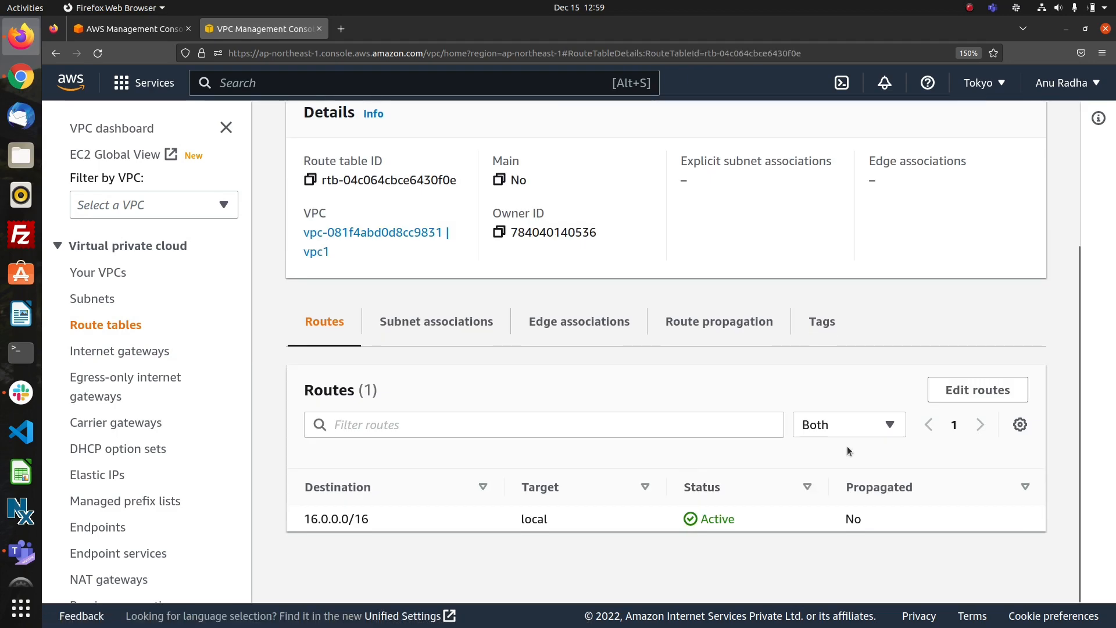
click(976, 391)
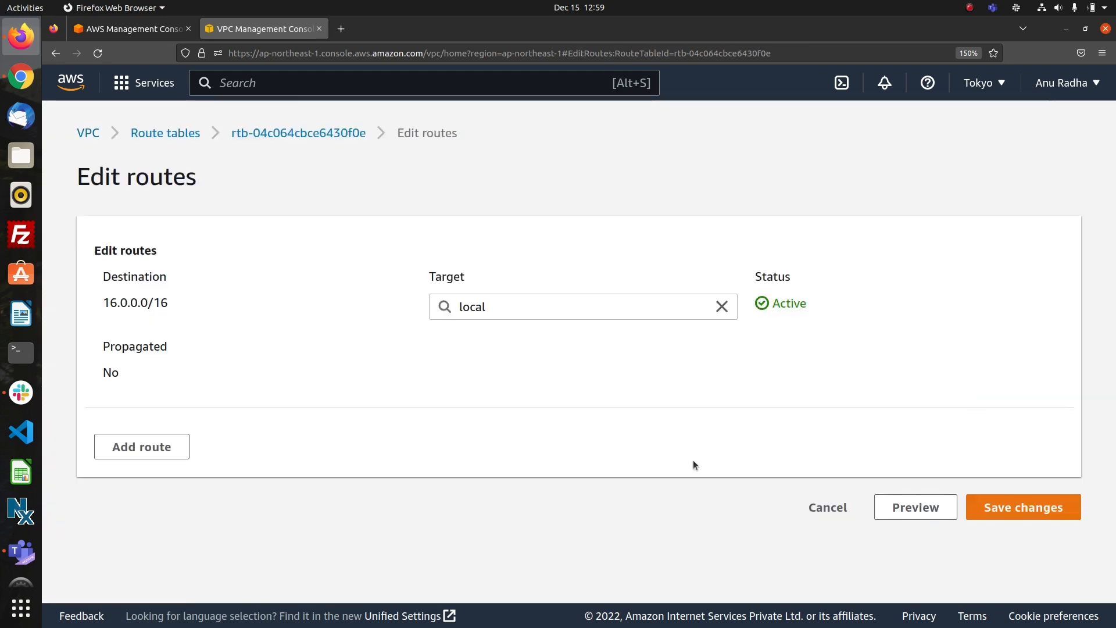
click(174, 449)
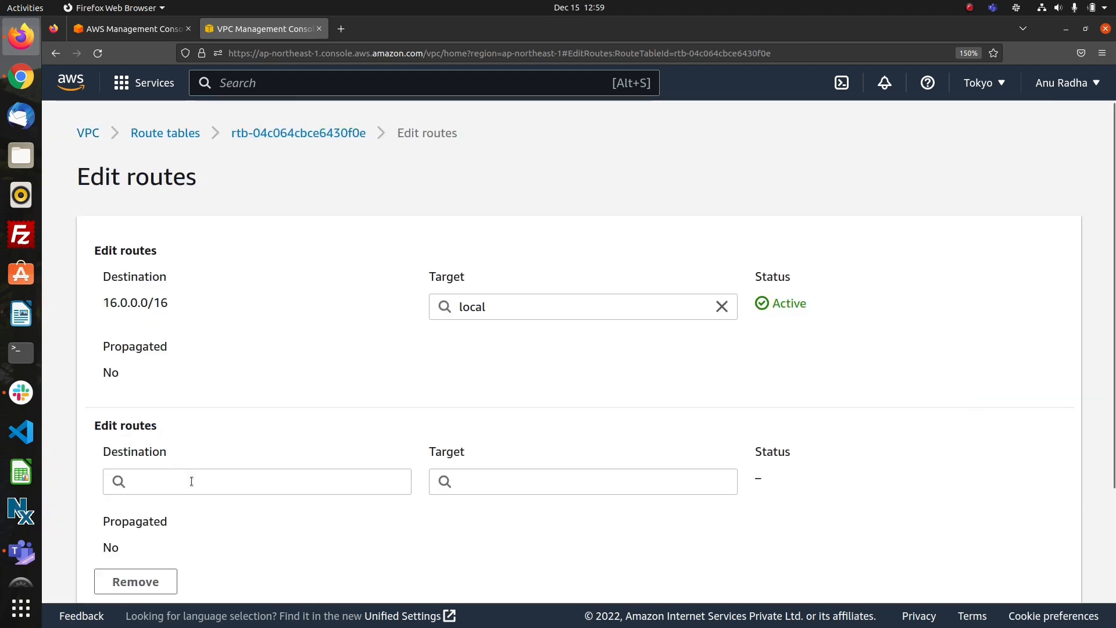
click(191, 480)
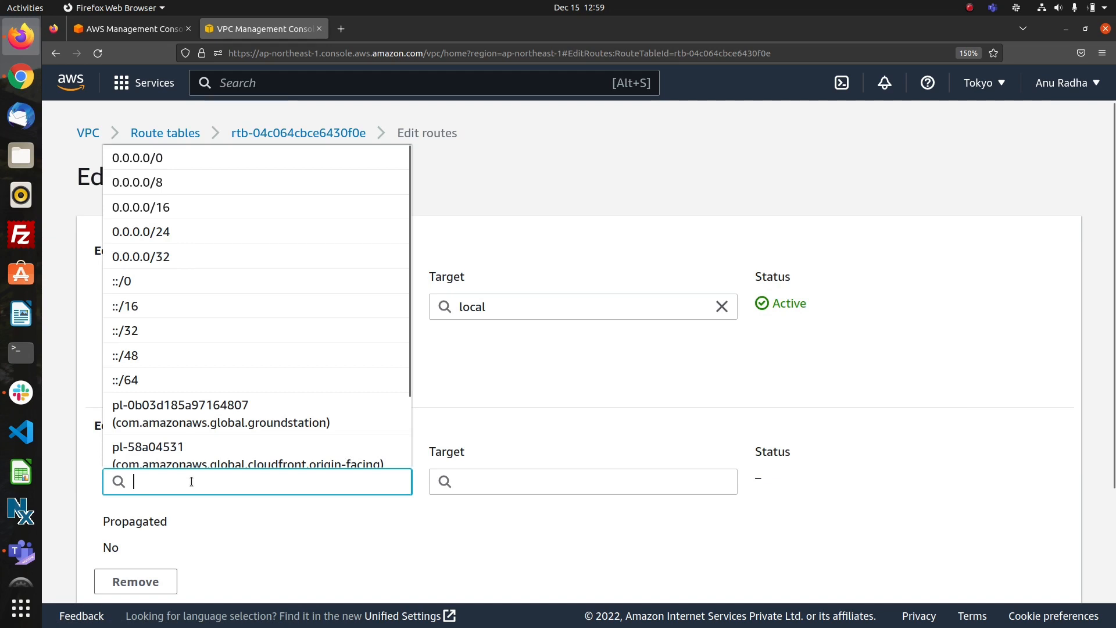
click(180, 166)
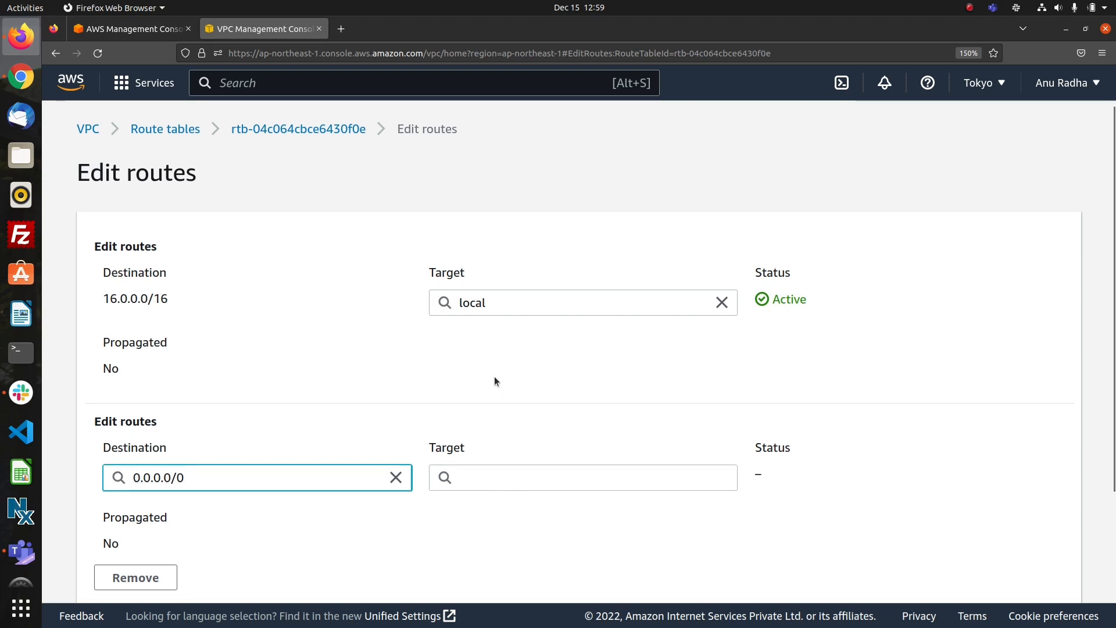
scroll(494, 376, down, 3)
scroll(494, 381, up, 3)
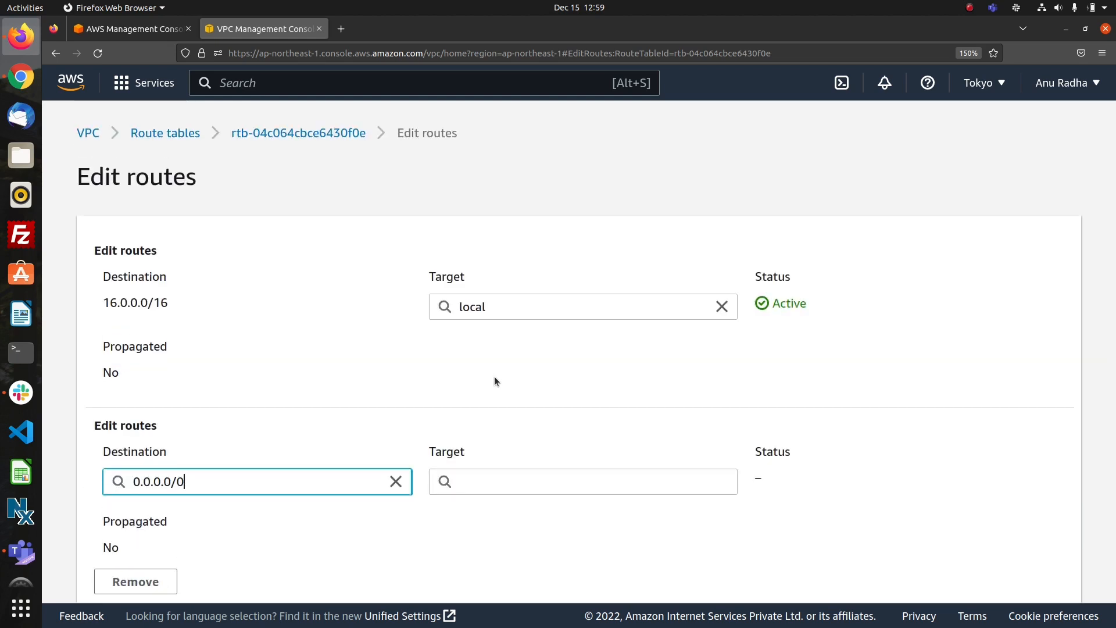
scroll(494, 377, down, 3)
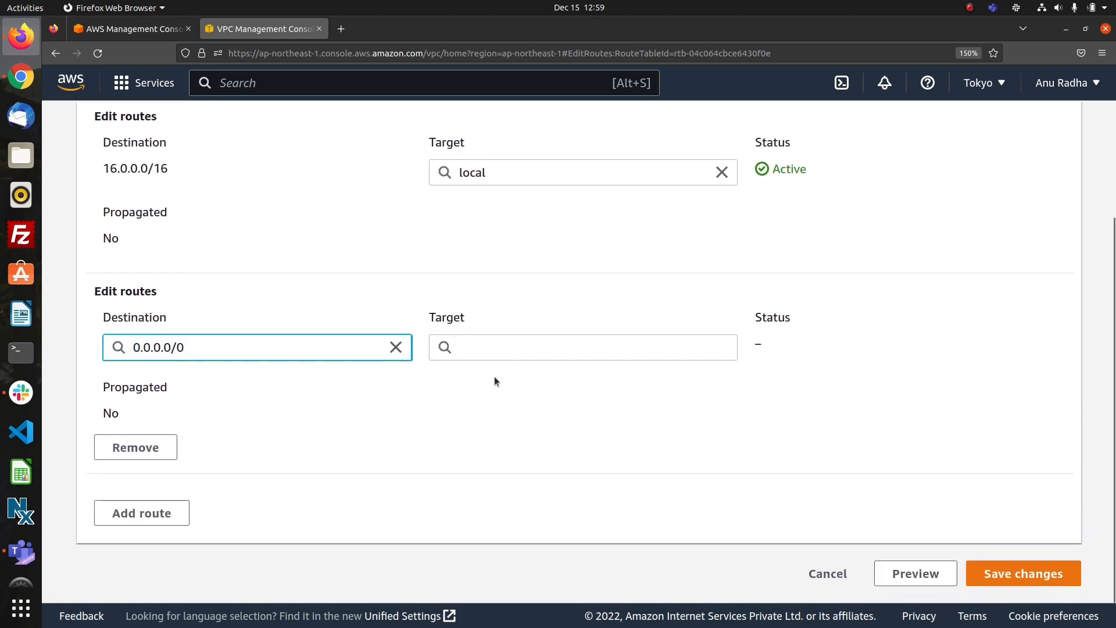
click(395, 347)
scroll(483, 299, up, 3)
scroll(483, 300, down, 3)
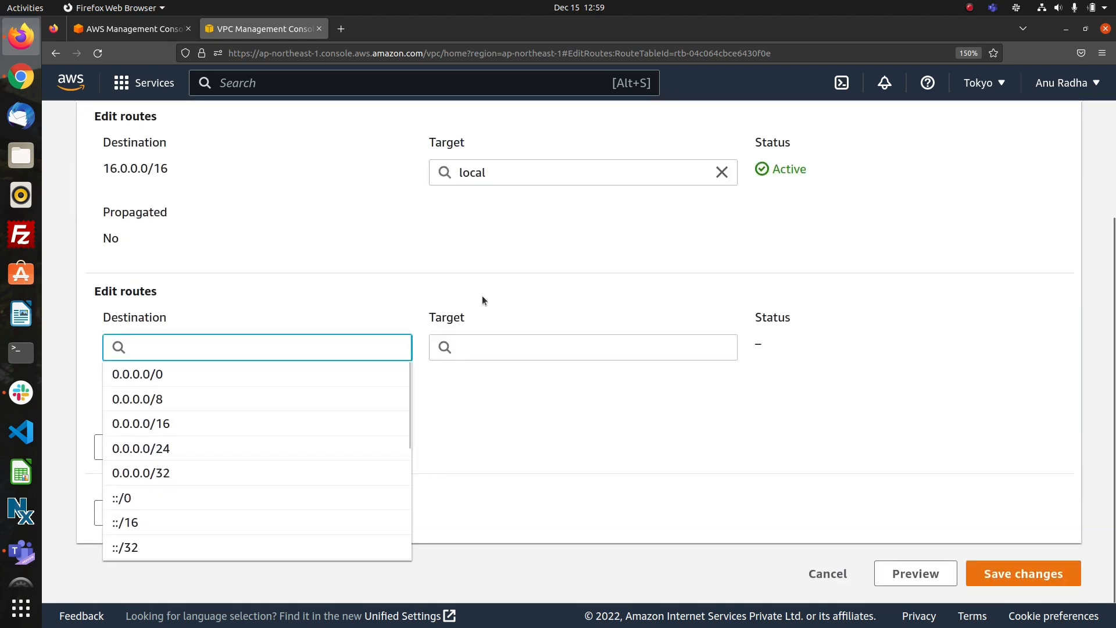
click(503, 380)
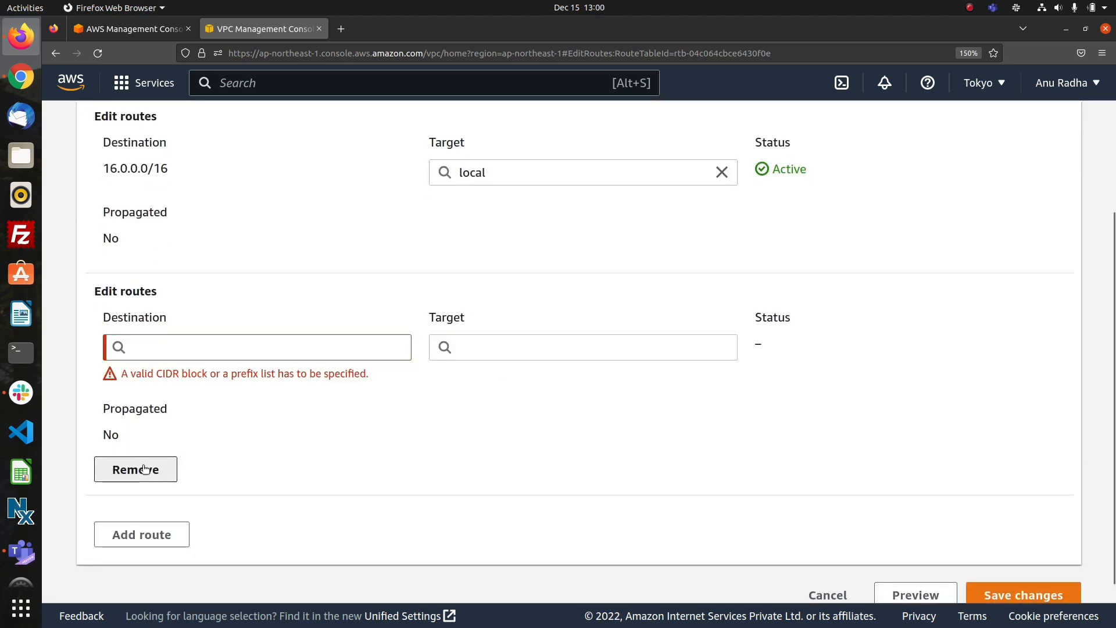
click(163, 467)
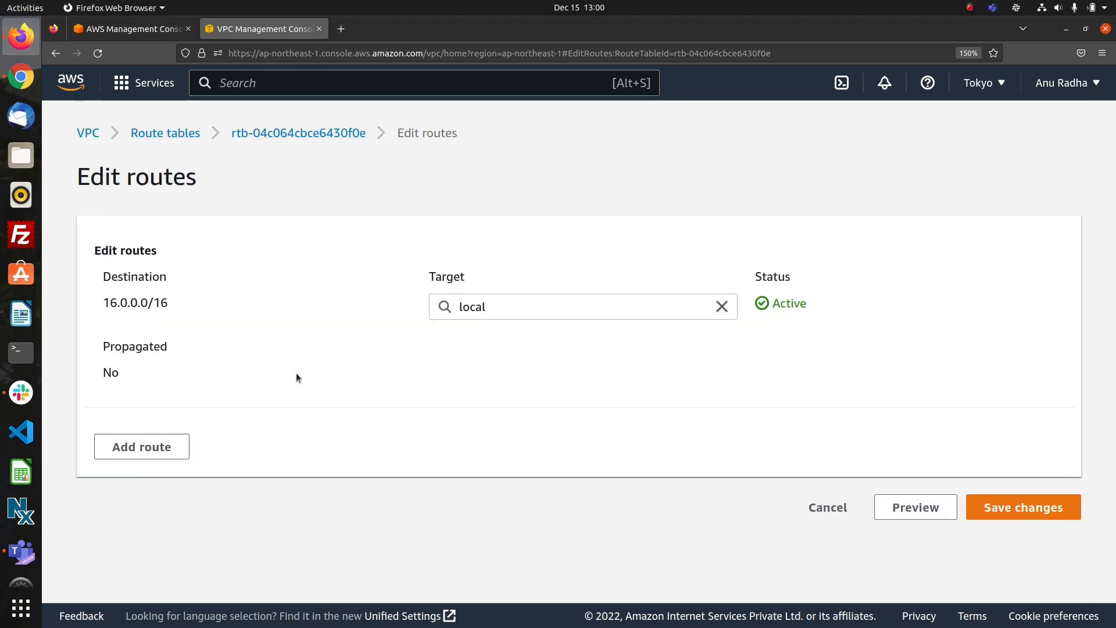
click(165, 134)
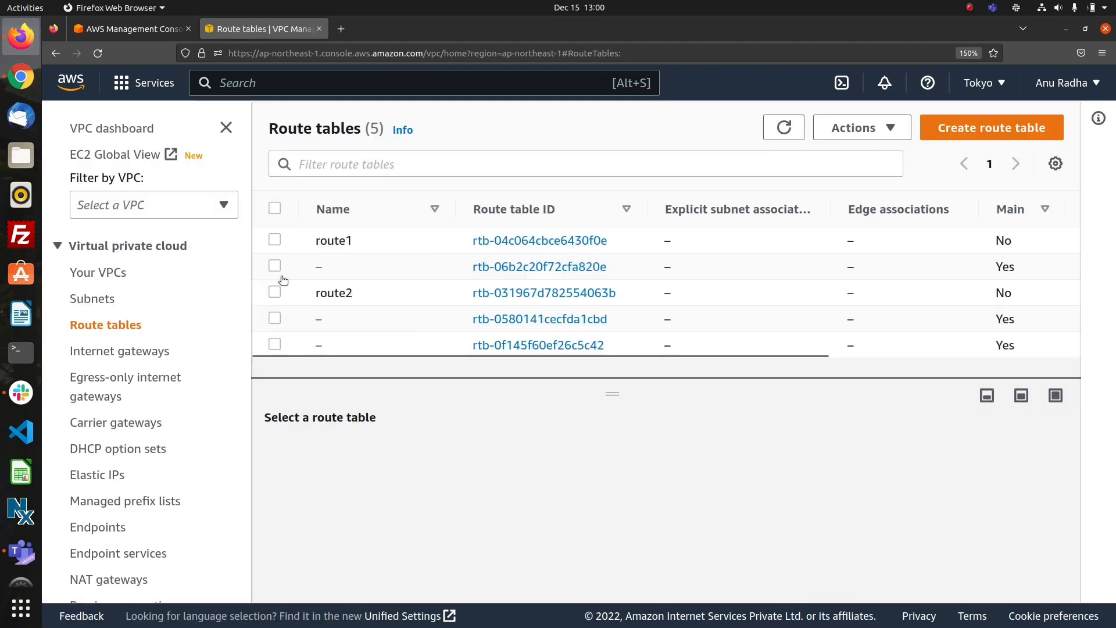
Find the main route table of vpc1 through the VPC's details and open its routes for editing.
click(93, 299)
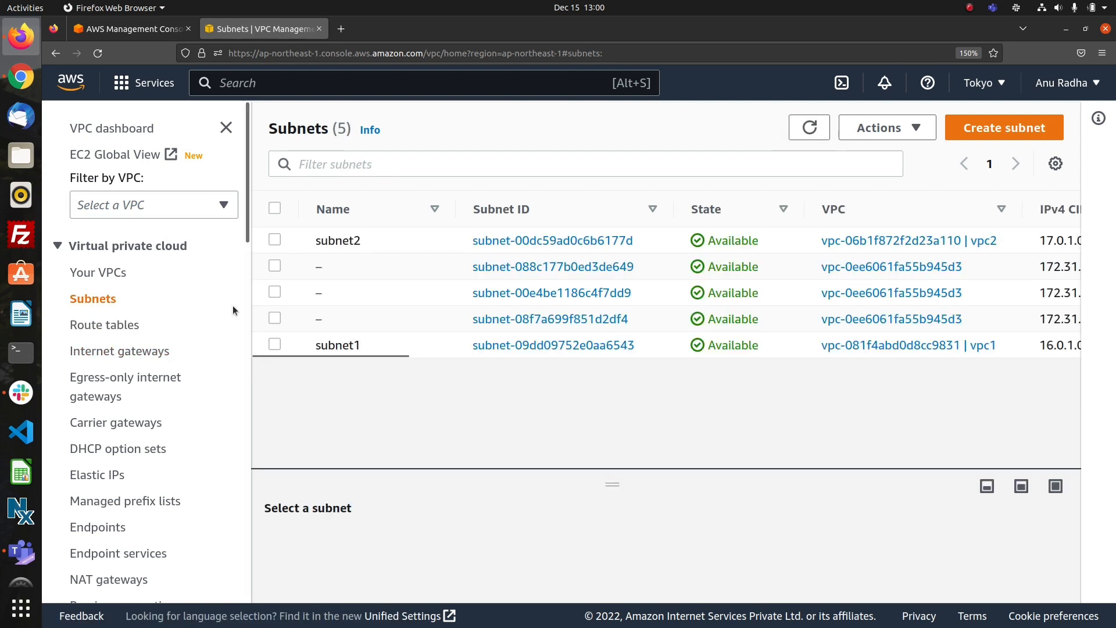
click(103, 273)
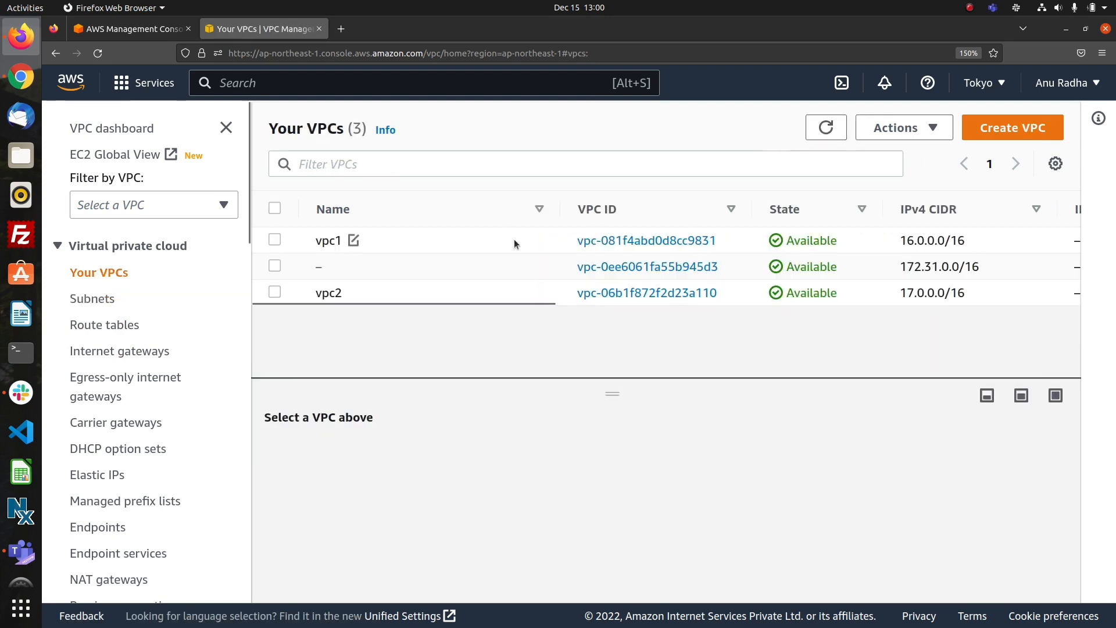
click(624, 243)
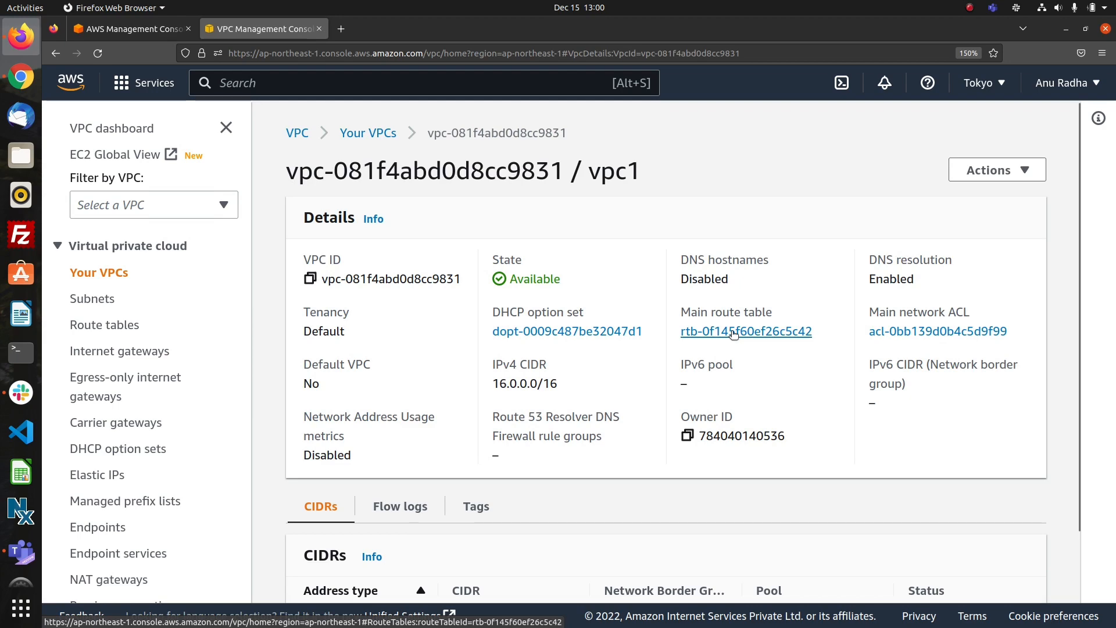
click(733, 331)
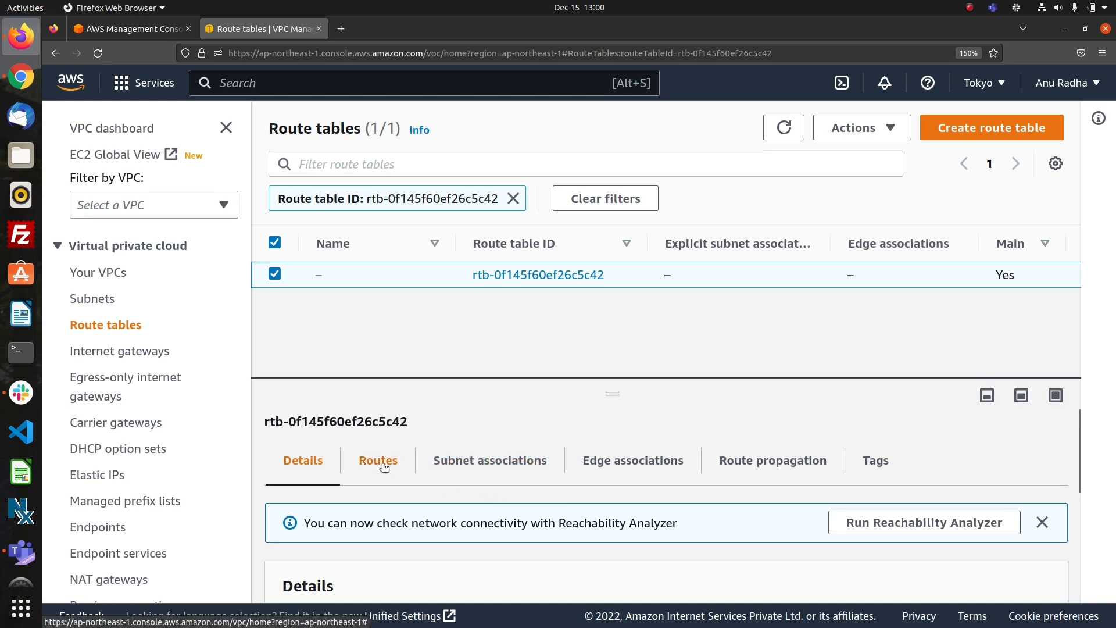
click(383, 461)
scroll(535, 531, down, 2)
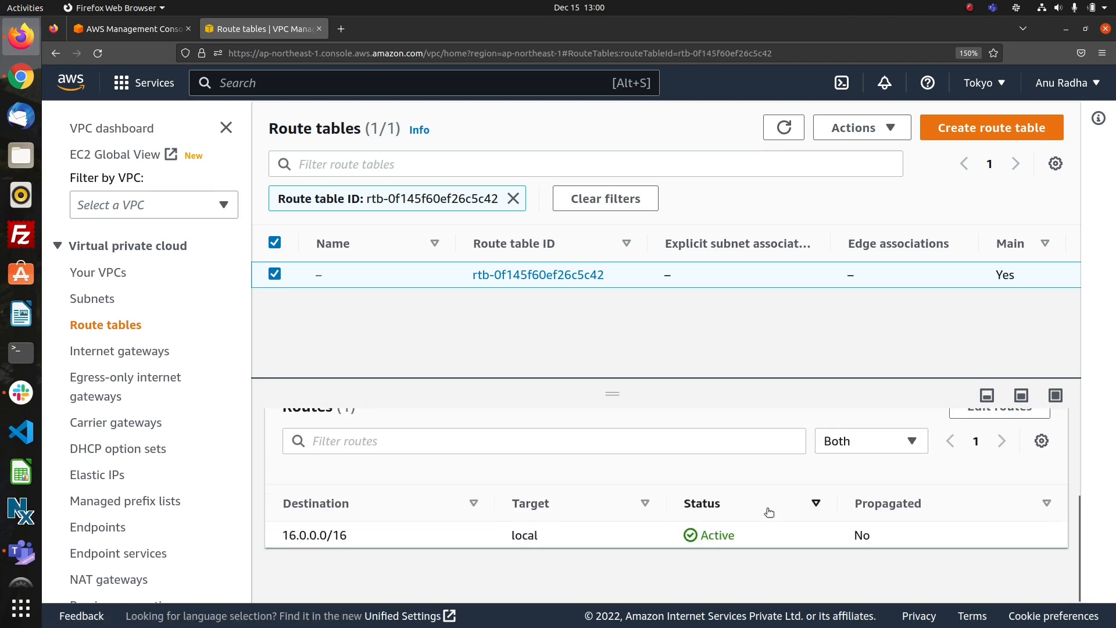
scroll(977, 502, up, 2)
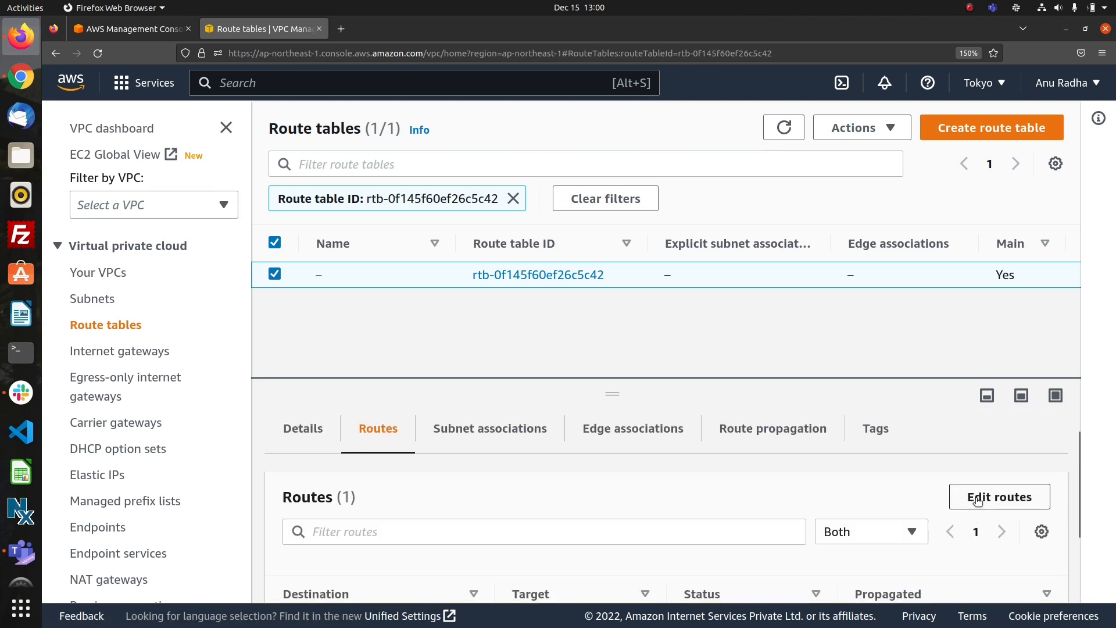
click(990, 499)
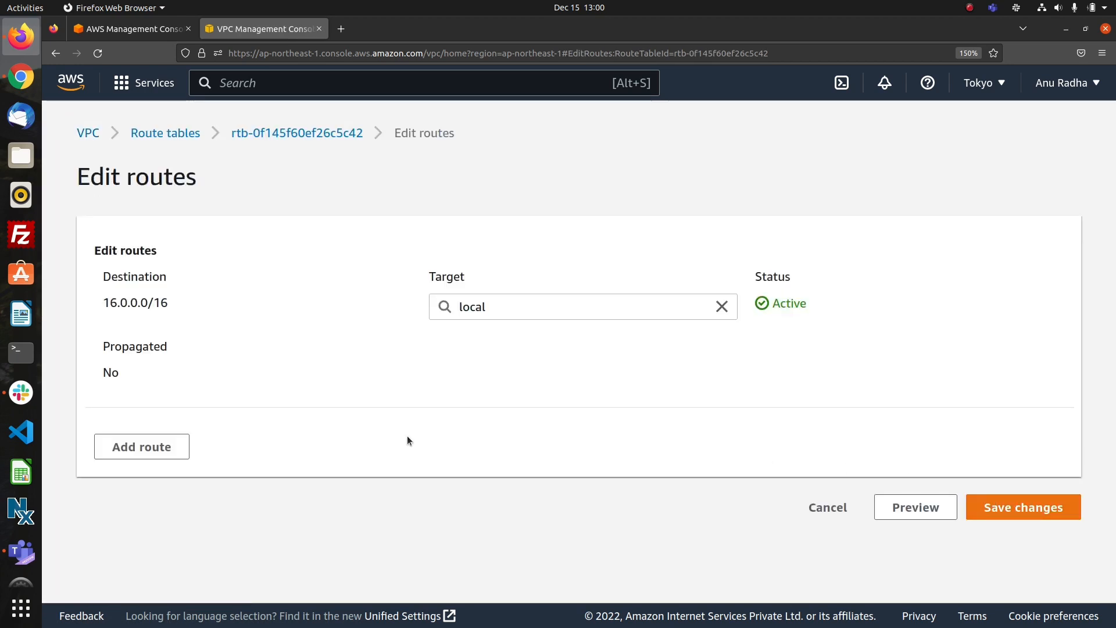
Add a route with destination 0.0.0.0/0 and internet gateway ig1 as target to vpc1's main route table, and save it.
click(148, 451)
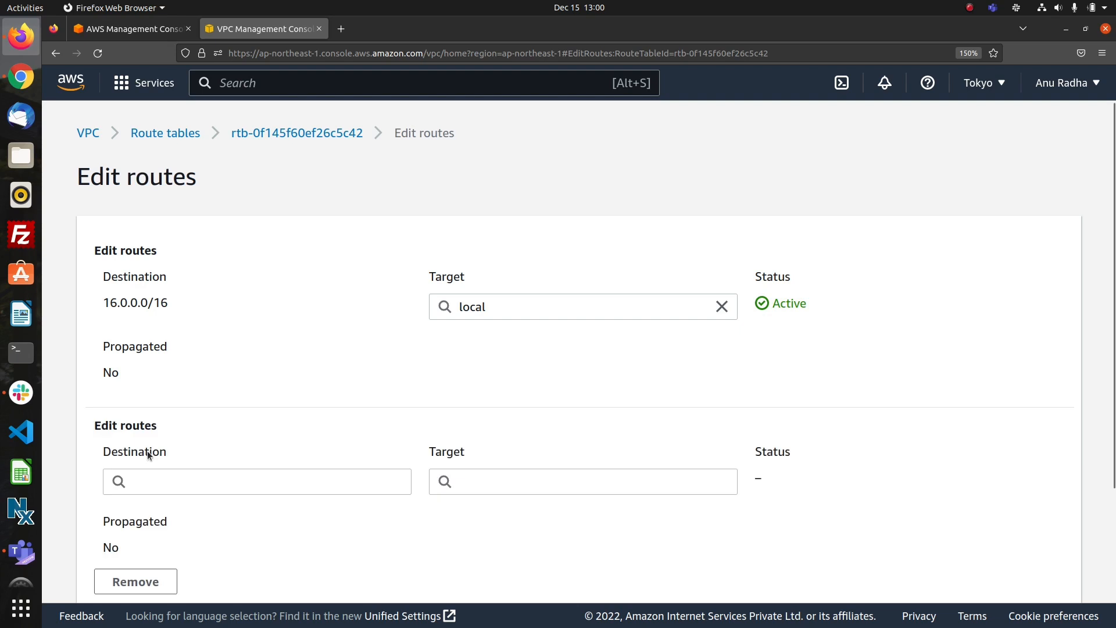
click(171, 484)
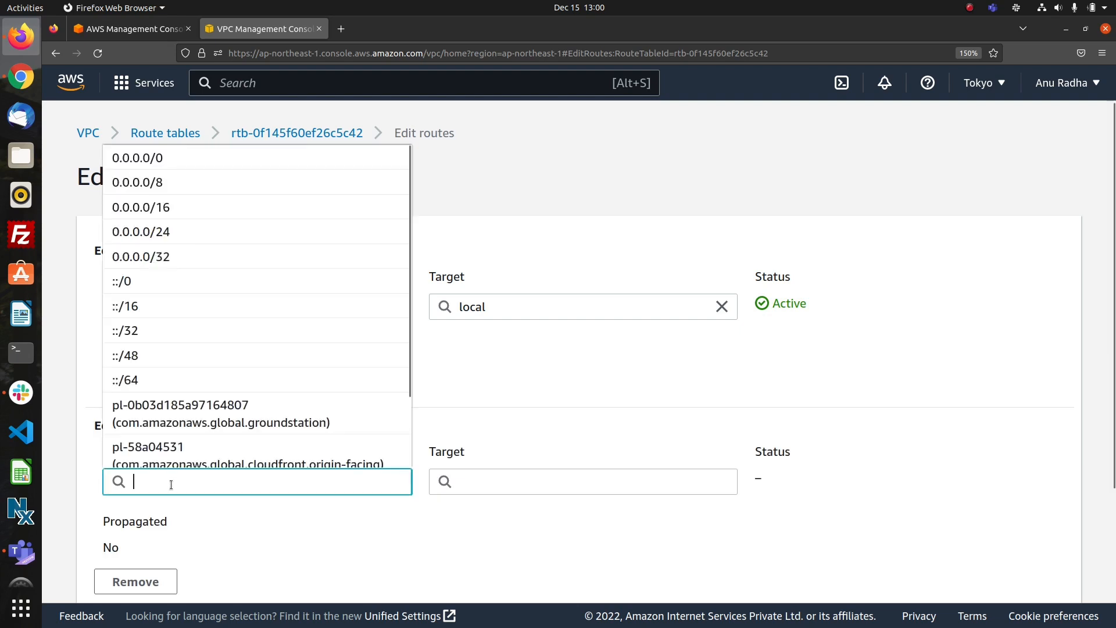
click(183, 166)
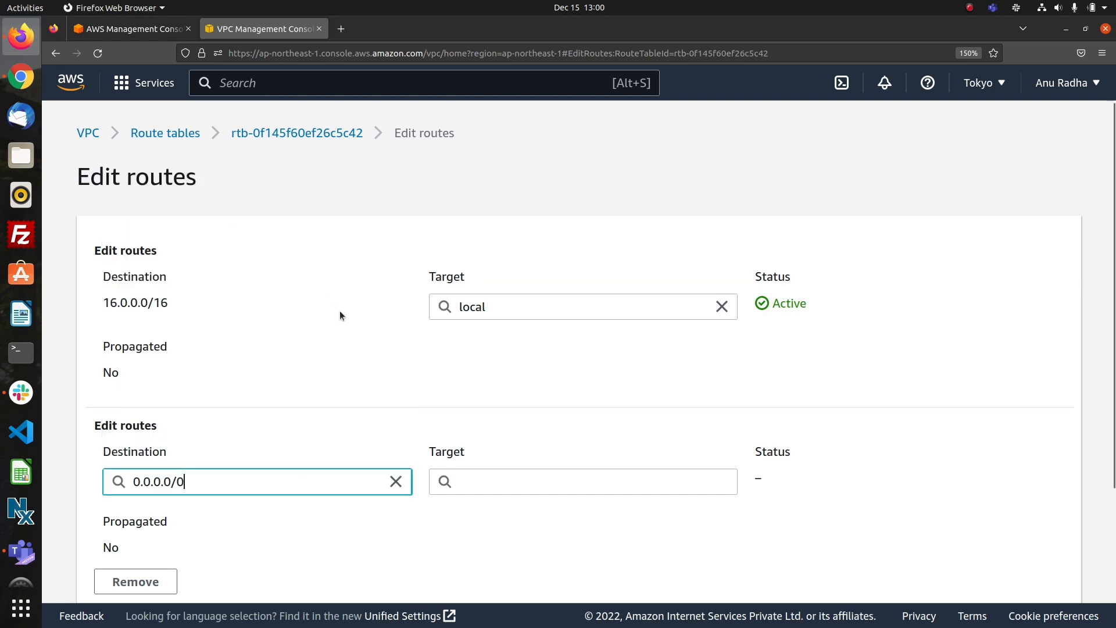
click(489, 485)
click(494, 284)
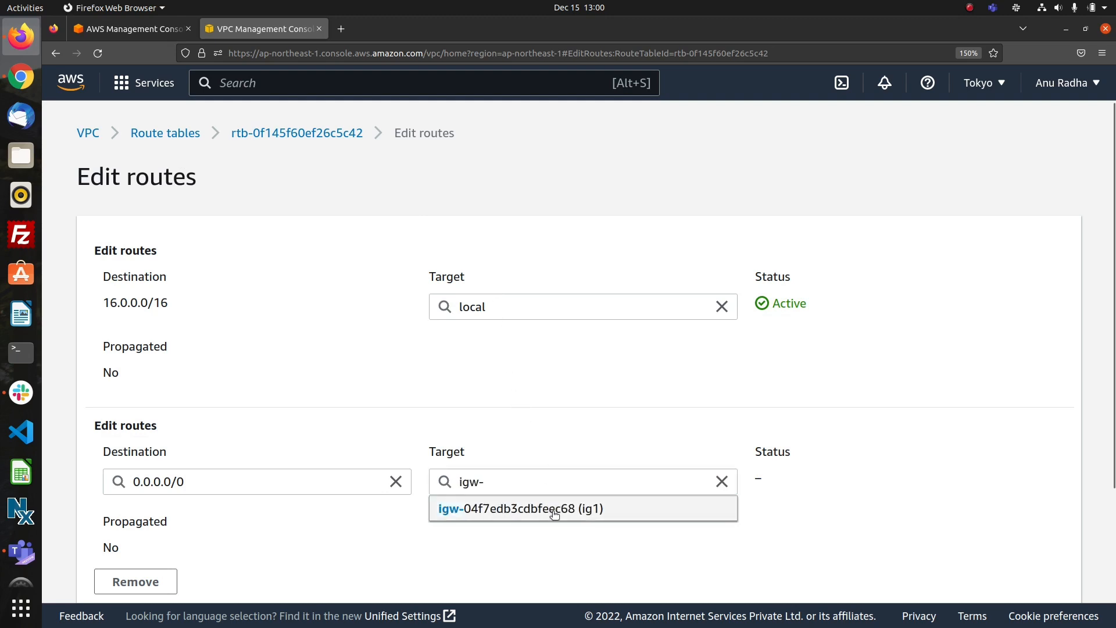
click(554, 513)
scroll(584, 521, down, 3)
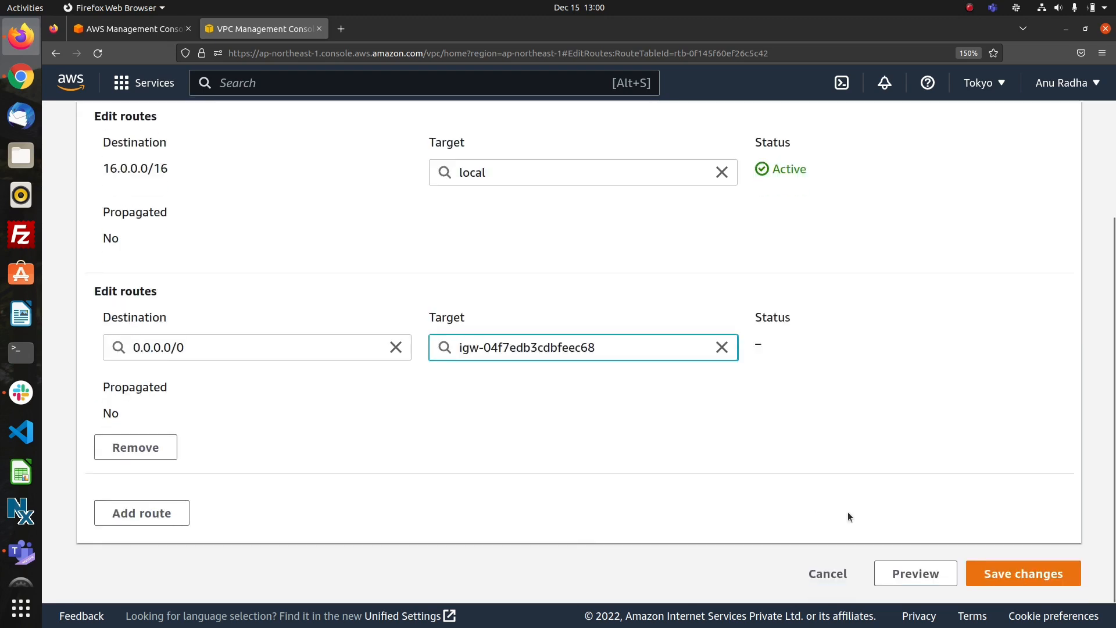
click(993, 576)
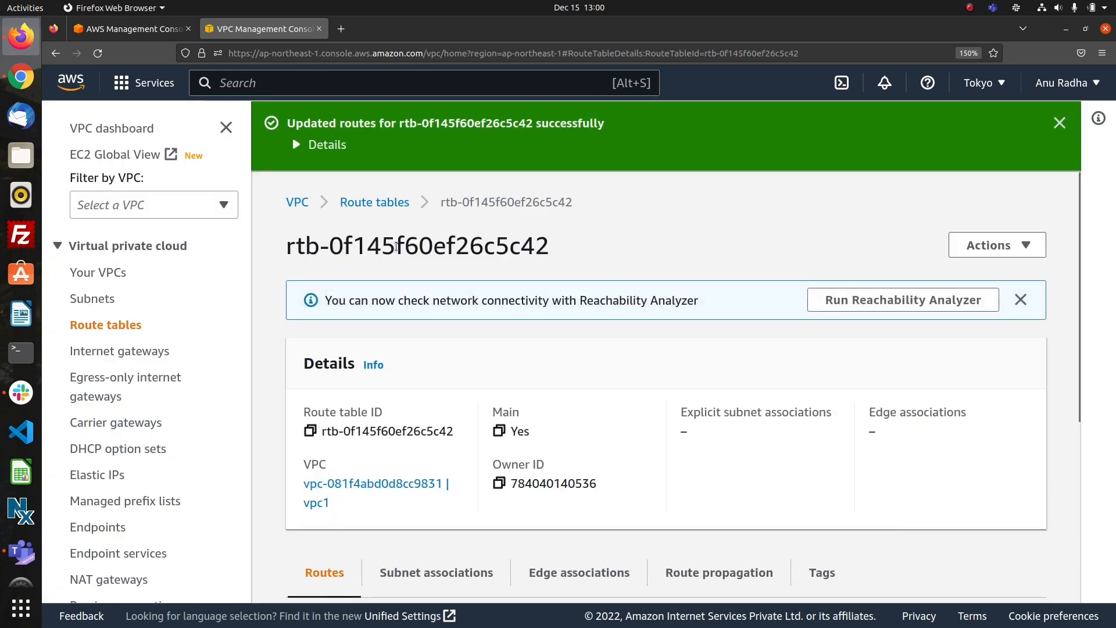
Find the route table route2 of vpc2 in the route table list and open its routes for editing.
click(375, 202)
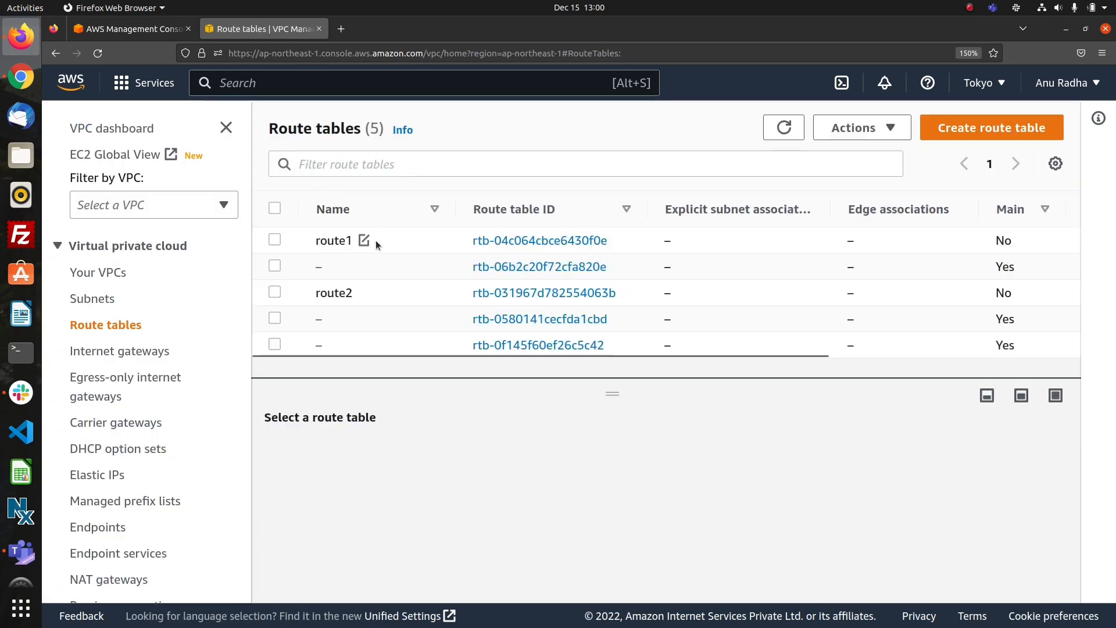
click(518, 293)
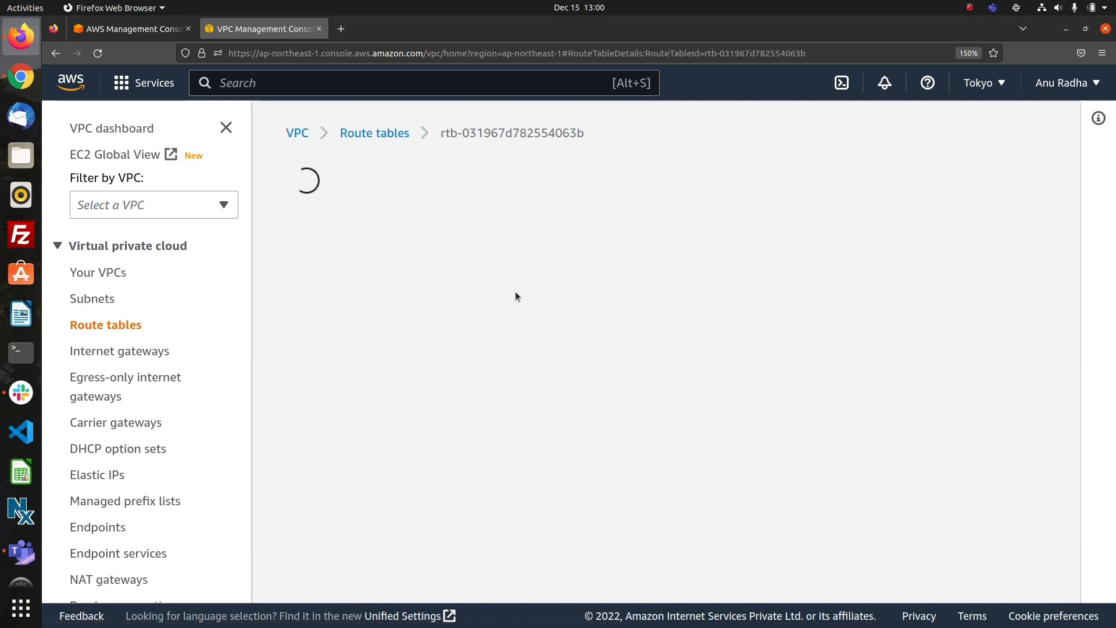
scroll(517, 385, down, 3)
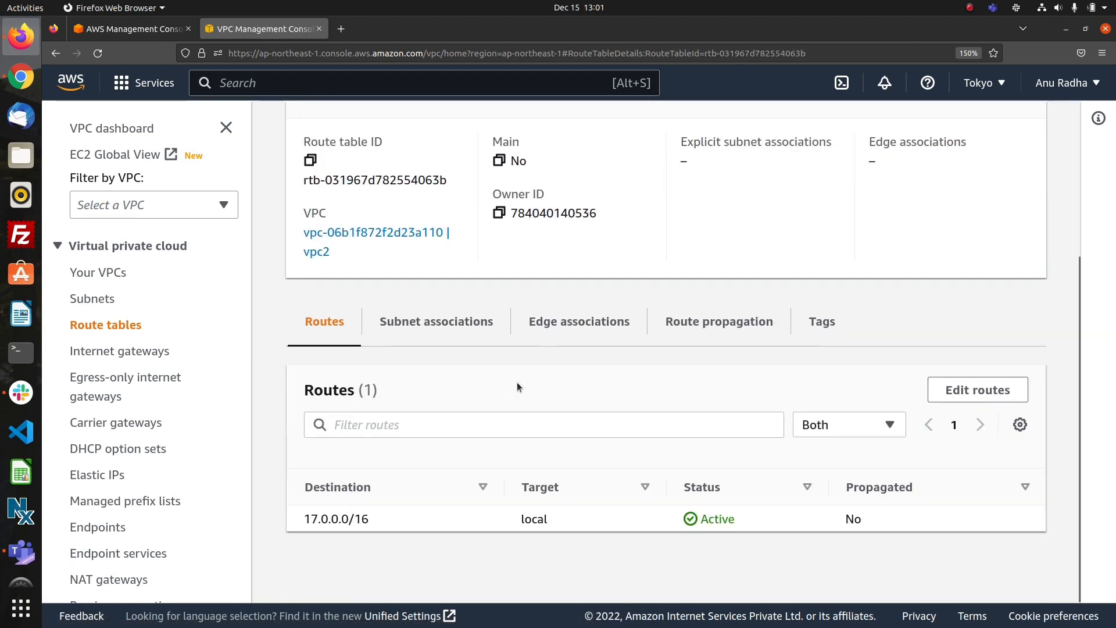
click(953, 390)
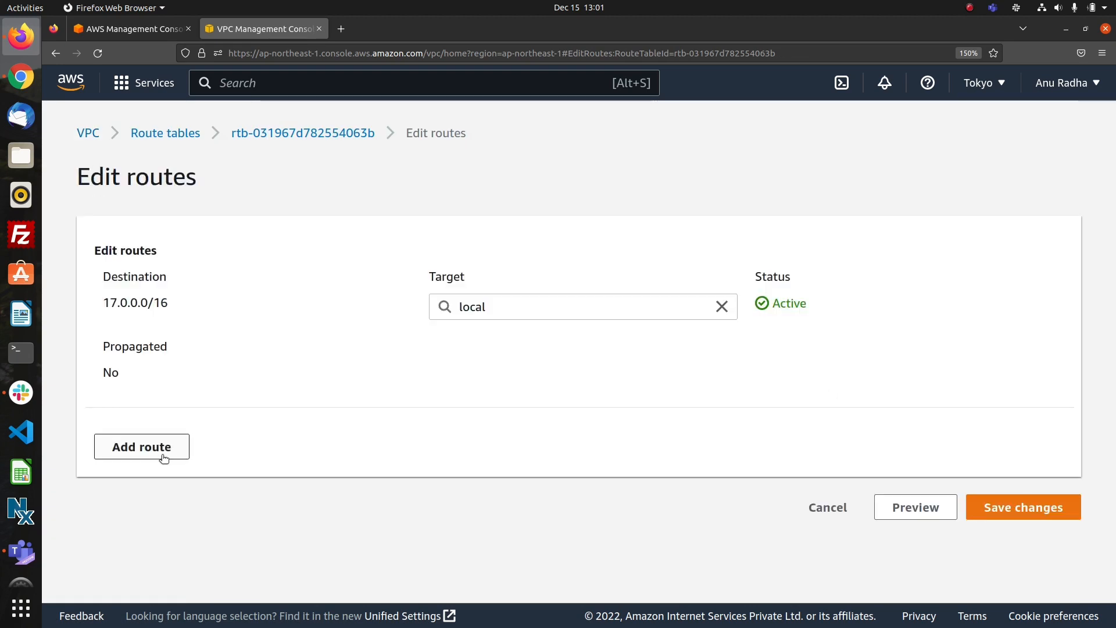
Add a route with destination 0.0.0.0/0 and internet gateway ig2 as target to route2, and save it.
click(146, 447)
click(188, 480)
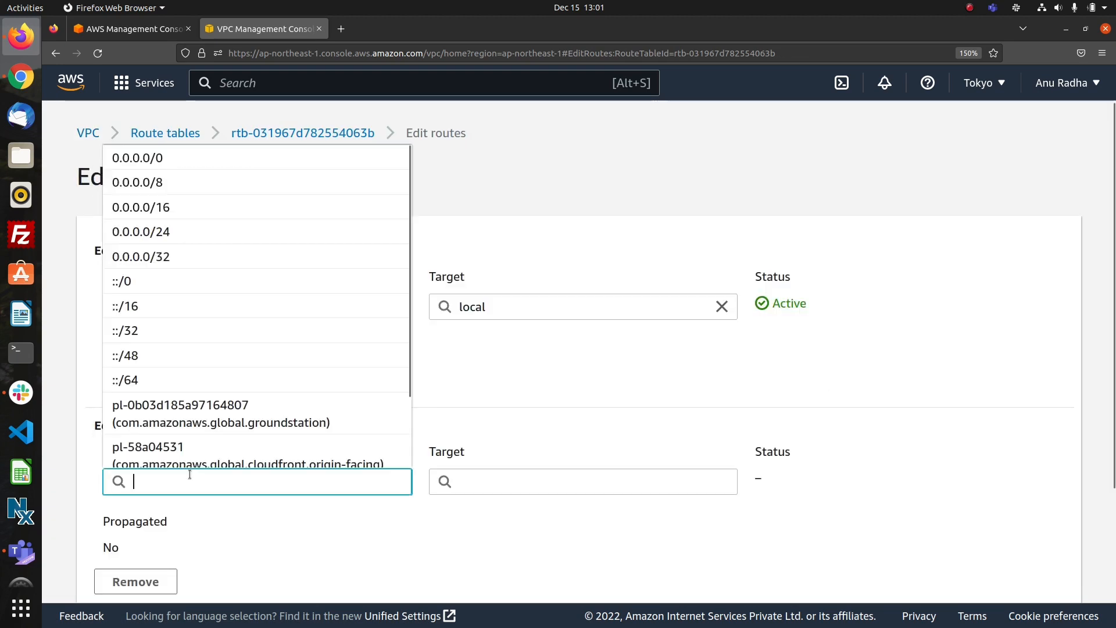
click(165, 163)
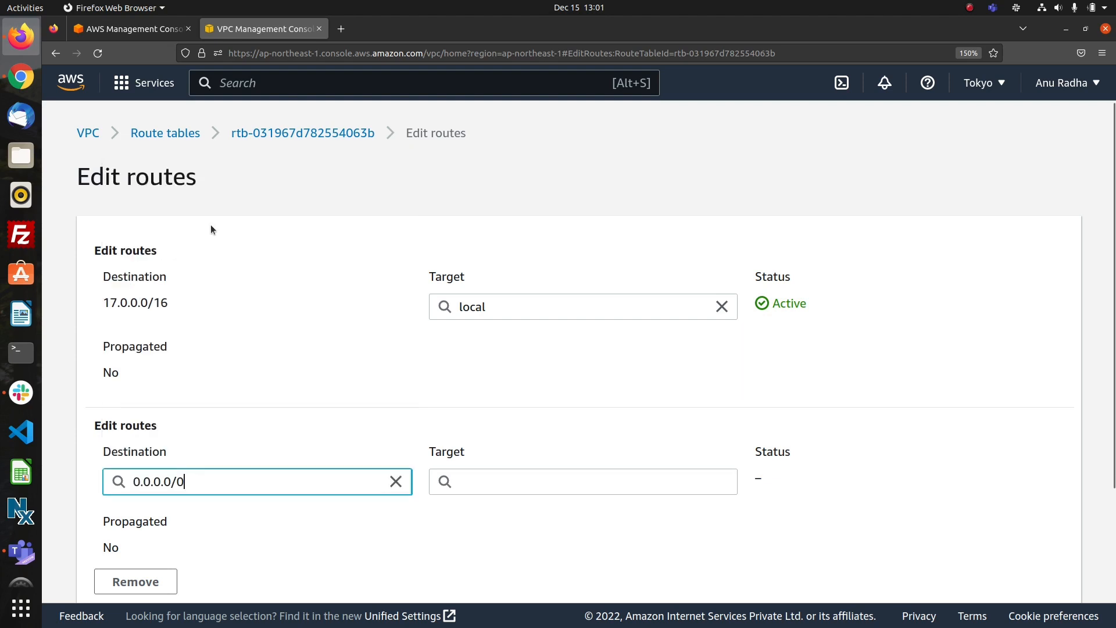
click(508, 476)
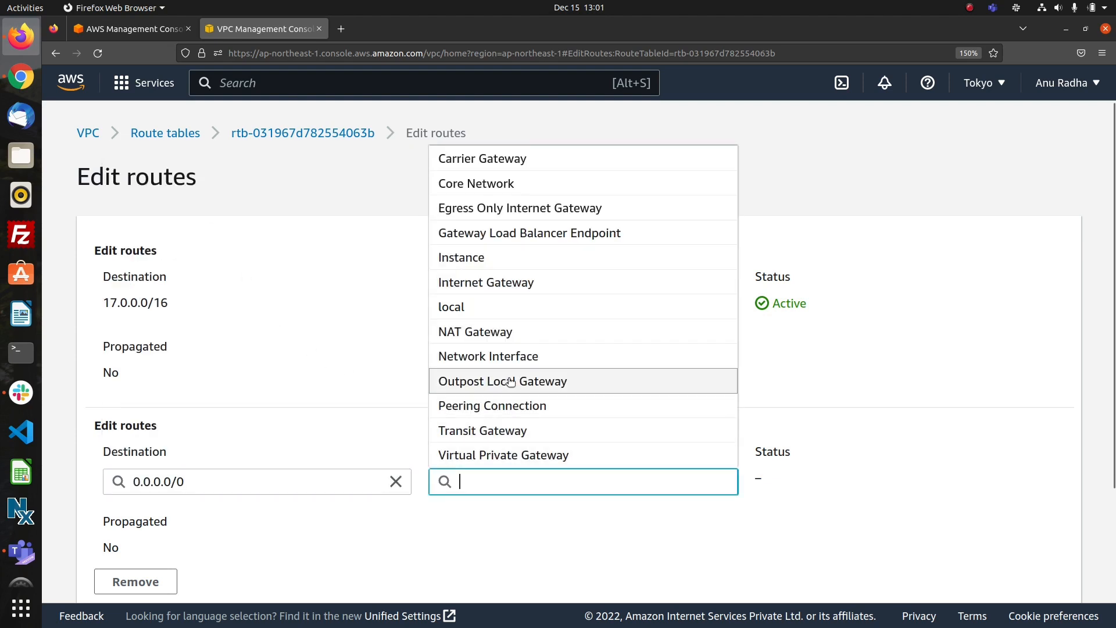
click(503, 284)
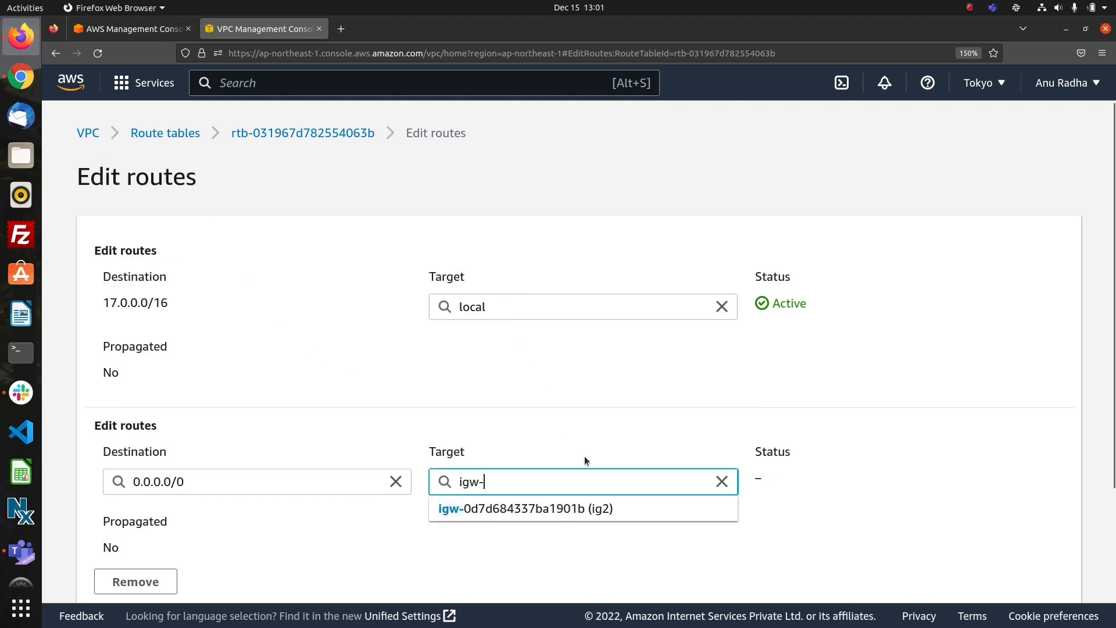
click(598, 516)
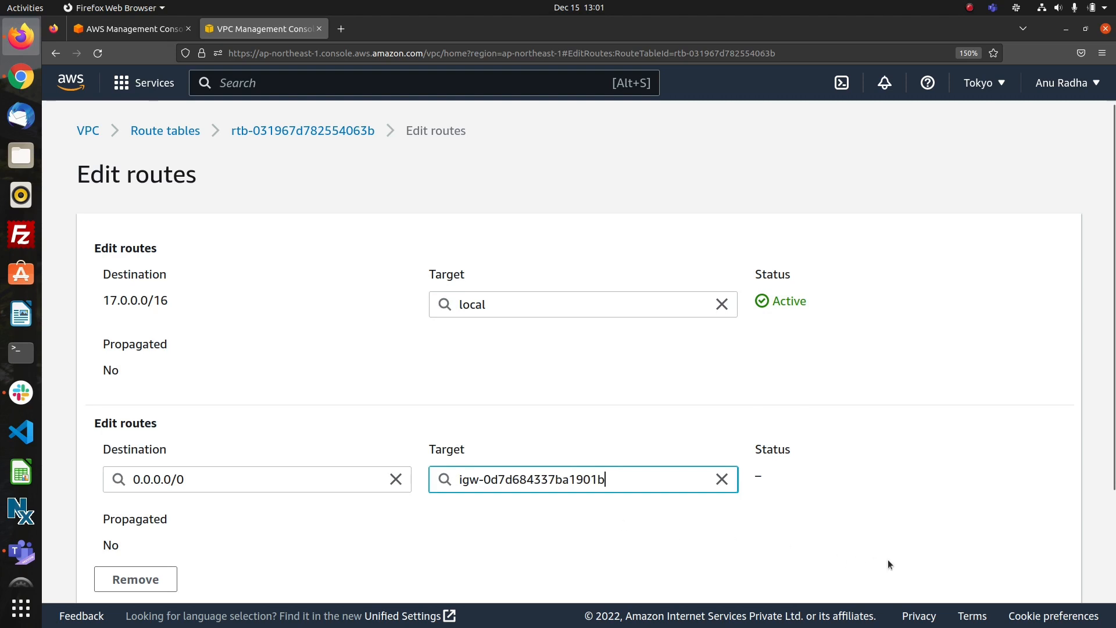
scroll(887, 559, down, 3)
click(1000, 574)
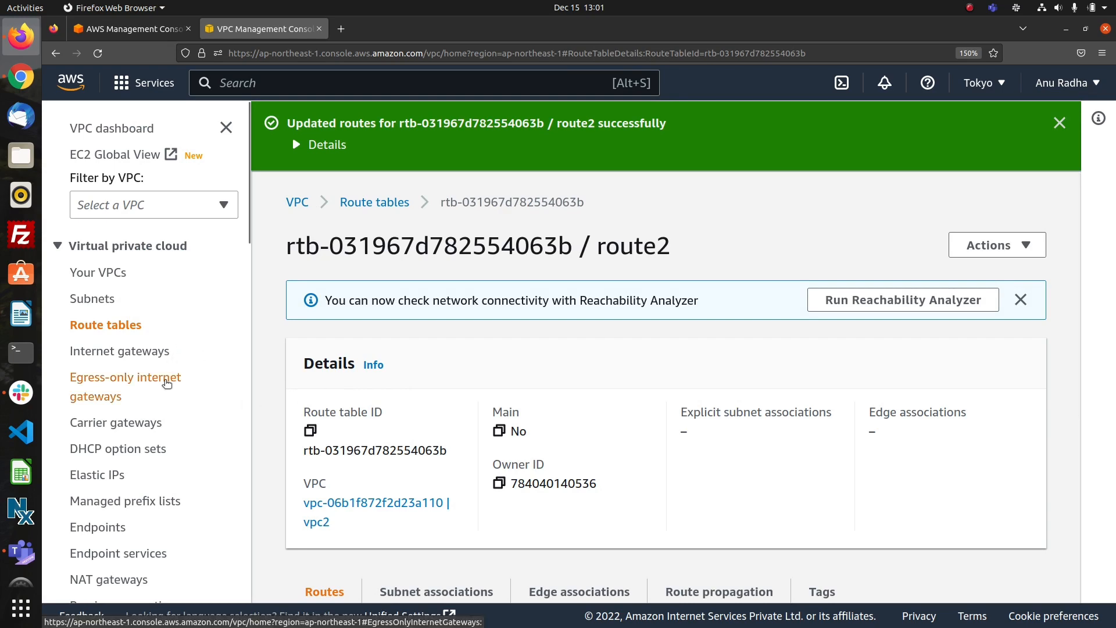
Create a transit gateway with the name tag transit1, keeping the default configuration options.
scroll(165, 383, down, 15)
scroll(165, 385, up, 3)
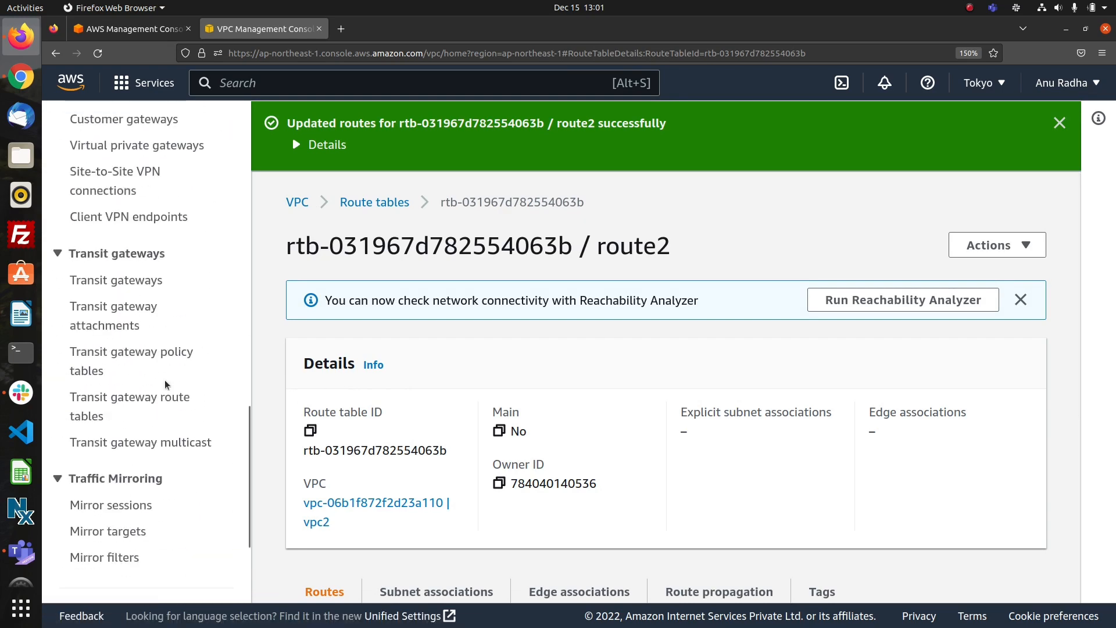
click(113, 282)
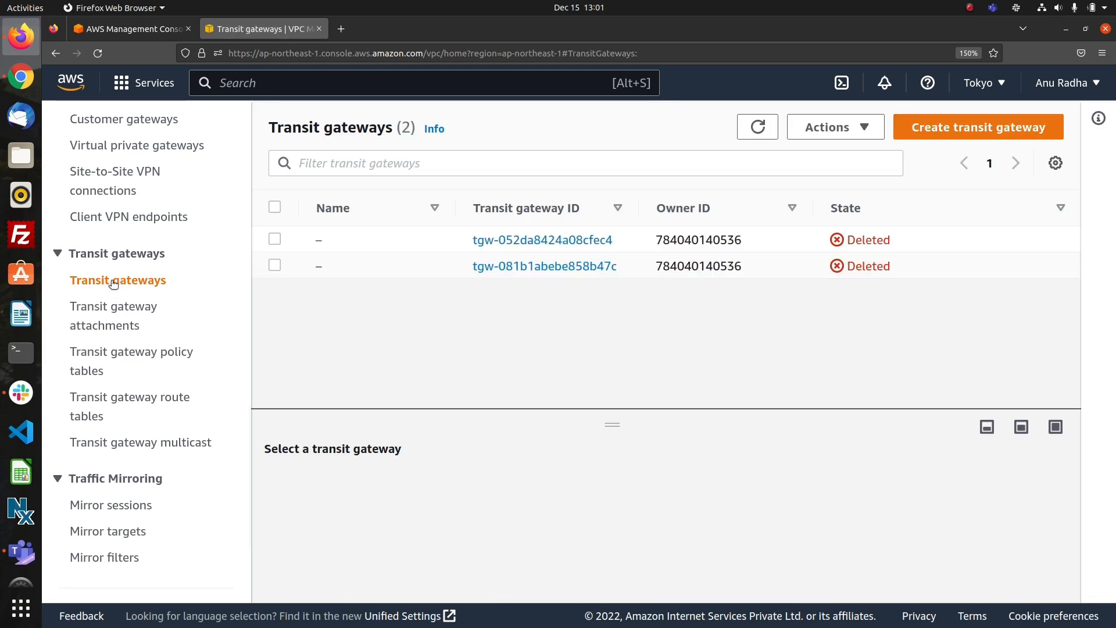
click(943, 129)
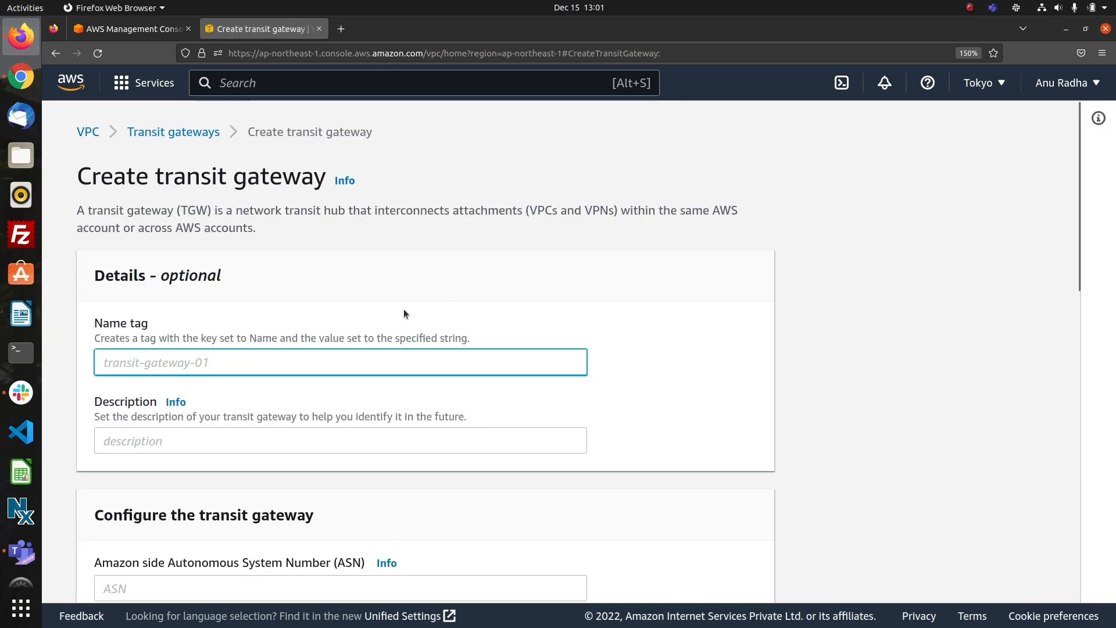
text(transi)
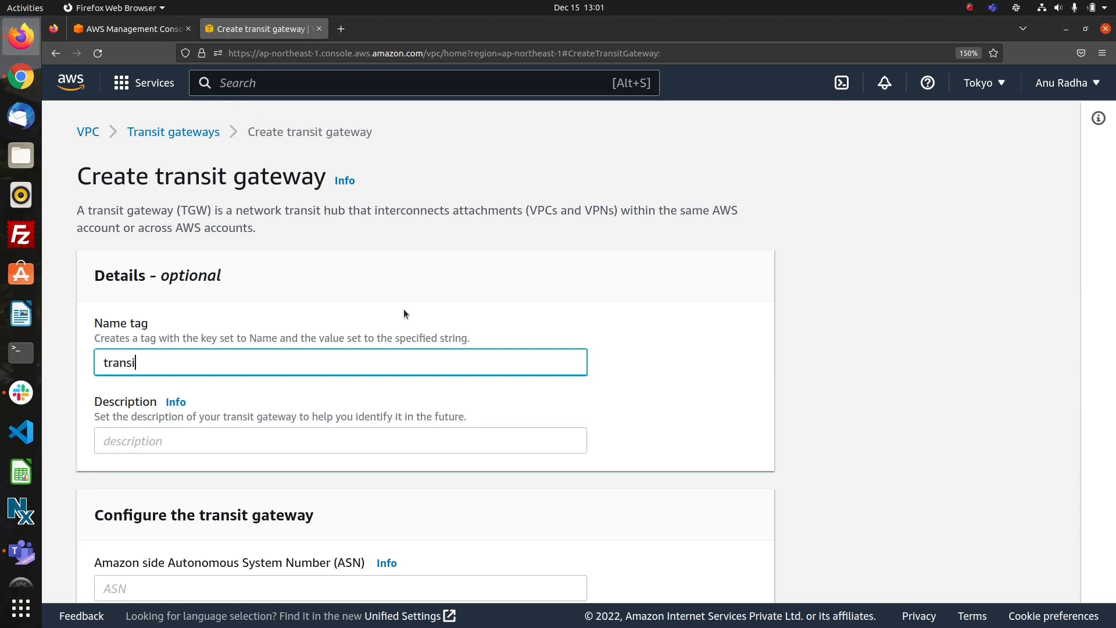
text(t1)
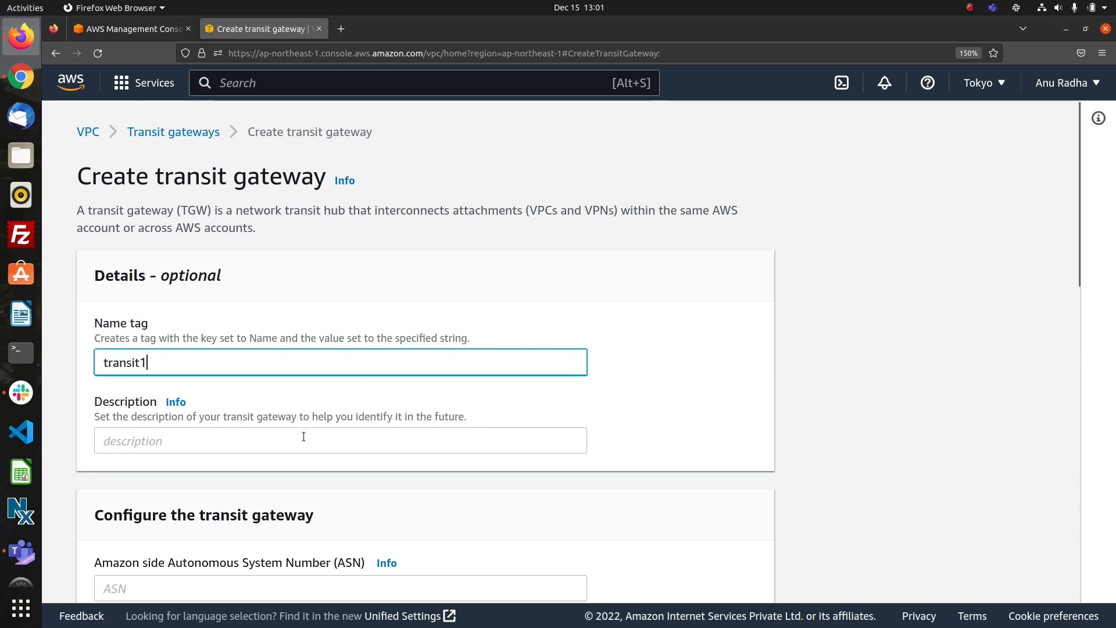
scroll(319, 430, down, 1)
scroll(319, 431, down, 12)
scroll(319, 431, up, 7)
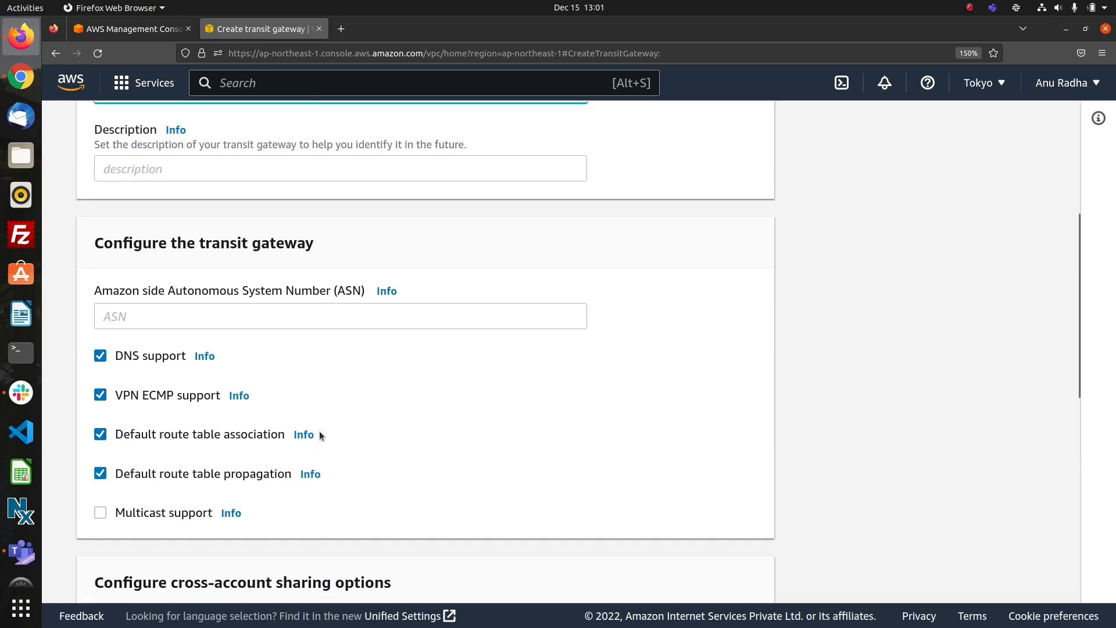
scroll(319, 431, up, 5)
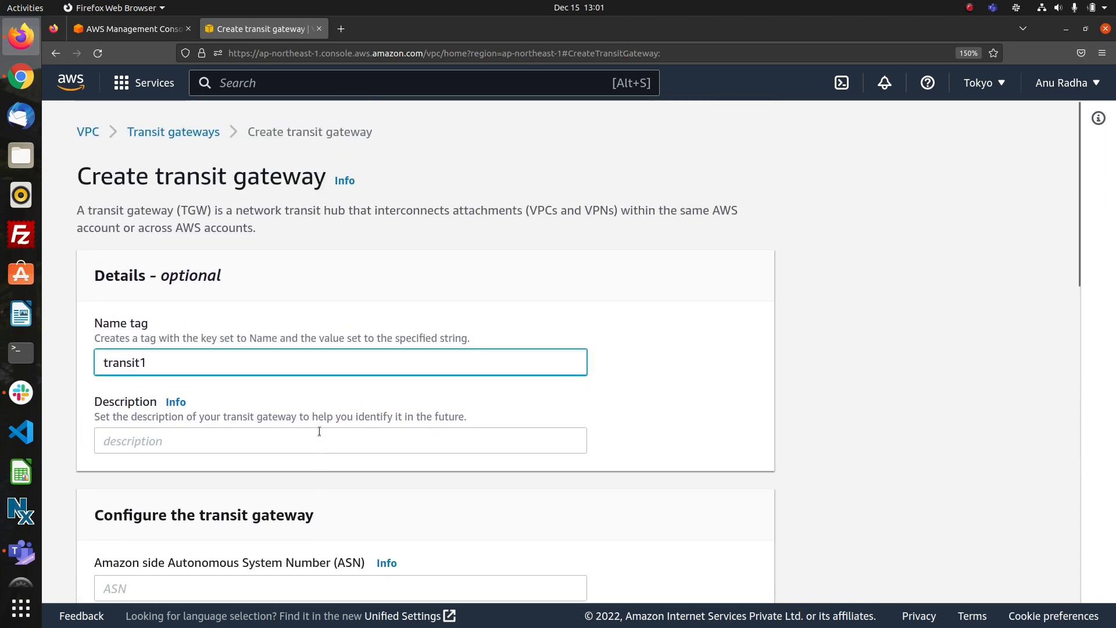
scroll(319, 430, down, 12)
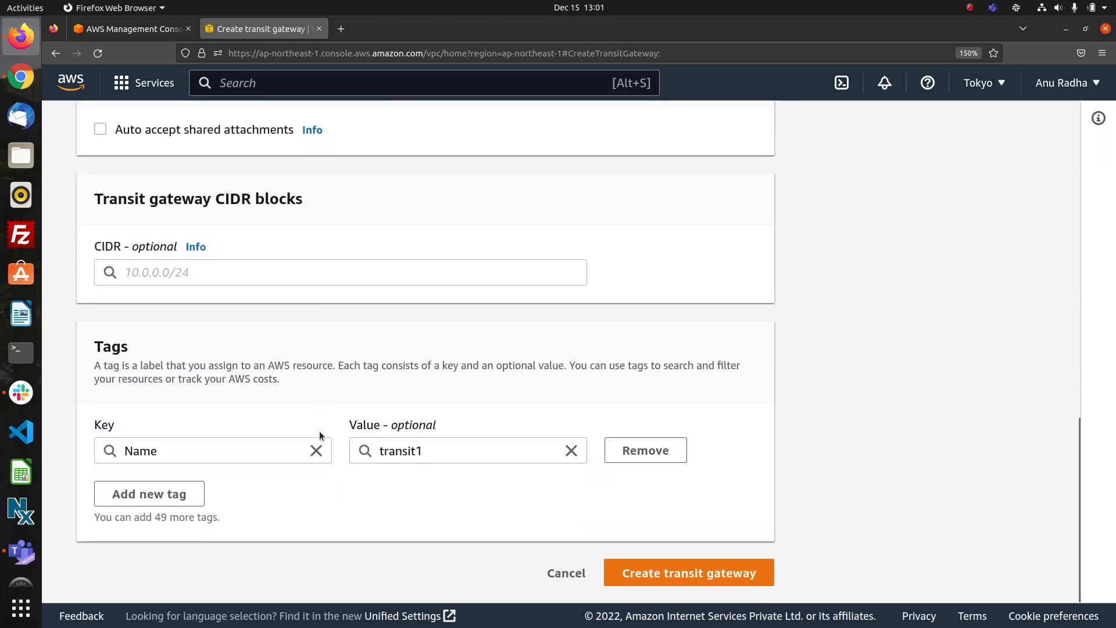
click(643, 572)
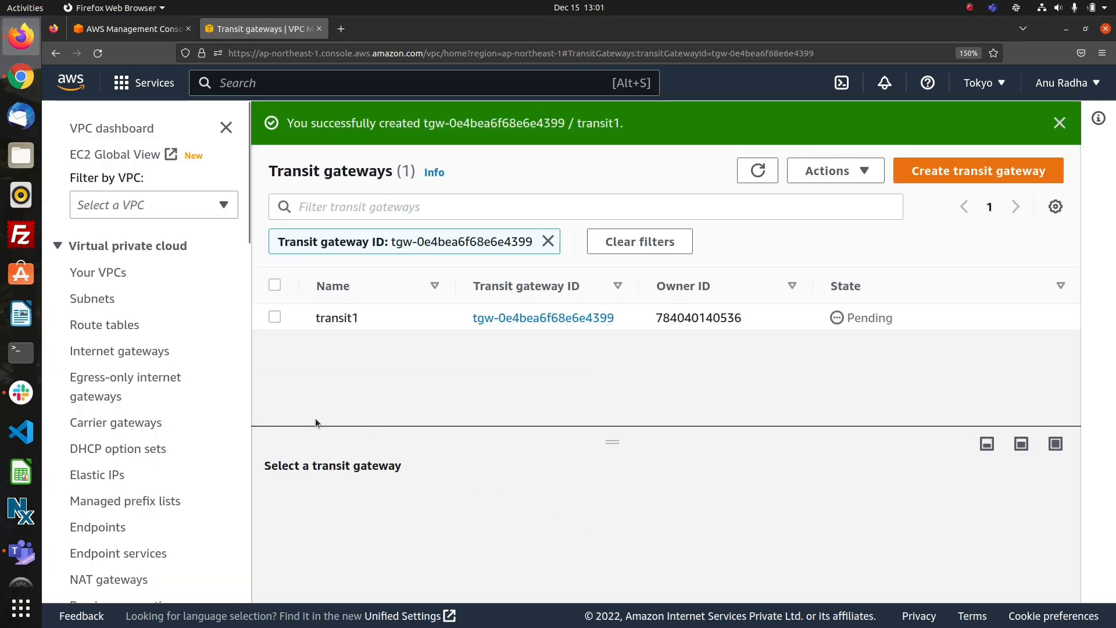
click(903, 179)
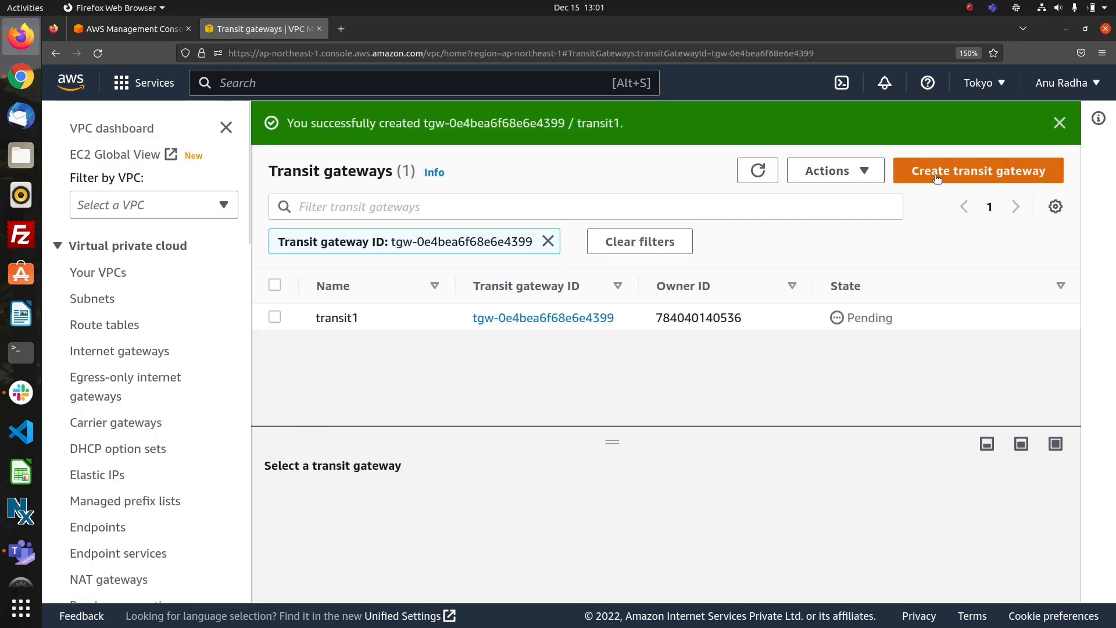
text(tra)
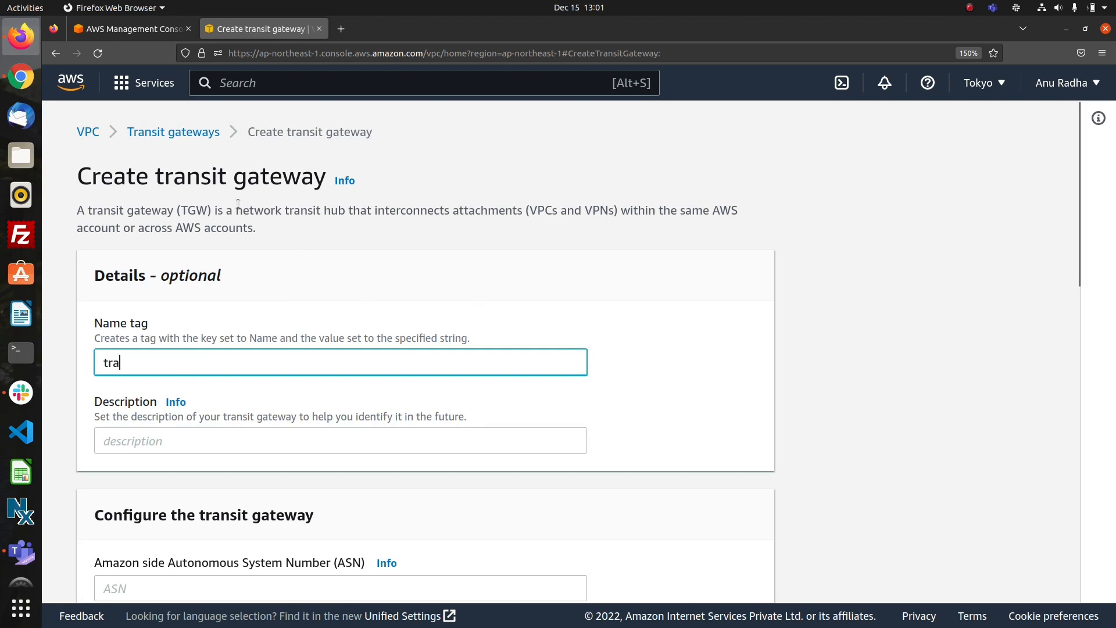
click(162, 132)
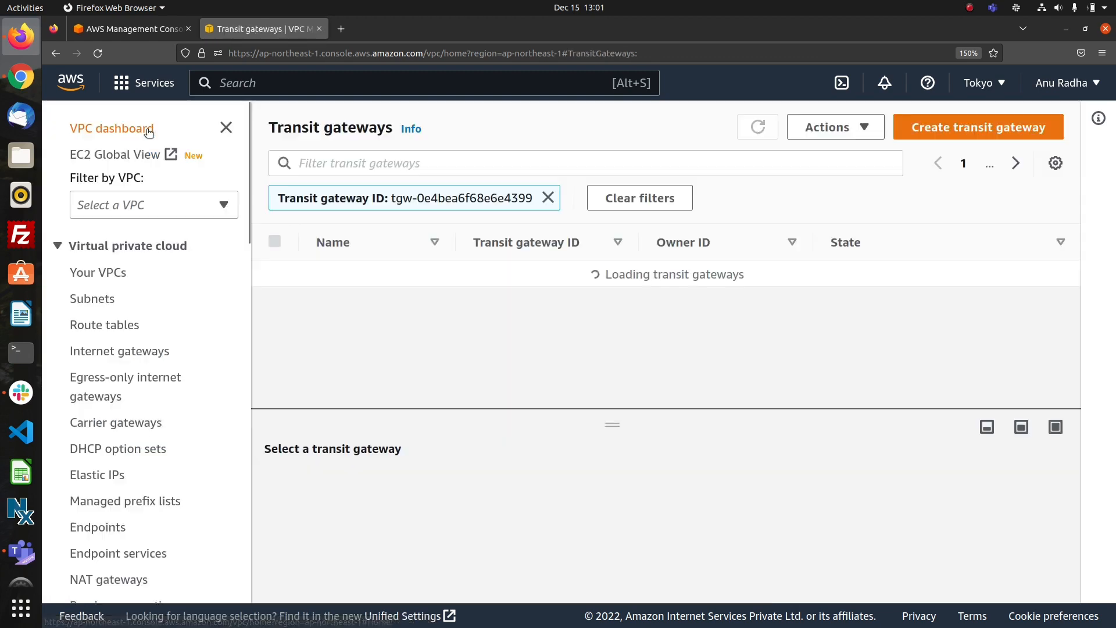
Try to create a VPC-type transit gateway attachment named transitatt1 and pick its transit gateway, then leave the form.
scroll(159, 382, down, 10)
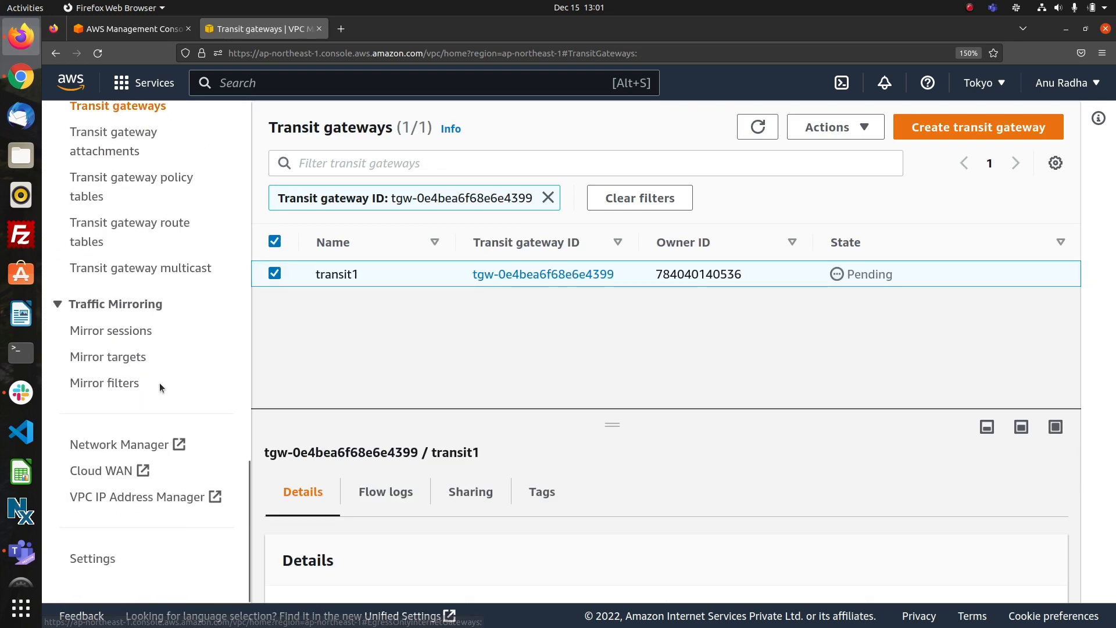
scroll(159, 383, up, 3)
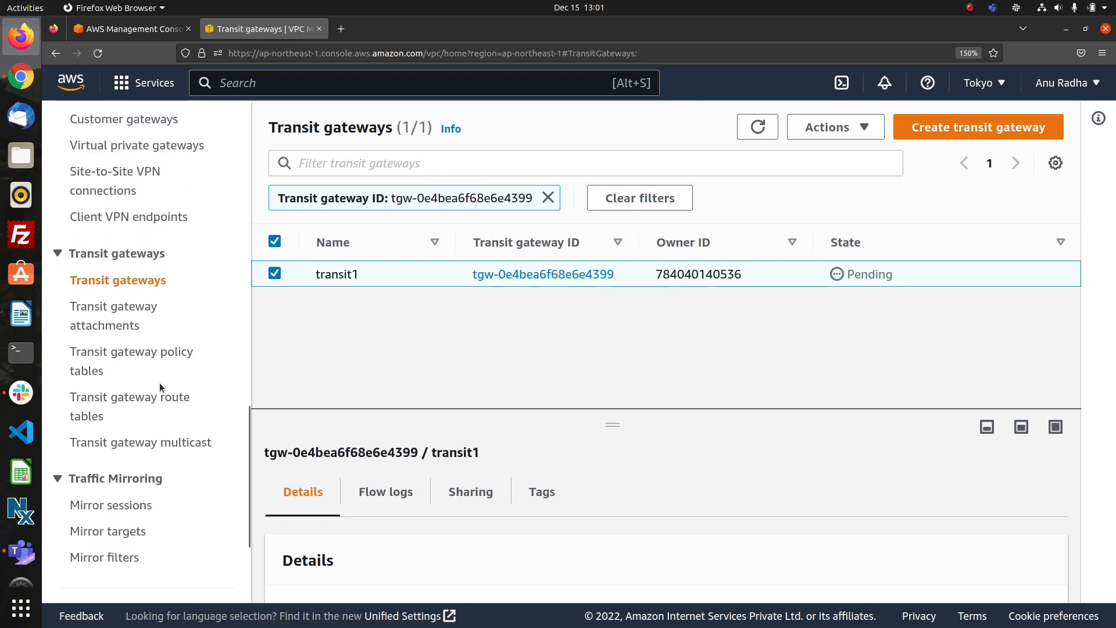
click(110, 314)
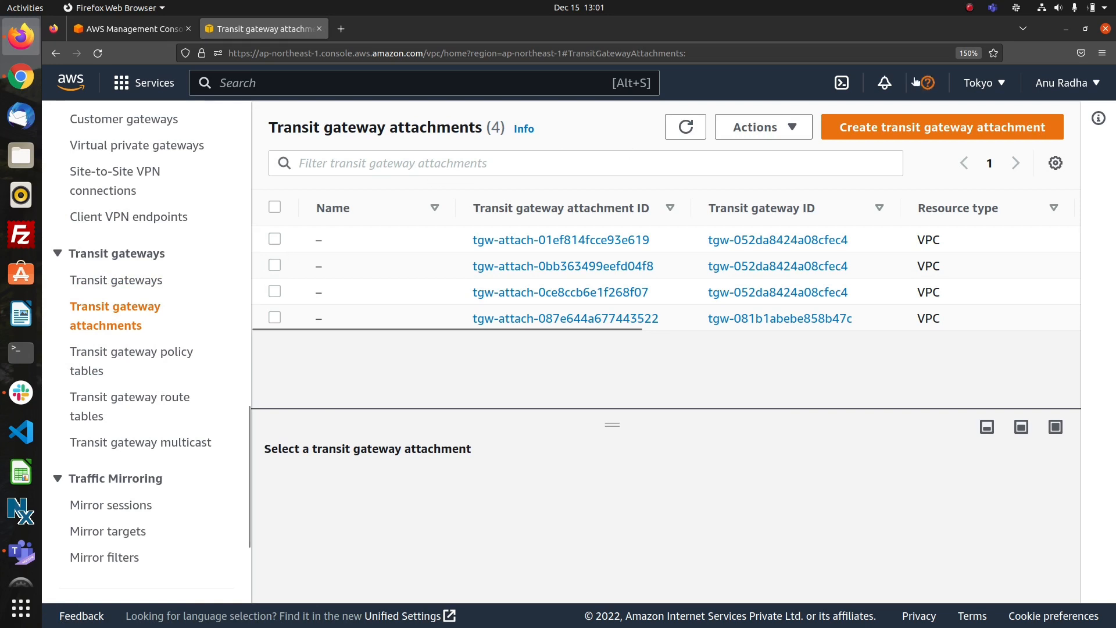
click(919, 126)
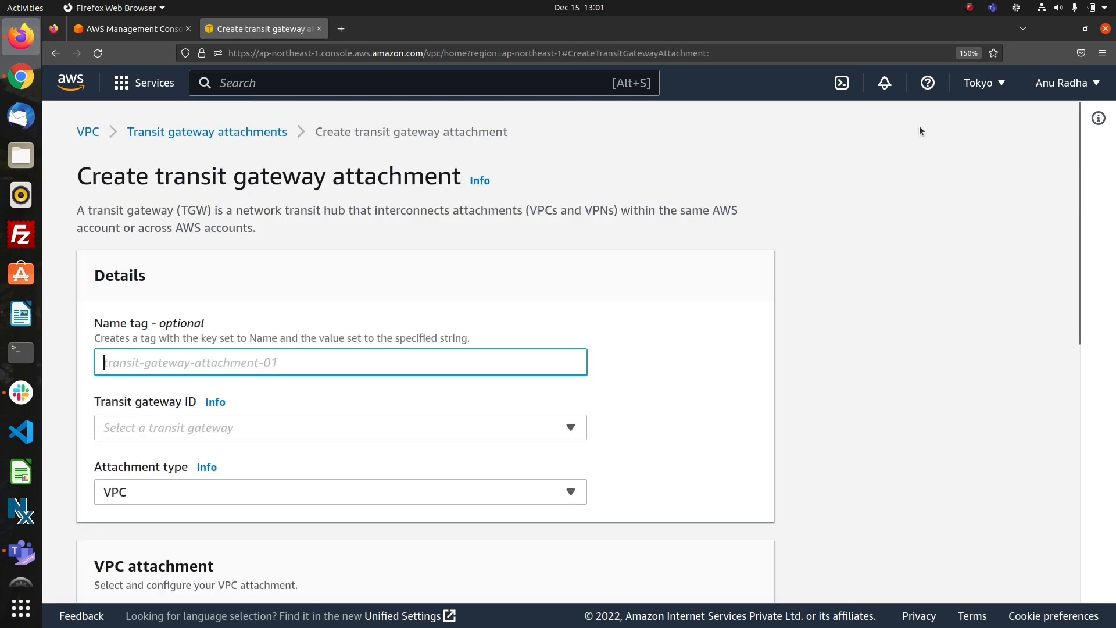
text(tran)
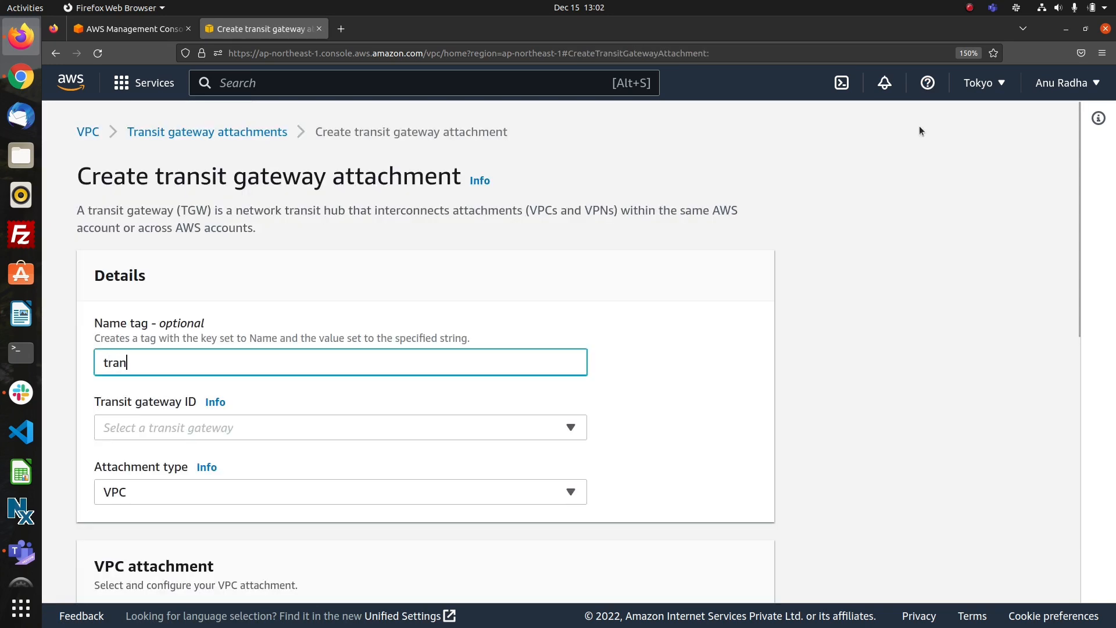
text(sitatt)
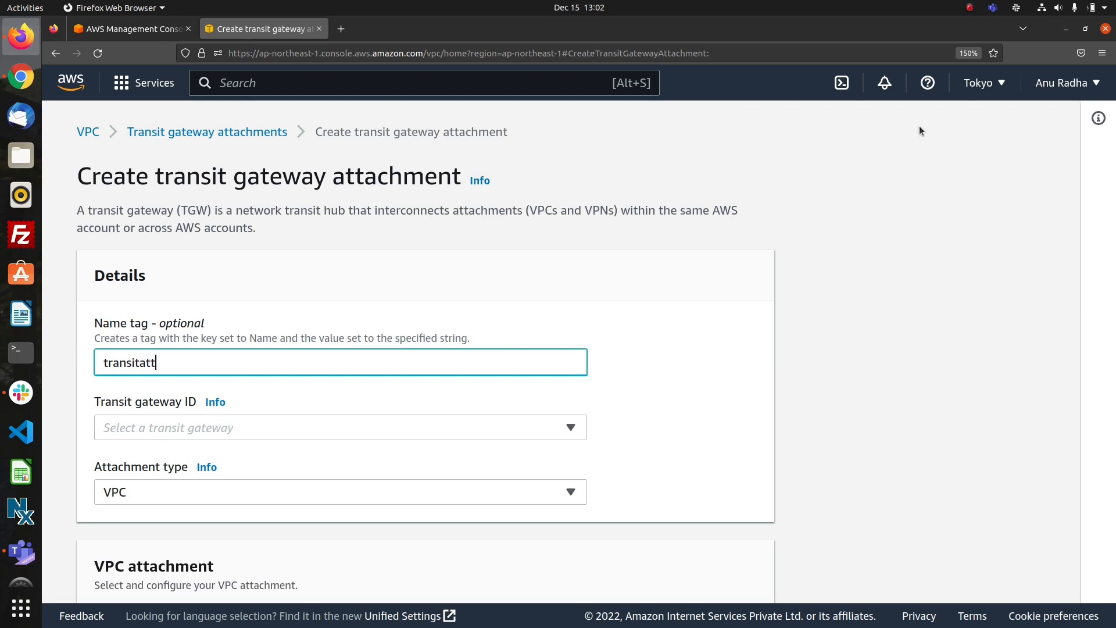
text(1)
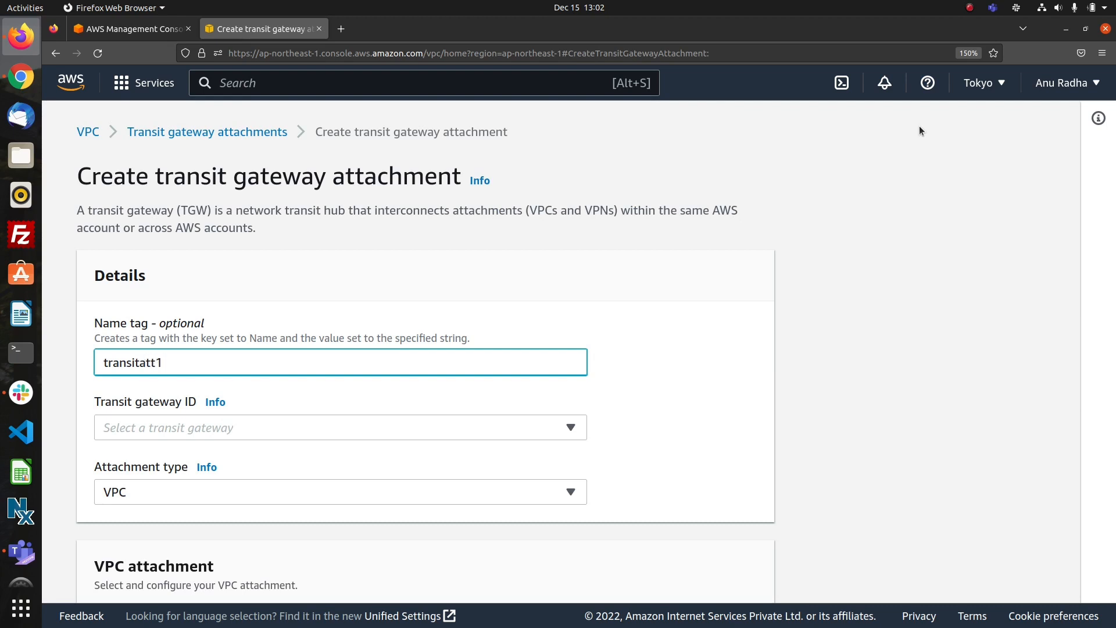
click(534, 426)
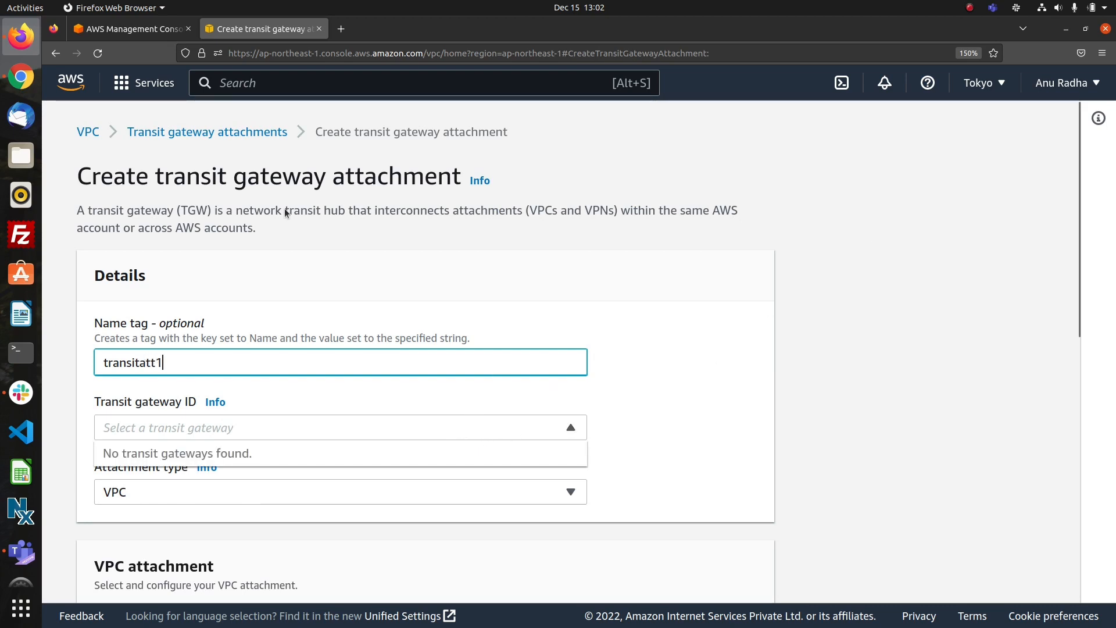
click(212, 137)
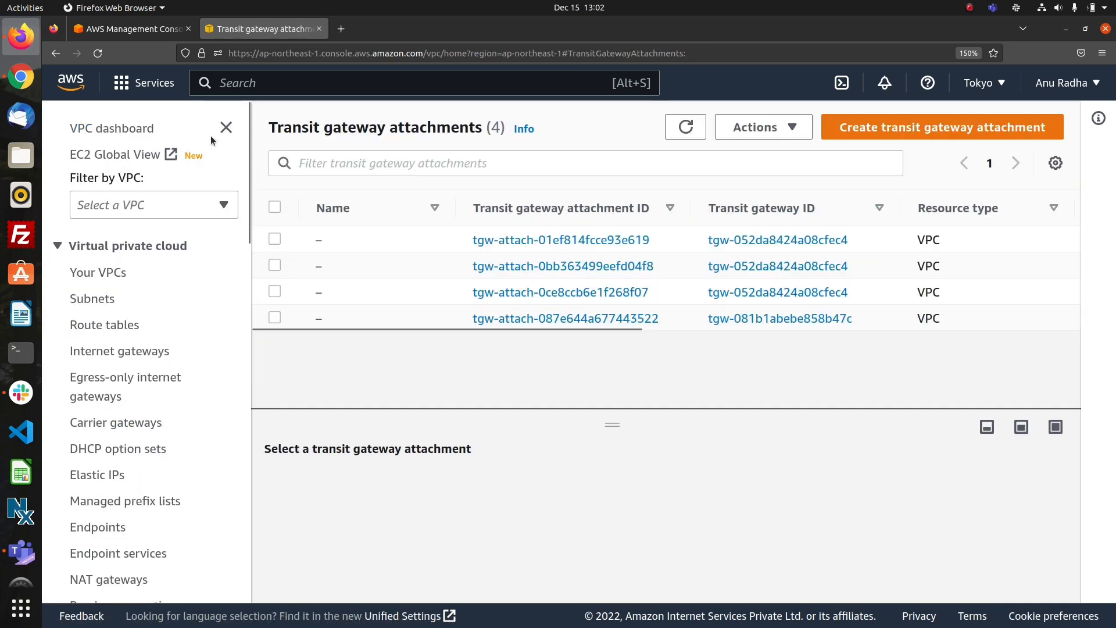
Go back to the transit gateways list and refresh it to check the state of transit1.
scroll(172, 337, down, 10)
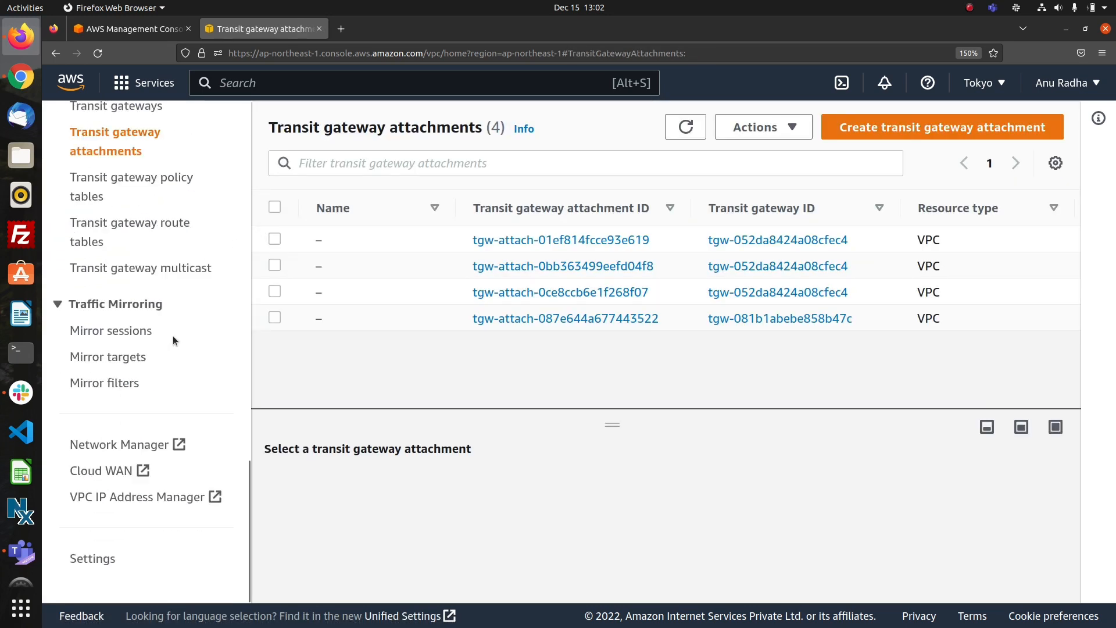
scroll(173, 336, up, 5)
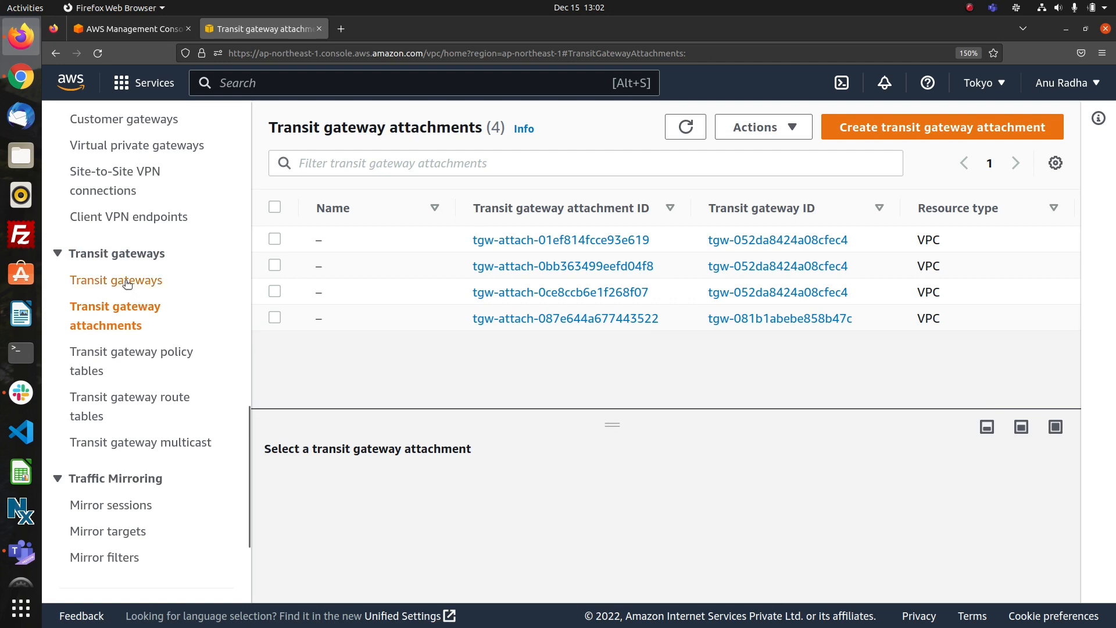
click(127, 282)
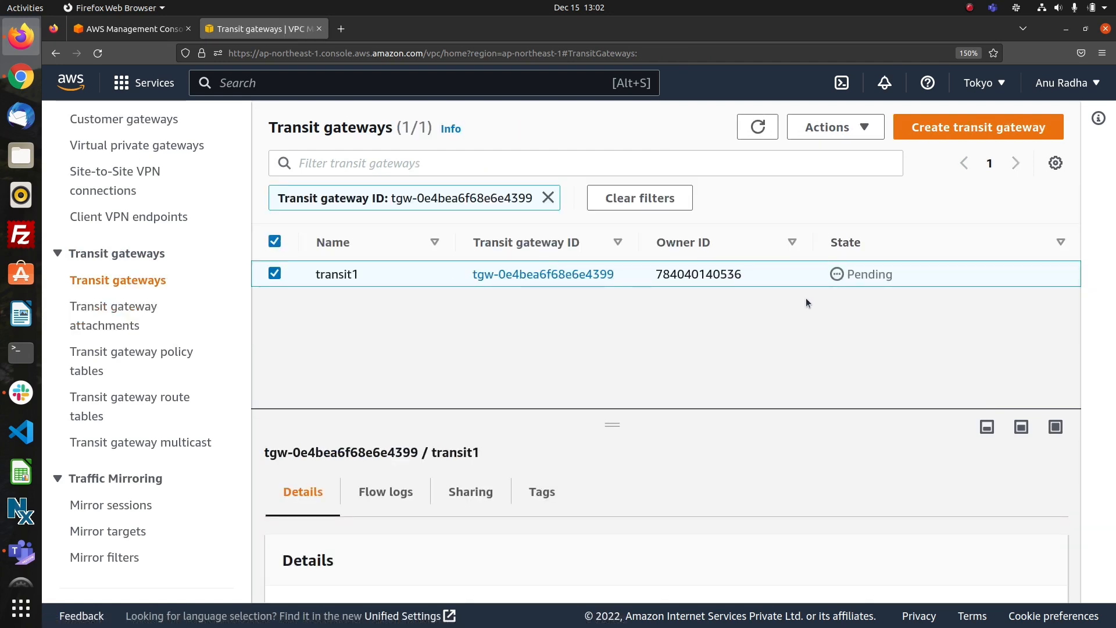
click(758, 130)
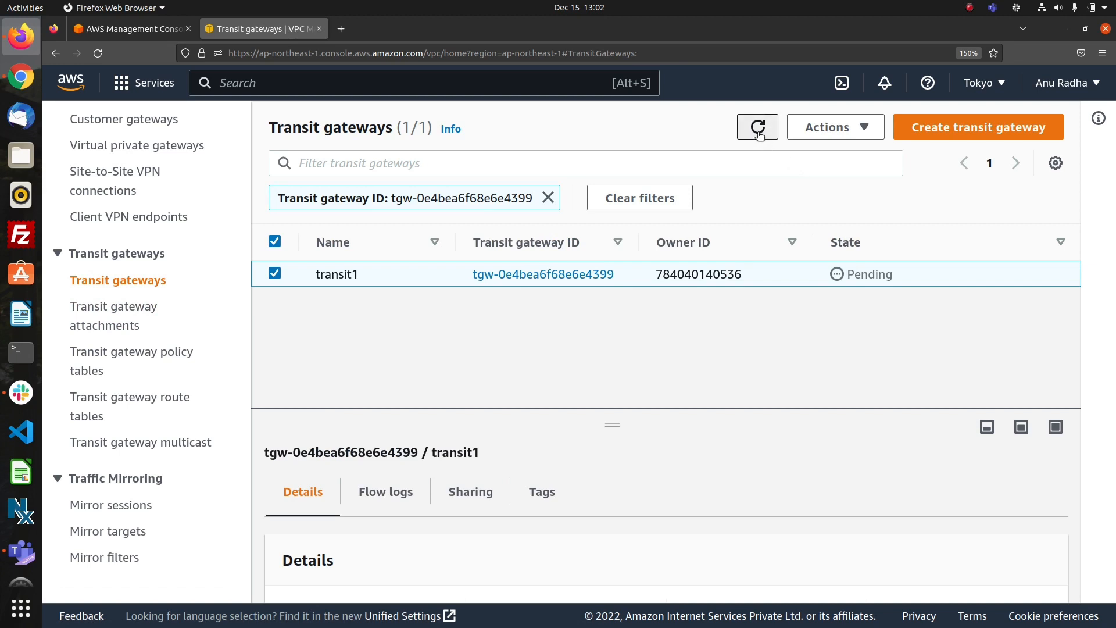
Refresh the transit gateways list again to recheck the state of transit1.
click(759, 130)
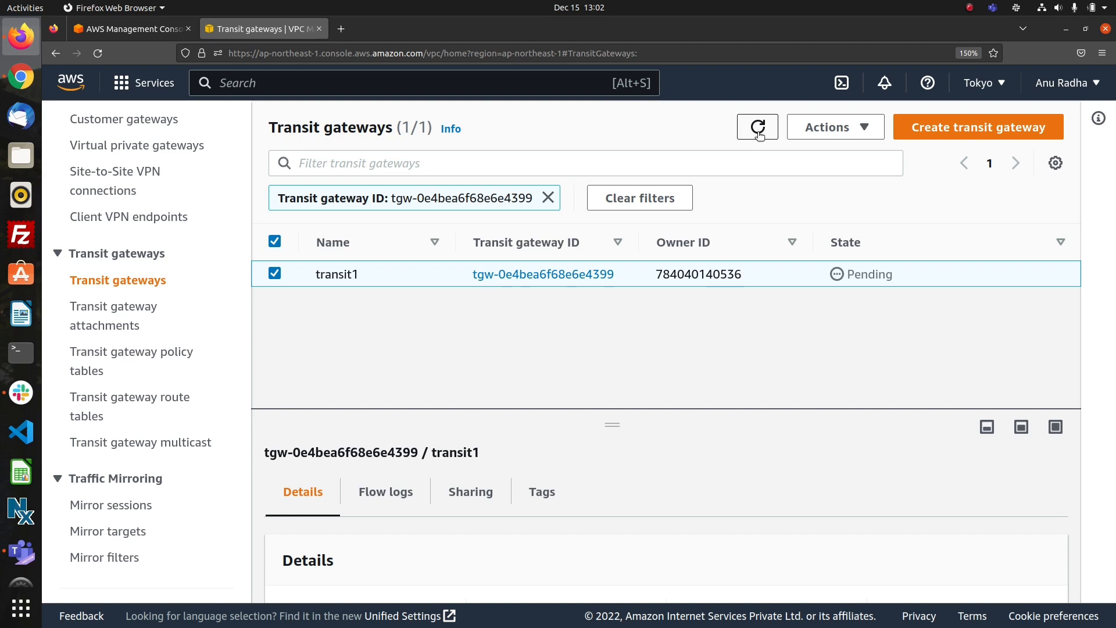
click(757, 129)
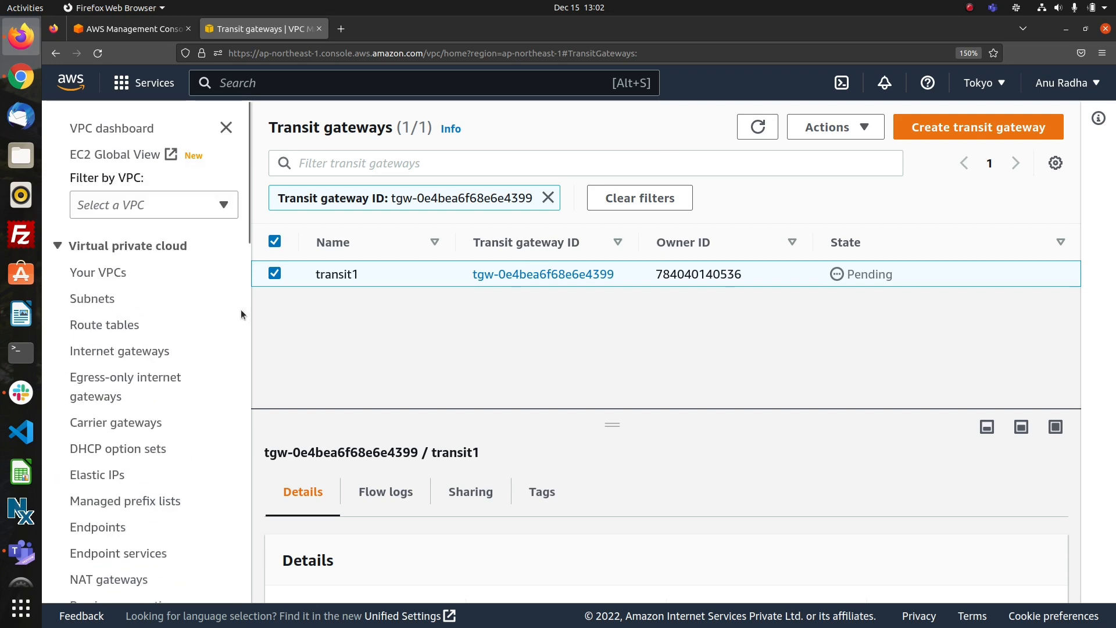
Open the route table used by subnet2 and examine its details and routes.
click(89, 299)
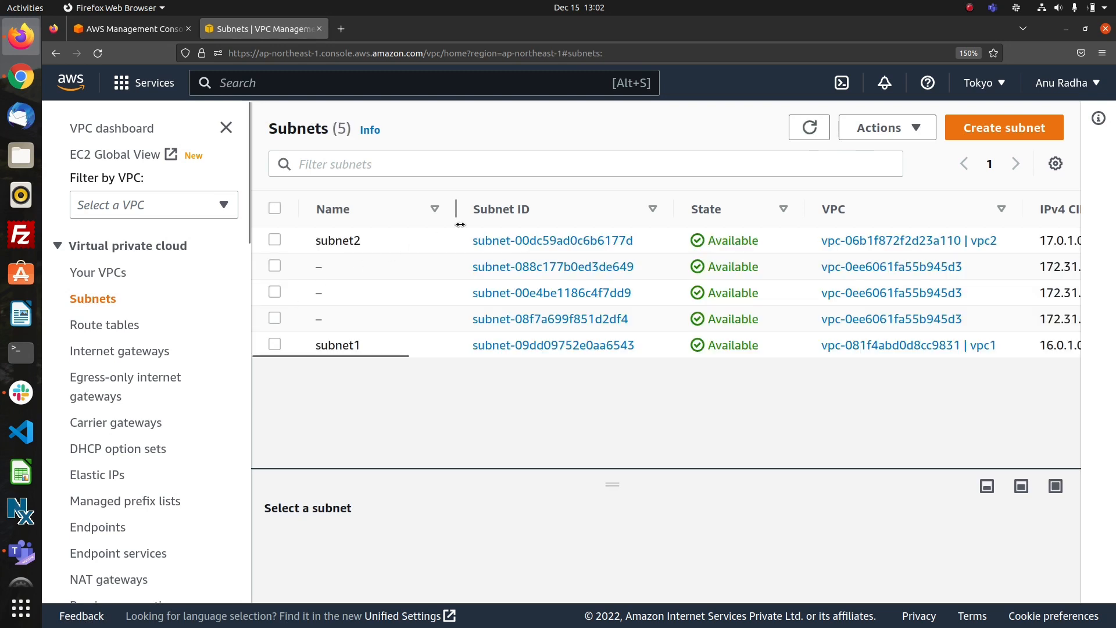
click(528, 241)
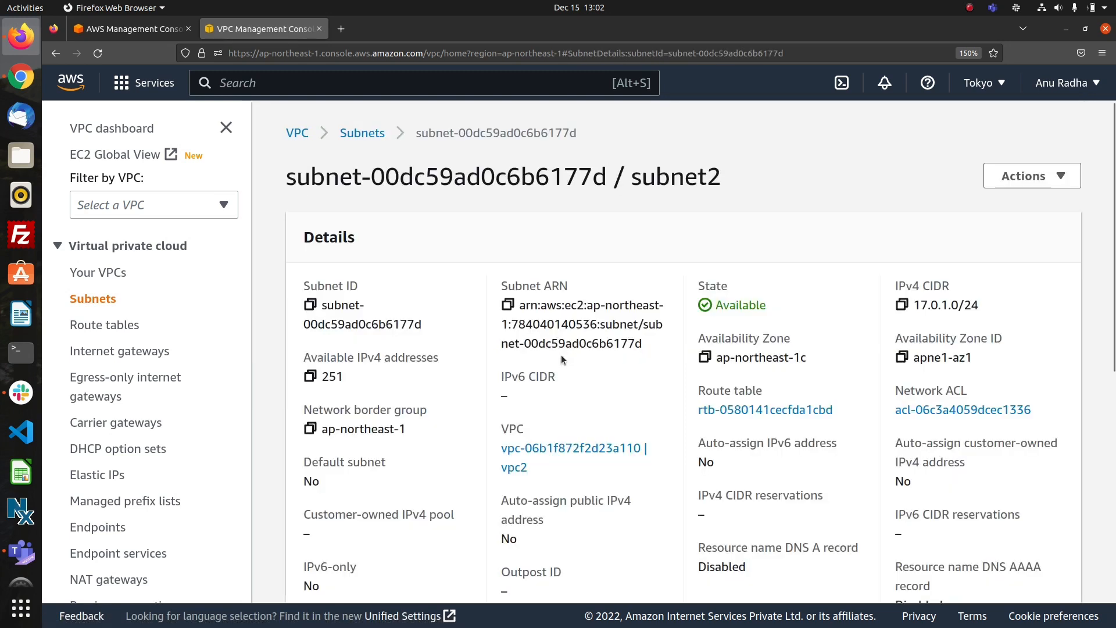
click(750, 410)
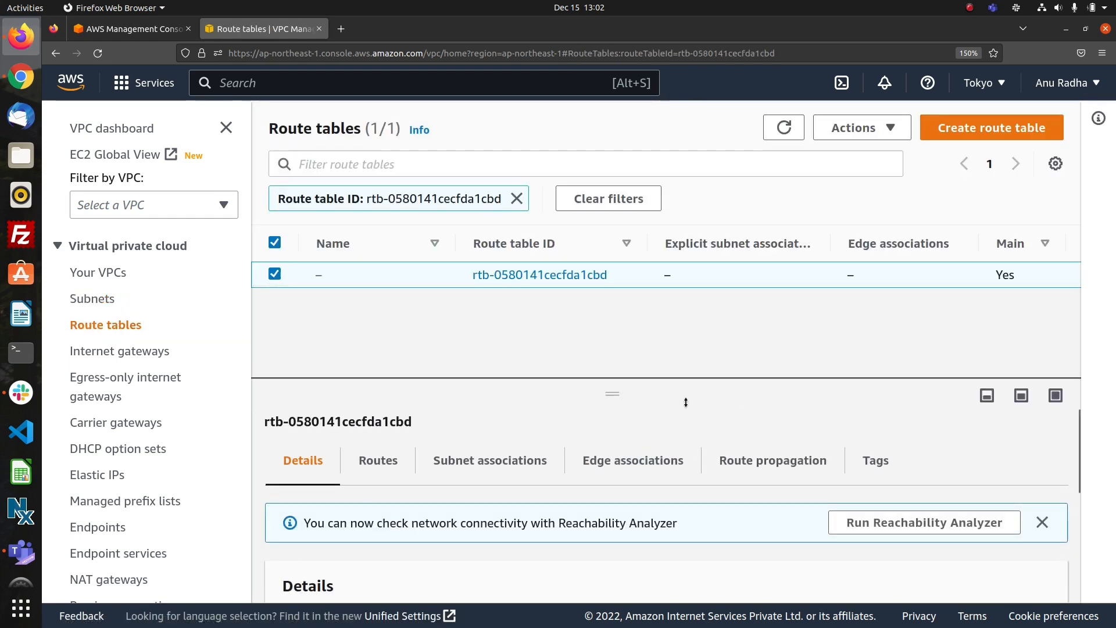
scroll(667, 532, down, 3)
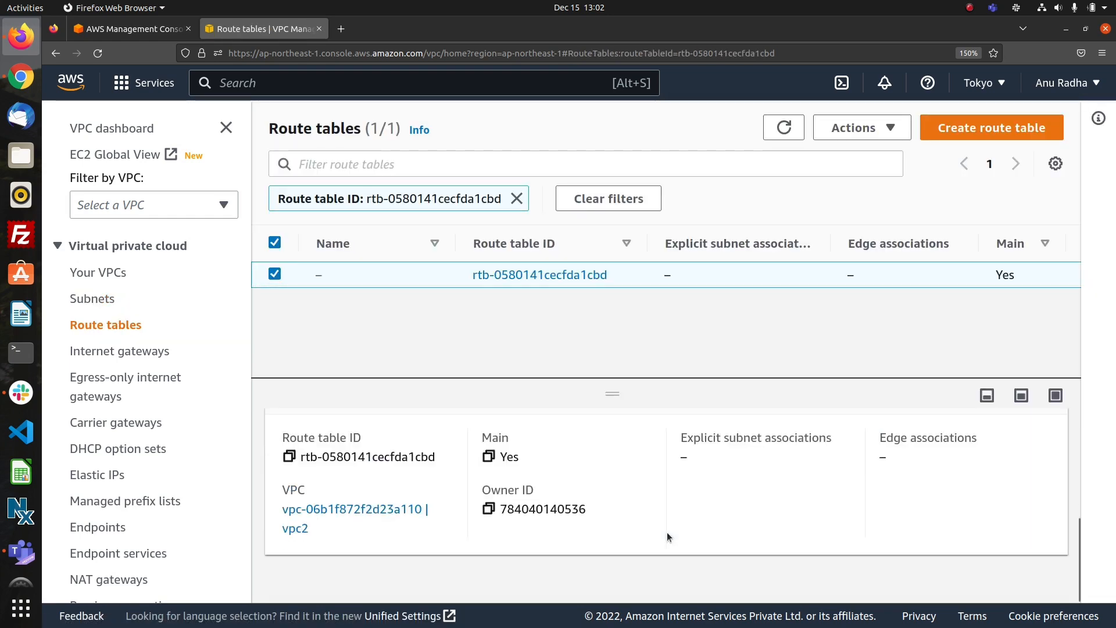
scroll(667, 532, up, 3)
click(392, 461)
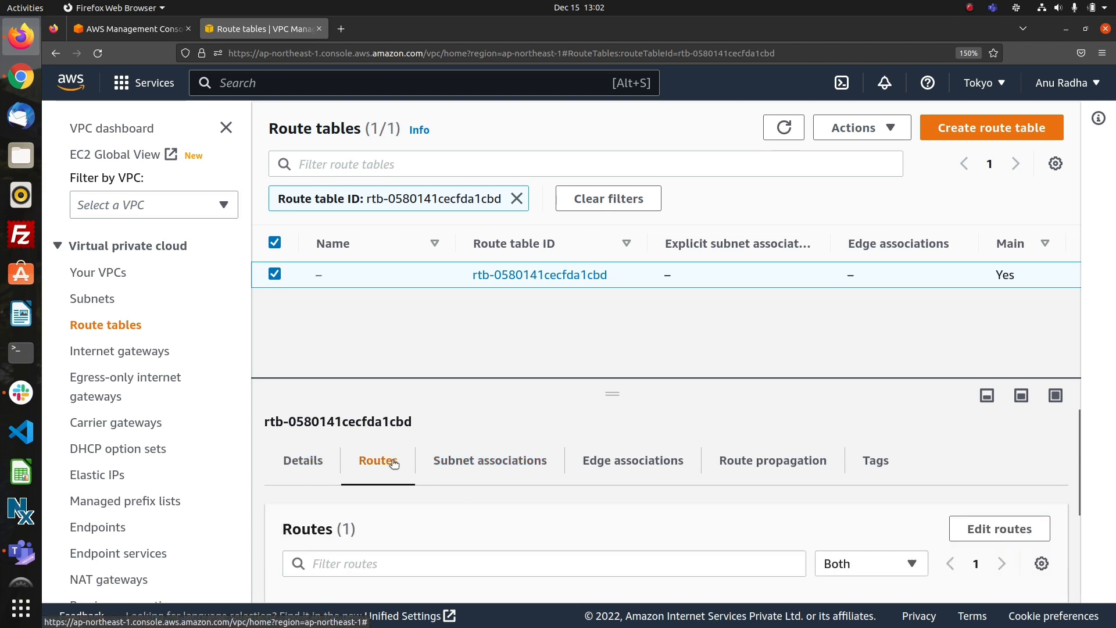
scroll(559, 505, down, 3)
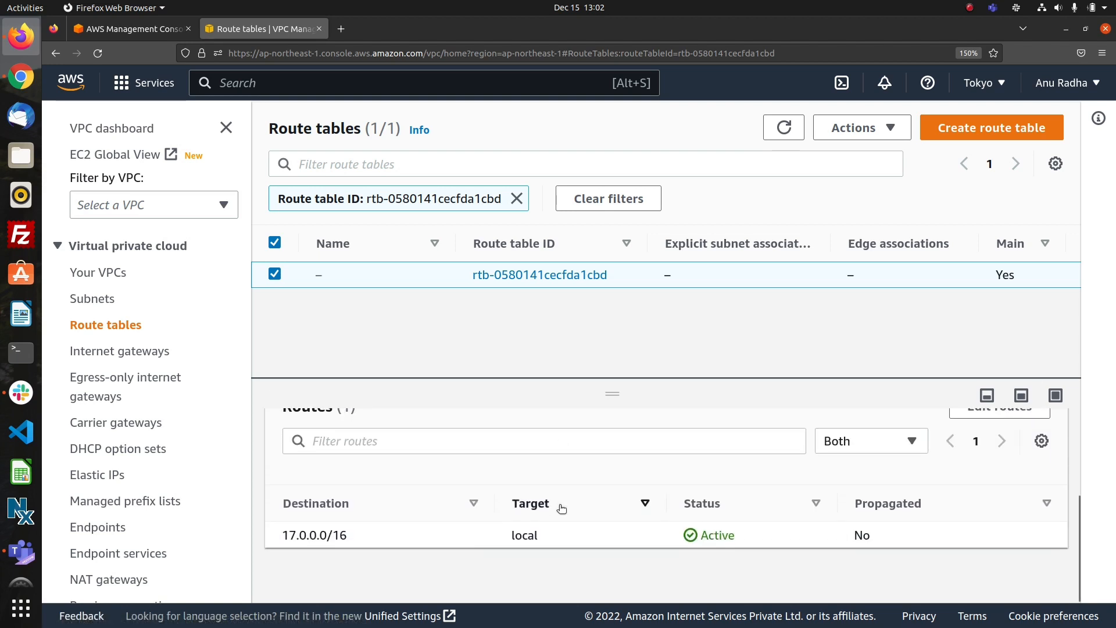
scroll(559, 509, up, 3)
Add a route with destination 0.0.0.0/0 and internet gateway igw-0d7d684337ba1901b as target to vpc2's main route table, and save it.
click(987, 528)
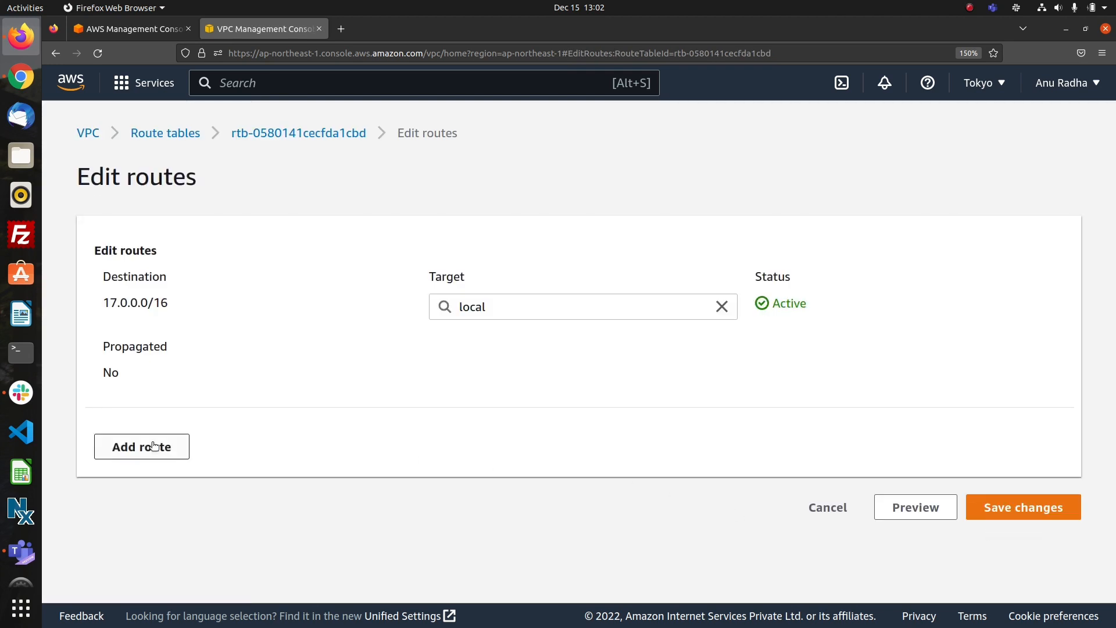
click(154, 446)
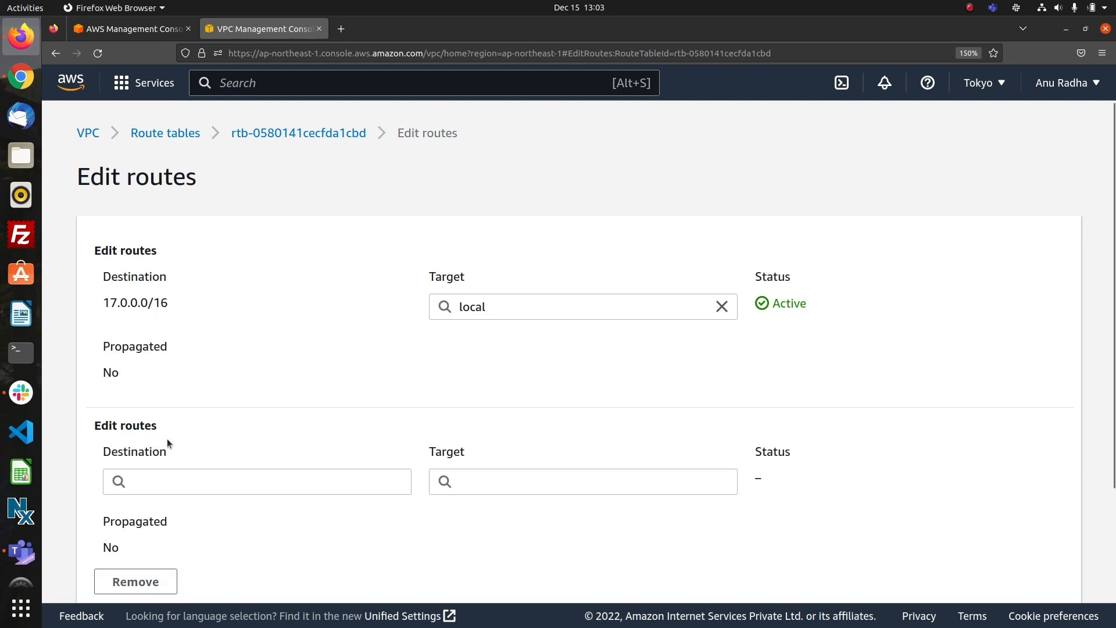
click(194, 488)
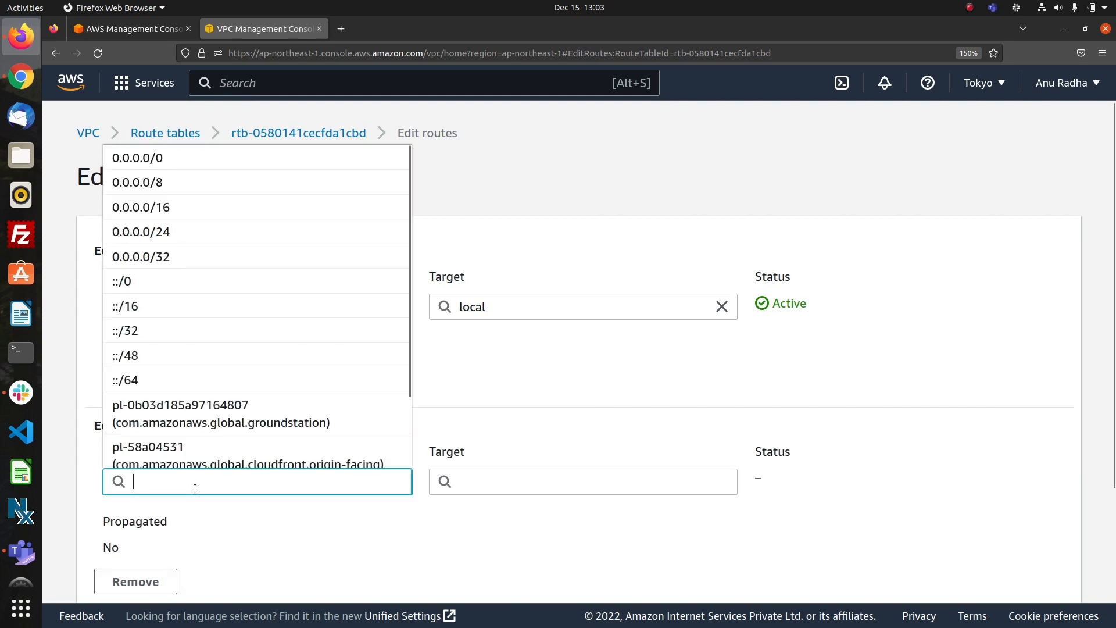
click(193, 160)
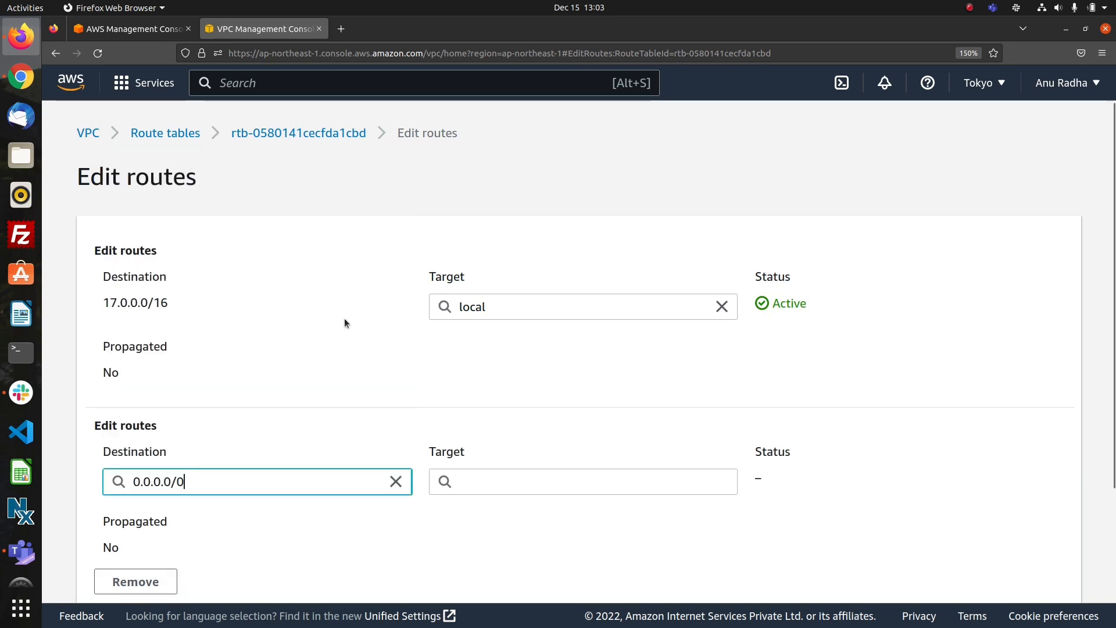
click(510, 480)
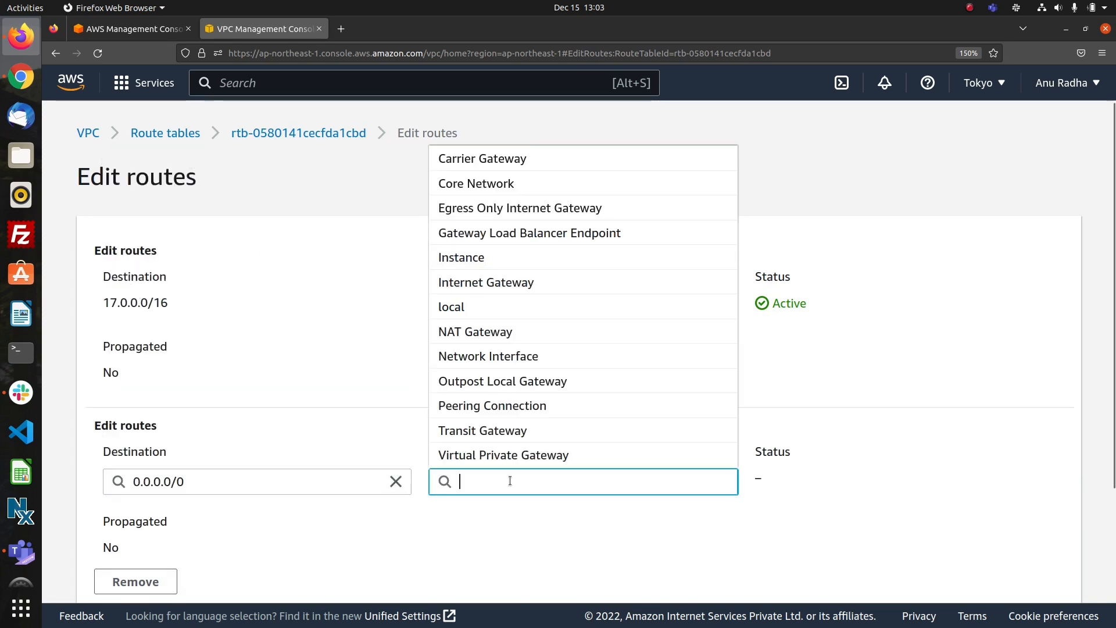
click(503, 283)
click(588, 509)
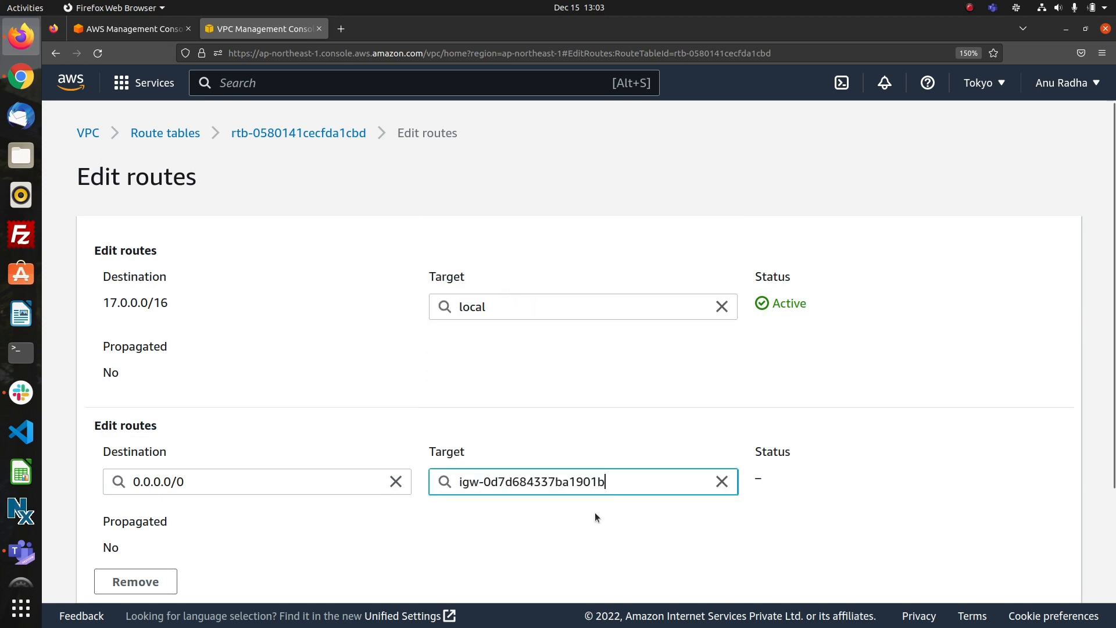
scroll(755, 542, down, 3)
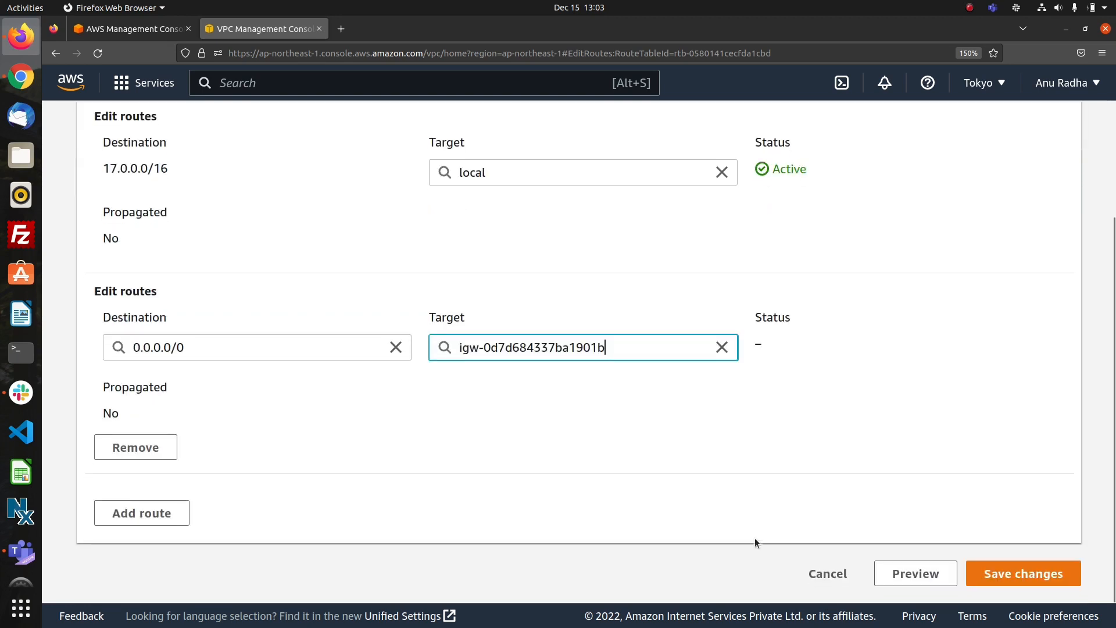
click(989, 572)
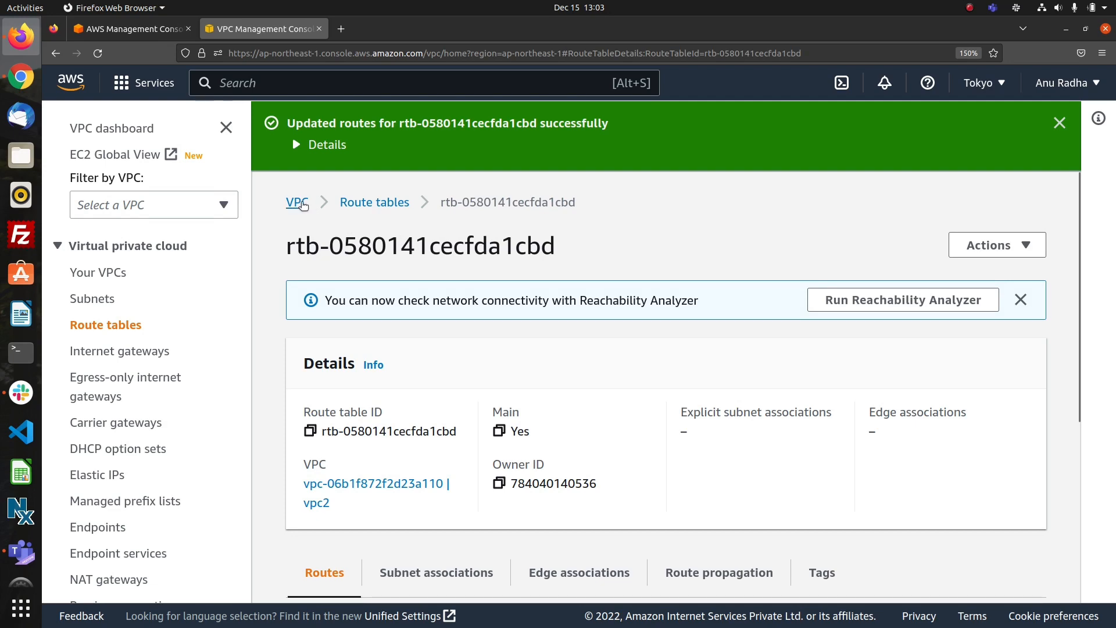
Open vpc2 from the VPC list and check the routes in its main route table.
click(297, 203)
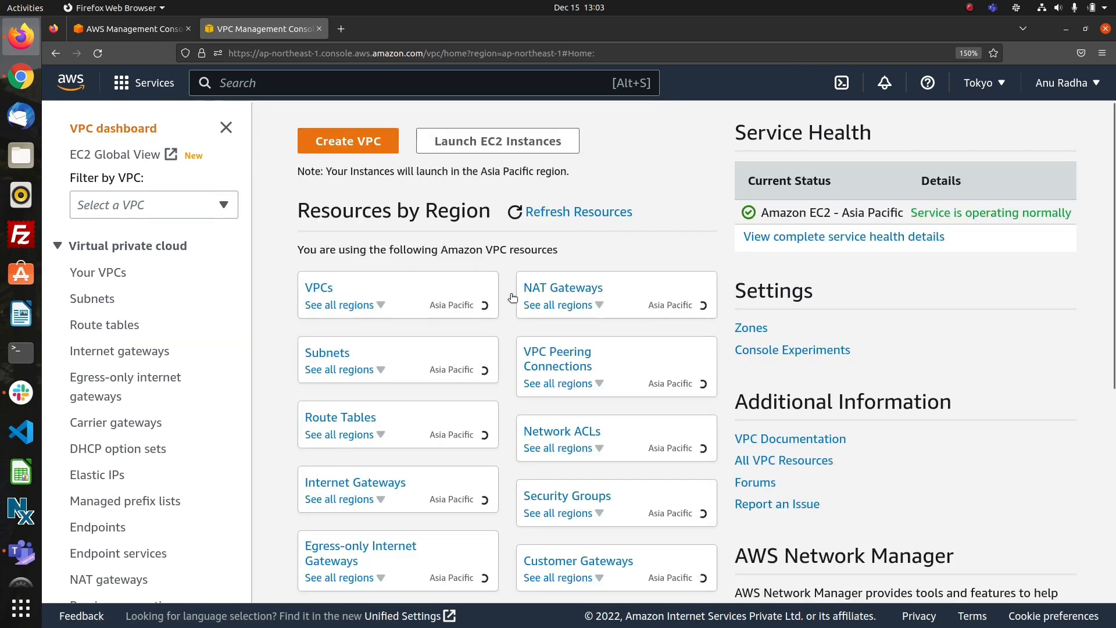
click(325, 289)
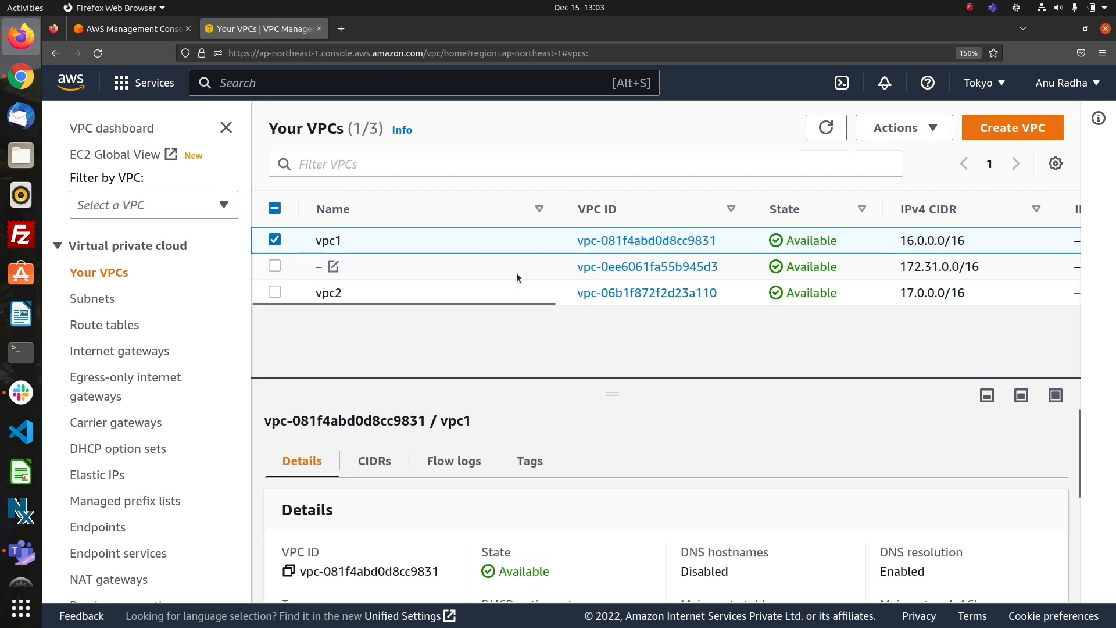
click(601, 294)
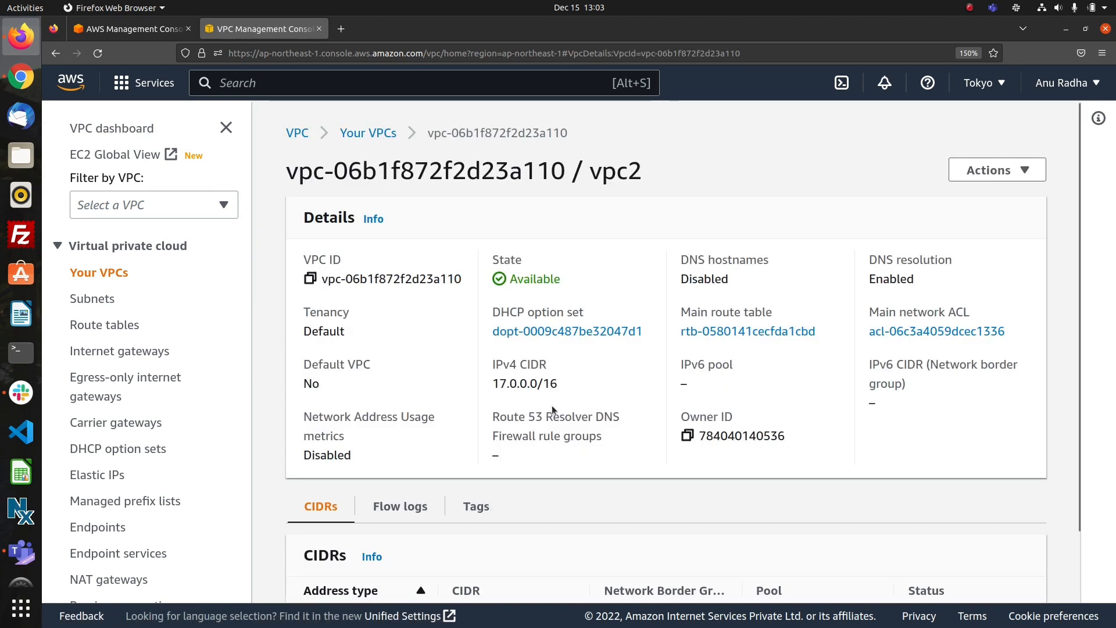
click(717, 332)
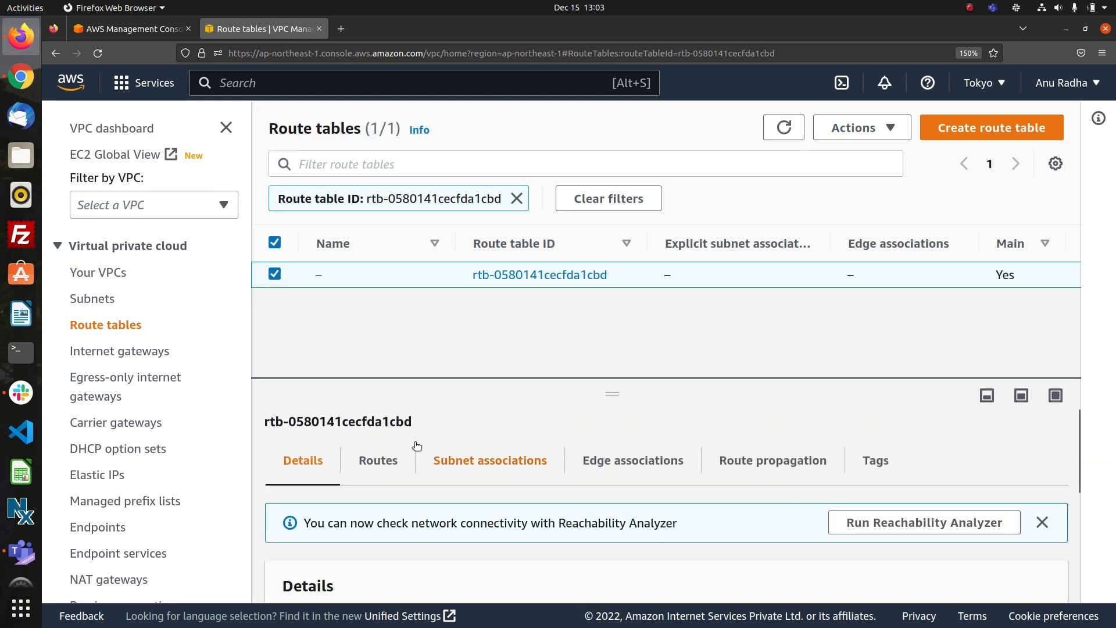
click(376, 461)
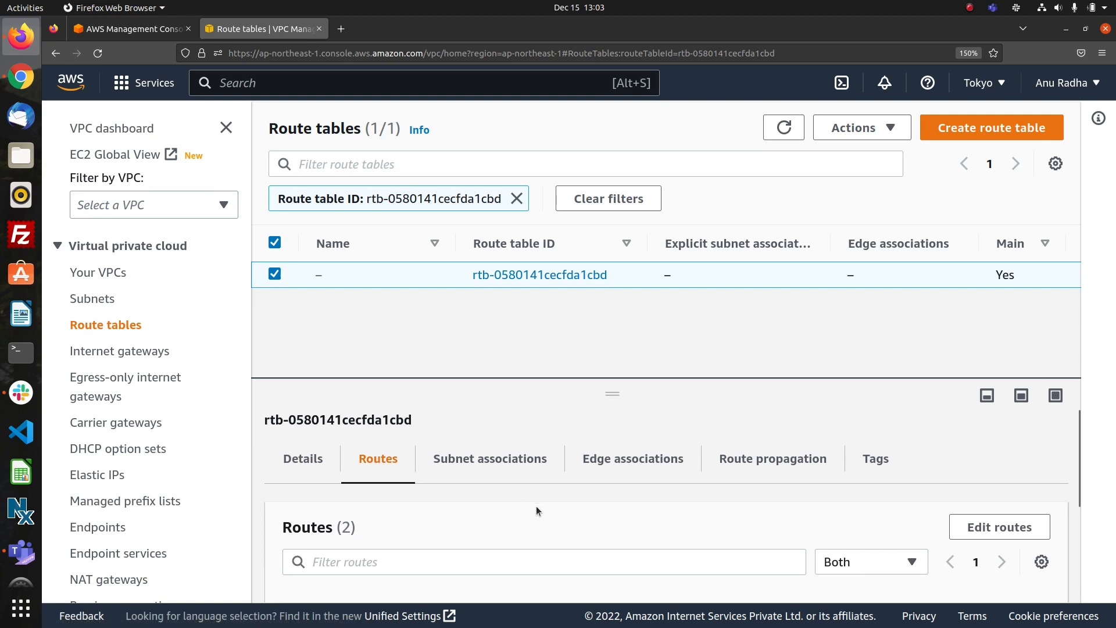
scroll(537, 509, down, 3)
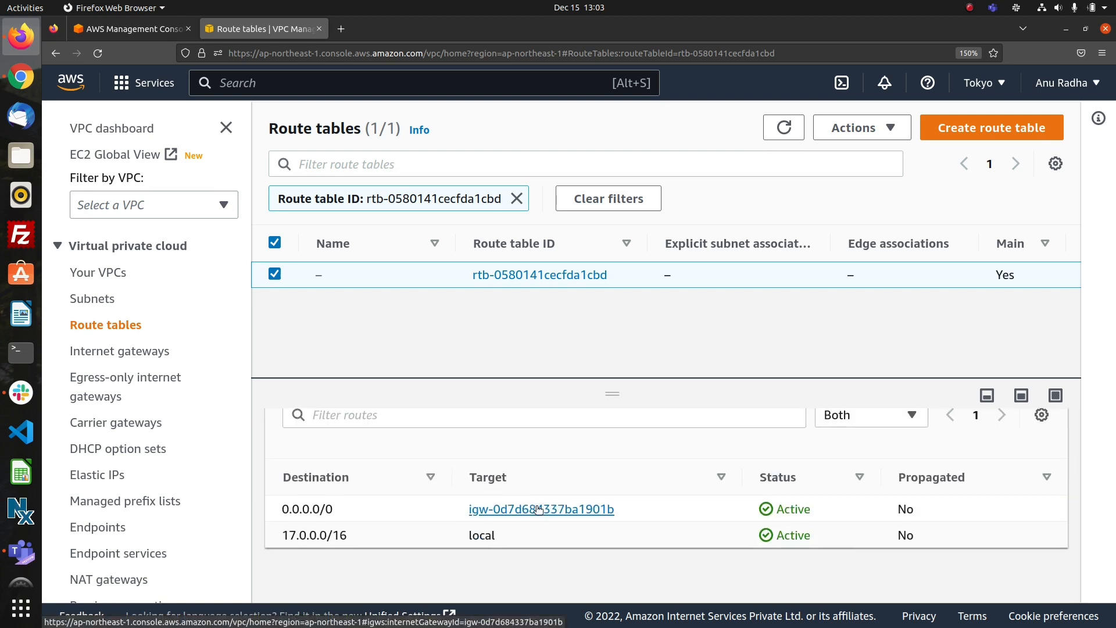
scroll(537, 510, up, 3)
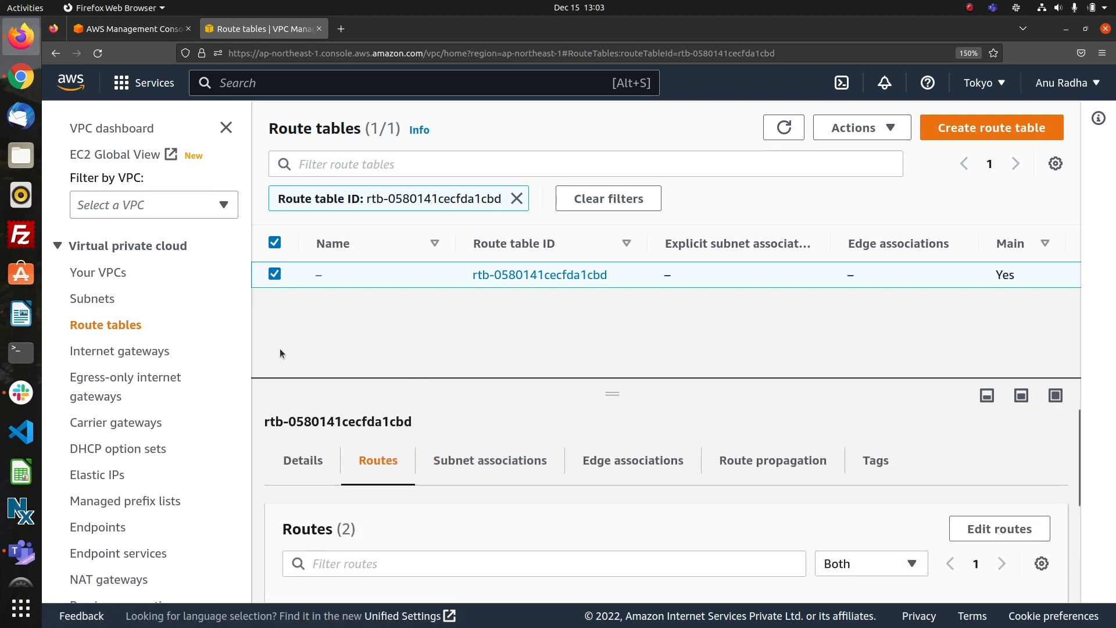
Open the route table used by subnet1 and check its routes.
click(100, 302)
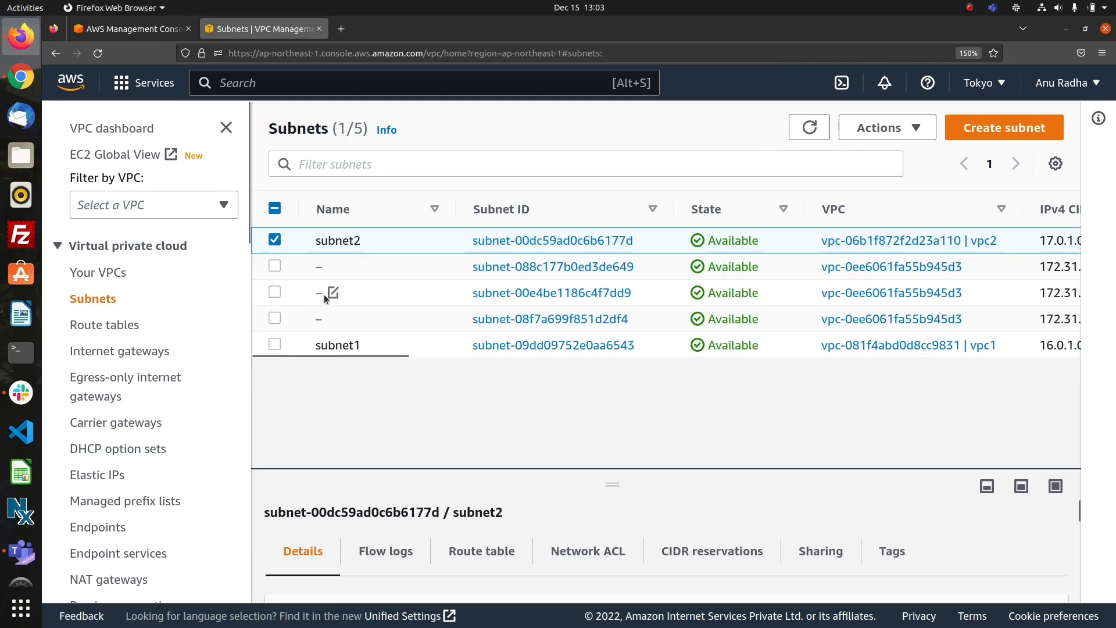
click(511, 344)
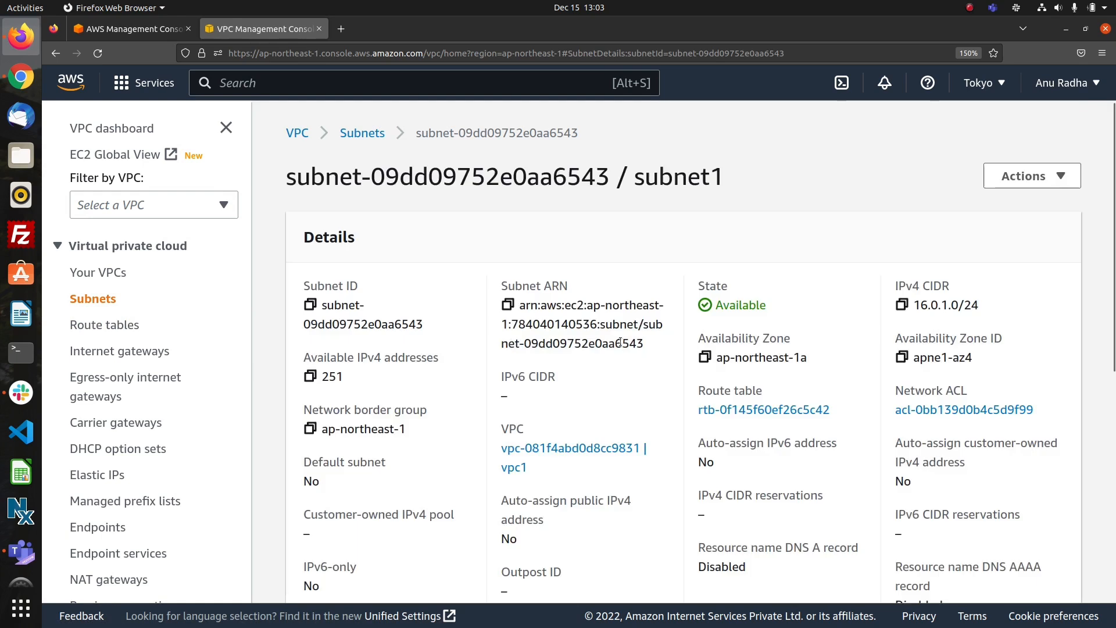
click(750, 409)
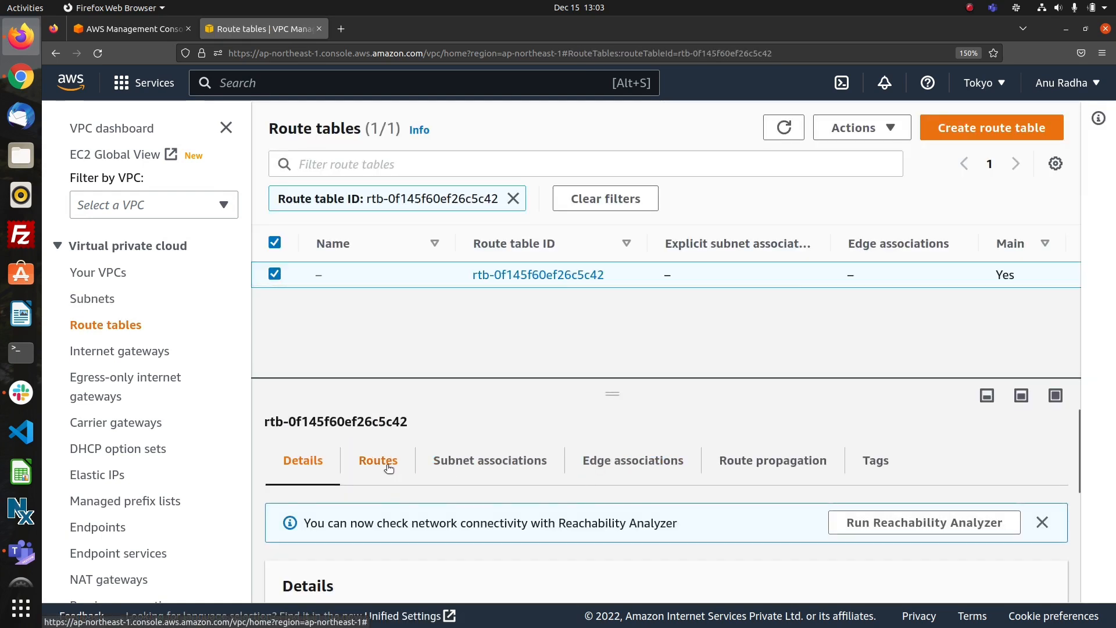
click(387, 466)
scroll(508, 533, down, 3)
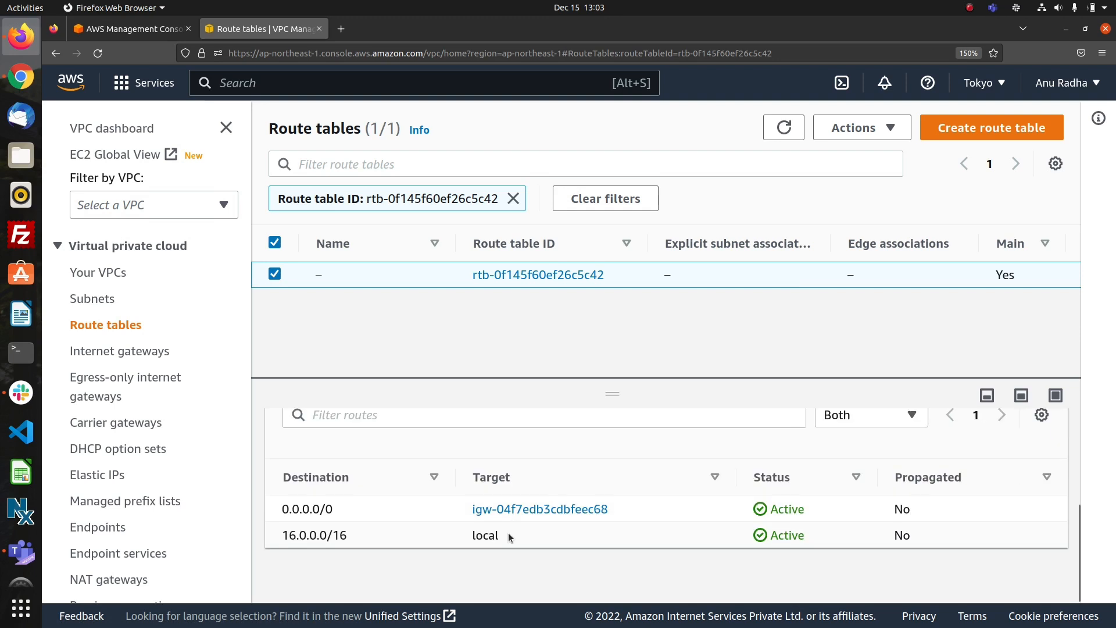
scroll(508, 532, up, 3)
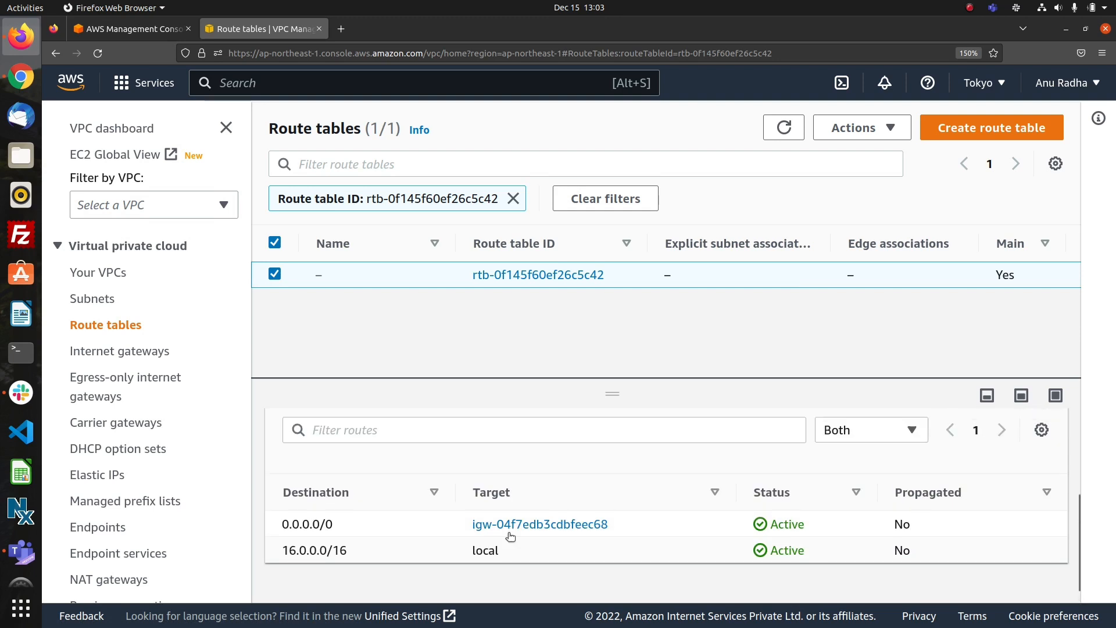
Return to the transit gateways list and refresh it to see whether transit1 is available.
click(93, 299)
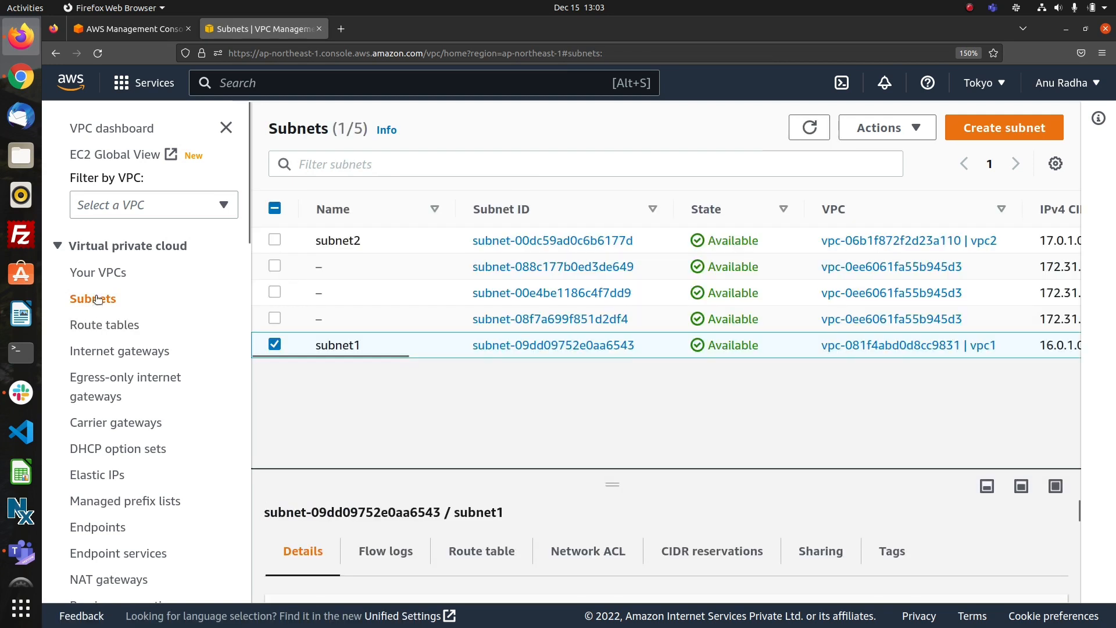
click(102, 274)
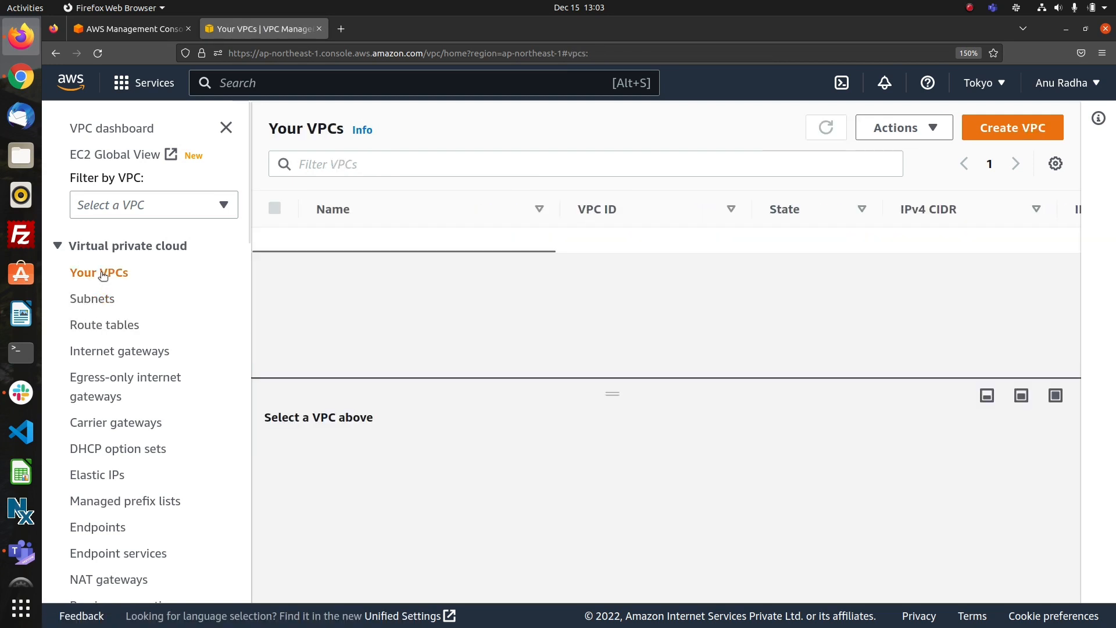
scroll(130, 343, down, 10)
scroll(131, 347, up, 5)
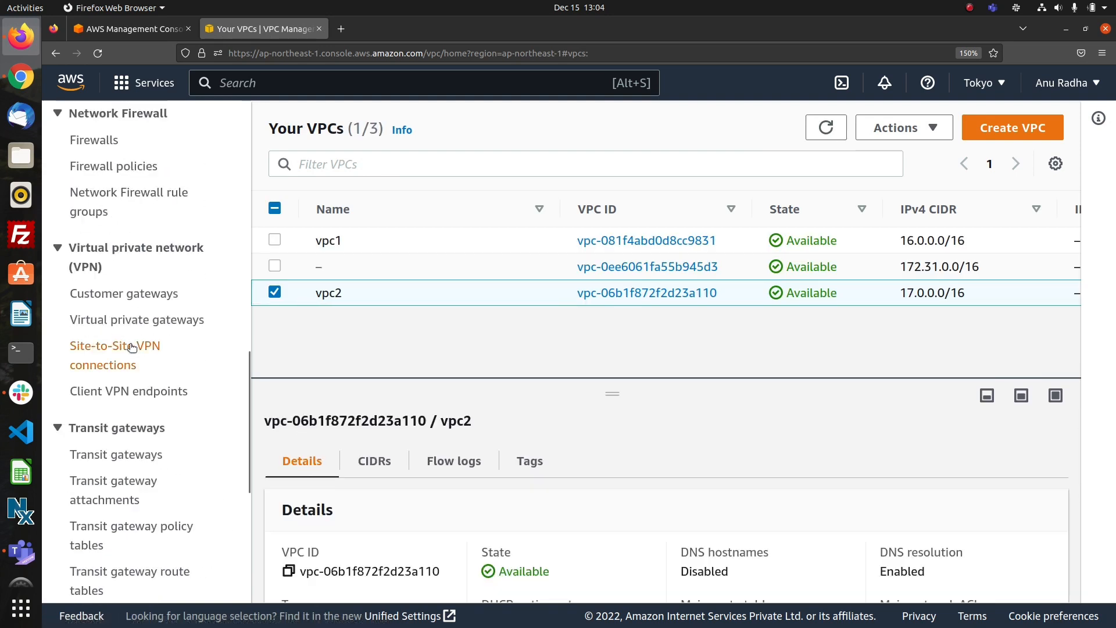
click(128, 456)
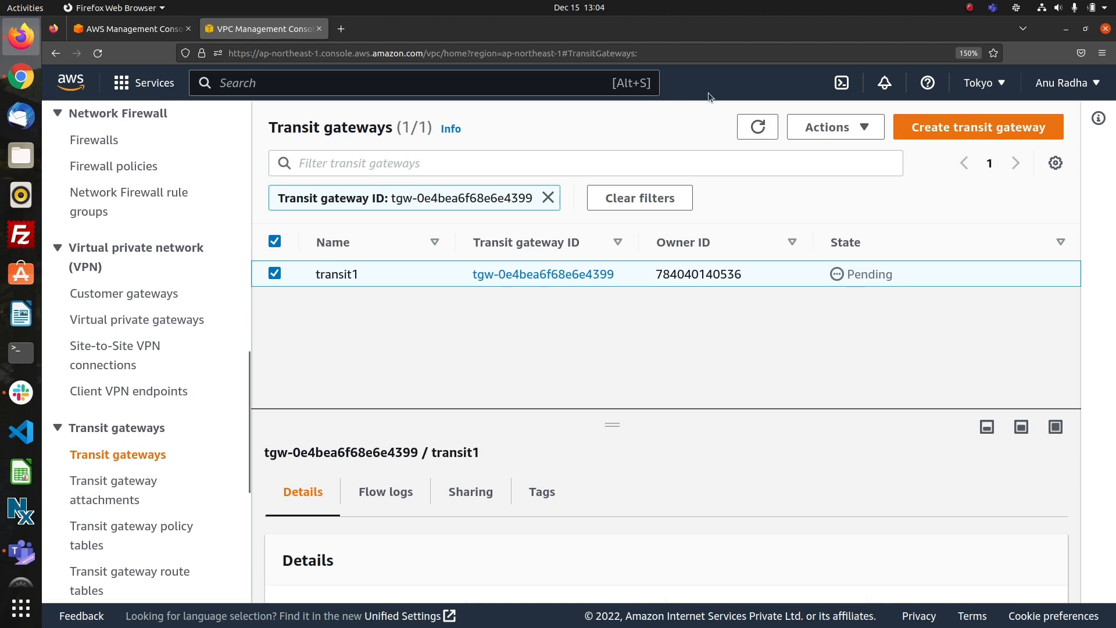
click(756, 139)
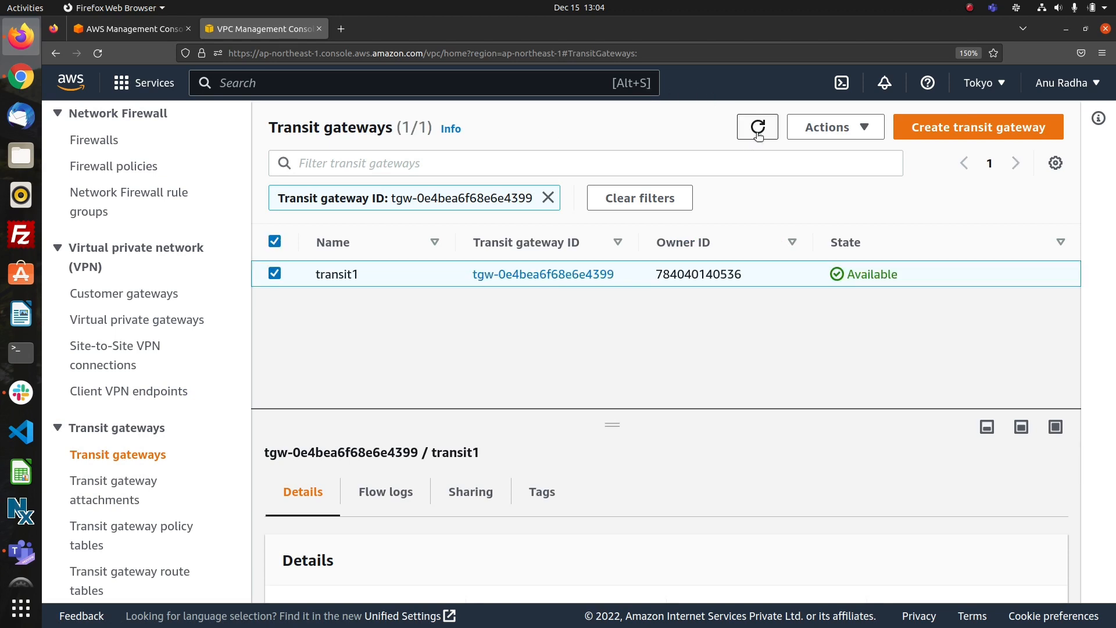
Start a new transit gateway attachment named transitatt1 and select transit1 as its transit gateway.
click(124, 482)
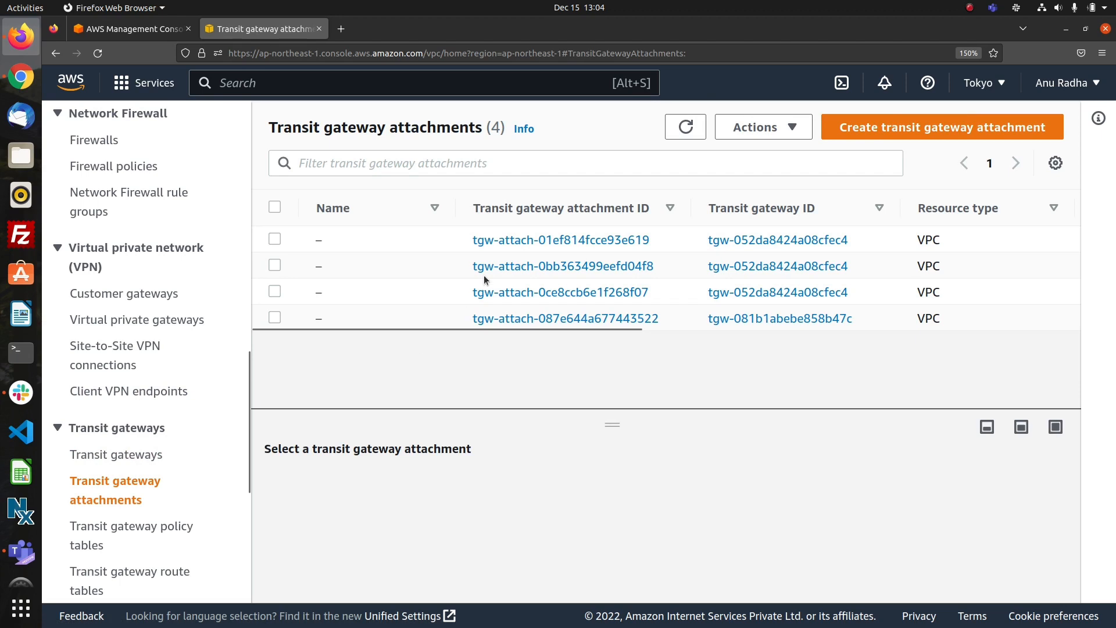
click(854, 127)
text(transu)
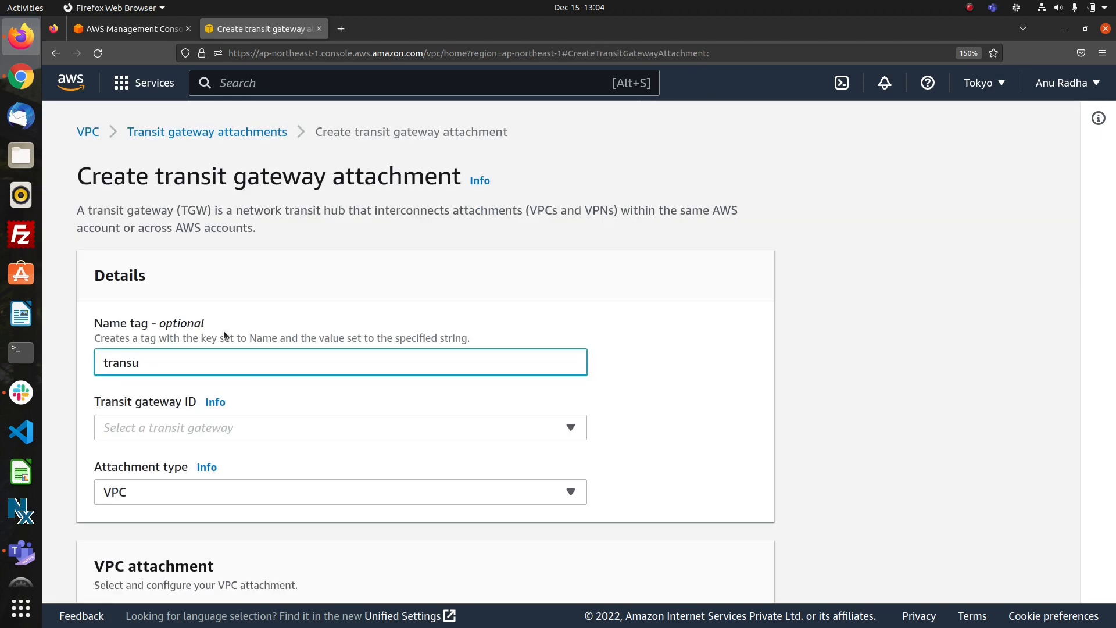
key(BackSpace)
text(itatt1)
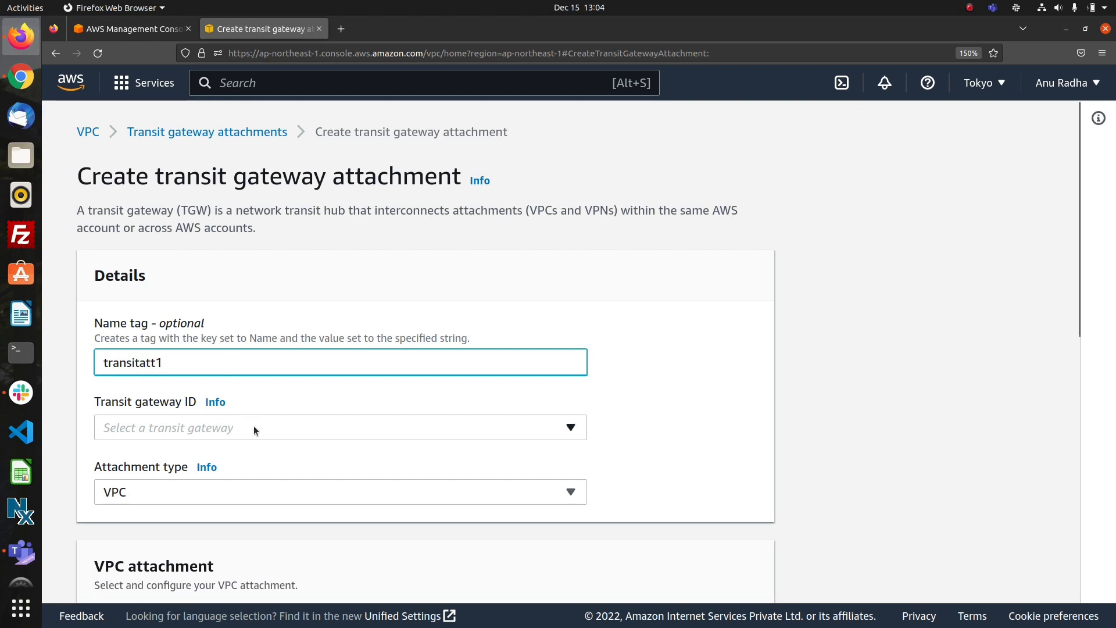
click(254, 428)
click(277, 485)
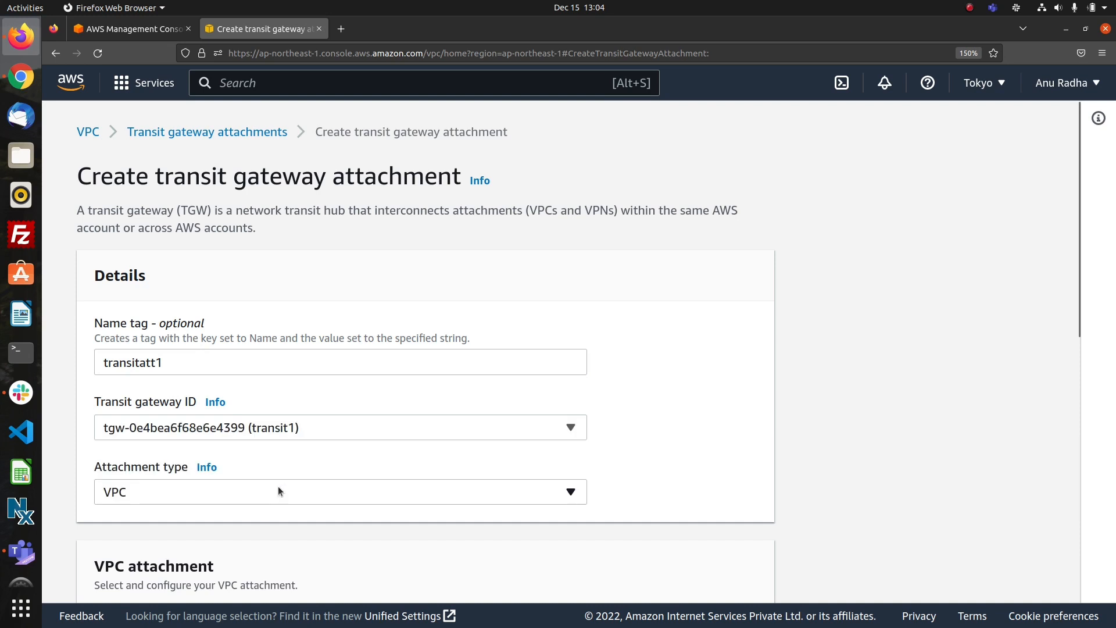
Select vpc1 as the VPC for the transitatt1 attachment and create it.
scroll(356, 526, down, 8)
scroll(356, 526, up, 2)
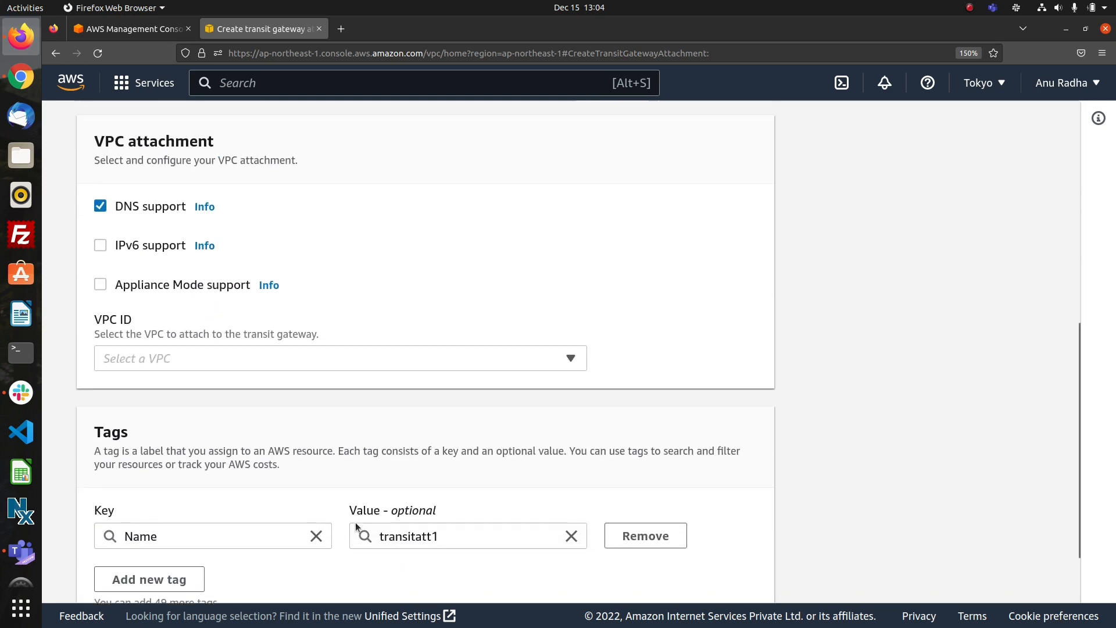
click(420, 423)
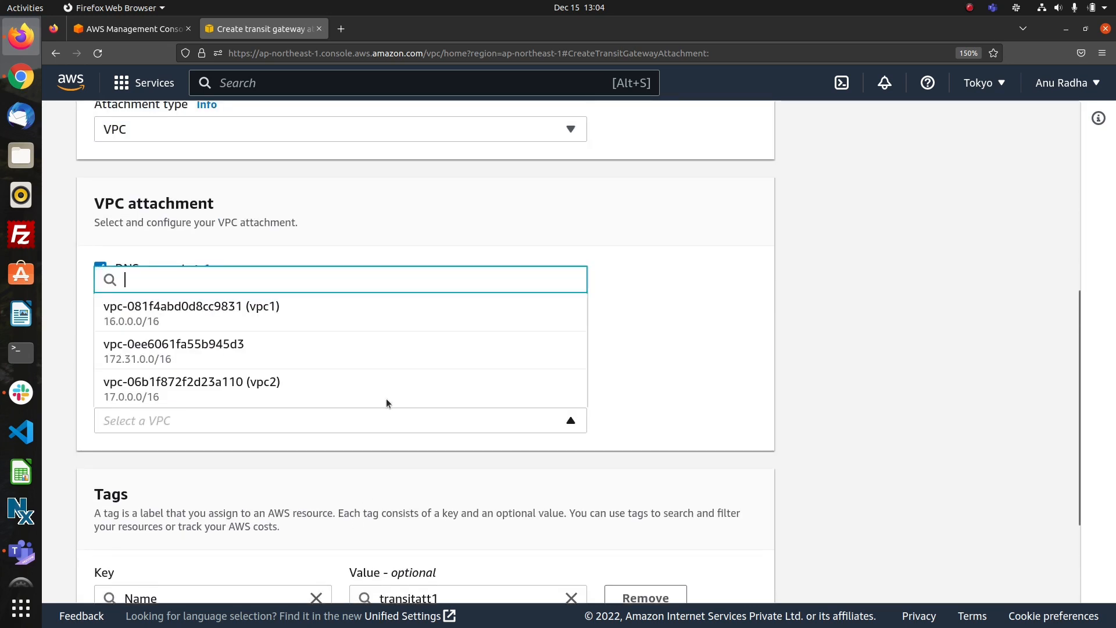
click(306, 314)
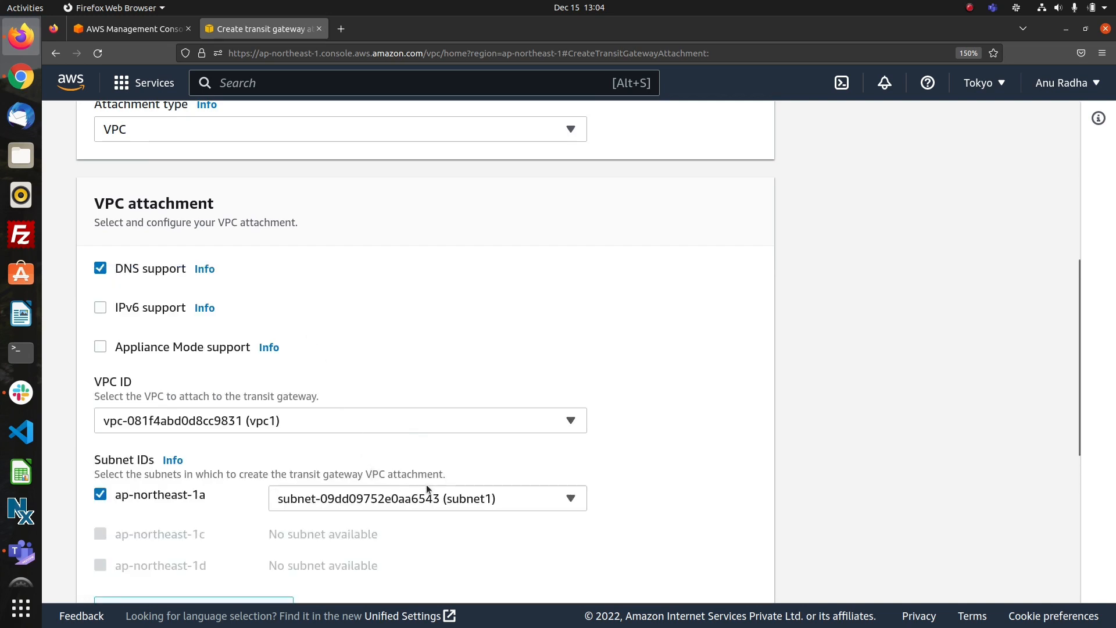
scroll(525, 538, down, 5)
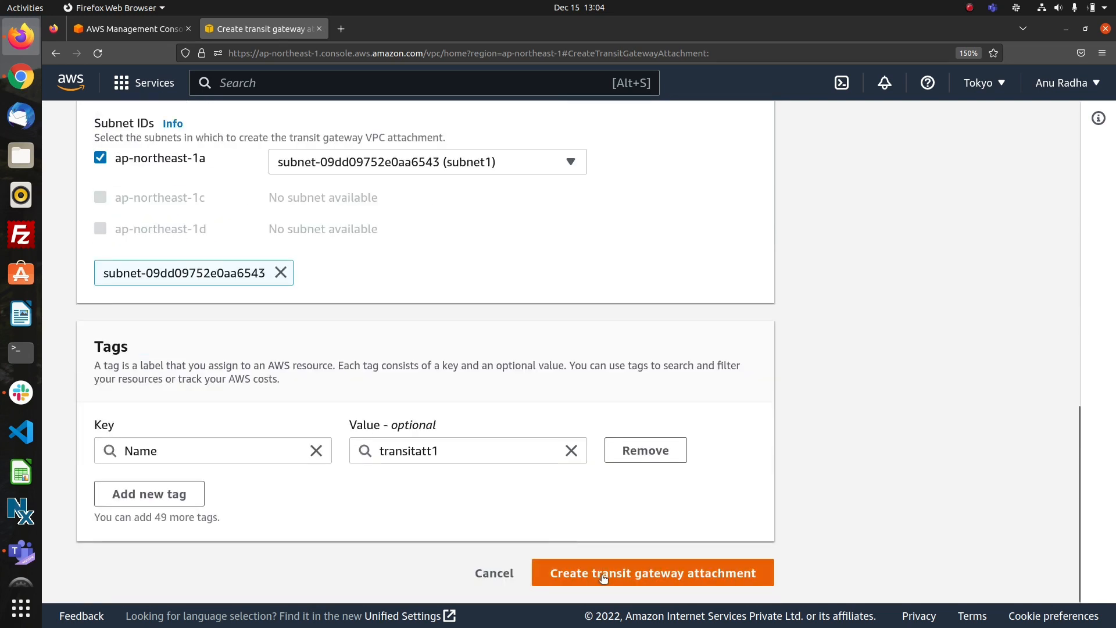
click(602, 575)
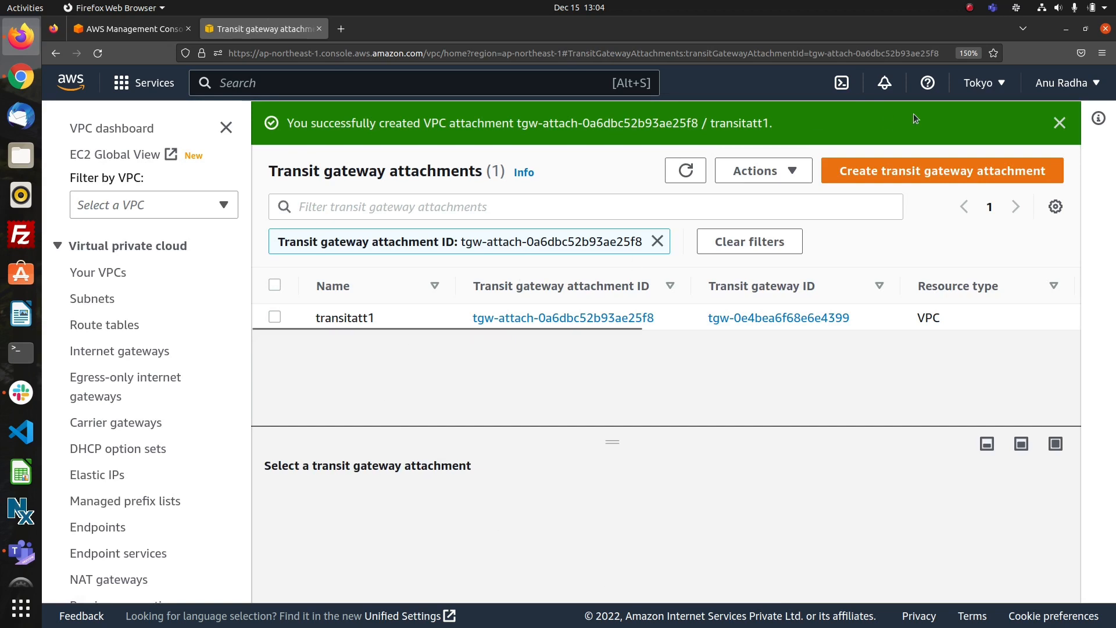
Start another transit gateway attachment named transitatt2 and select transit1 as its transit gateway.
click(894, 163)
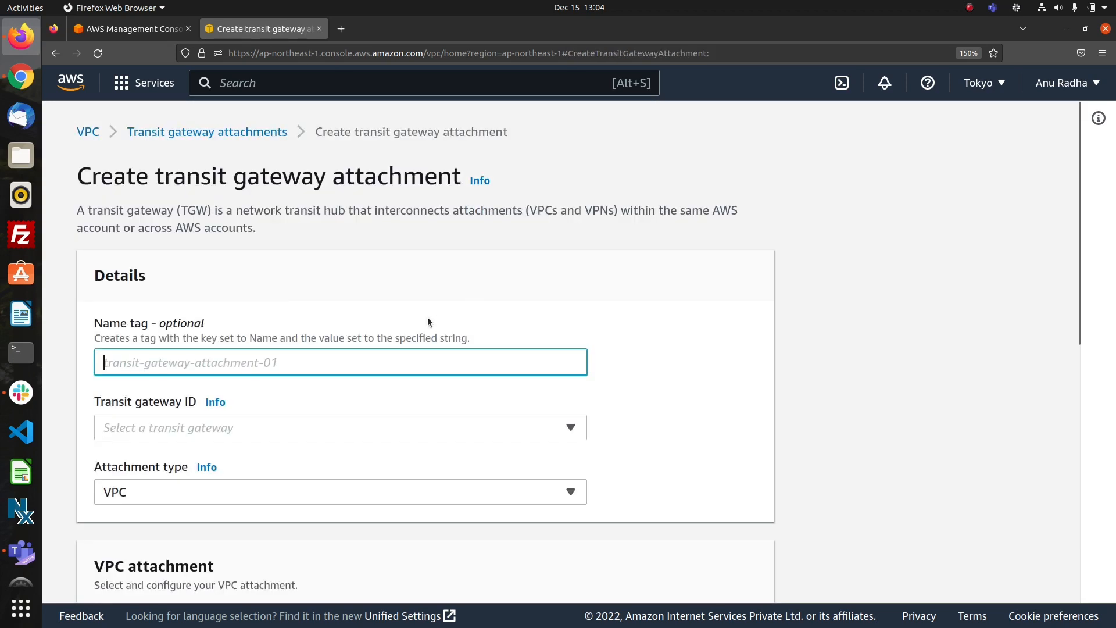
text(tran)
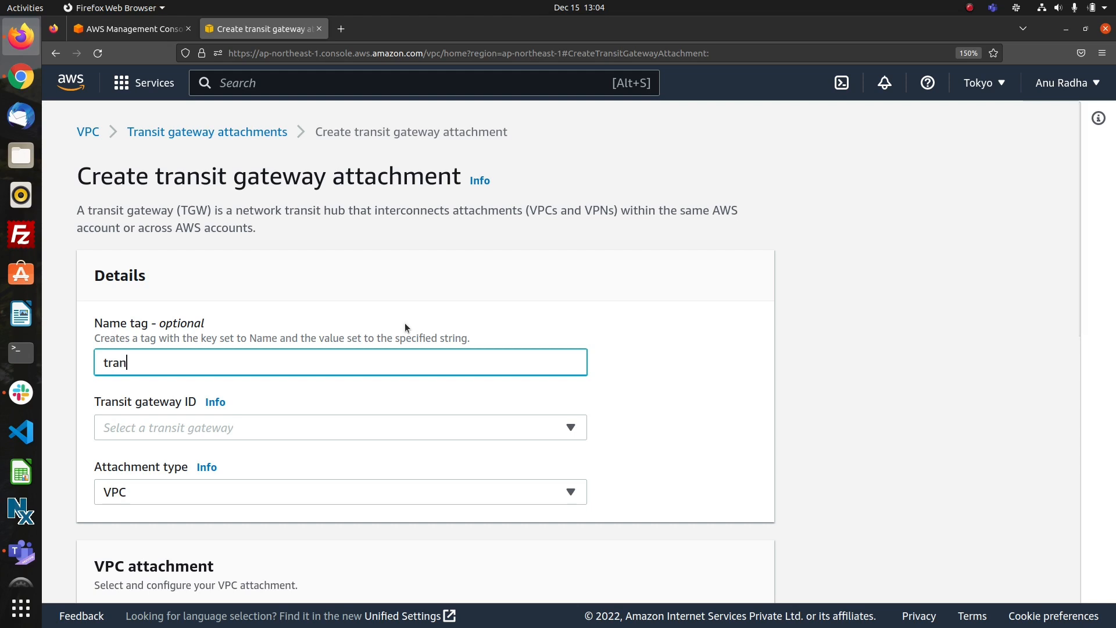
text(s)
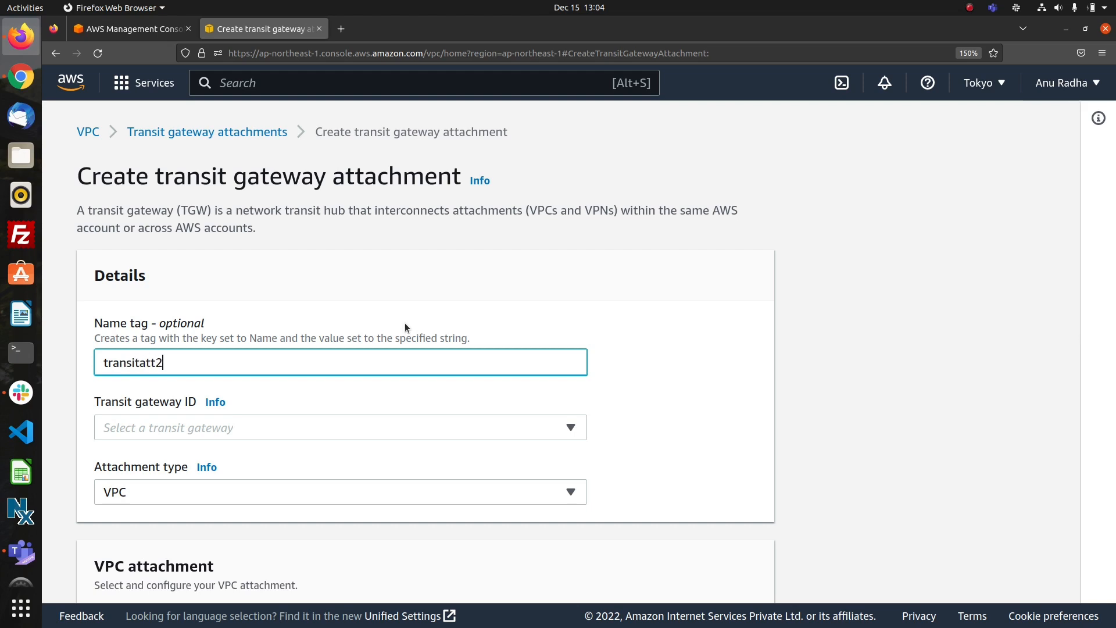
text(itatt2)
click(431, 426)
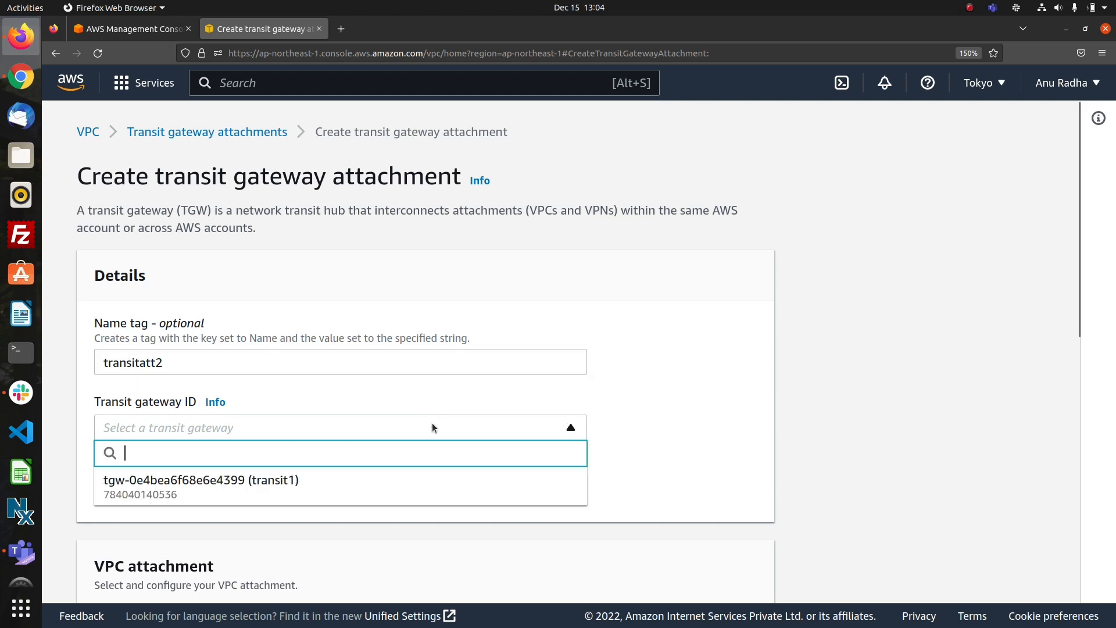
click(363, 486)
Select vpc2 as the VPC for the transitatt2 attachment and create it.
scroll(340, 549, down, 6)
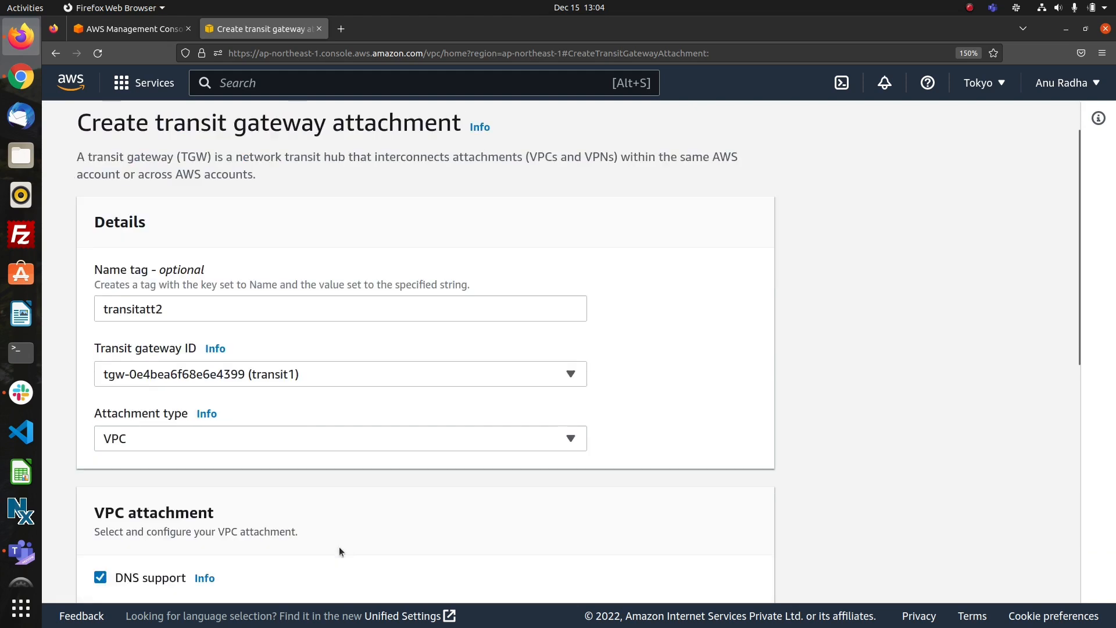
click(344, 427)
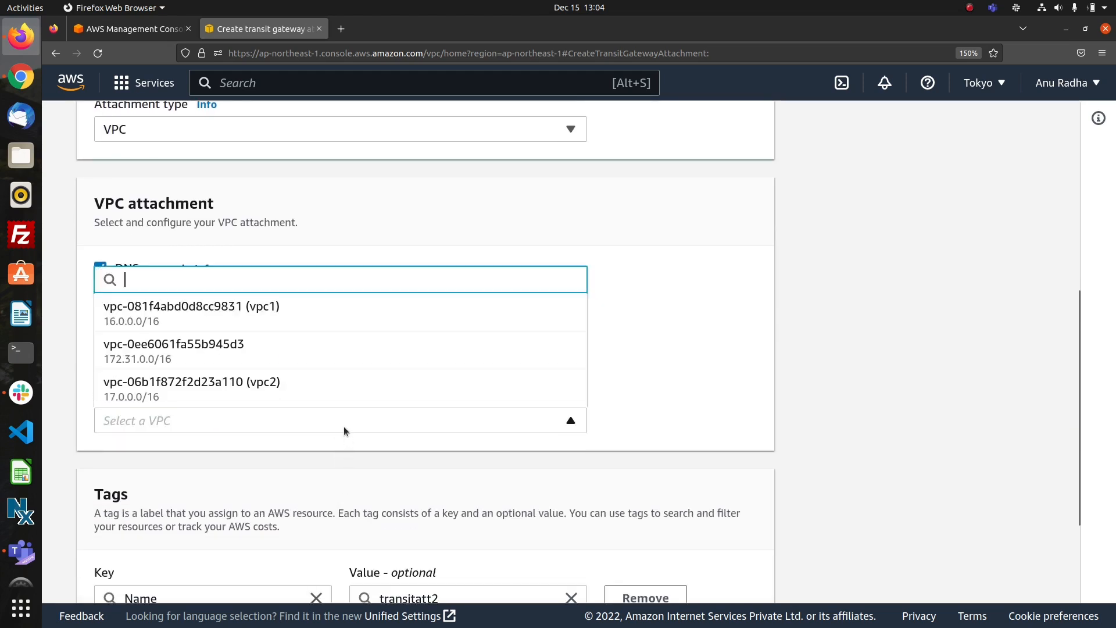
click(292, 382)
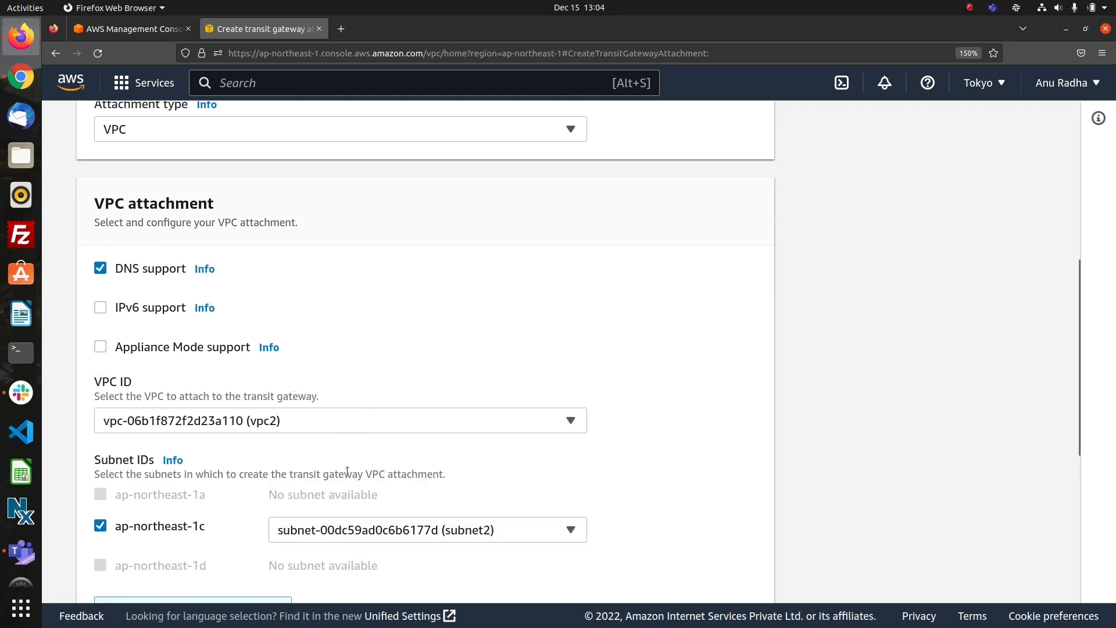
scroll(347, 471, down, 5)
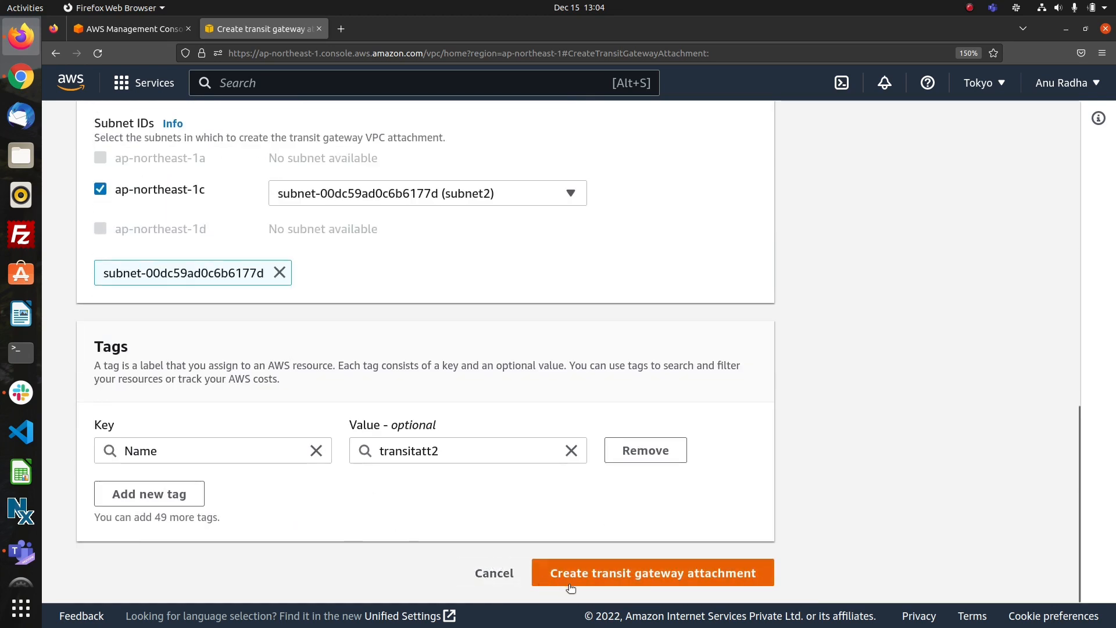
click(583, 575)
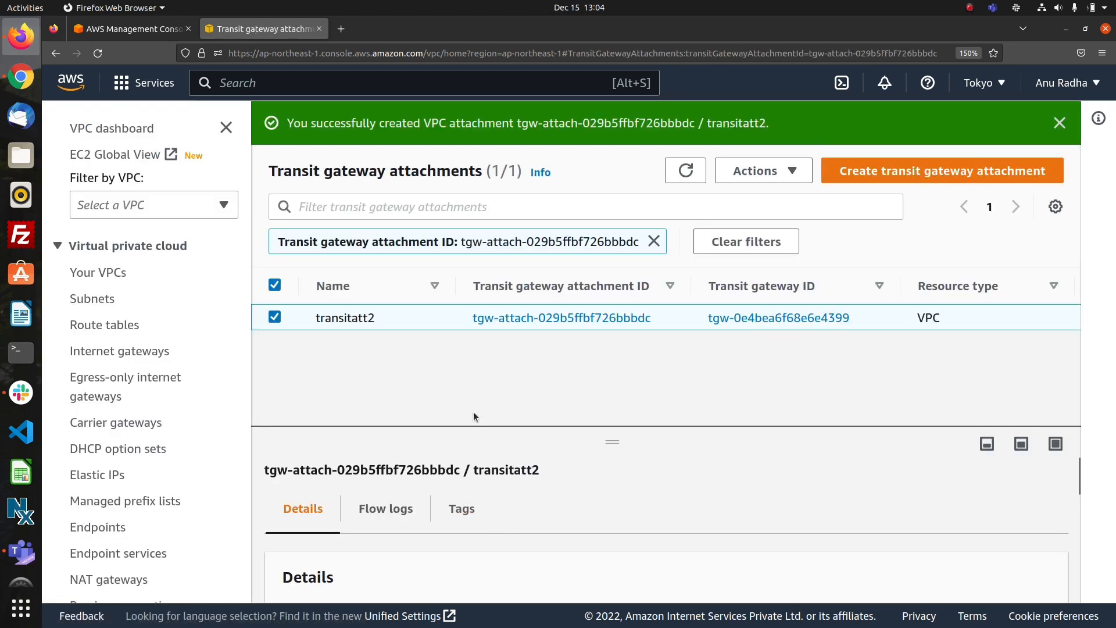
Open the route table of subnet1 from the subnets list and examine its routes.
click(92, 299)
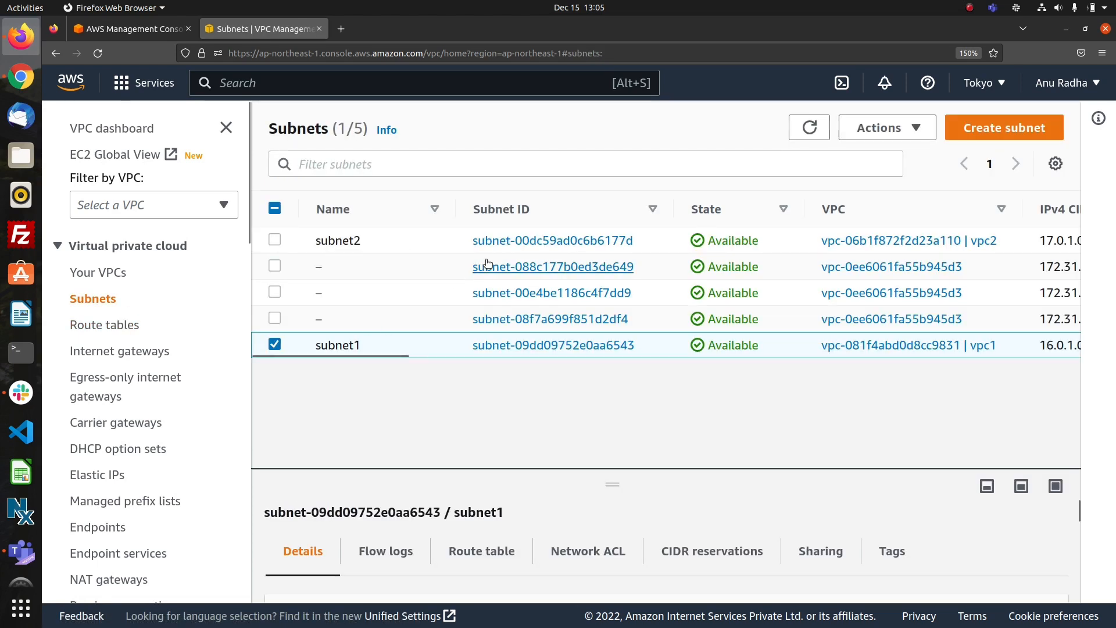
click(506, 348)
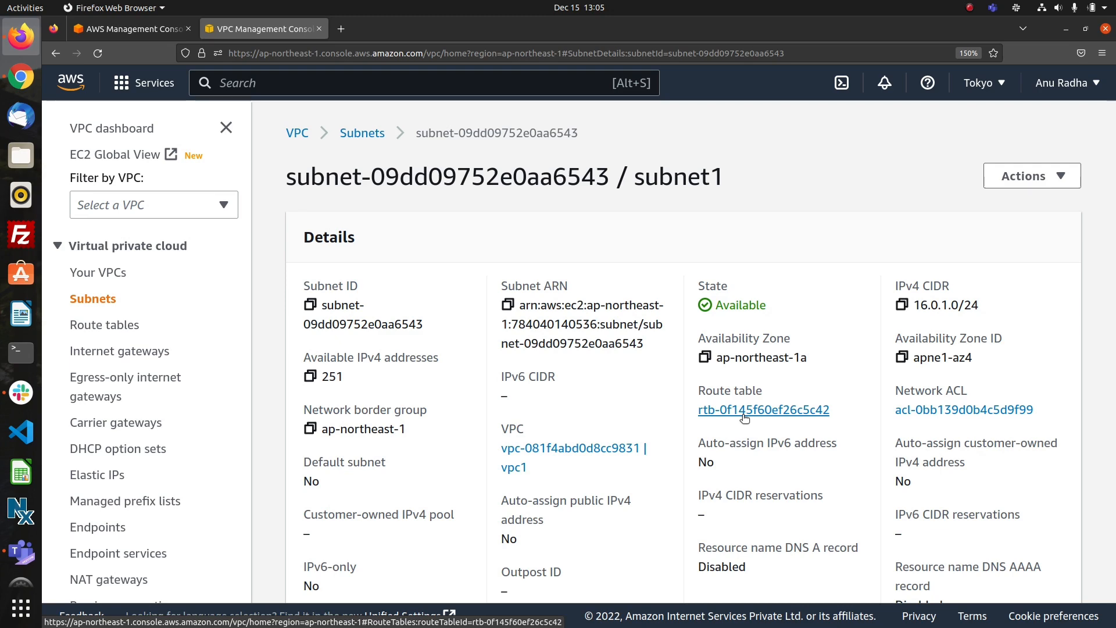
click(744, 411)
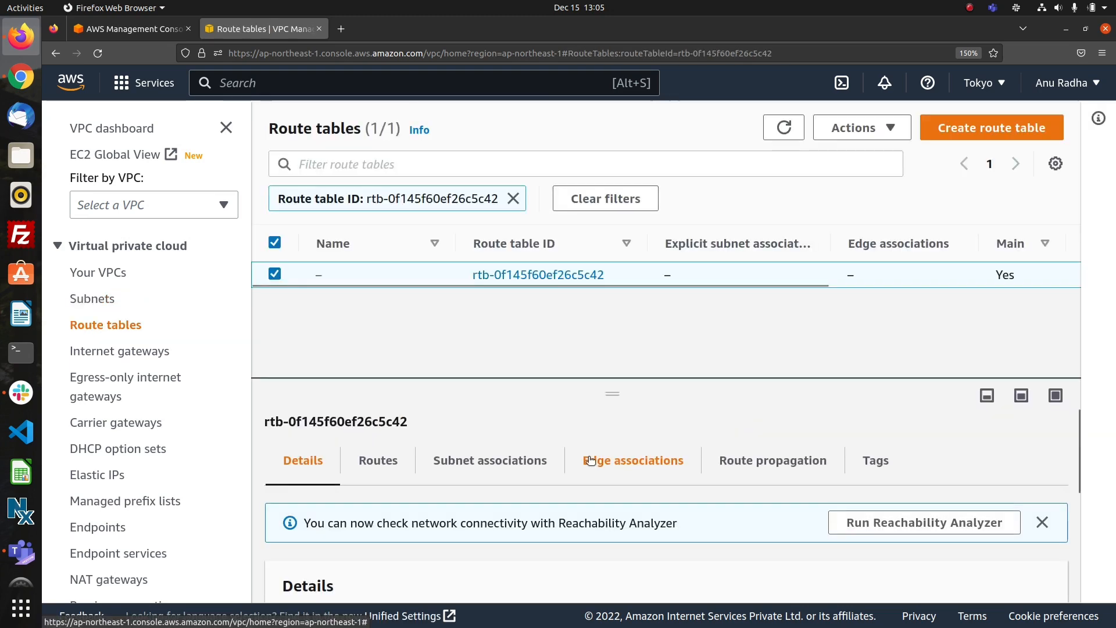
click(377, 460)
scroll(477, 525, down, 3)
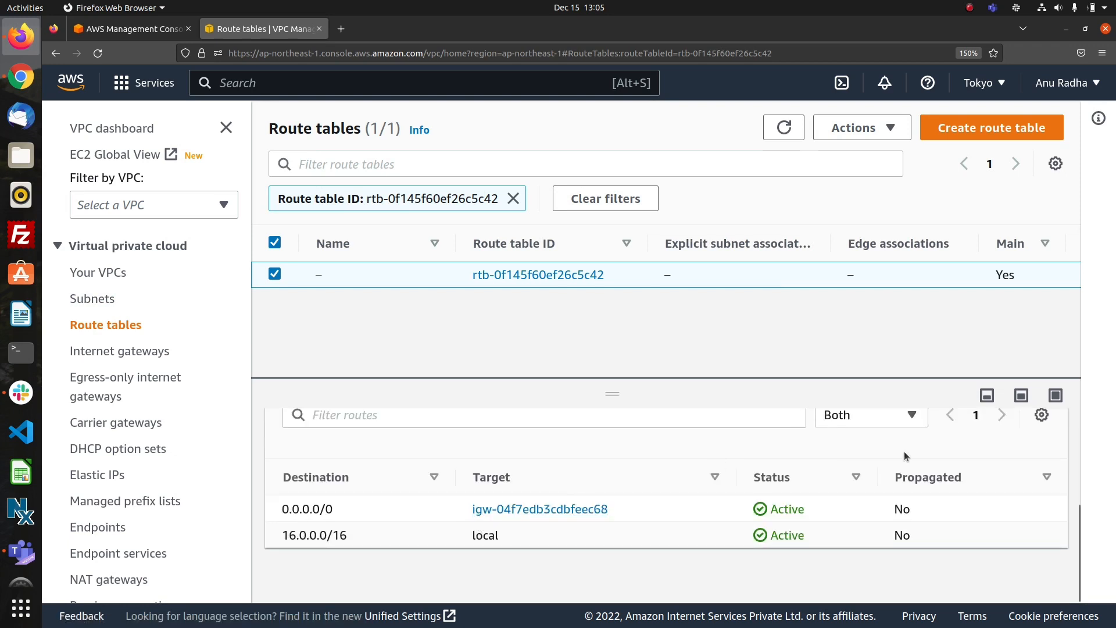
scroll(930, 474, up, 2)
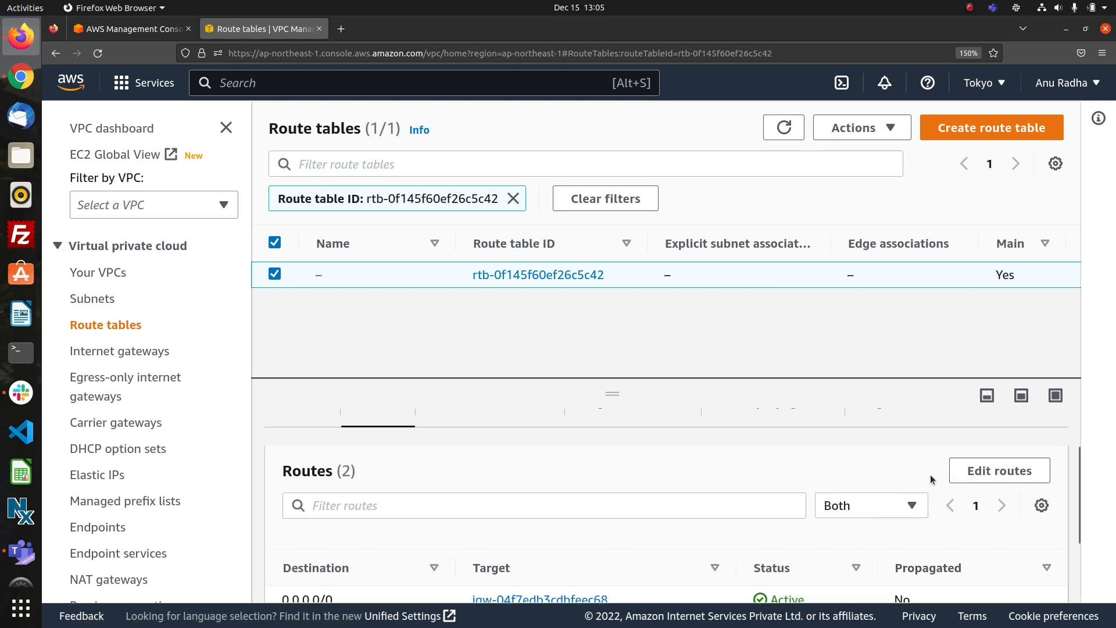
Try to add a route to subnet1's route table with destination 17.0.0.0/16 and a transit gateway as target.
click(1005, 470)
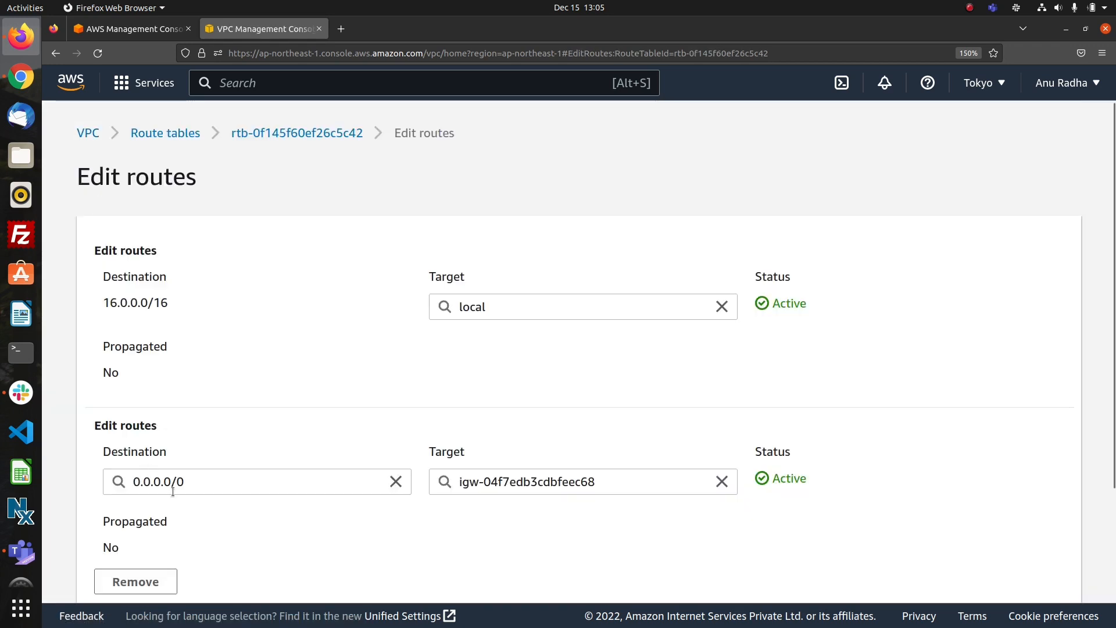
scroll(193, 513, down, 3)
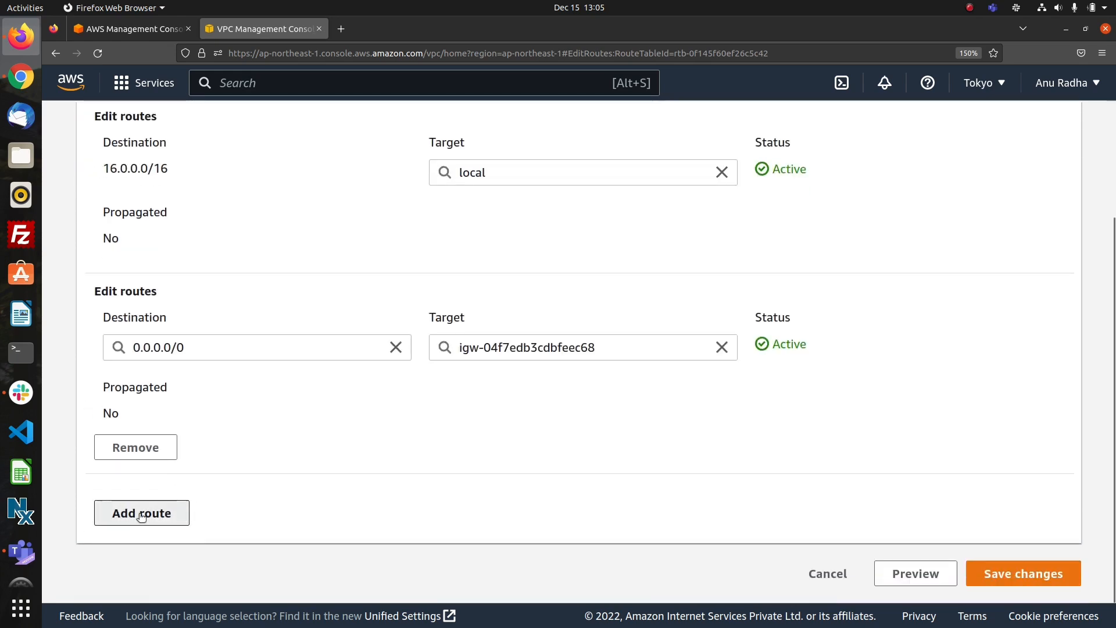
click(141, 512)
click(187, 552)
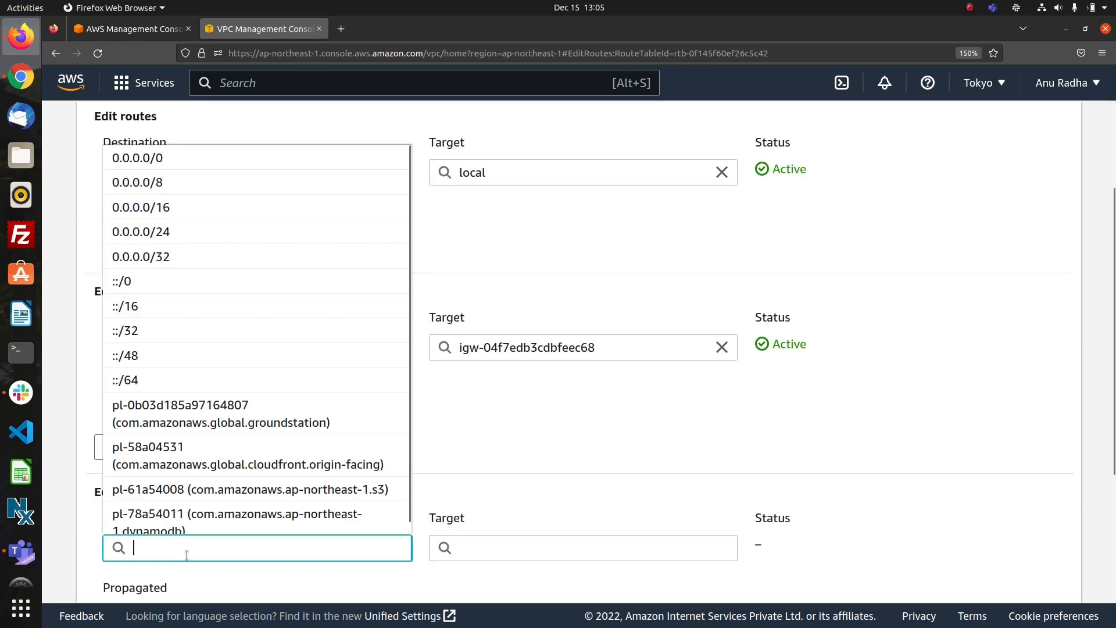
text(17)
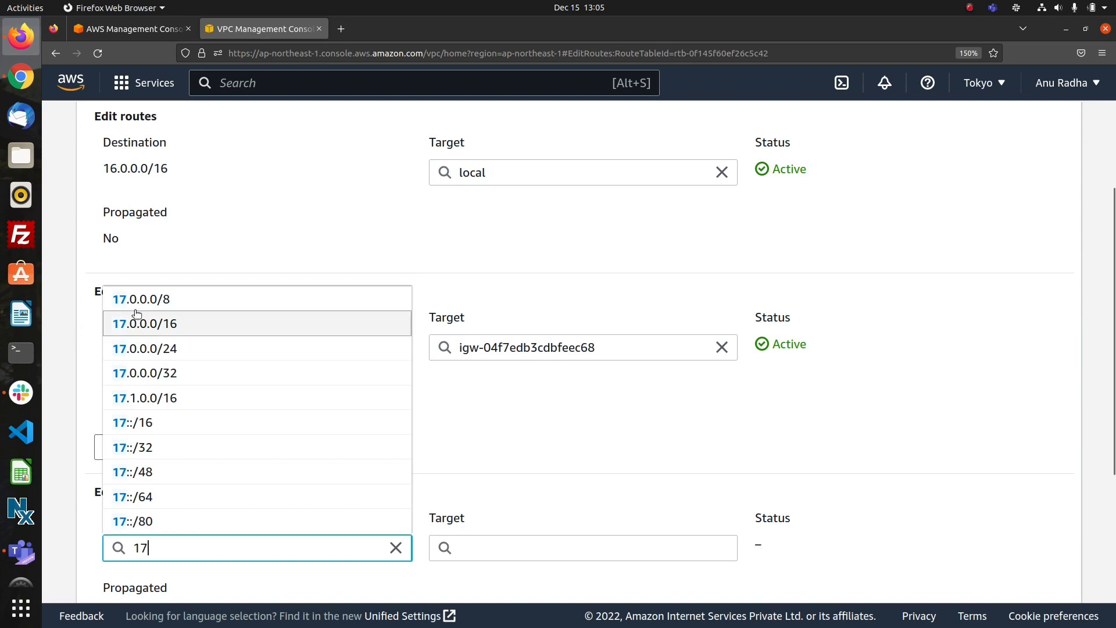
click(161, 326)
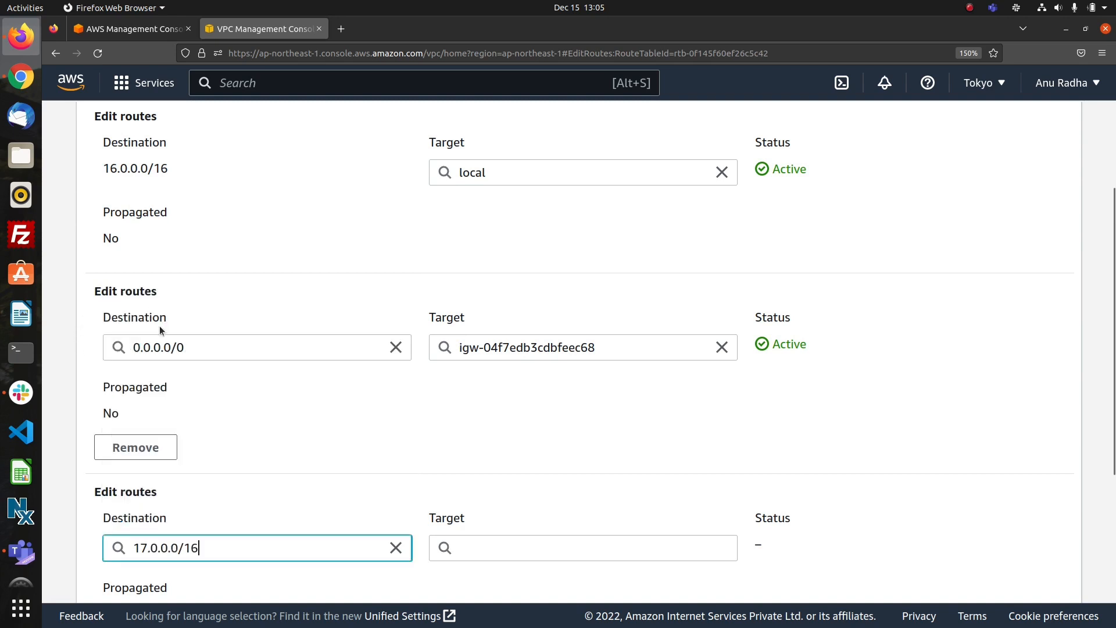
click(489, 549)
scroll(526, 491, down, 3)
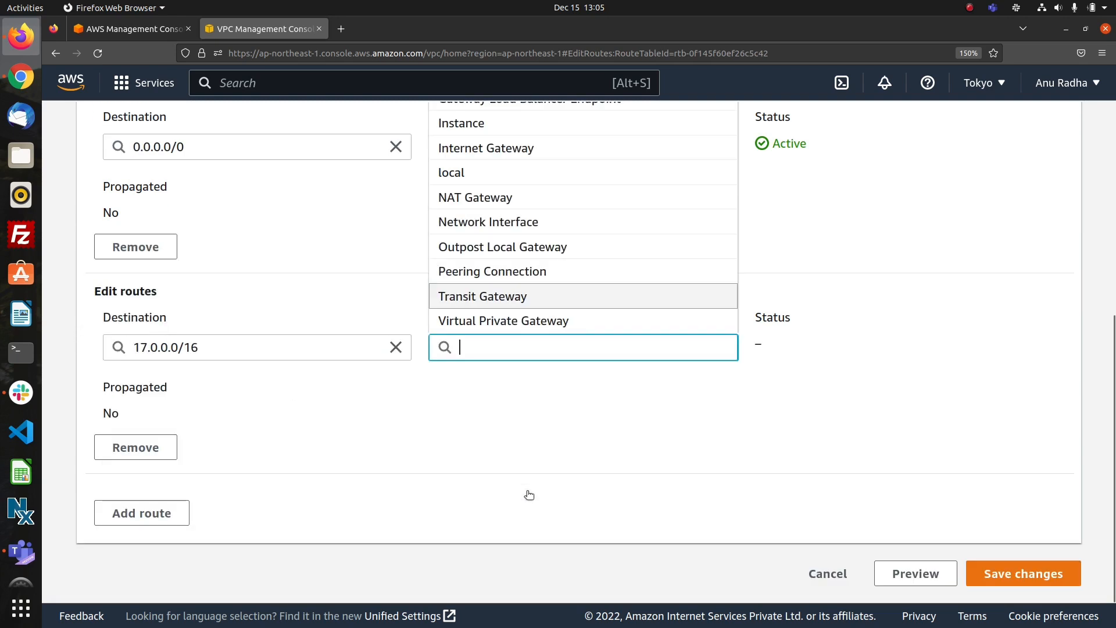
click(498, 308)
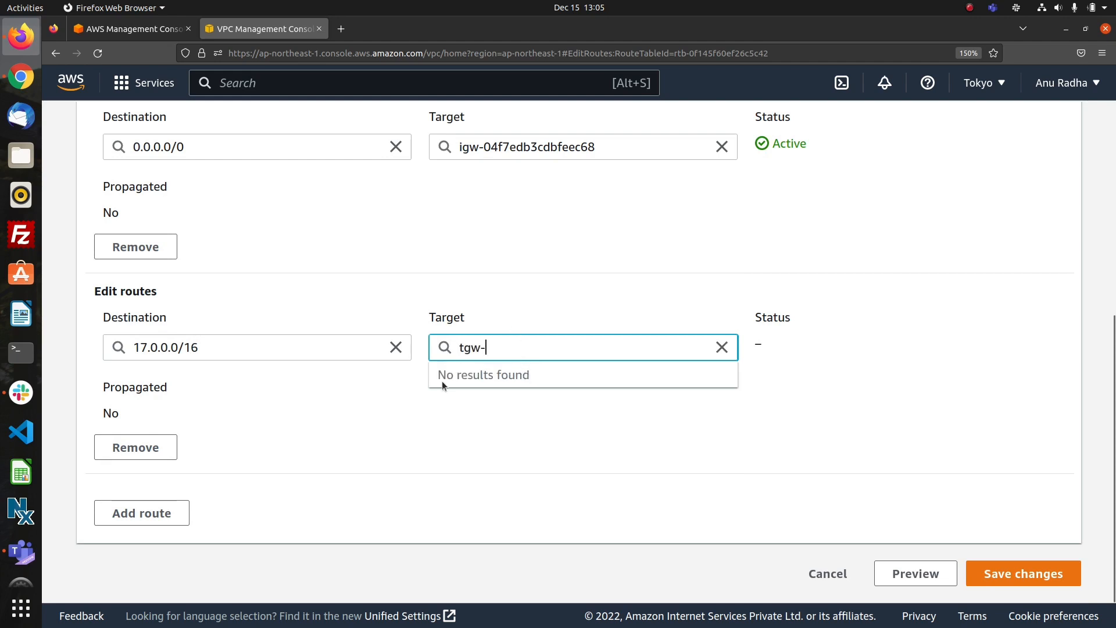
click(824, 577)
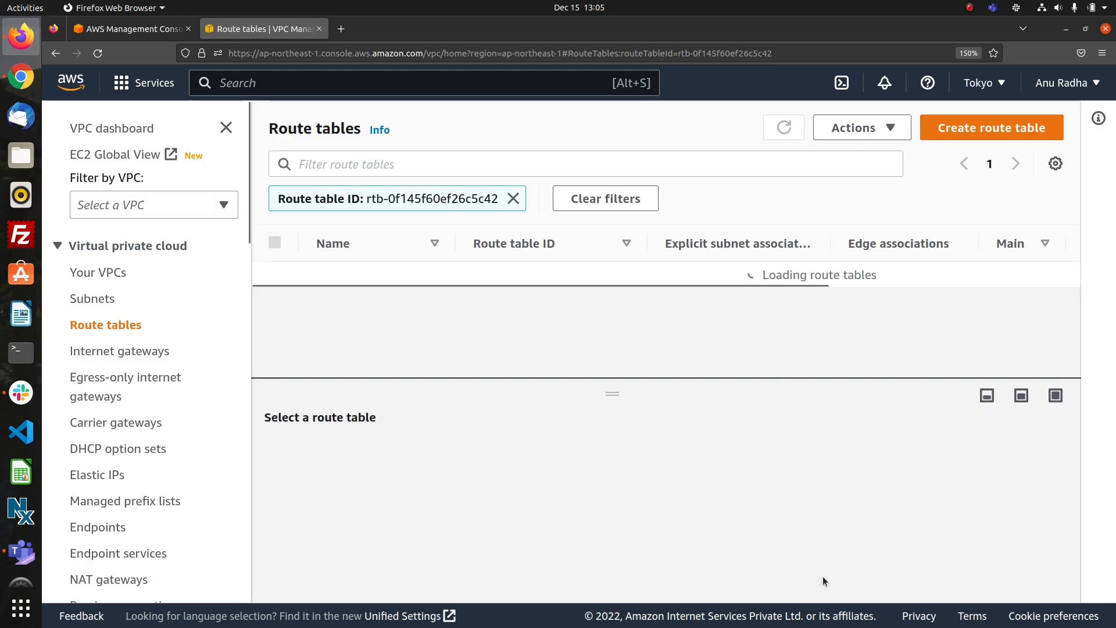
Return to the transit gateway attachments, clear the attachment ID filter and check the details of all attachments.
scroll(99, 440, down, 15)
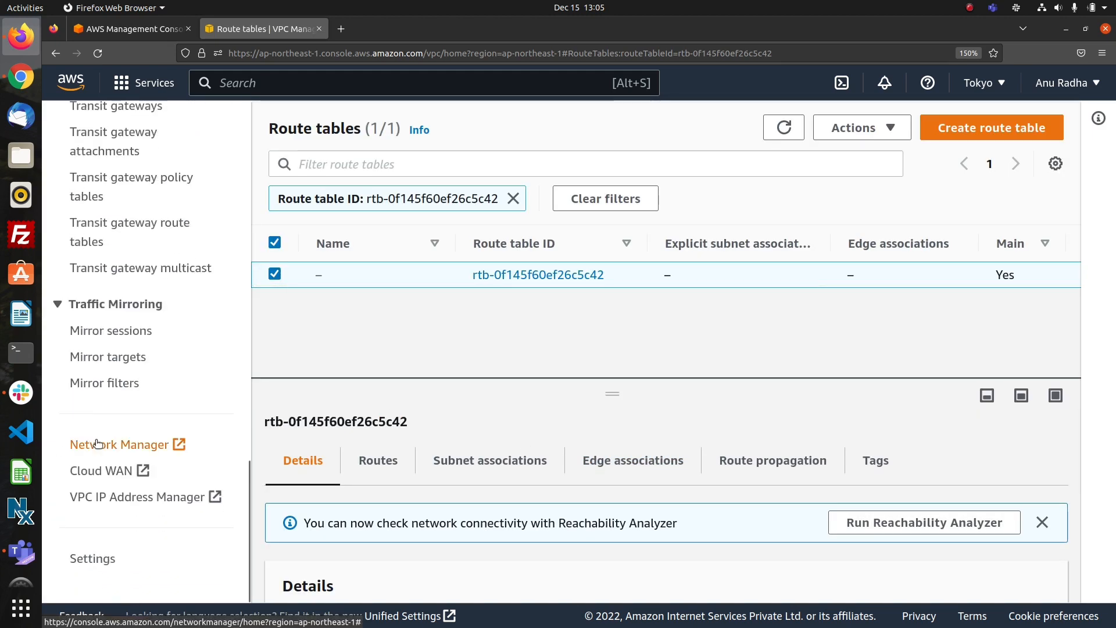
scroll(99, 440, up, 5)
click(109, 497)
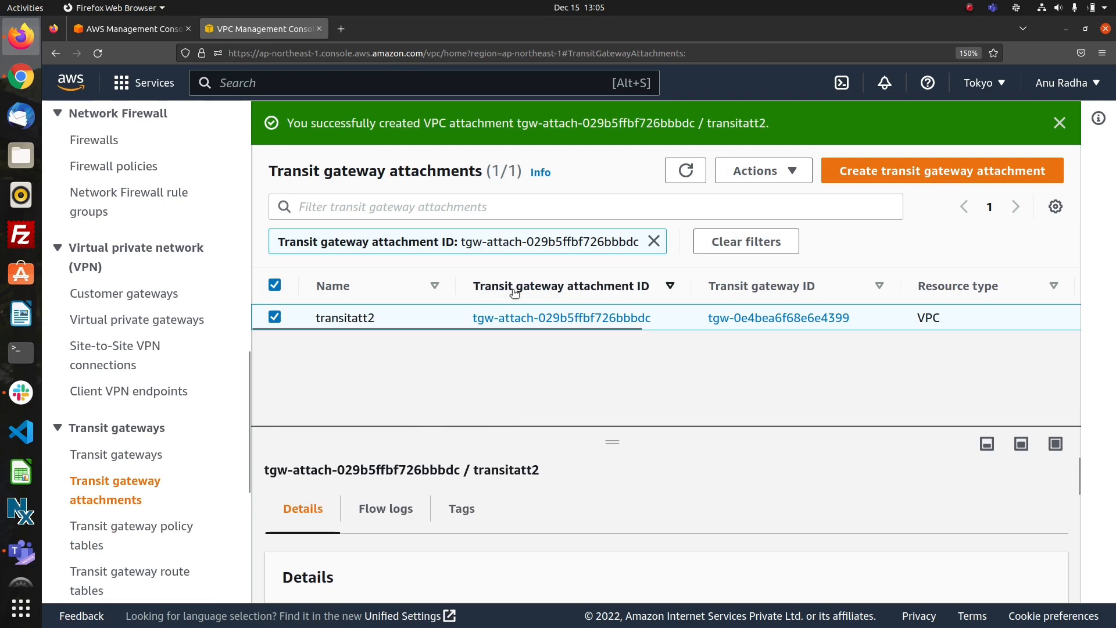
click(653, 241)
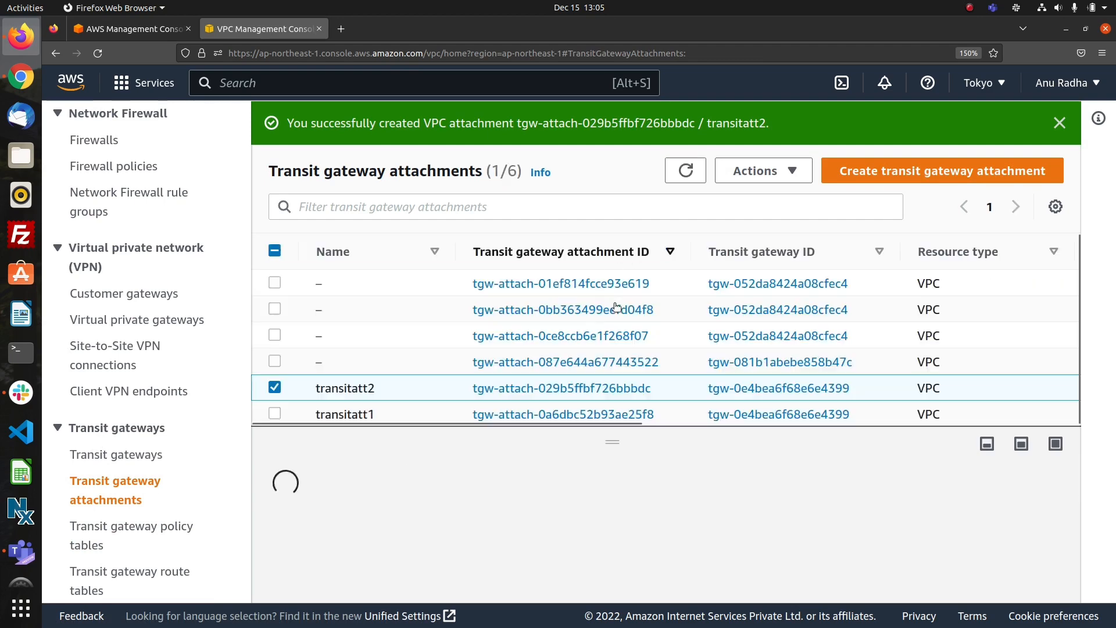
scroll(656, 350, right, 5)
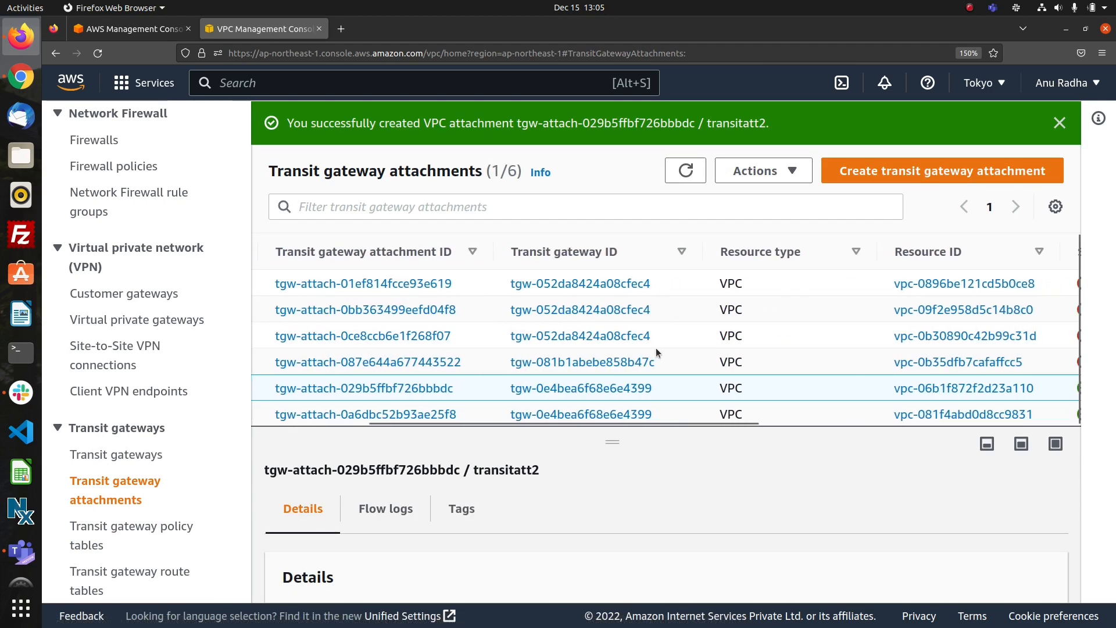
scroll(656, 348, left, 5)
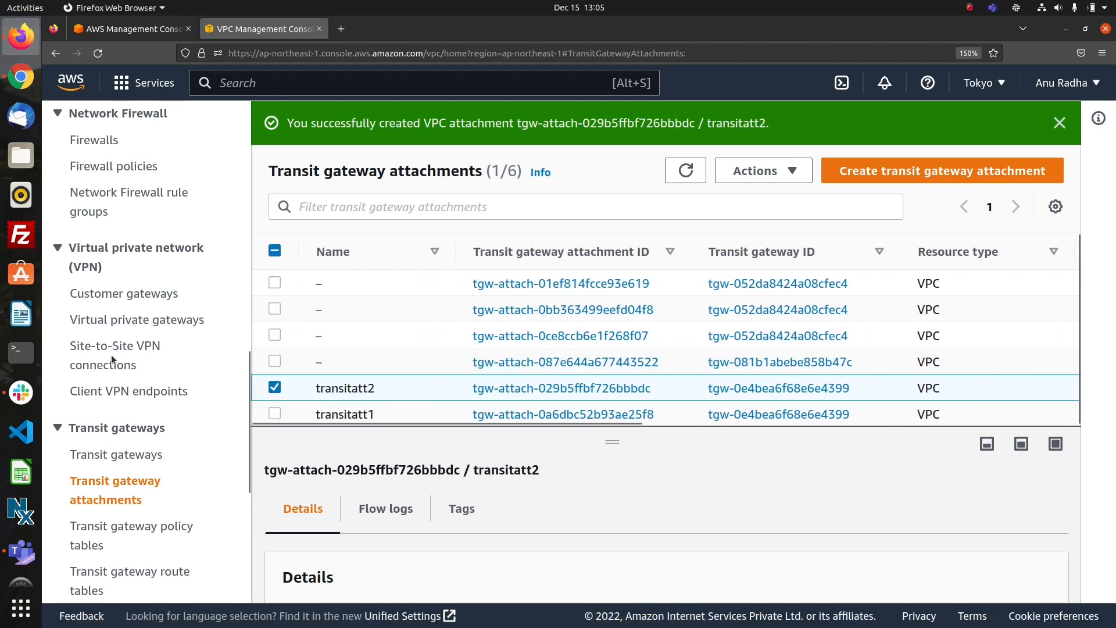
Open the main route table of vpc2 from the VPC list.
scroll(110, 355, up, 15)
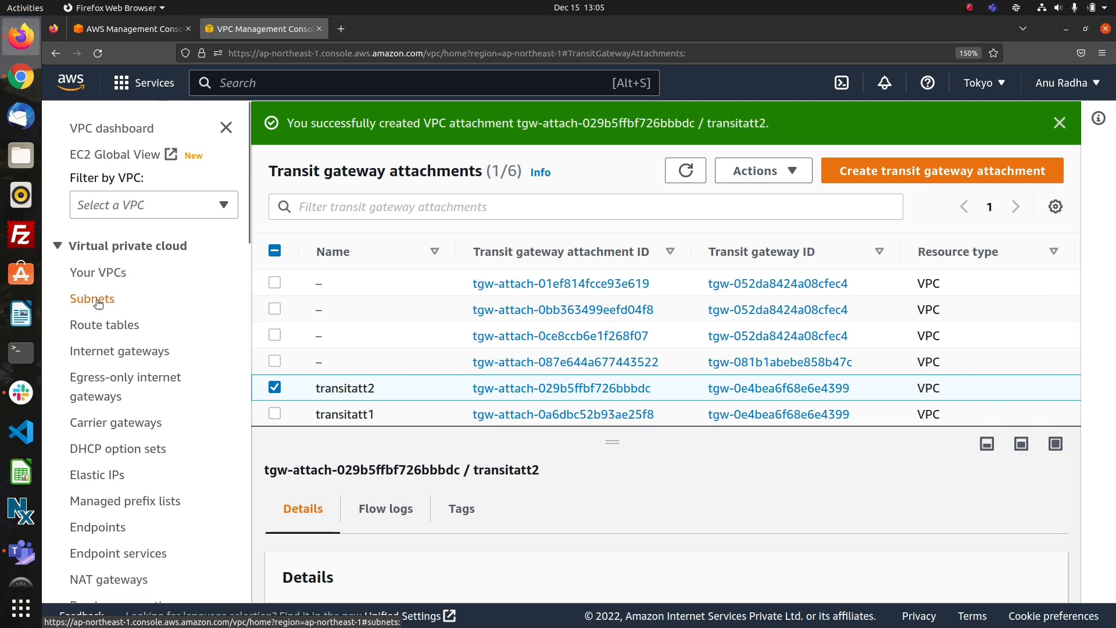
click(89, 277)
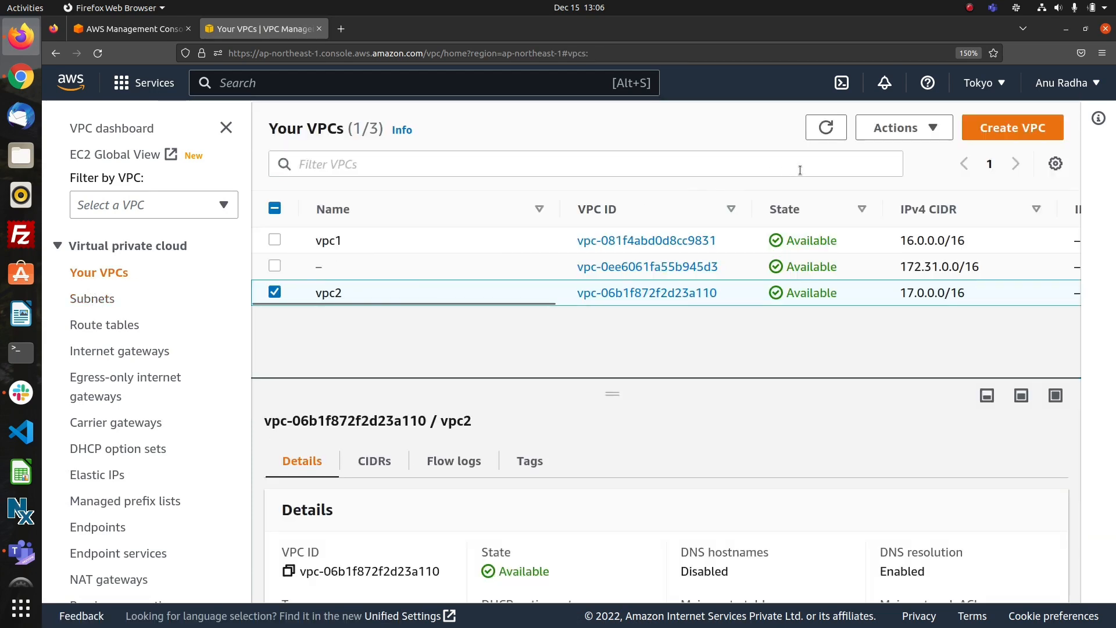
scroll(727, 411, down, 5)
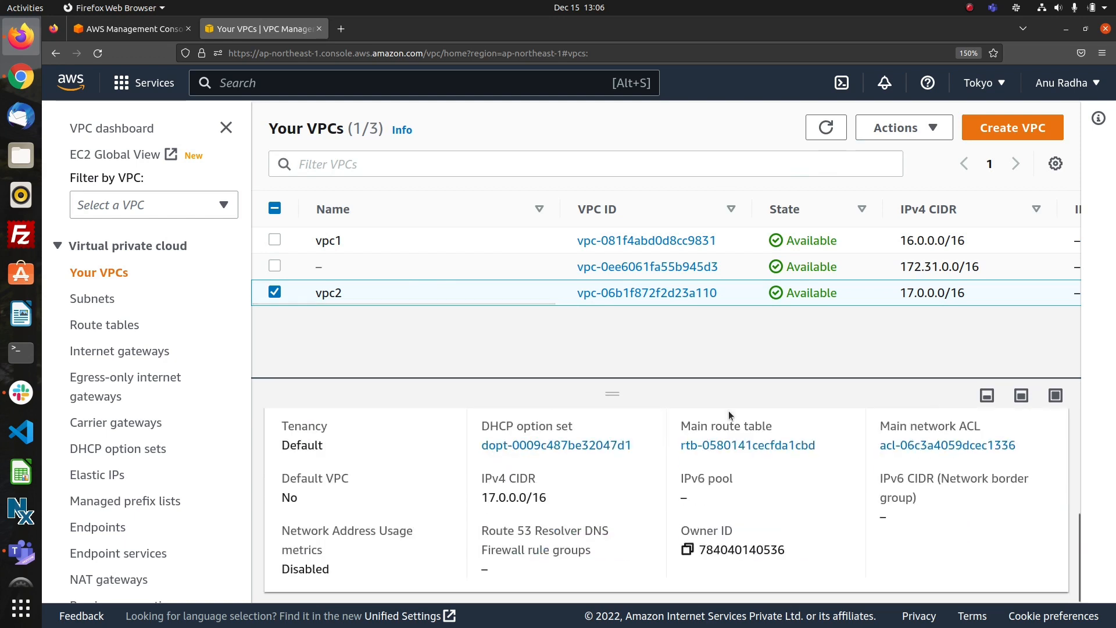
click(736, 447)
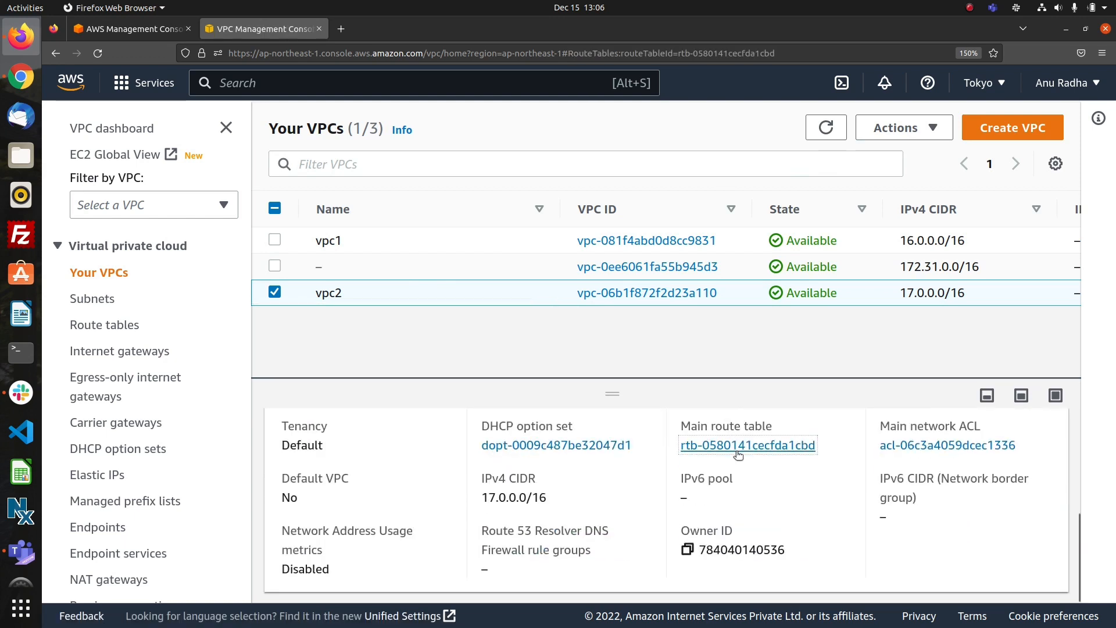
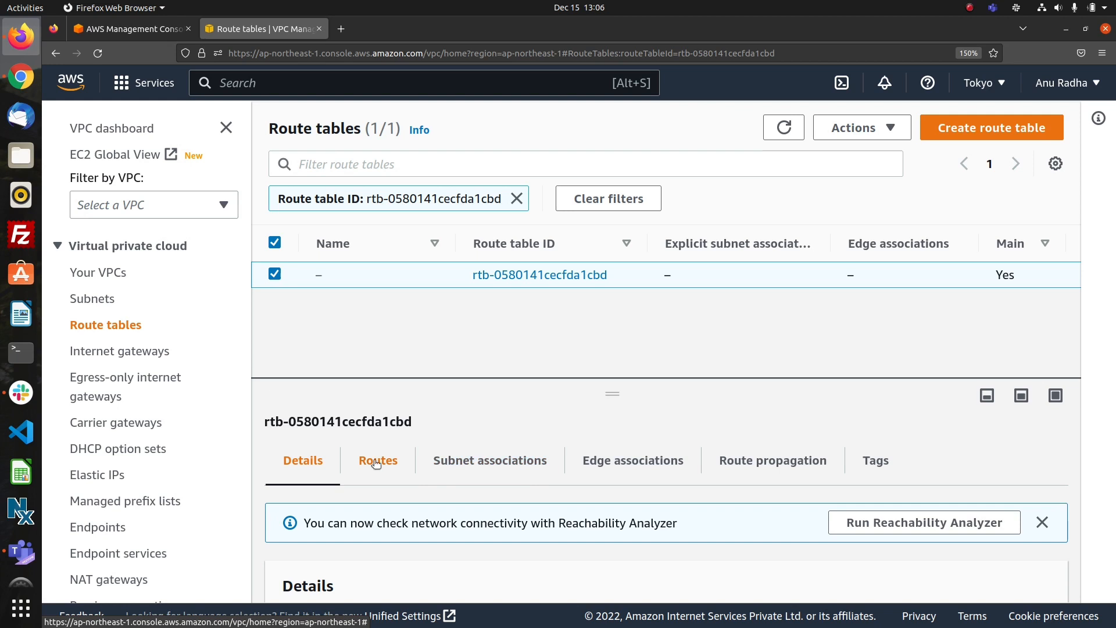
Check the routes of vpc2's main route table and open them for editing.
scroll(566, 448, down, 3)
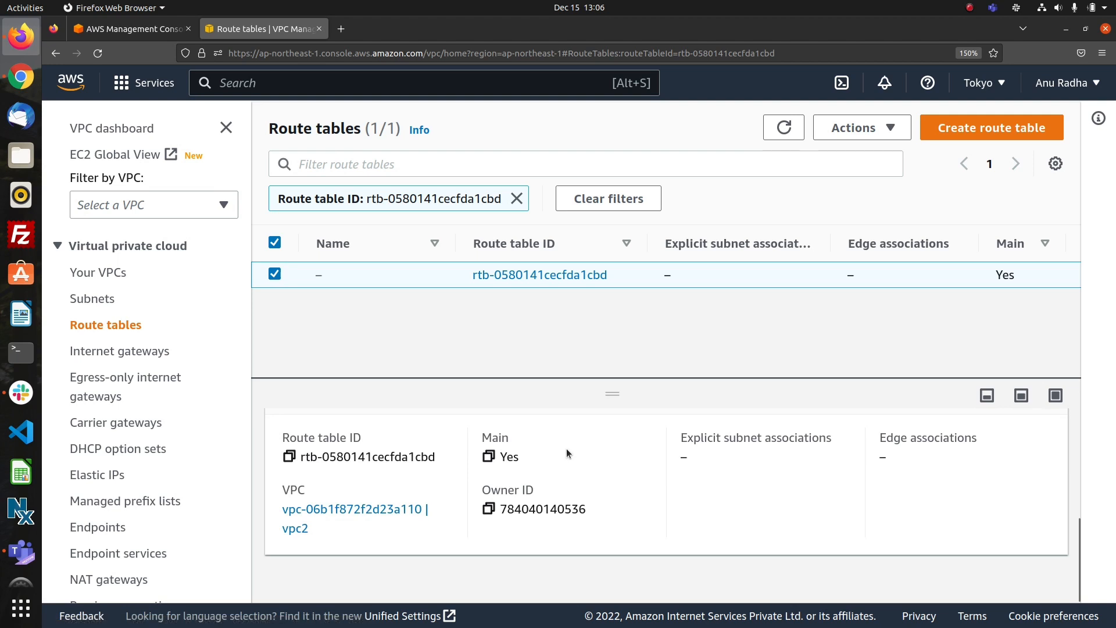
scroll(566, 448, up, 3)
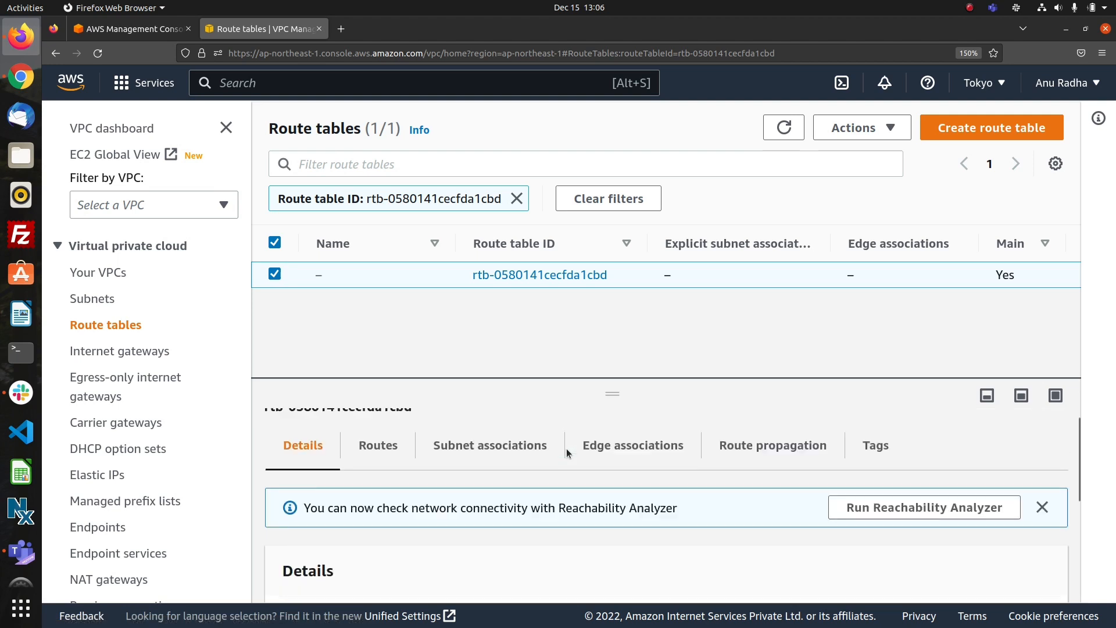
click(389, 467)
scroll(465, 522, down, 3)
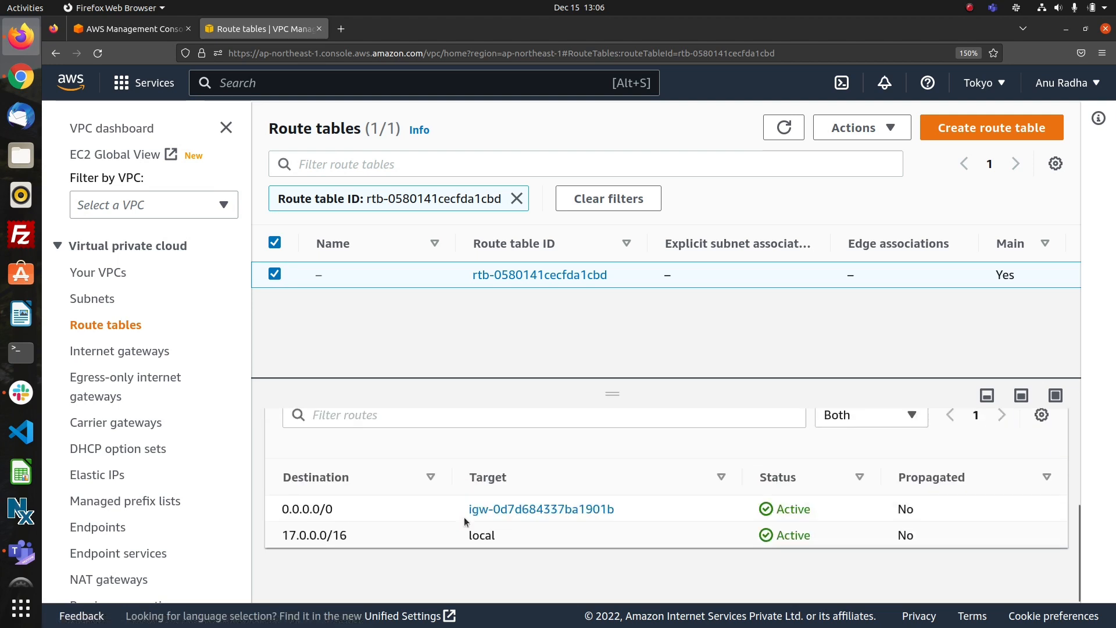
scroll(982, 476, up, 2)
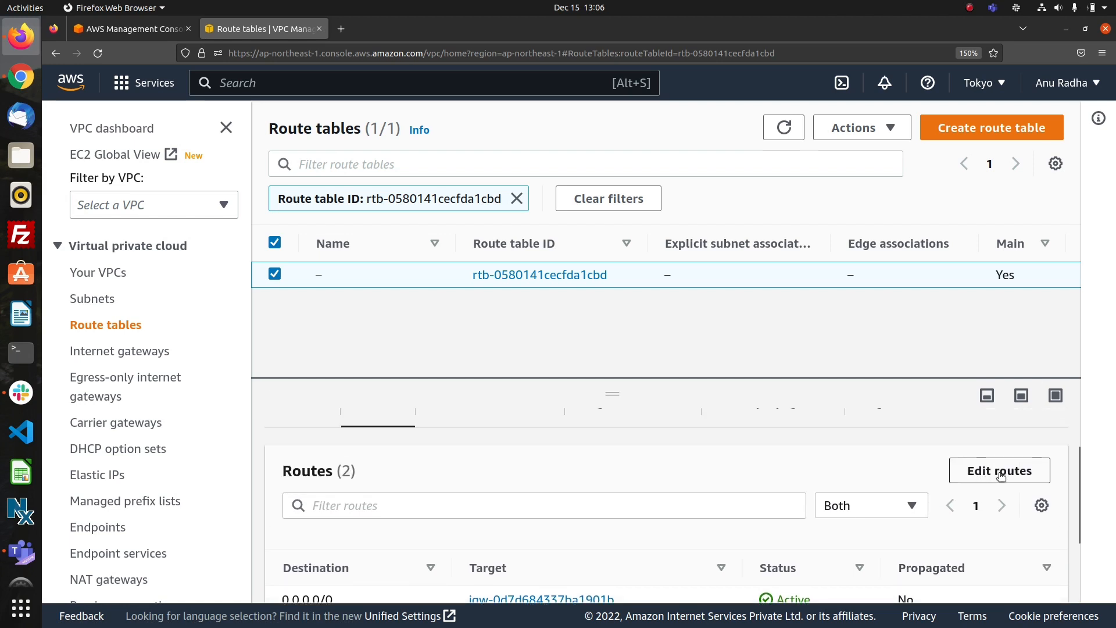
click(1000, 472)
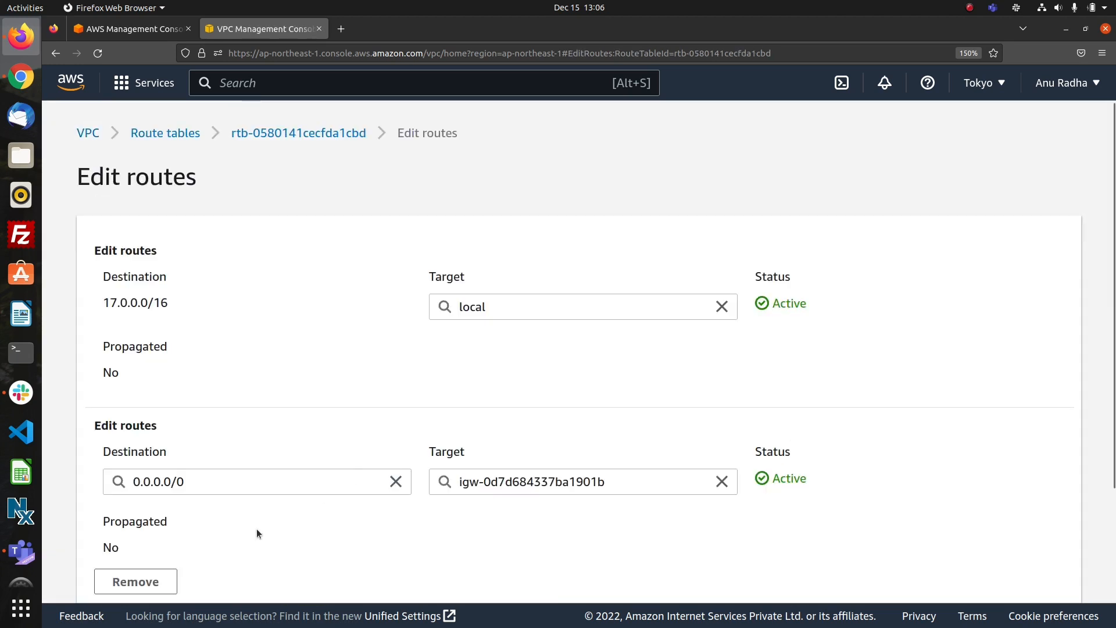
Remove the 0.0.0.0/0 route from vpc2's main route table and add it again with internet gateway ig2 as target.
click(138, 582)
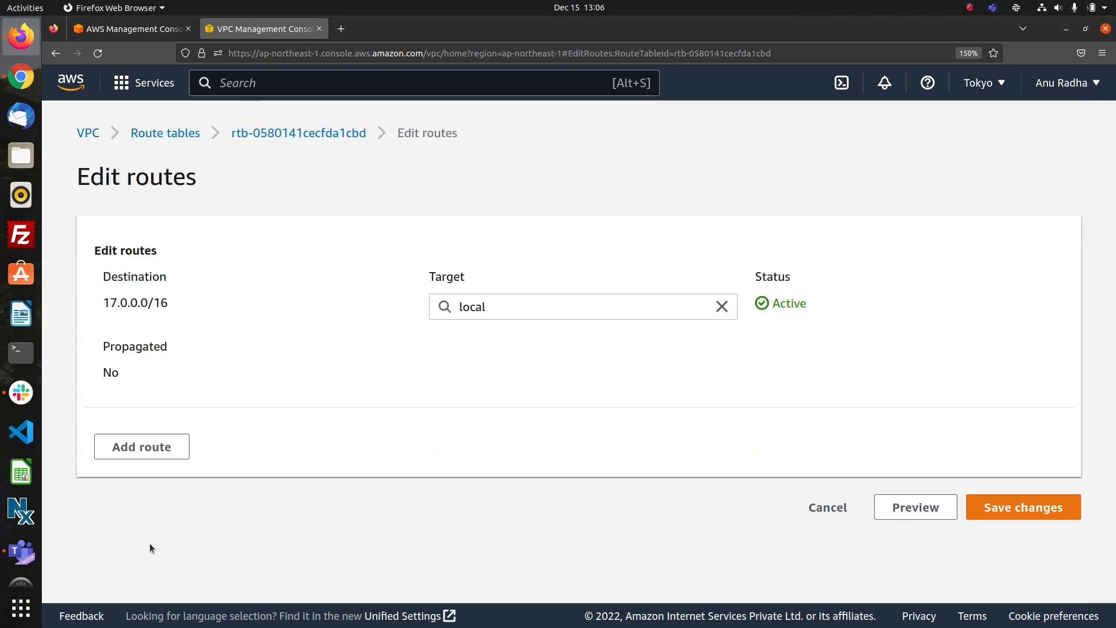
click(152, 458)
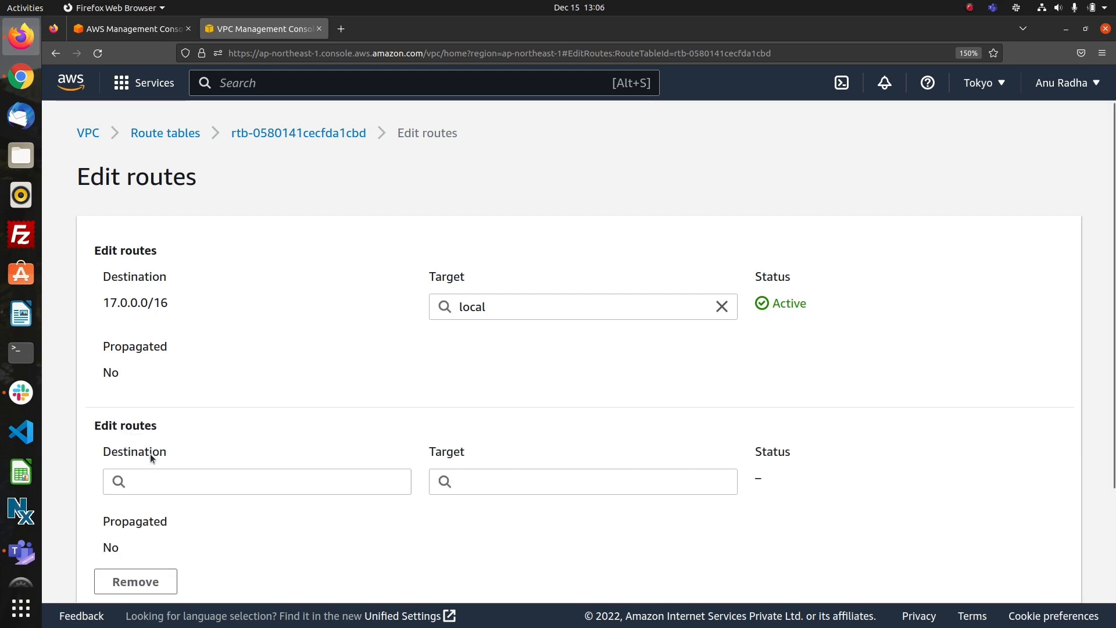
click(154, 480)
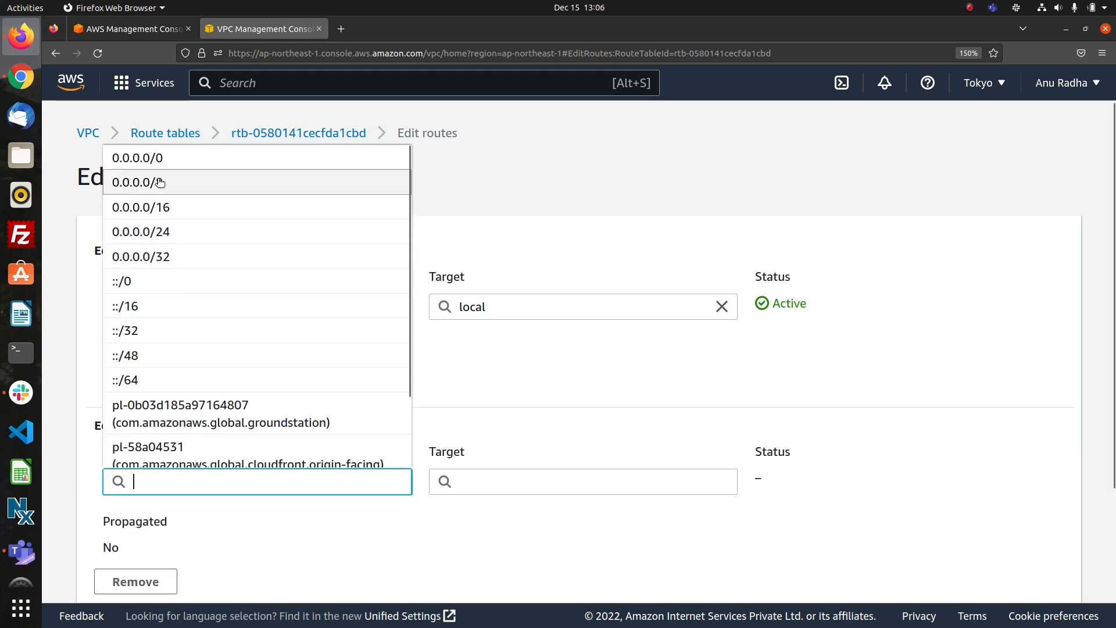
click(156, 159)
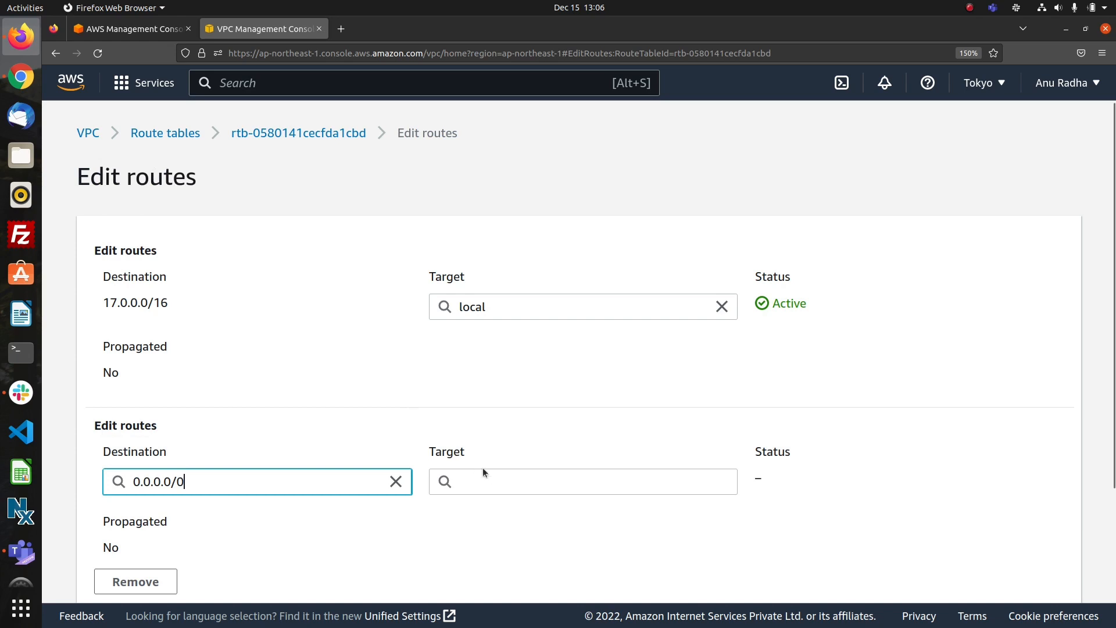
click(494, 480)
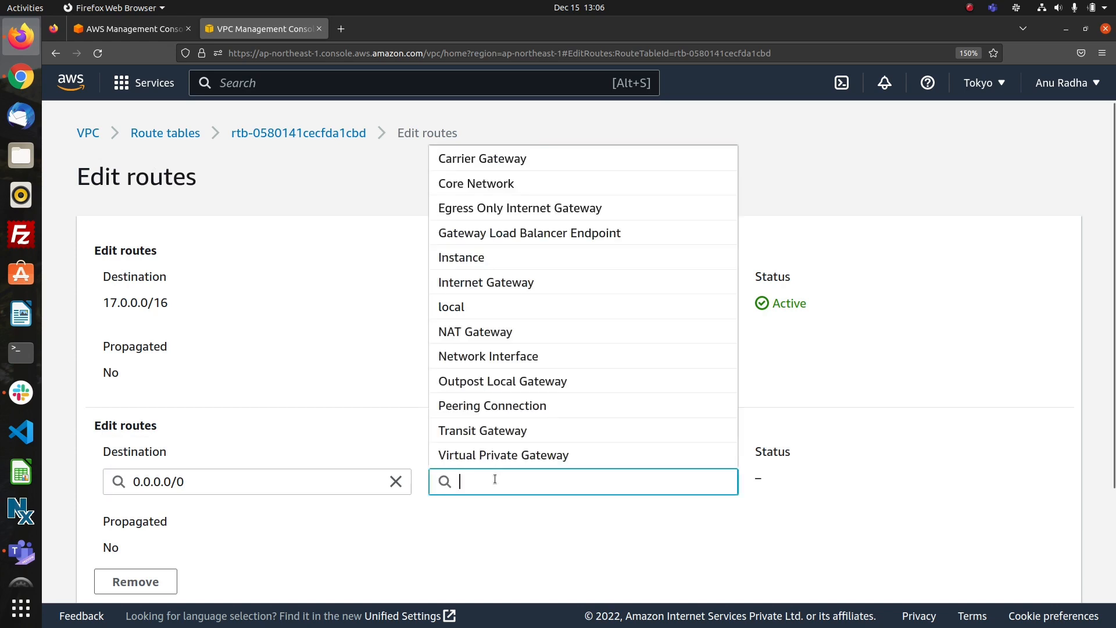
click(499, 281)
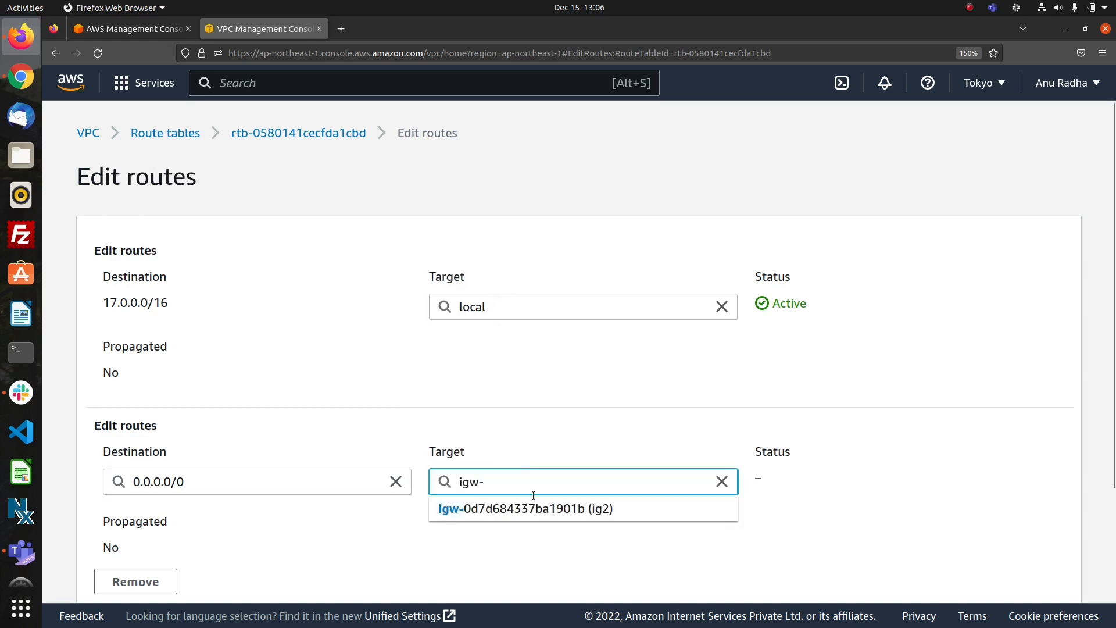
click(534, 507)
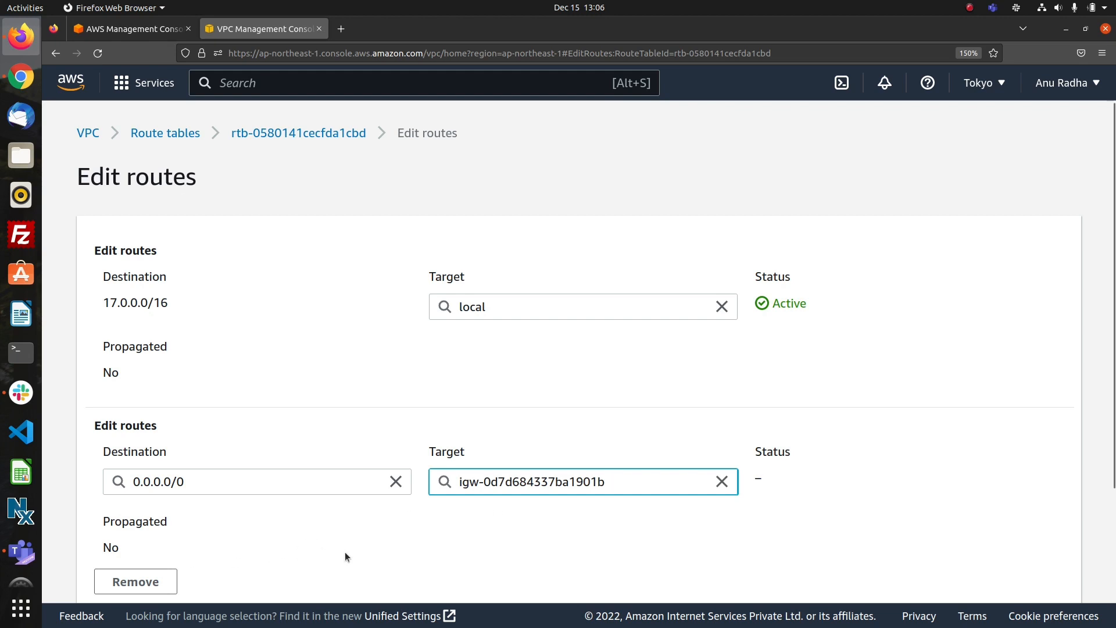
Add a route to vpc2's main route table with destination 16.0.0.0/16 and transit gateway transitatt2 as target, and save the changes.
scroll(345, 557, down, 5)
click(146, 517)
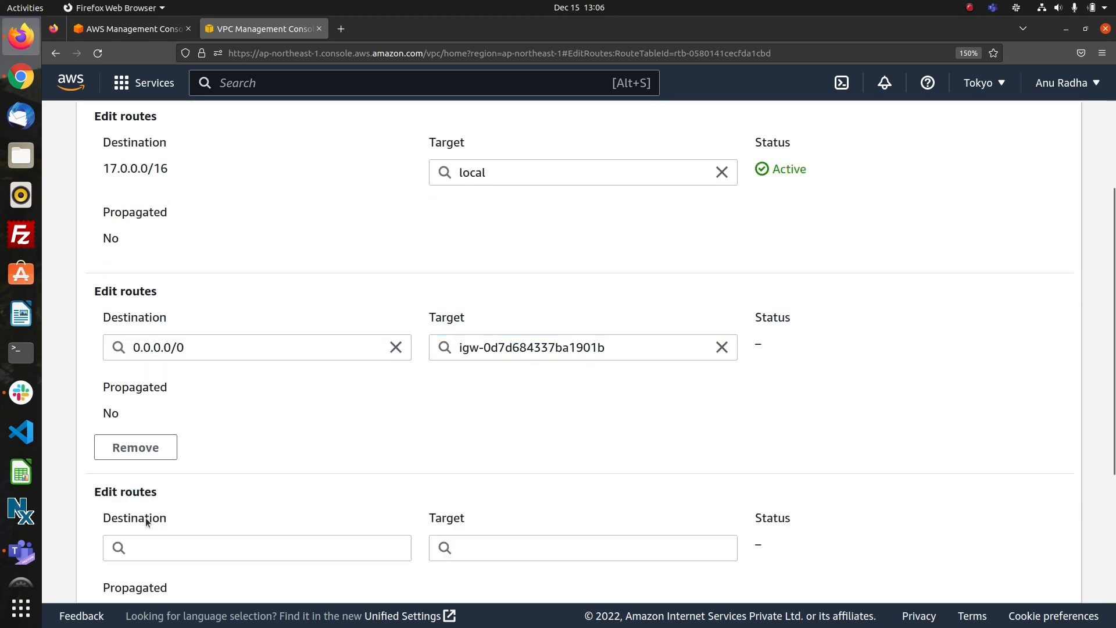
click(208, 549)
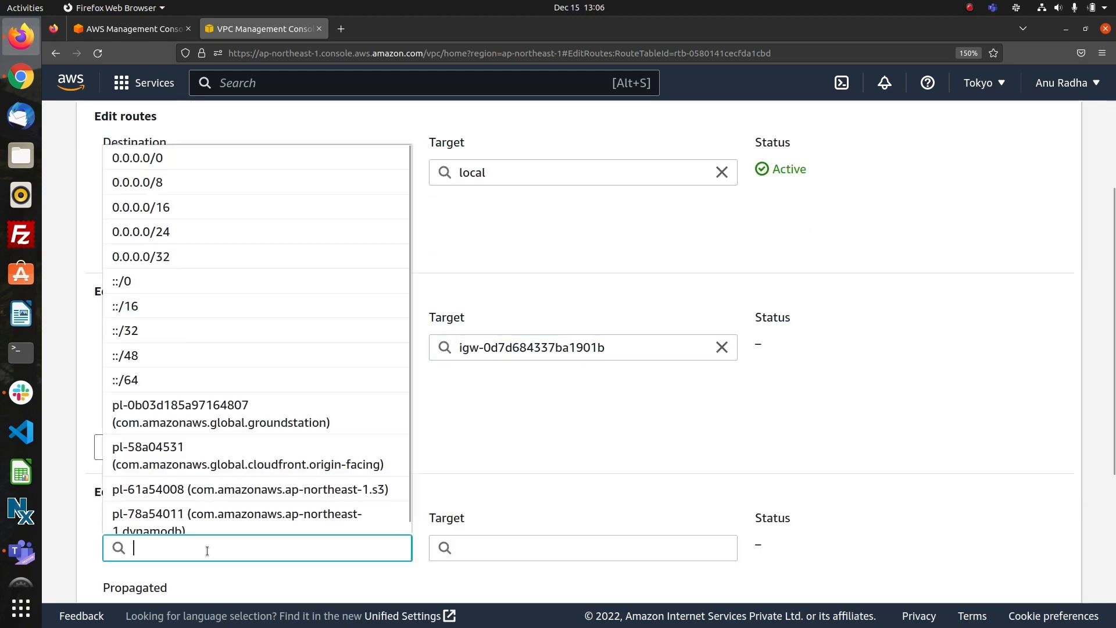
text(16)
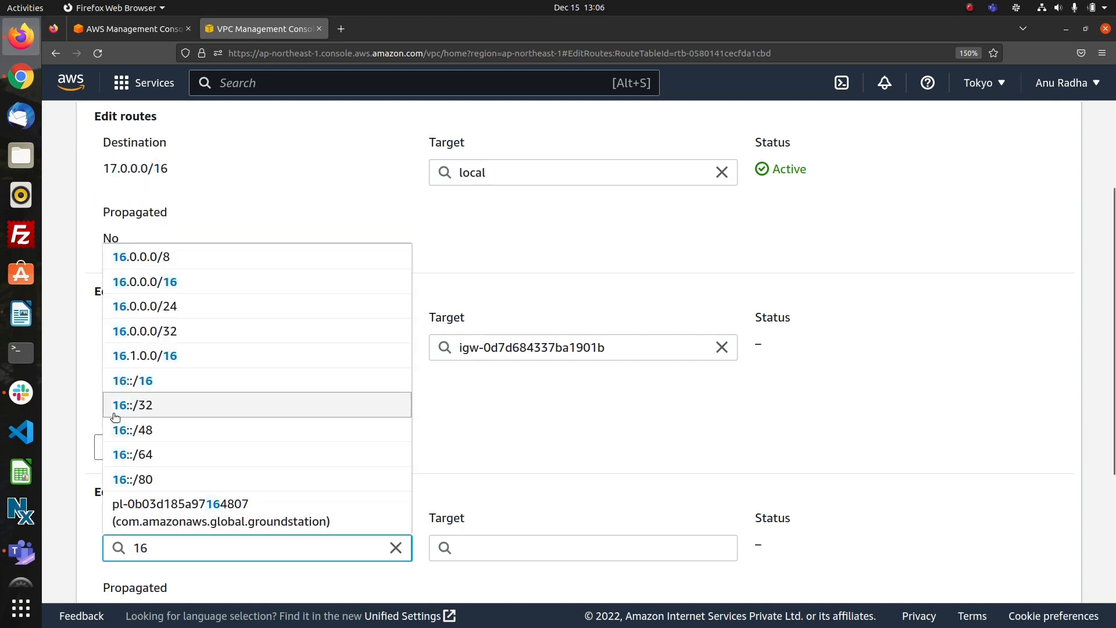
click(158, 281)
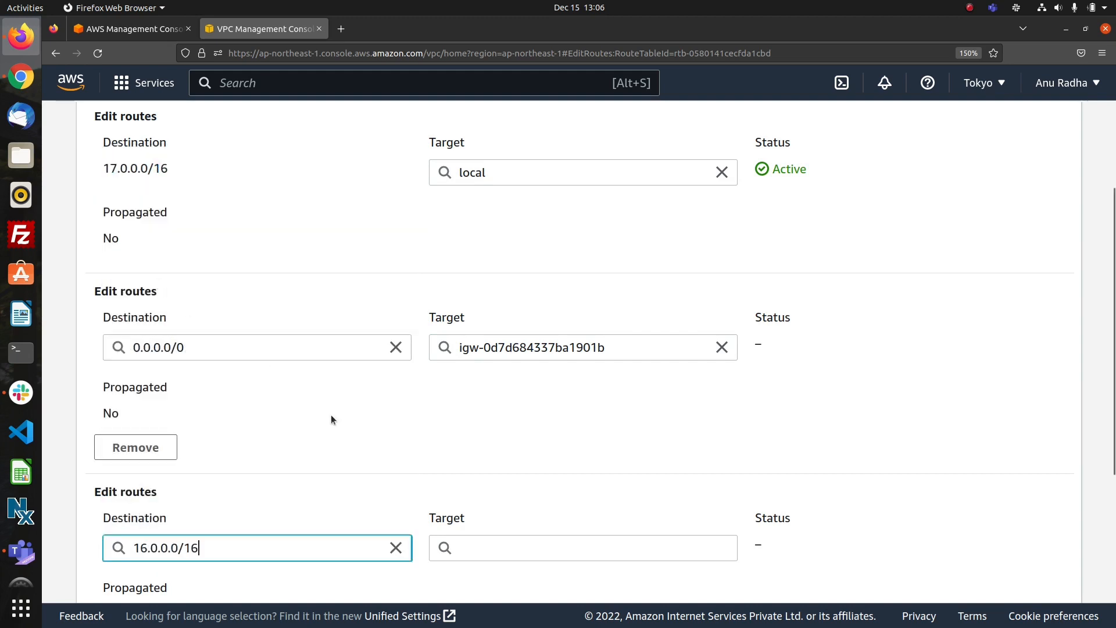
scroll(394, 424, down, 3)
click(516, 349)
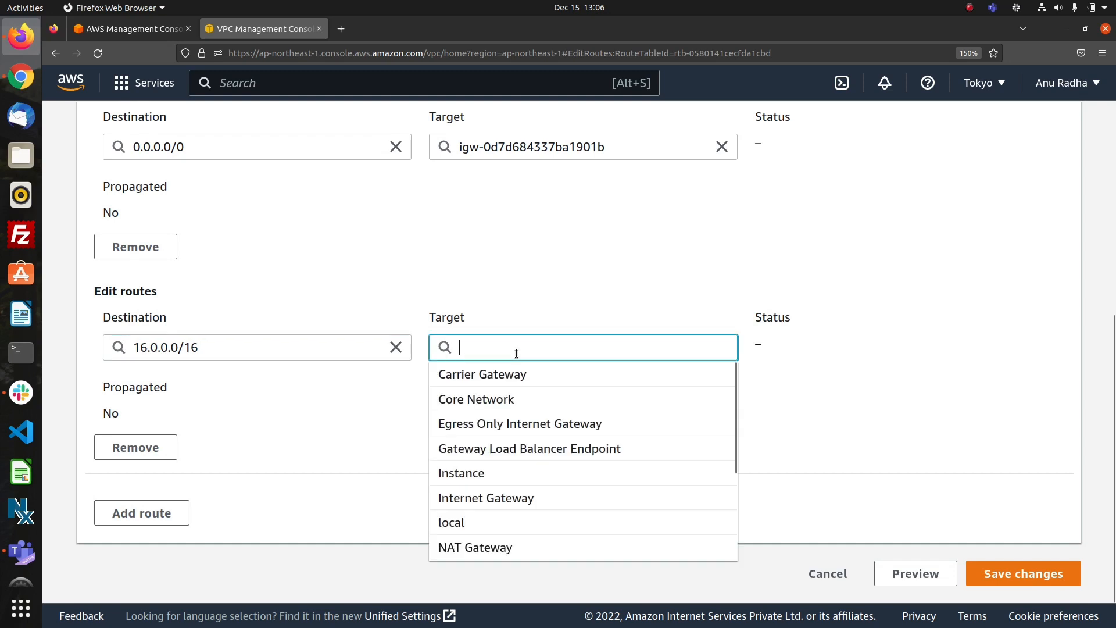
scroll(508, 525, down, 2)
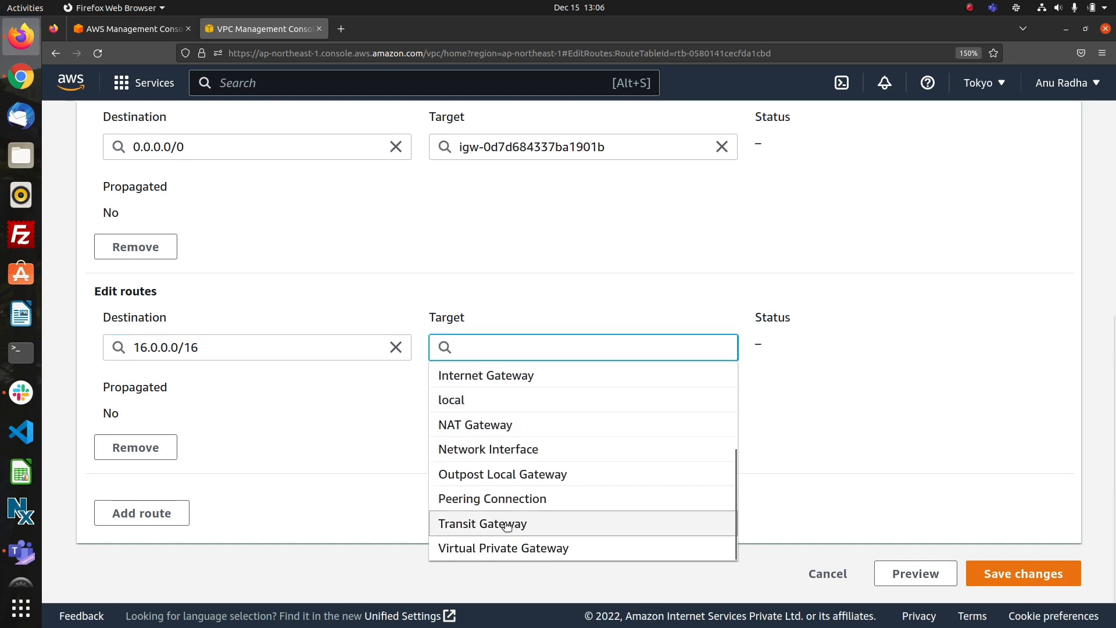
click(506, 525)
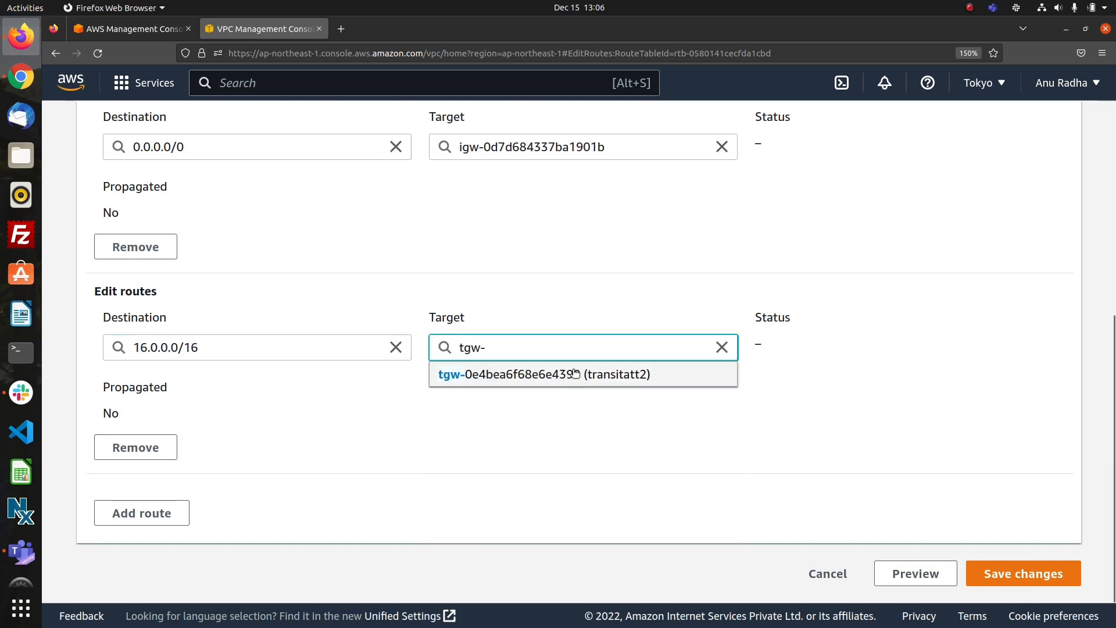
click(574, 373)
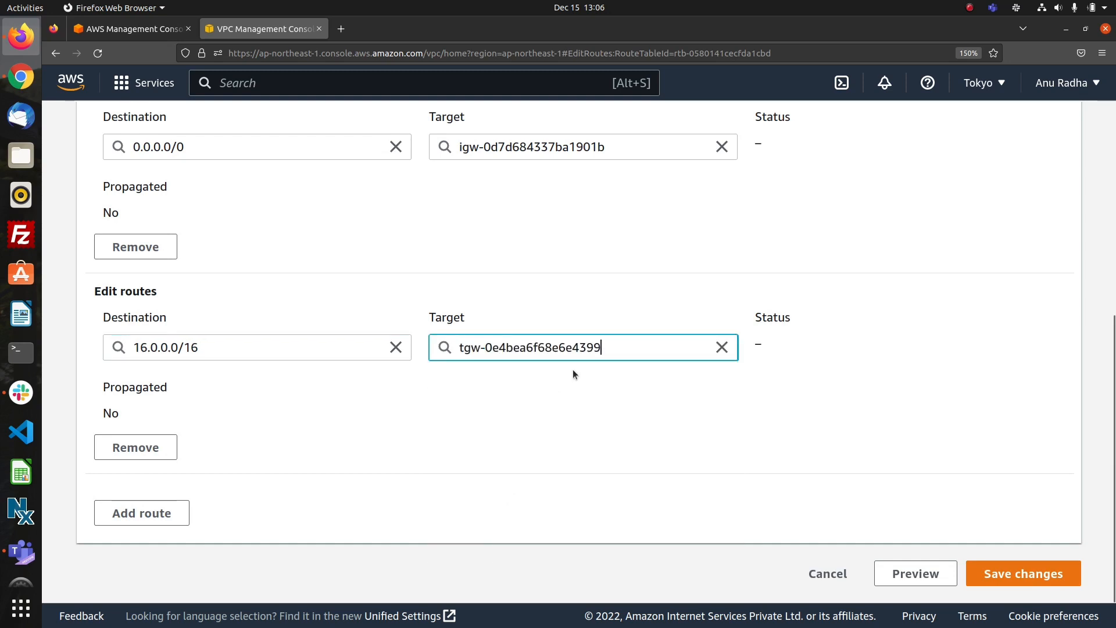
click(1006, 579)
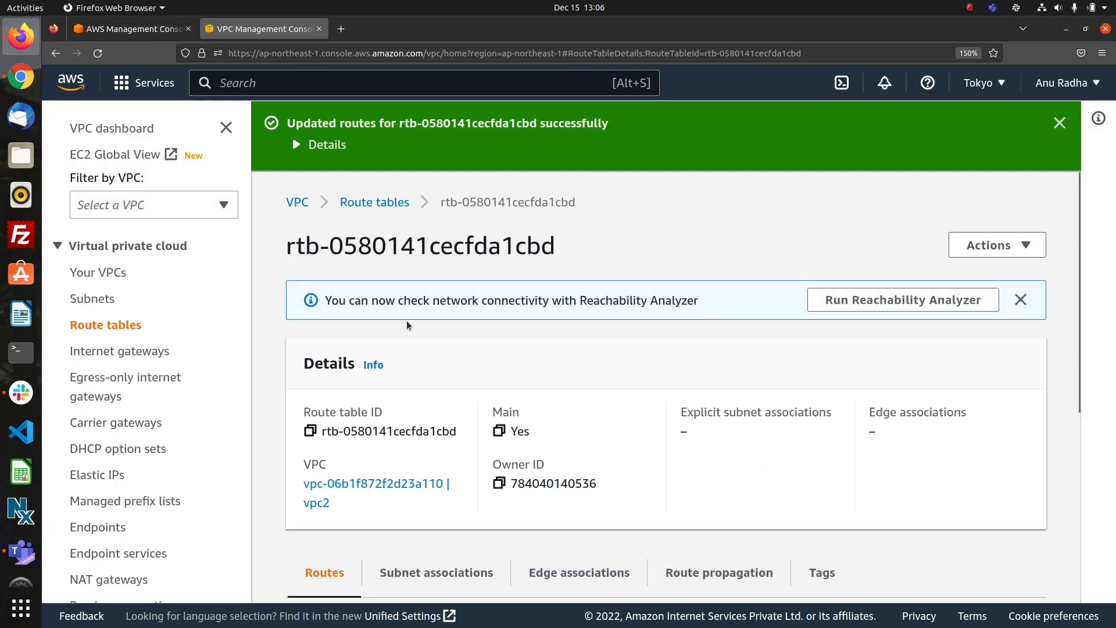
Return to the VPC list, select only vpc1 and open its main route table.
click(349, 205)
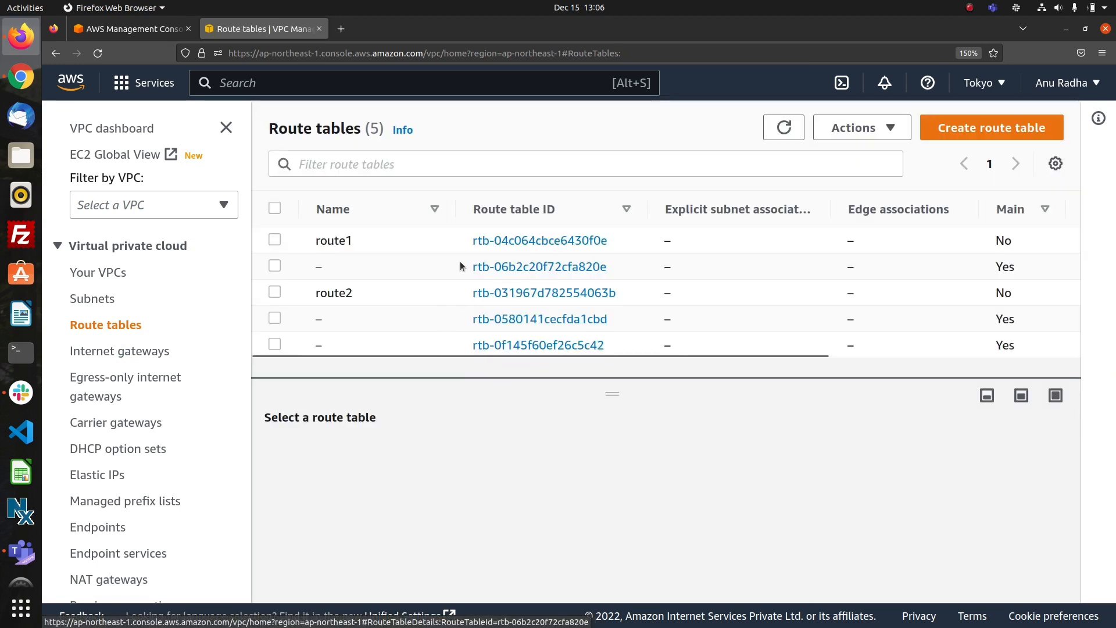
click(90, 273)
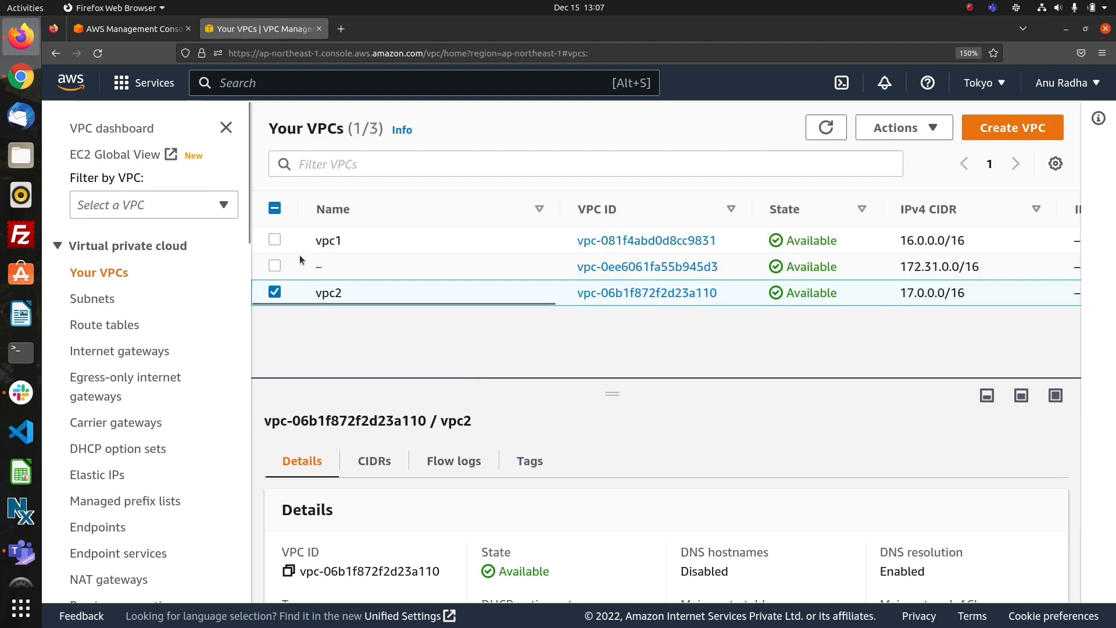
click(275, 250)
click(276, 292)
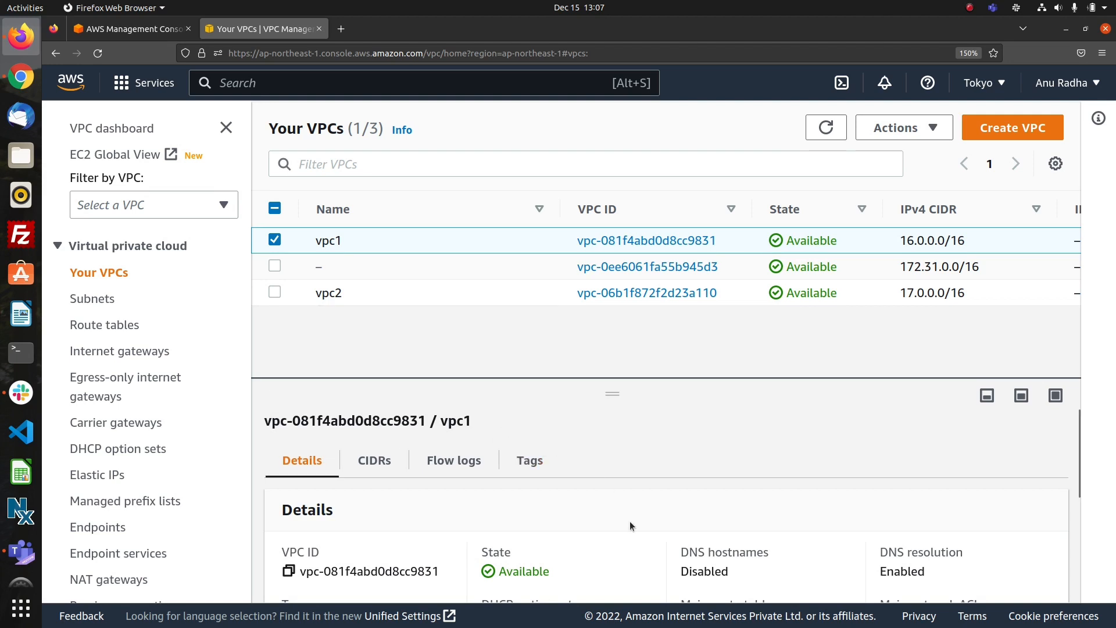
scroll(630, 520, down, 3)
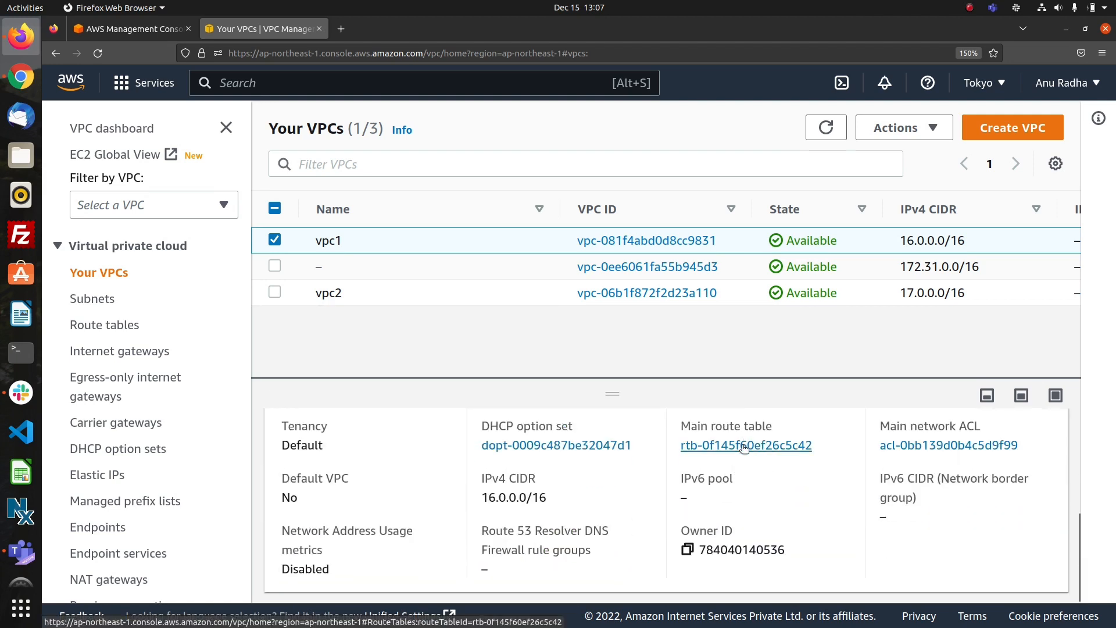
click(740, 451)
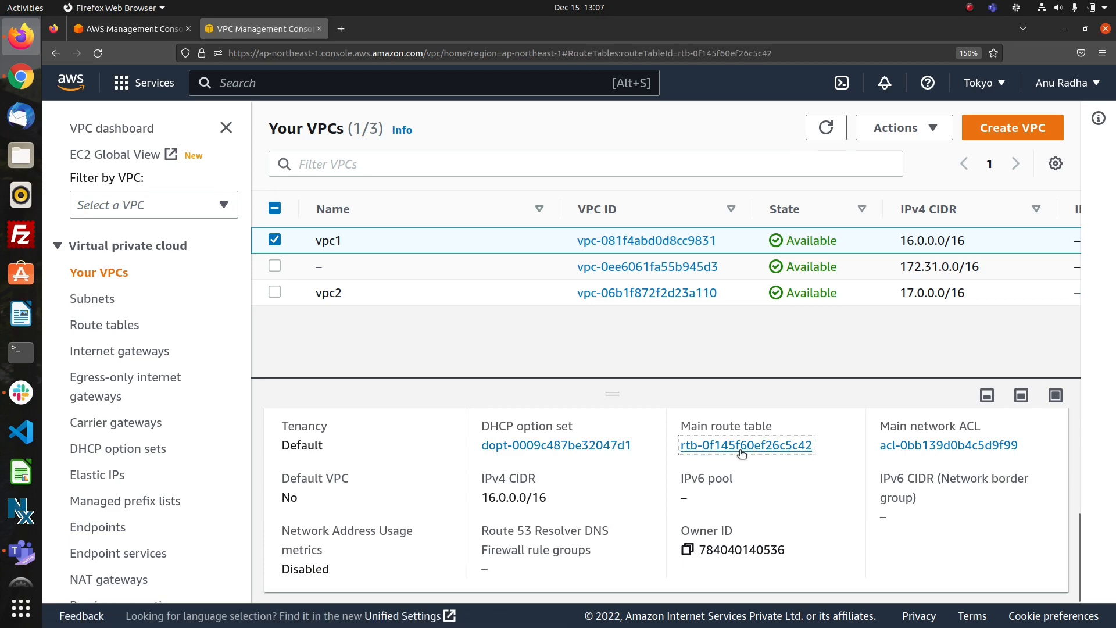
Check the routes of vpc1's main route table and open them for editing.
scroll(597, 439, down, 3)
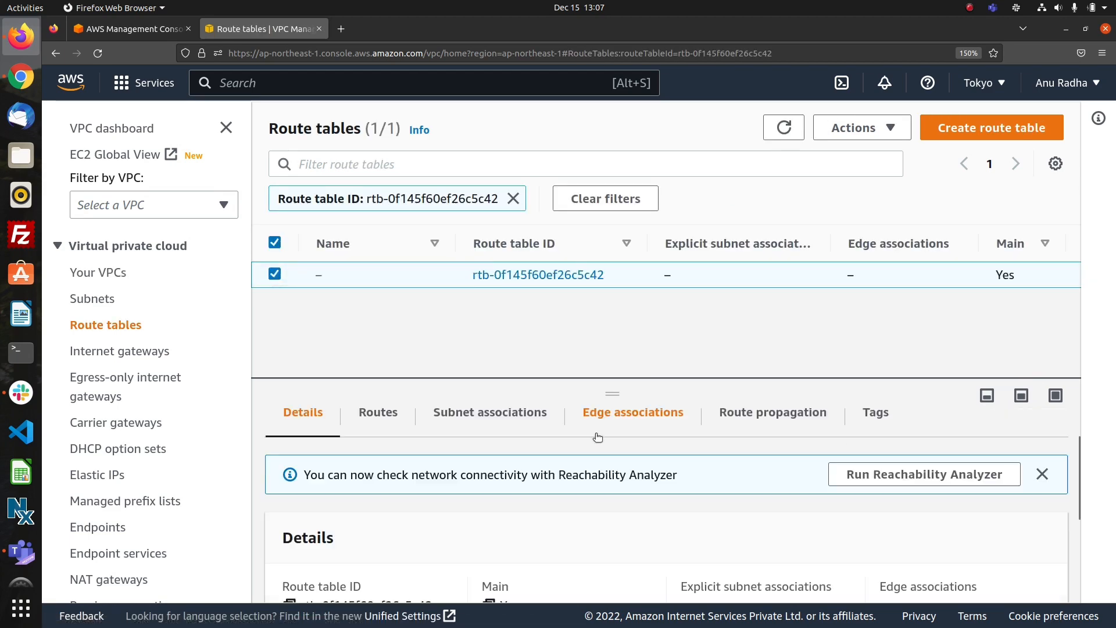
scroll(598, 439, up, 3)
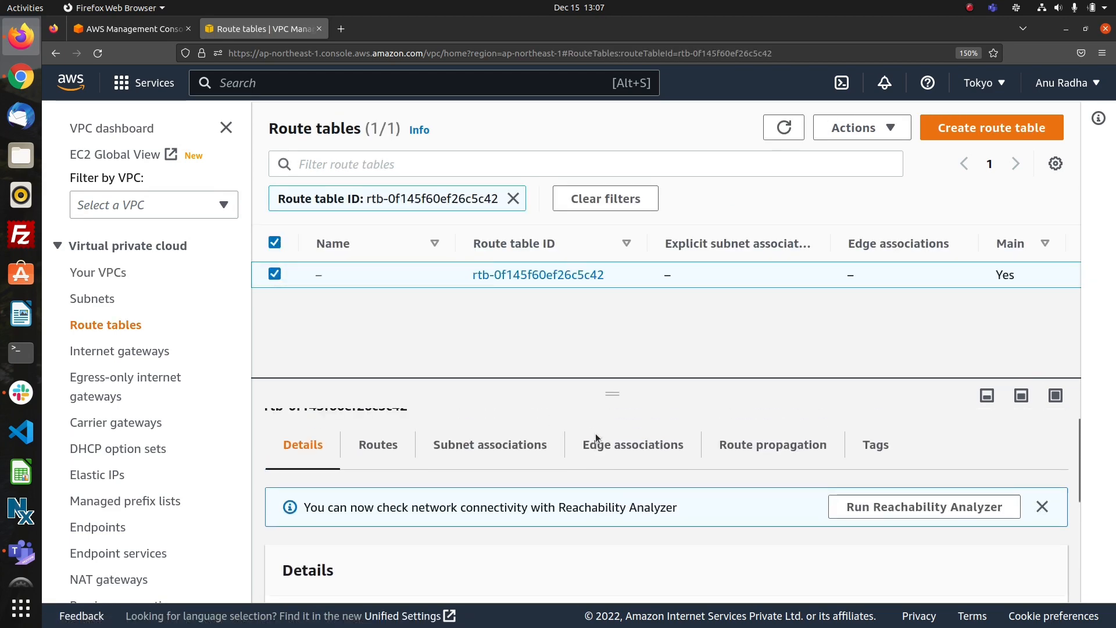
click(385, 451)
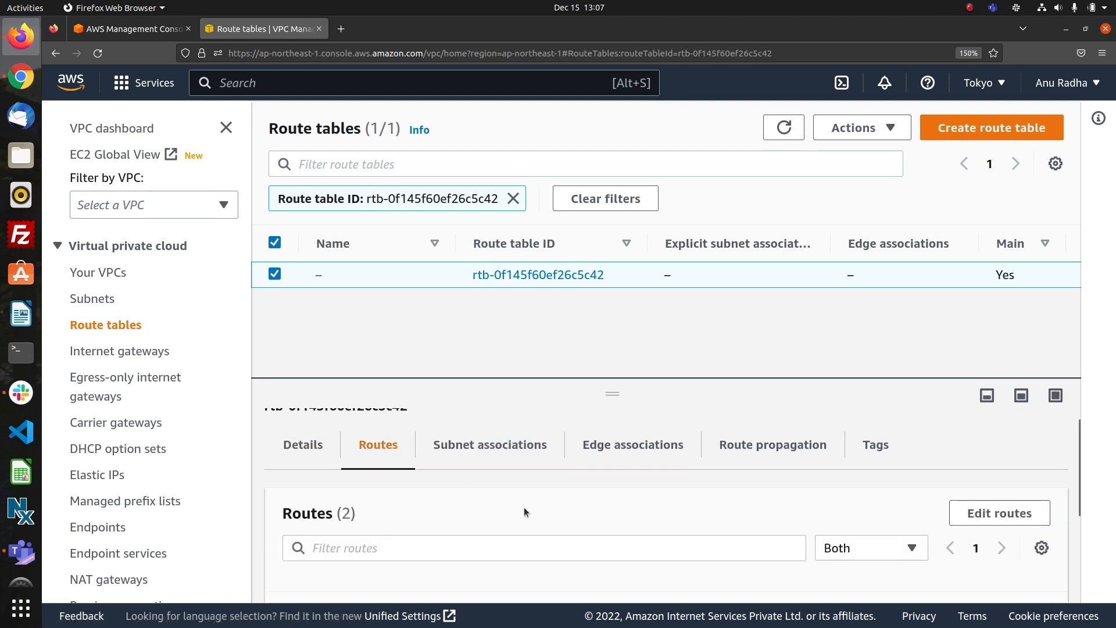
scroll(524, 507, down, 4)
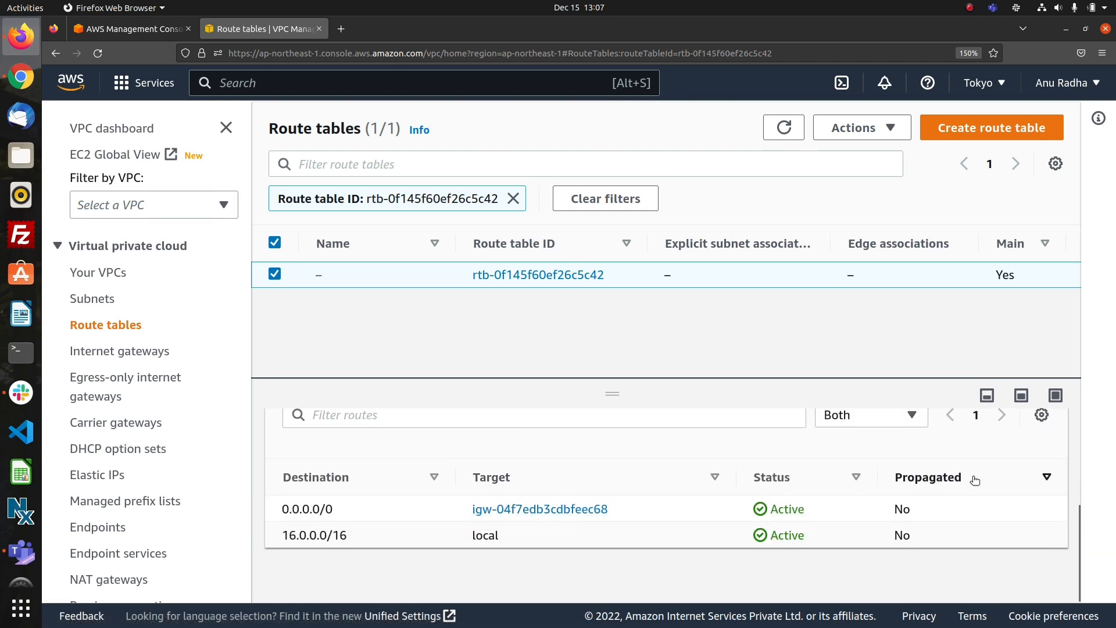
scroll(953, 465, up, 4)
click(1001, 525)
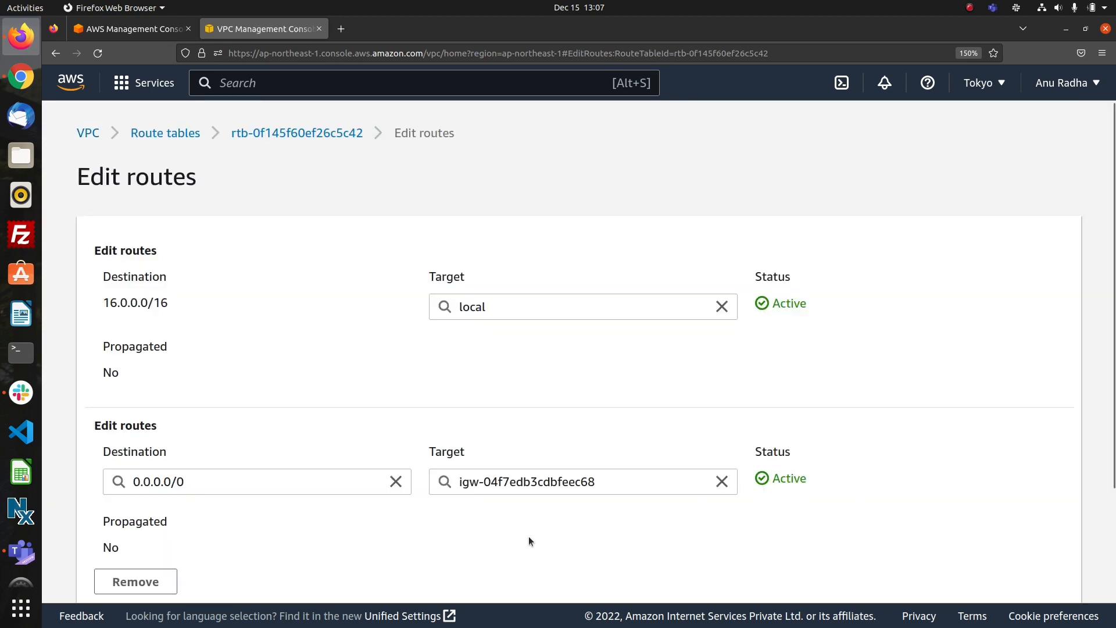
Add a route to vpc1's main route table with destination 17.0.0.0/16 and transit gateway tgw-0e4bea6f68e6e4399 as target, and save the changes.
scroll(528, 537, down, 3)
click(156, 514)
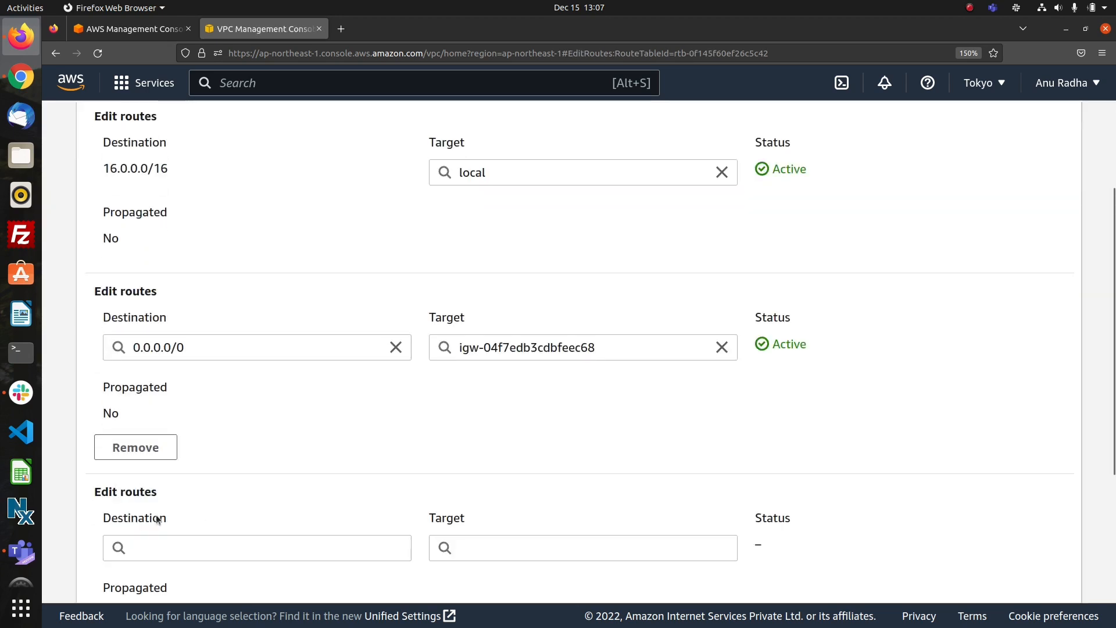
click(170, 539)
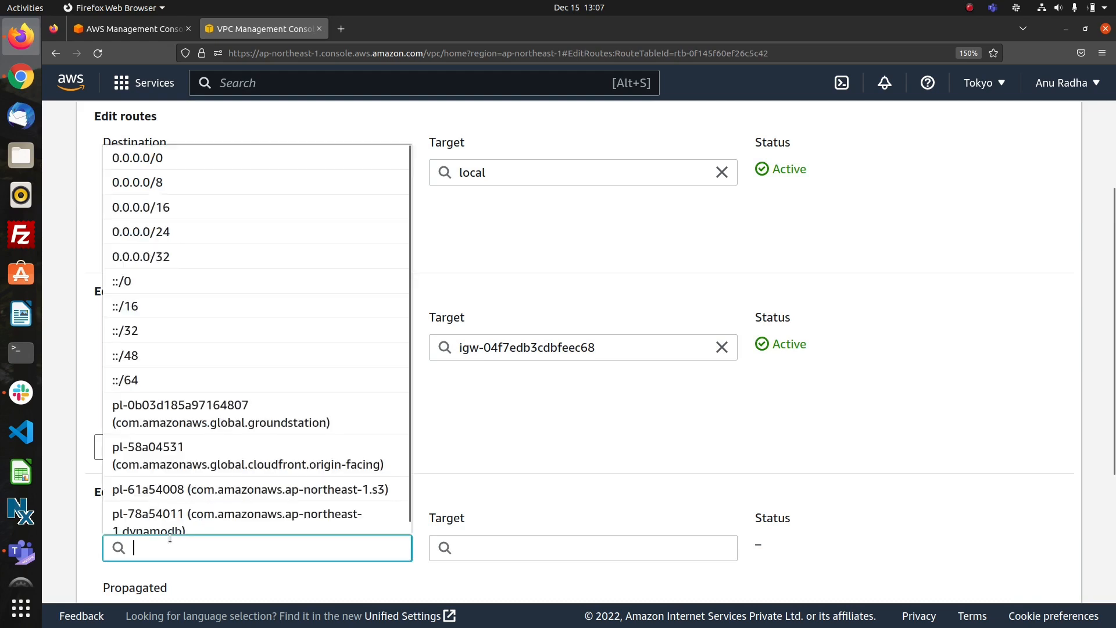
text(17)
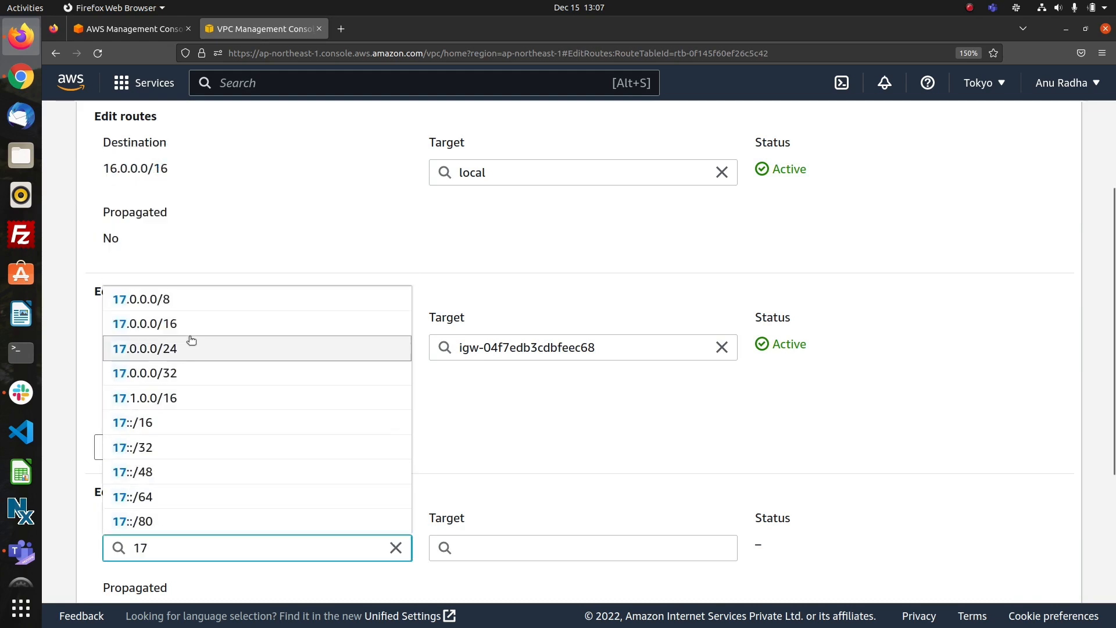
click(190, 331)
click(491, 546)
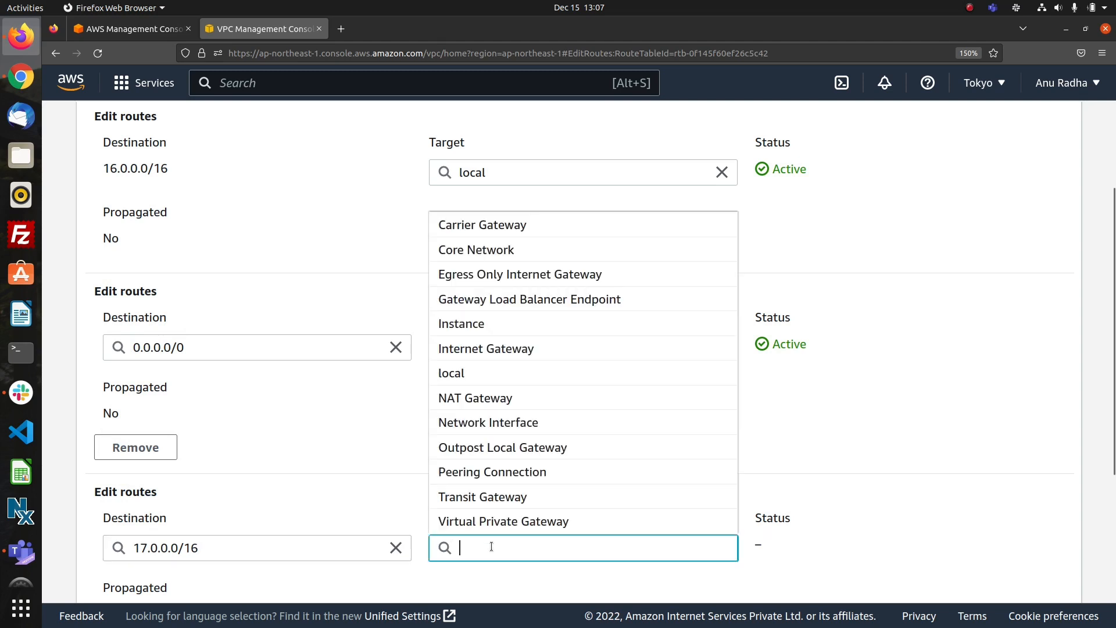
click(514, 498)
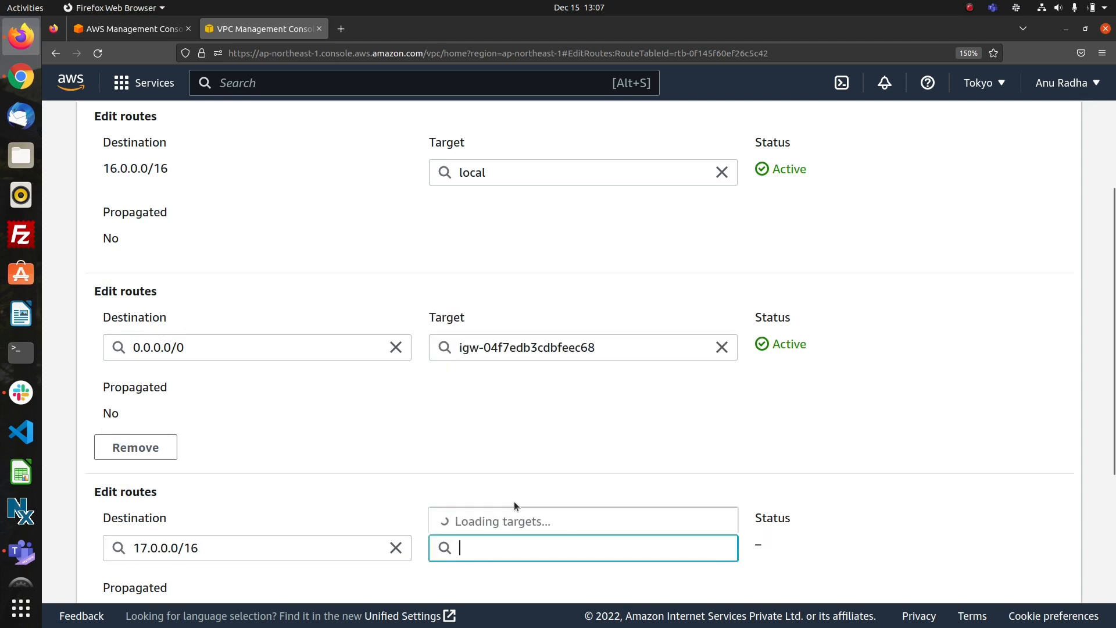
click(548, 522)
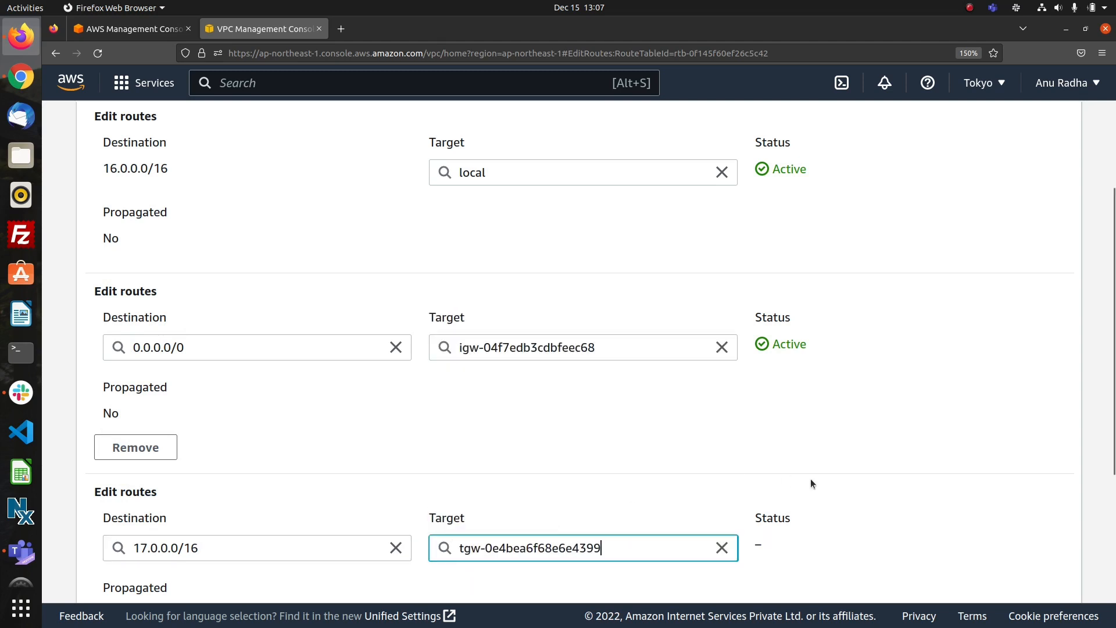
scroll(811, 480, down, 5)
click(999, 570)
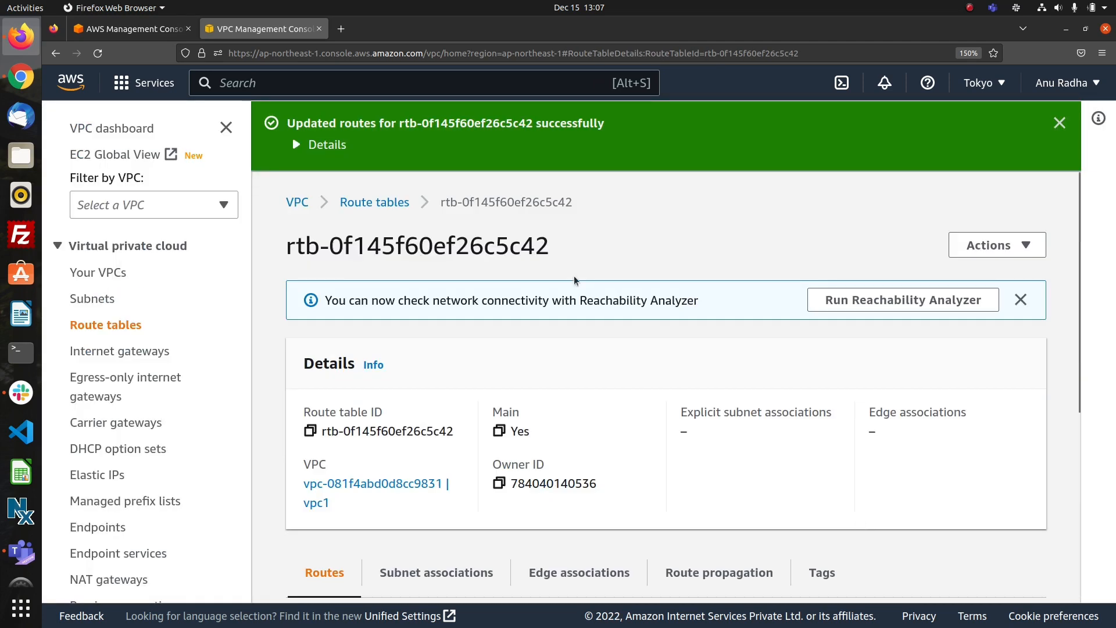
Go to the EC2 instances list, start launching a new instance and name it inst1.
click(148, 82)
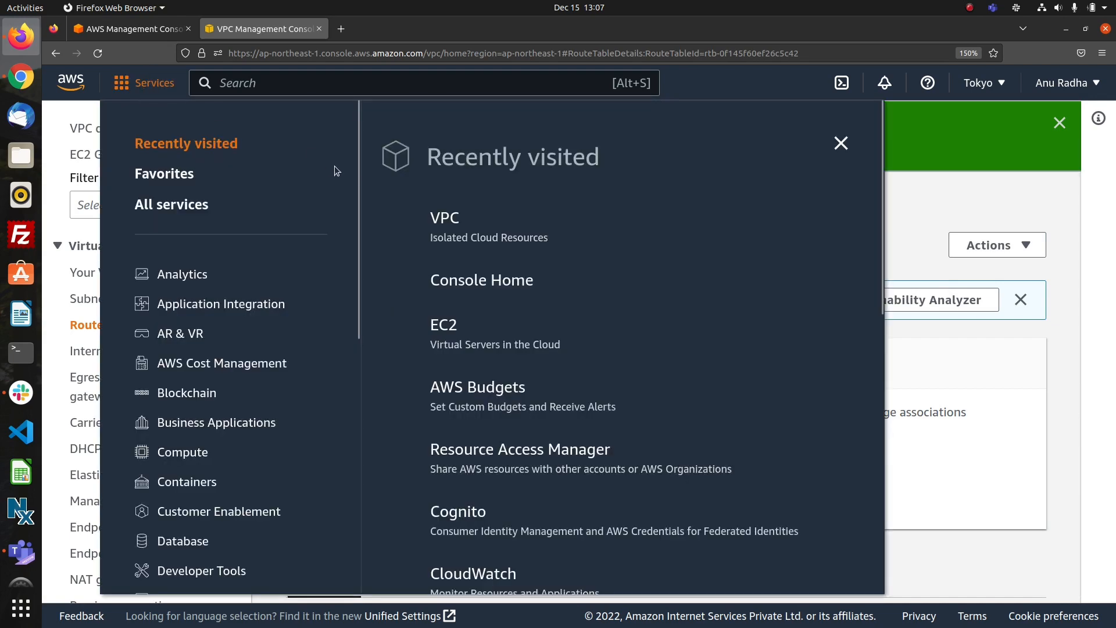
click(444, 327)
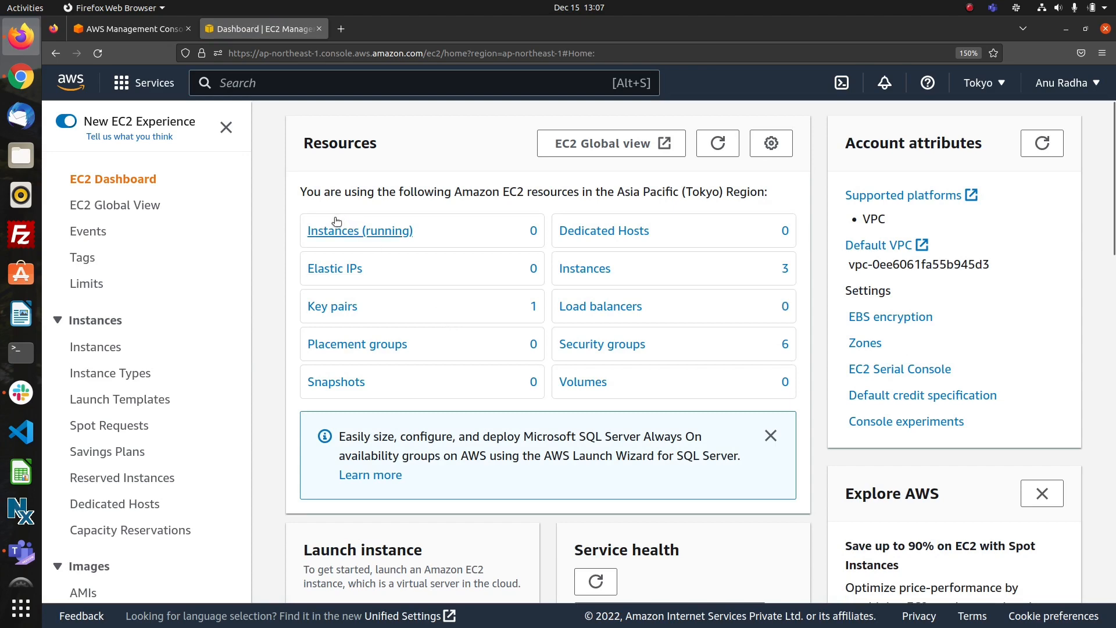
click(335, 232)
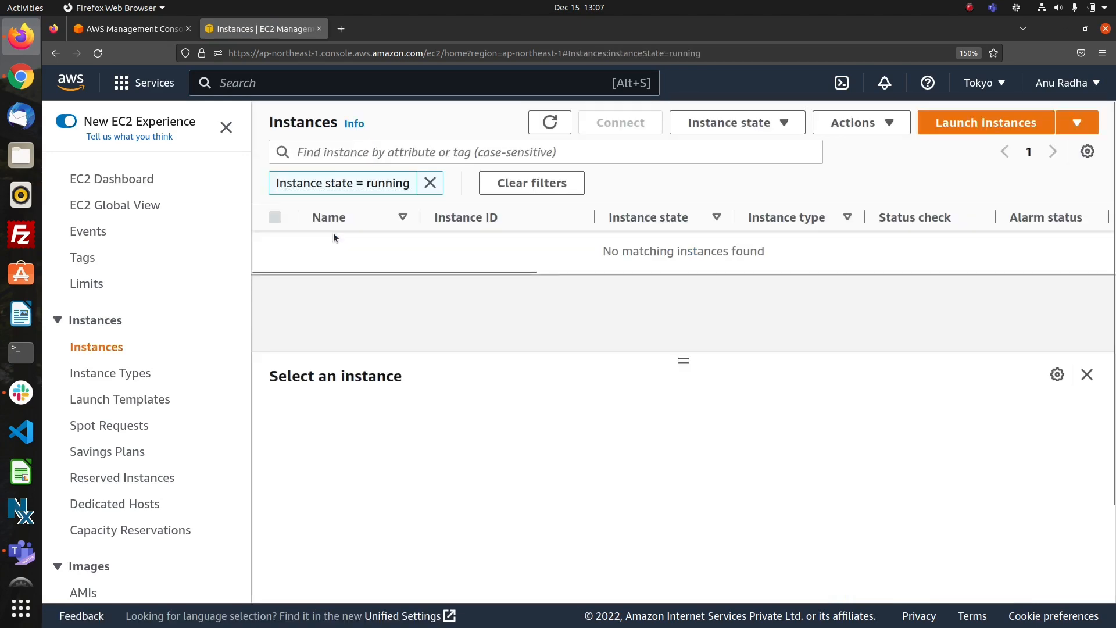
click(958, 121)
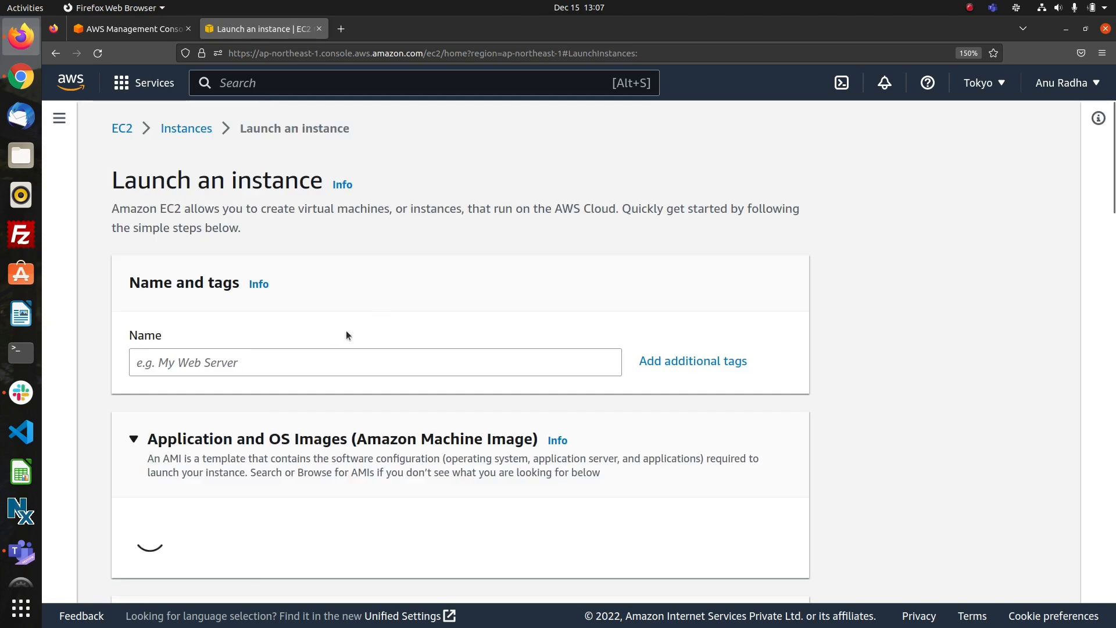
click(315, 357)
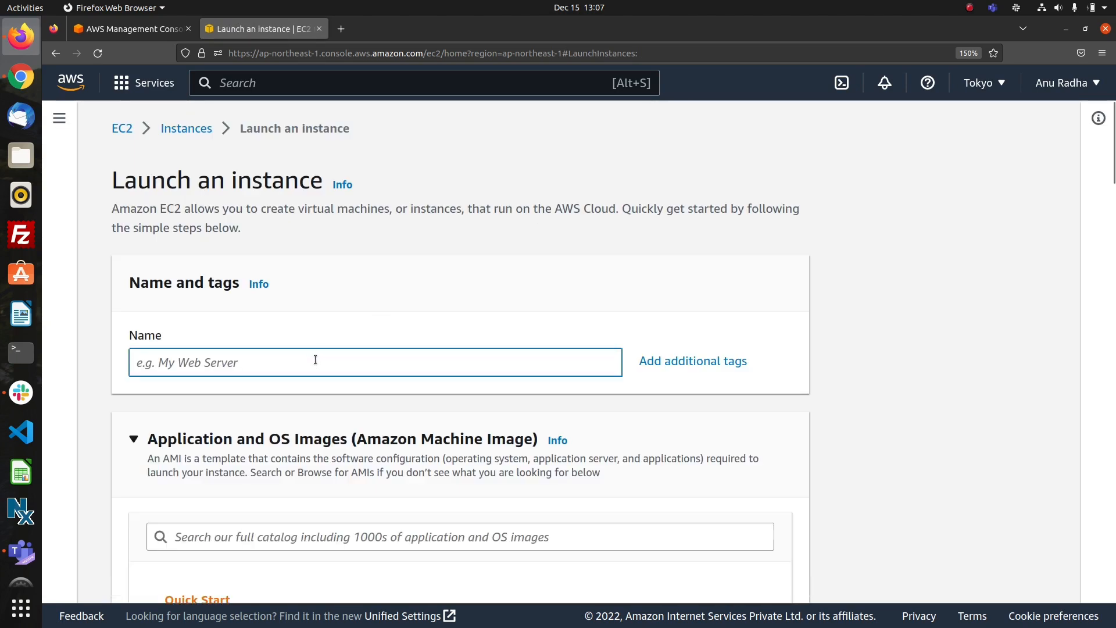
text(ins)
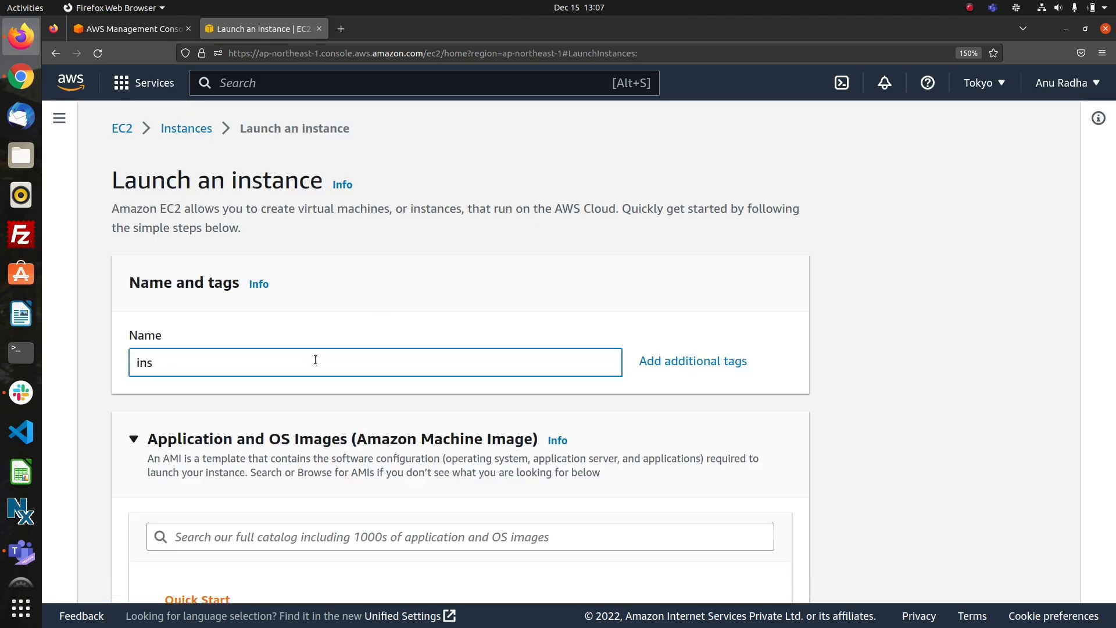
text(t1)
Choose the Ubuntu Server 22.04 LTS image for inst1 and select the existing key pair named keypair.
scroll(446, 418, down, 5)
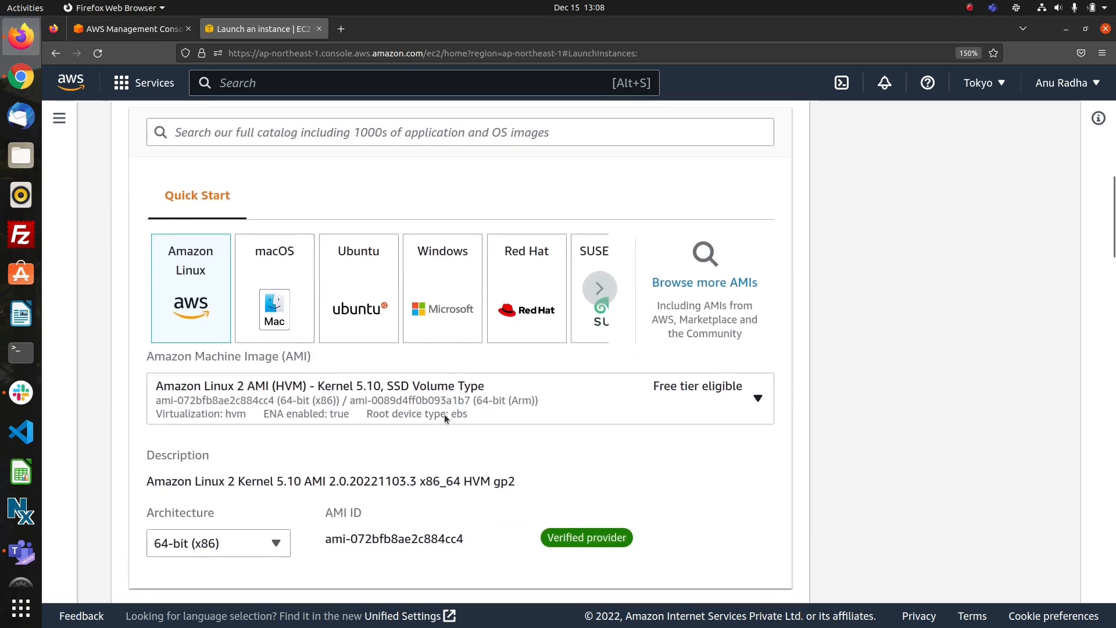
click(367, 315)
scroll(461, 434, down, 6)
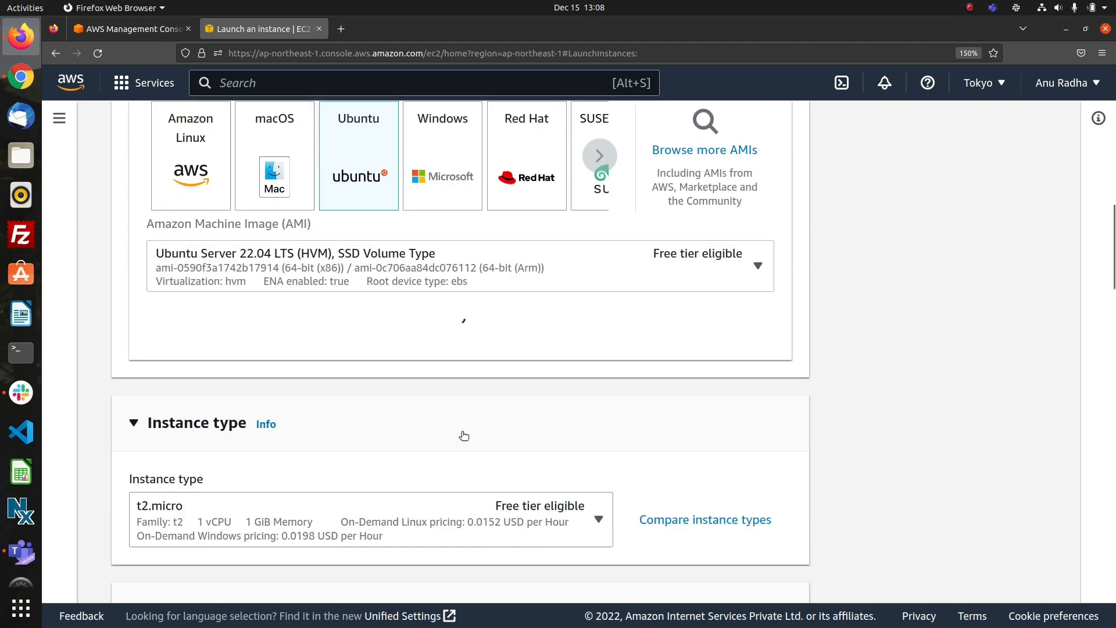
scroll(462, 432, up, 5)
scroll(461, 431, down, 7)
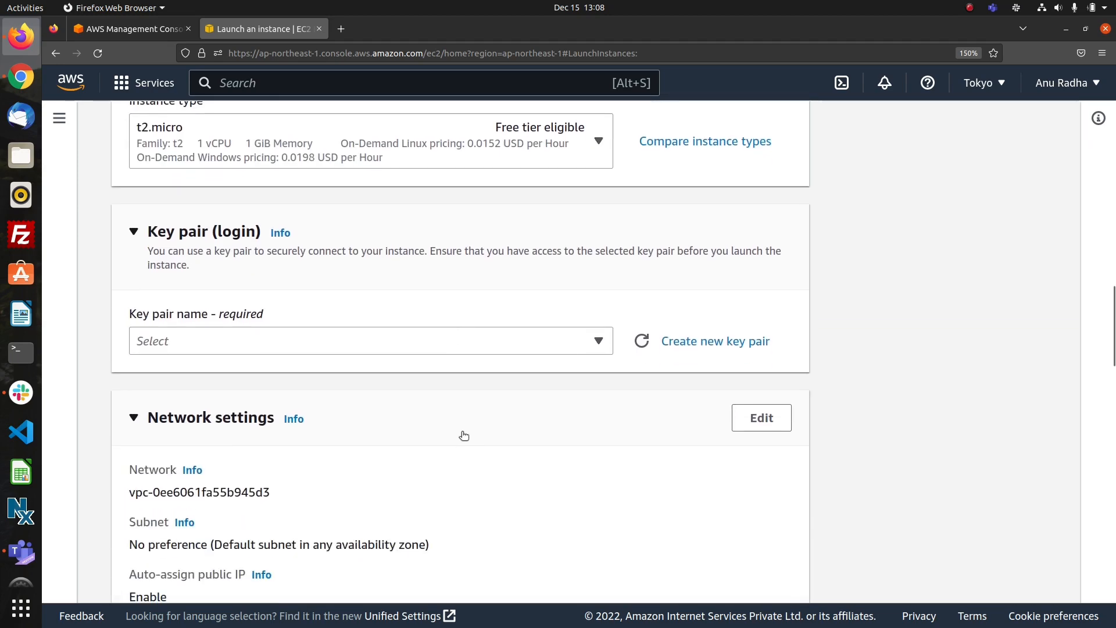
click(489, 346)
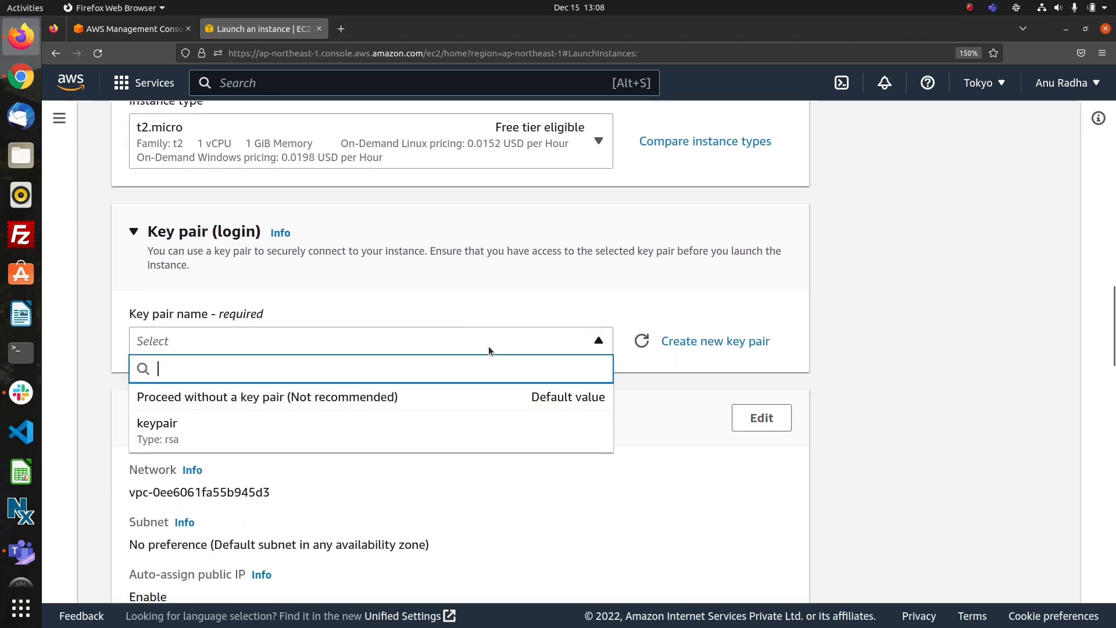
click(378, 440)
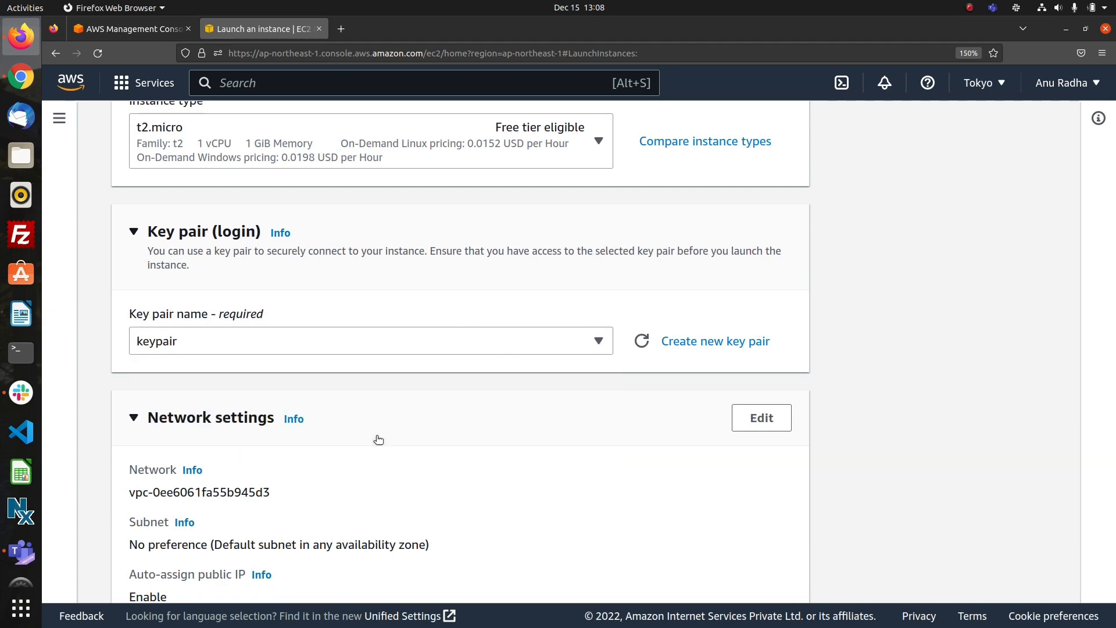
Edit inst1's network settings to place it in vpc1 and enable auto-assigning a public IP.
scroll(409, 462, down, 3)
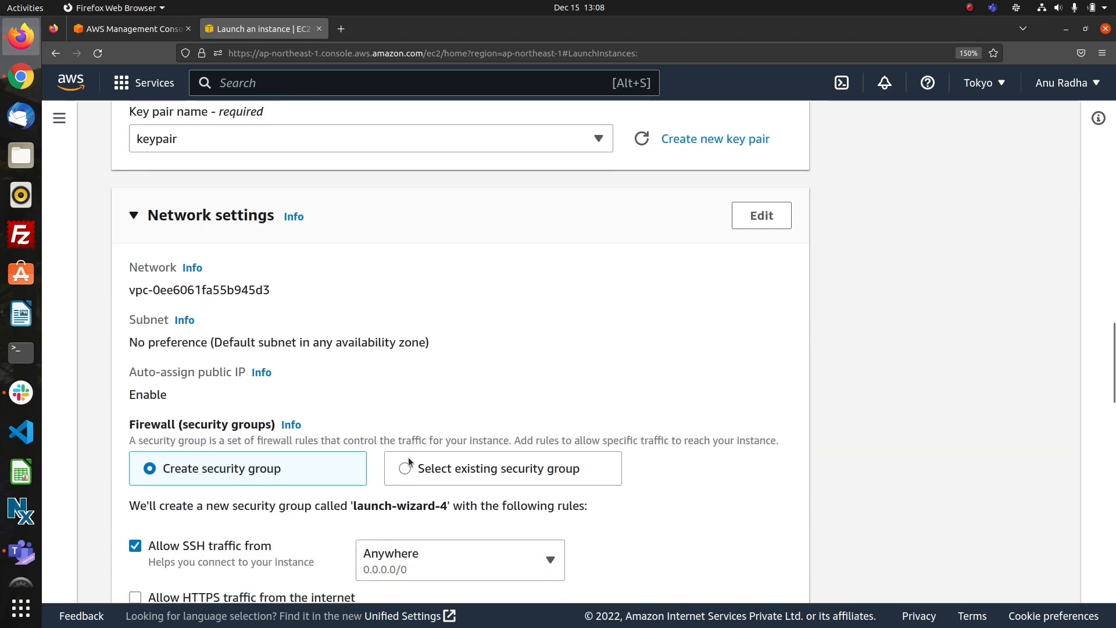
scroll(408, 457, down, 5)
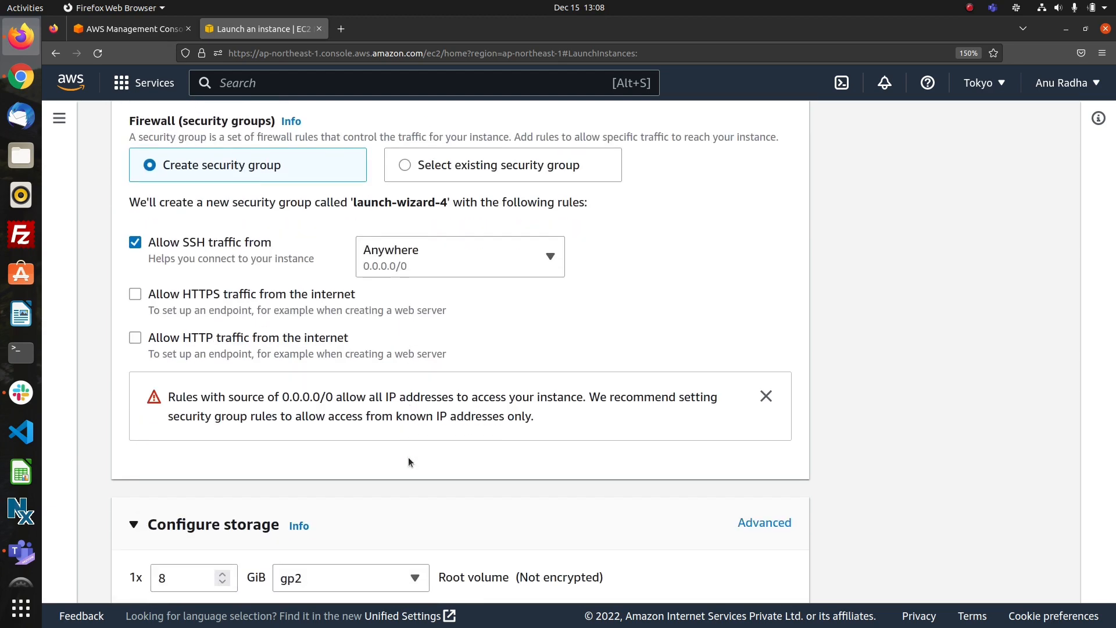
scroll(408, 457, up, 18)
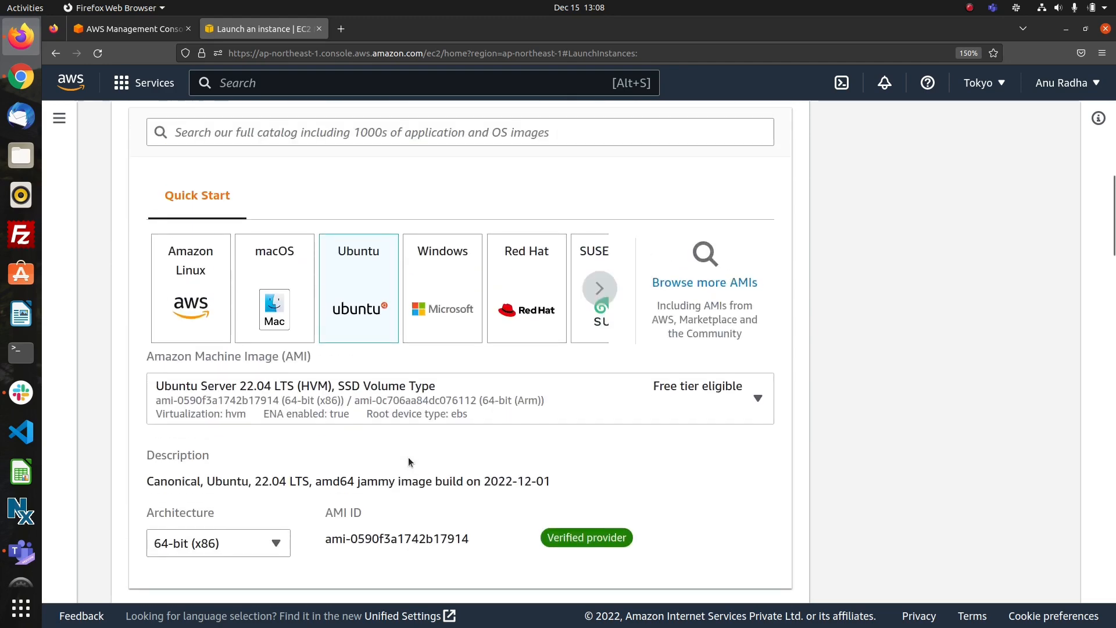
scroll(408, 458, down, 12)
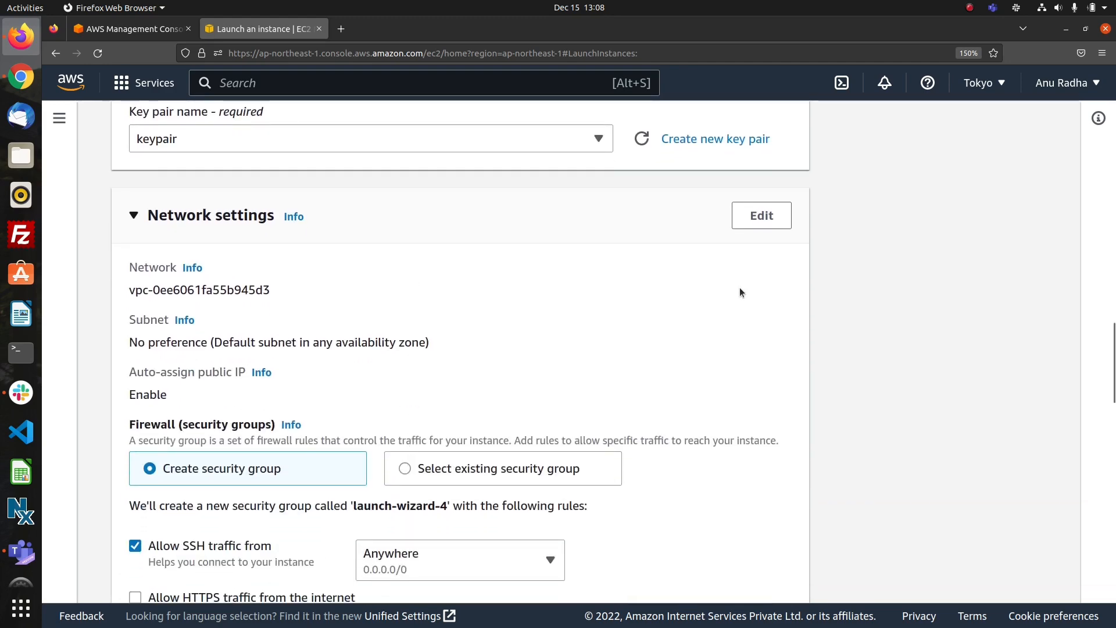
click(756, 218)
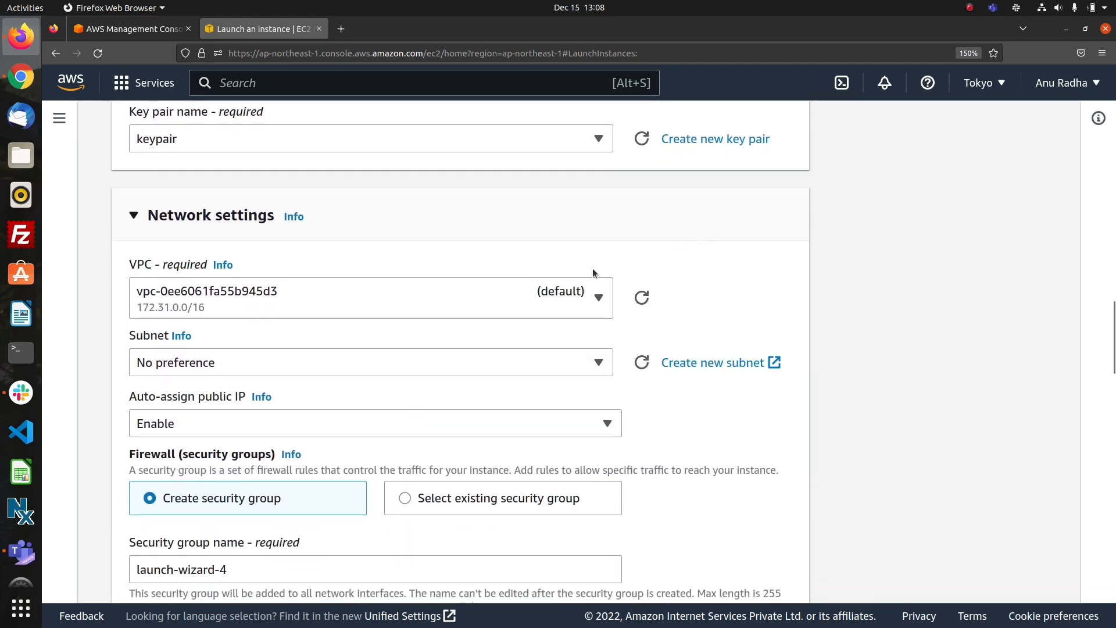
click(509, 296)
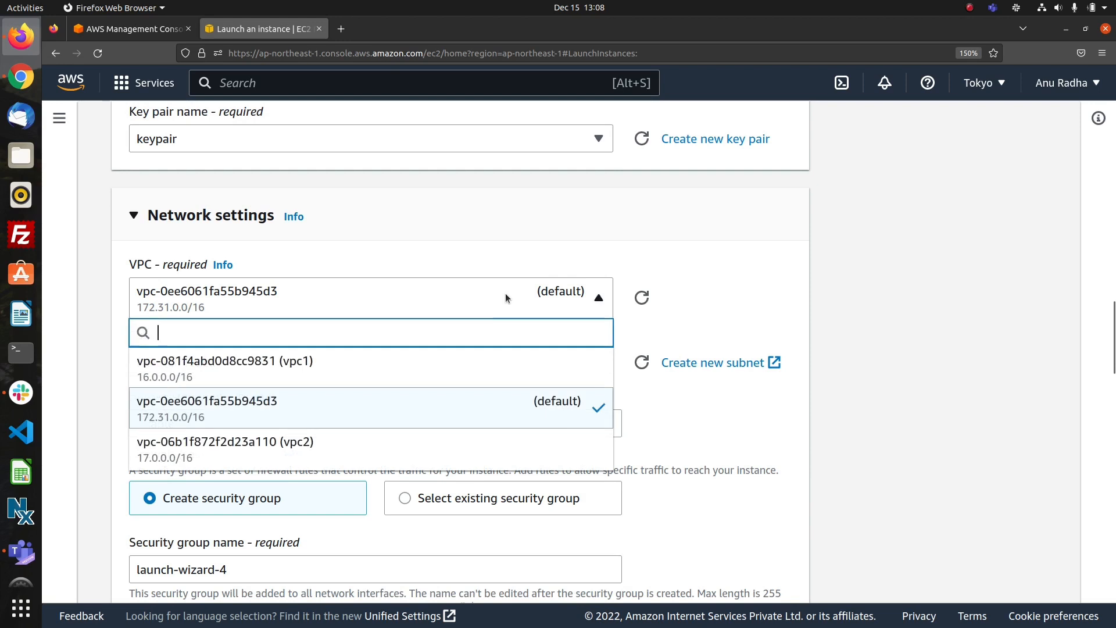
click(482, 370)
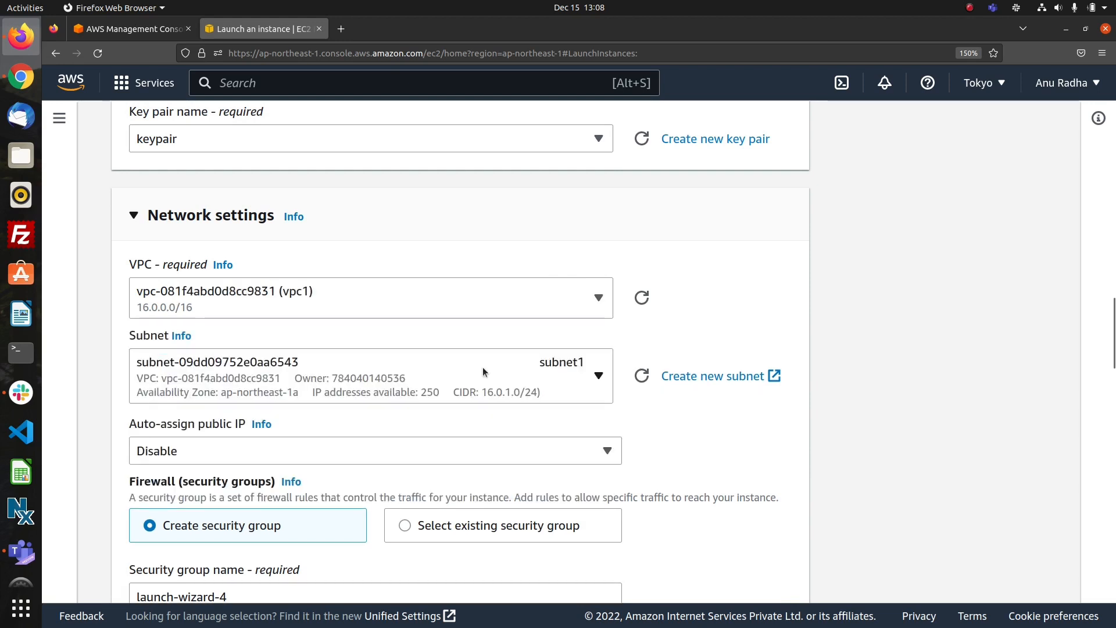
click(529, 452)
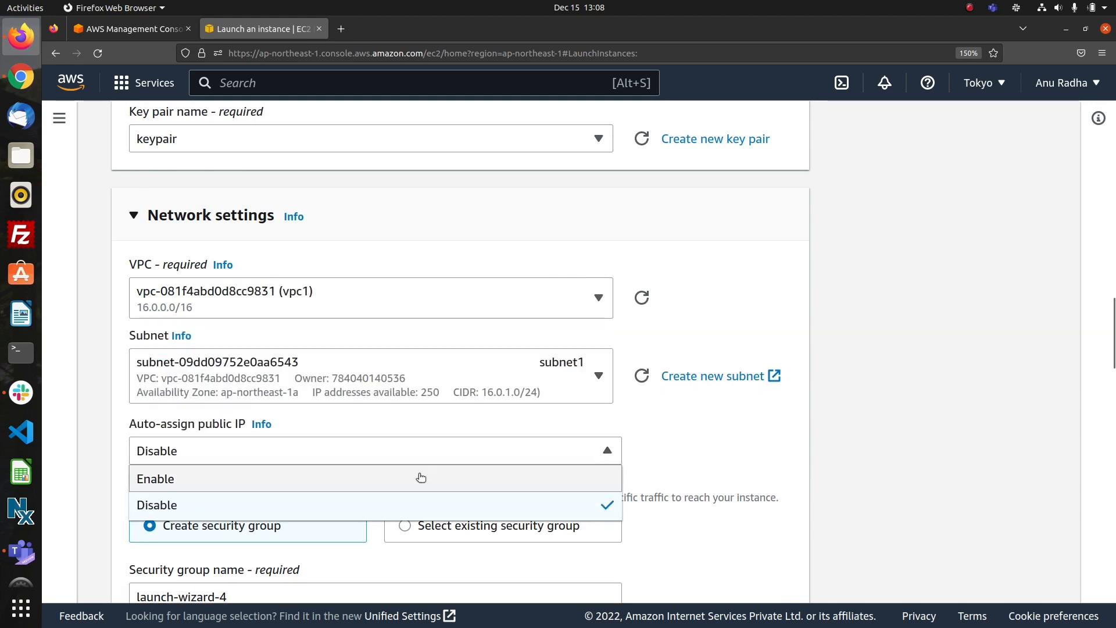
click(398, 478)
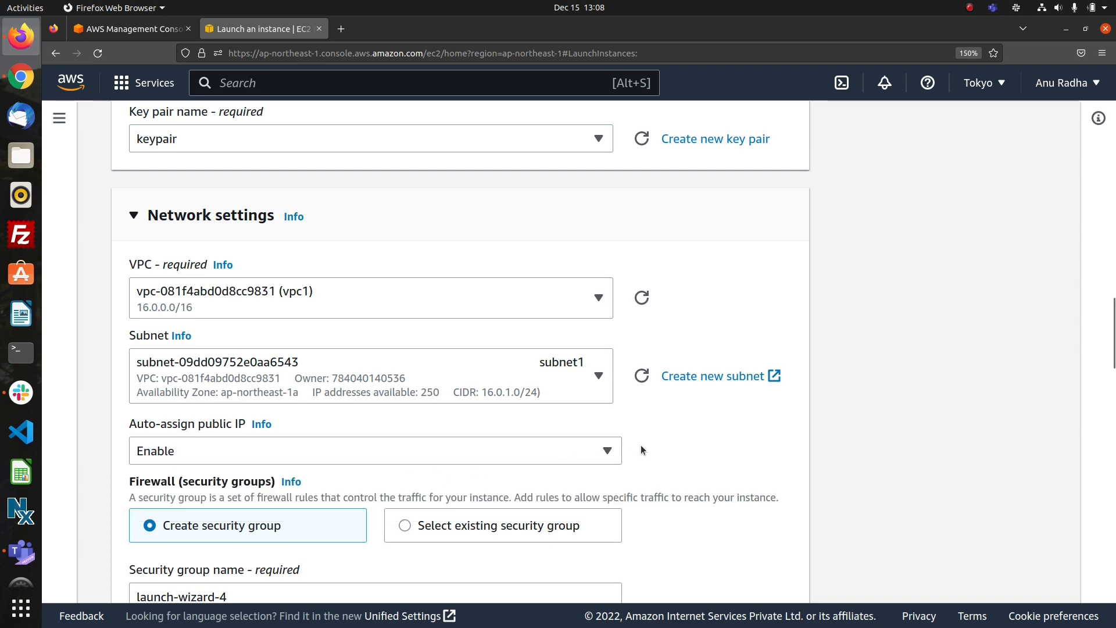
Launch inst1 with the default security group rules and storage, and return to the list of all instances.
scroll(656, 442, down, 10)
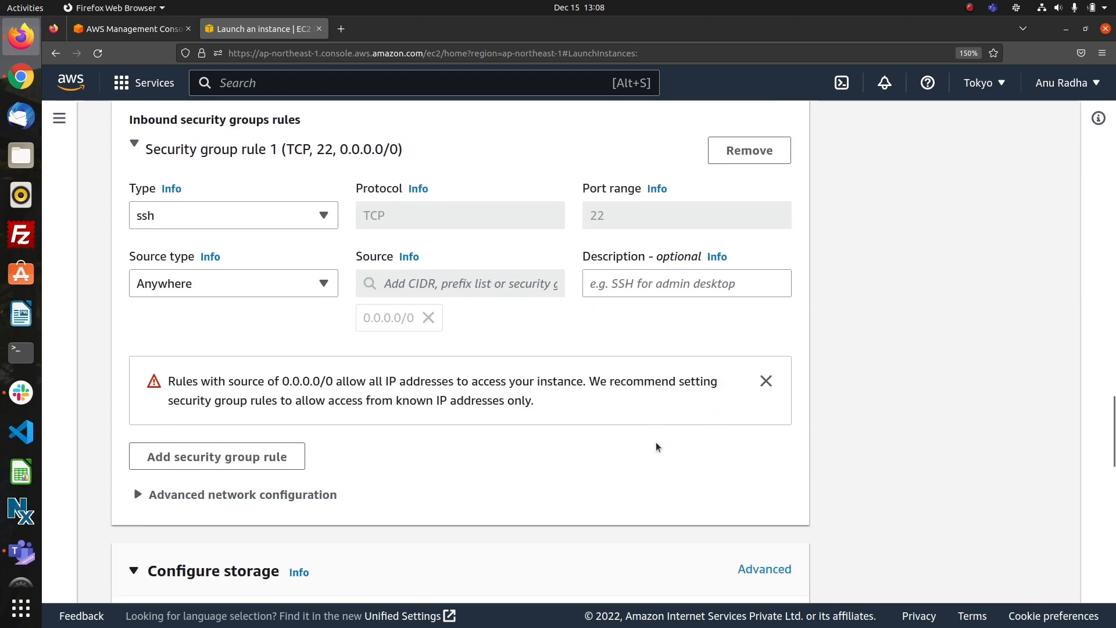
scroll(656, 446, down, 10)
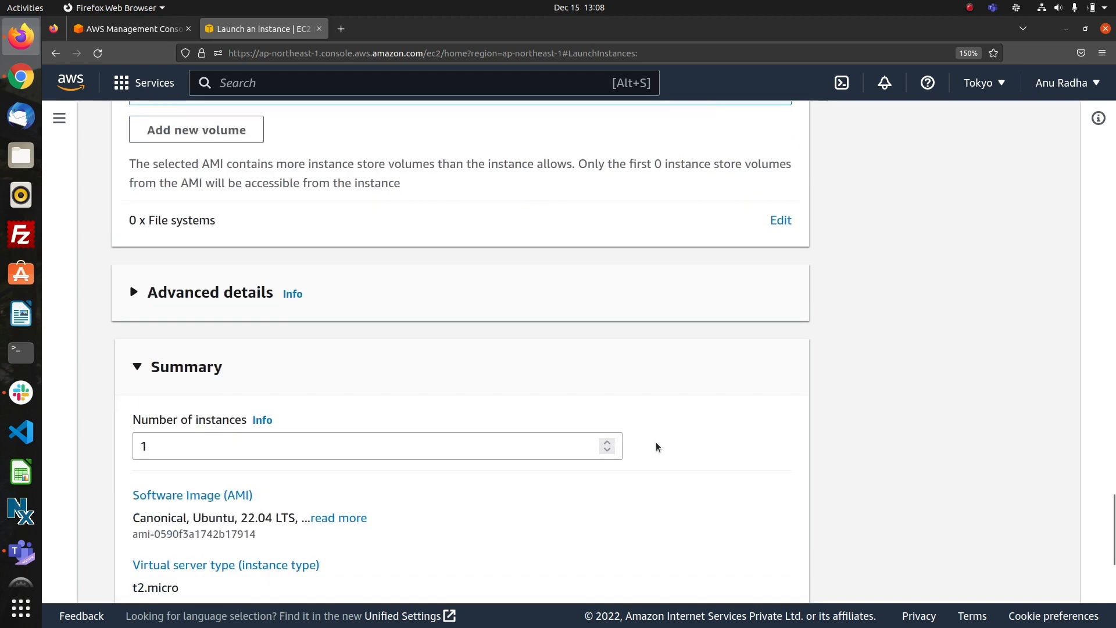
scroll(656, 446, down, 5)
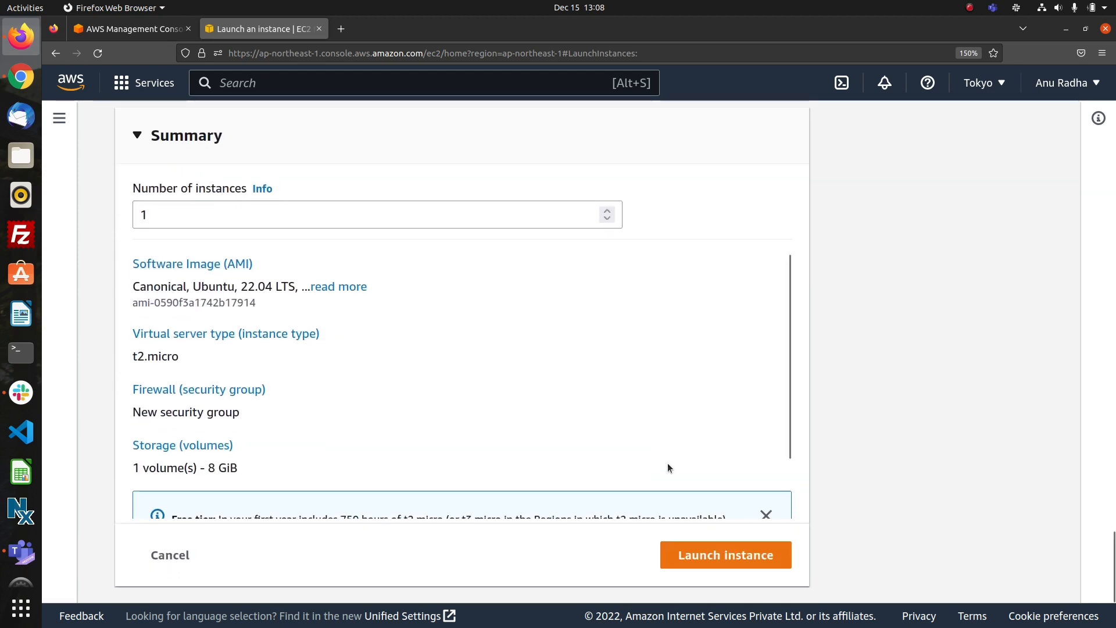
click(709, 561)
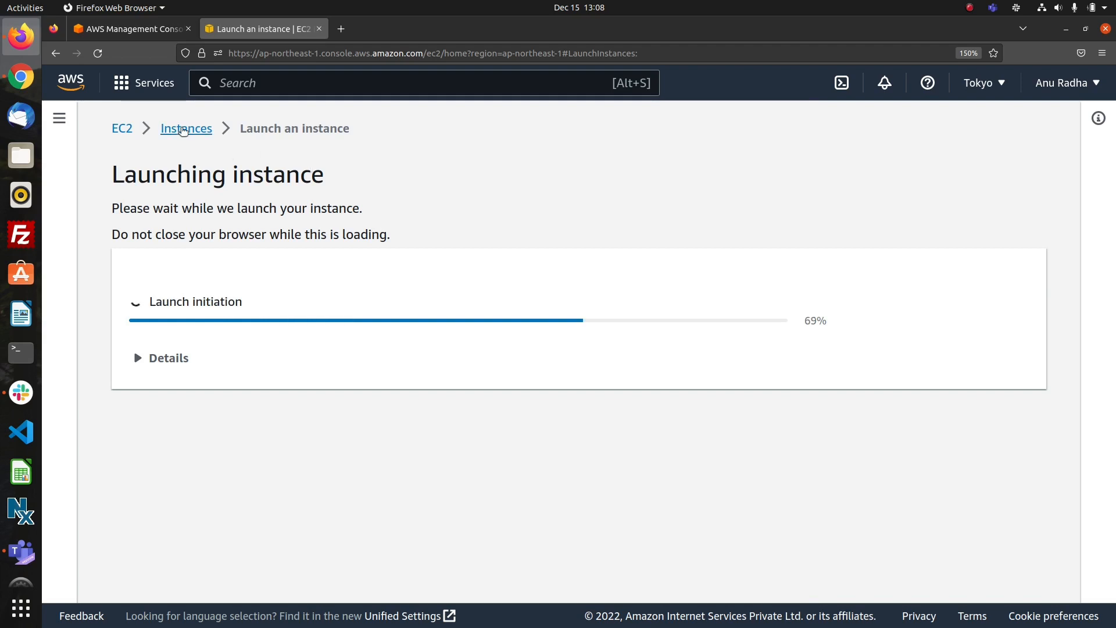
scroll(430, 276, down, 2)
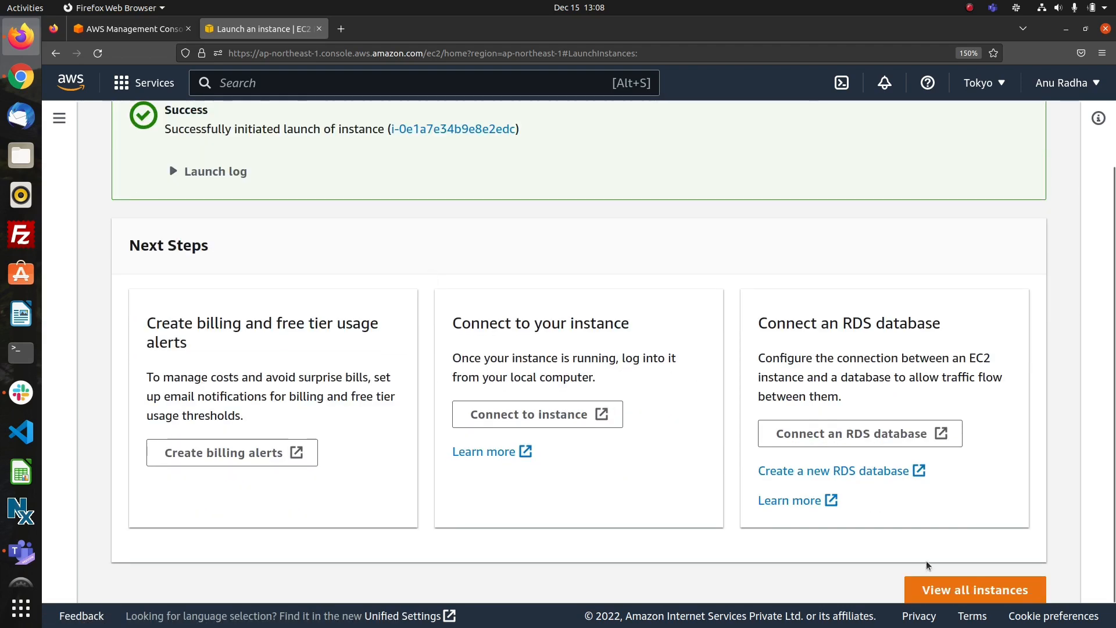
click(982, 588)
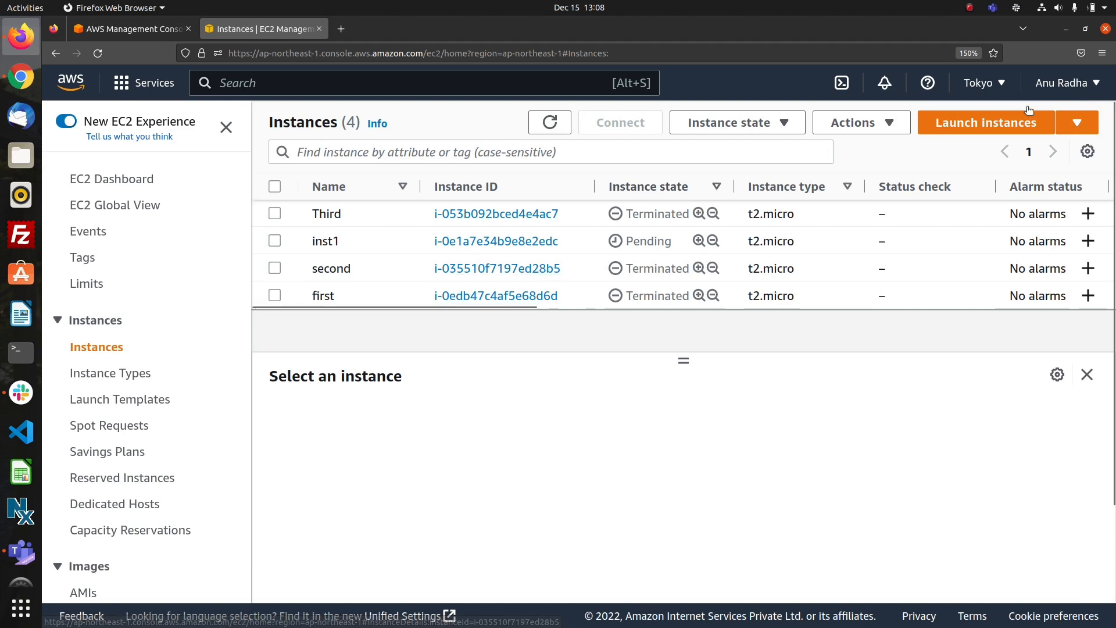
Start launching another EC2 instance and name it inst2.
click(994, 131)
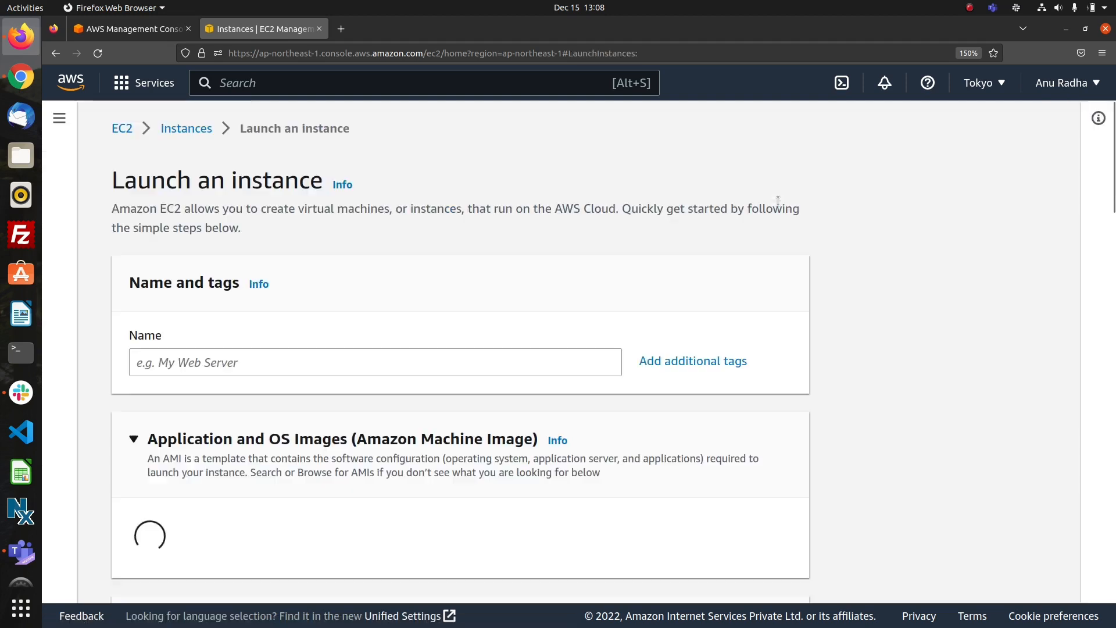
click(403, 362)
text(ins)
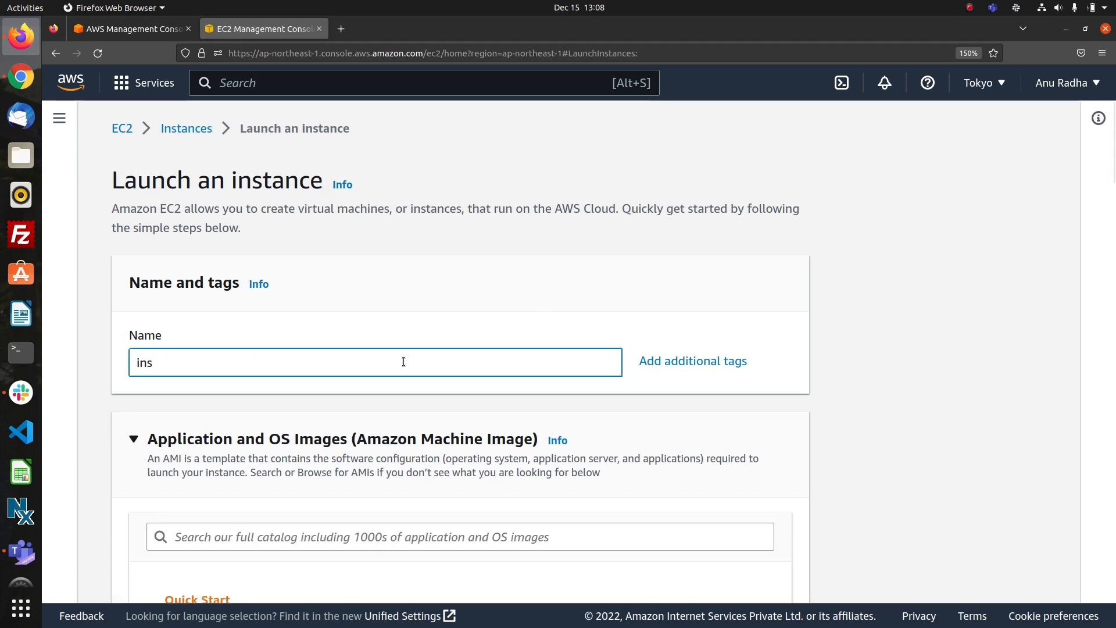
text(t2)
Choose the Ubuntu Server 22.04 LTS image for inst2 and select the existing key pair named keypair.
scroll(436, 428, down, 3)
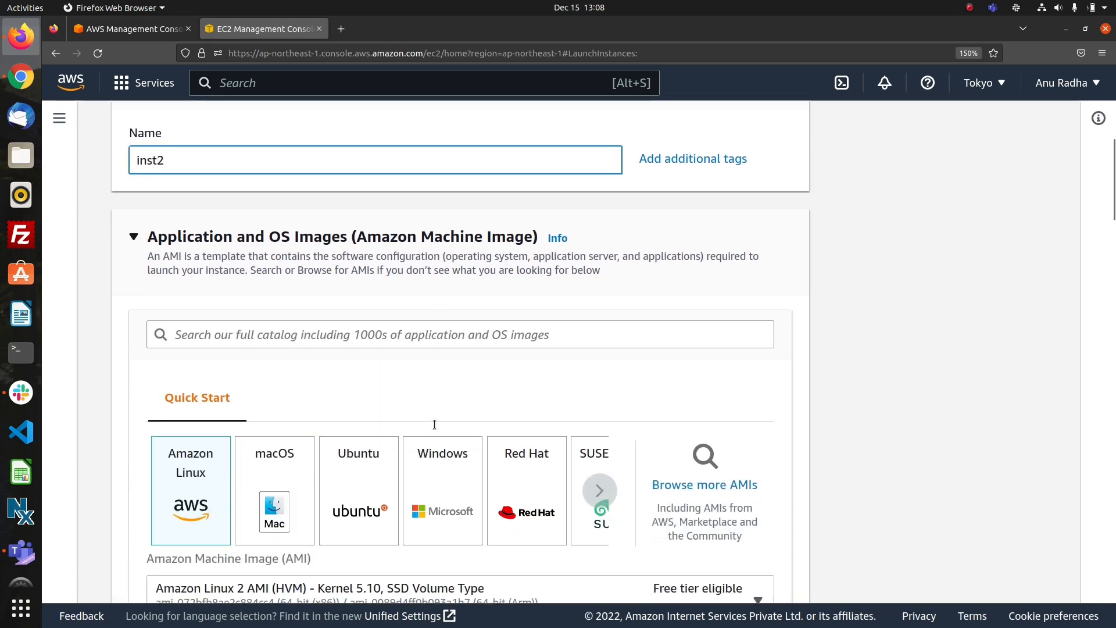
click(370, 461)
scroll(430, 398, down, 10)
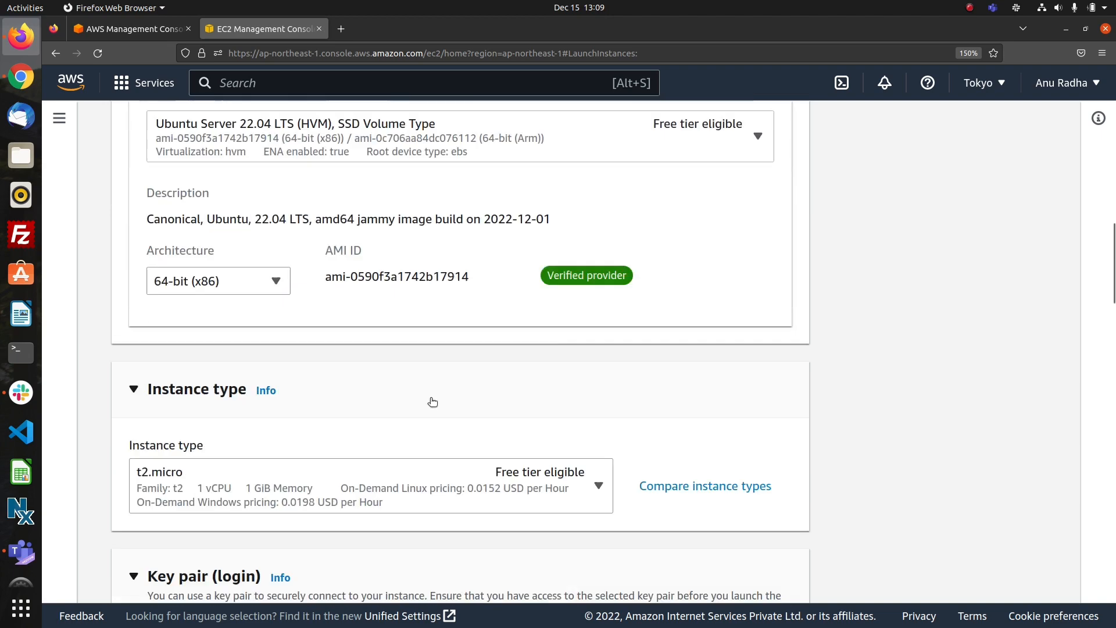
scroll(430, 397, up, 5)
scroll(430, 397, down, 7)
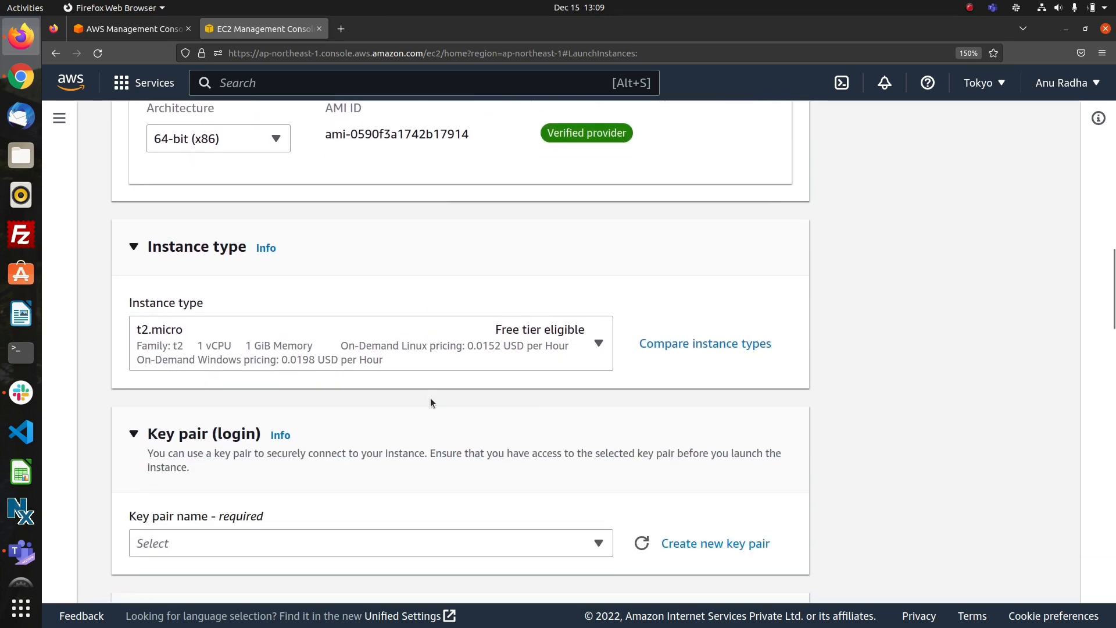
click(410, 340)
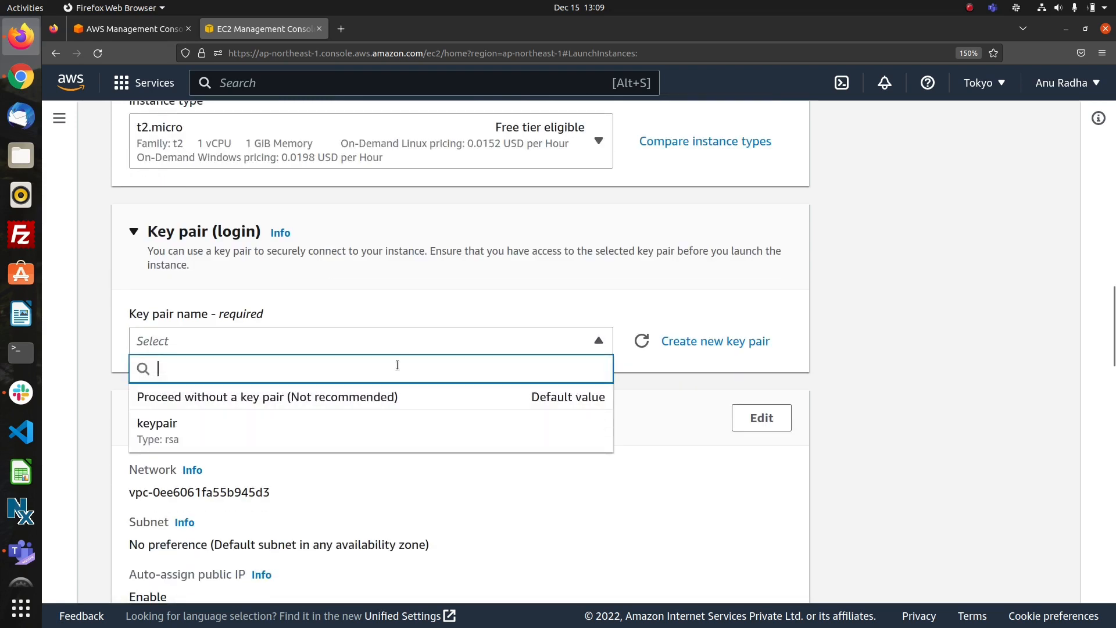
click(386, 429)
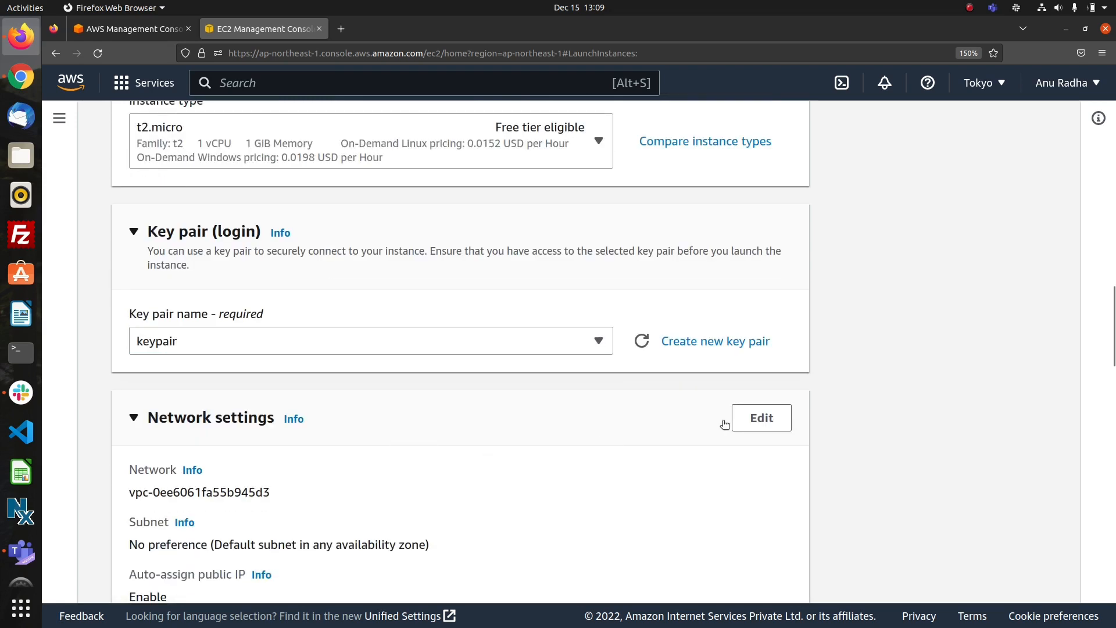
Edit inst2's network settings to place it in vpc2, keeping subnet2 and the other network defaults.
click(750, 418)
click(476, 492)
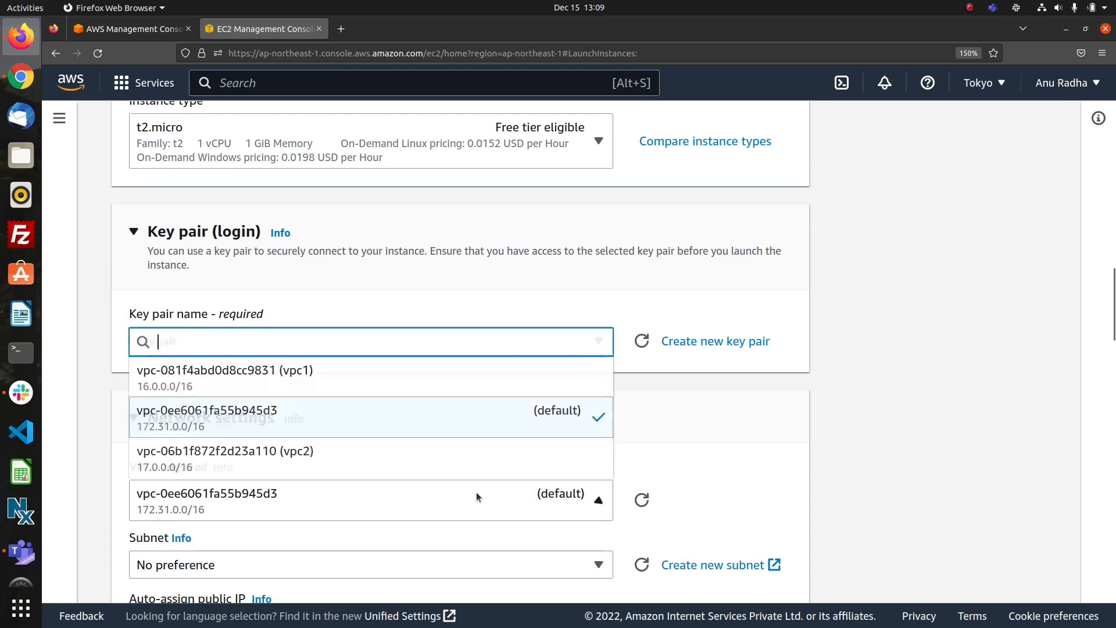
click(416, 459)
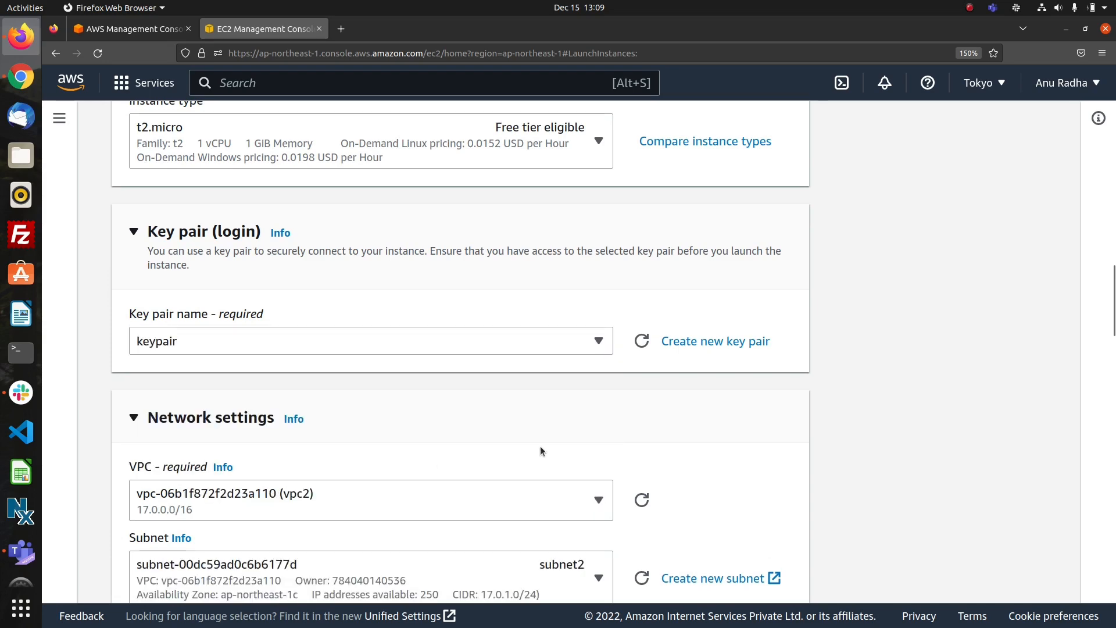
scroll(540, 447, down, 5)
scroll(542, 450, up, 3)
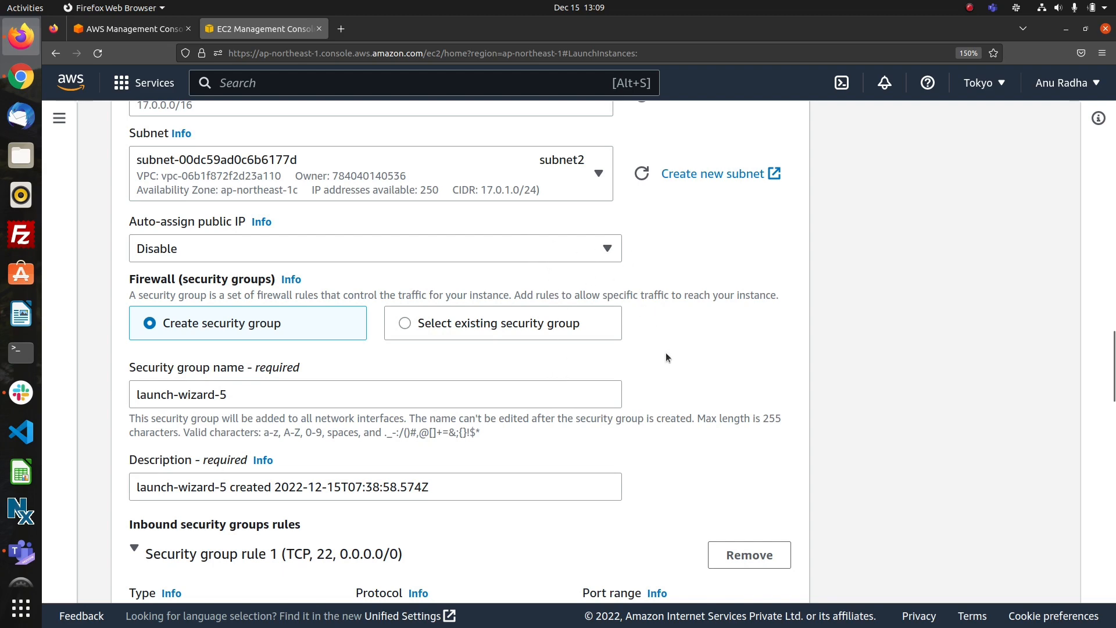
scroll(666, 357, down, 7)
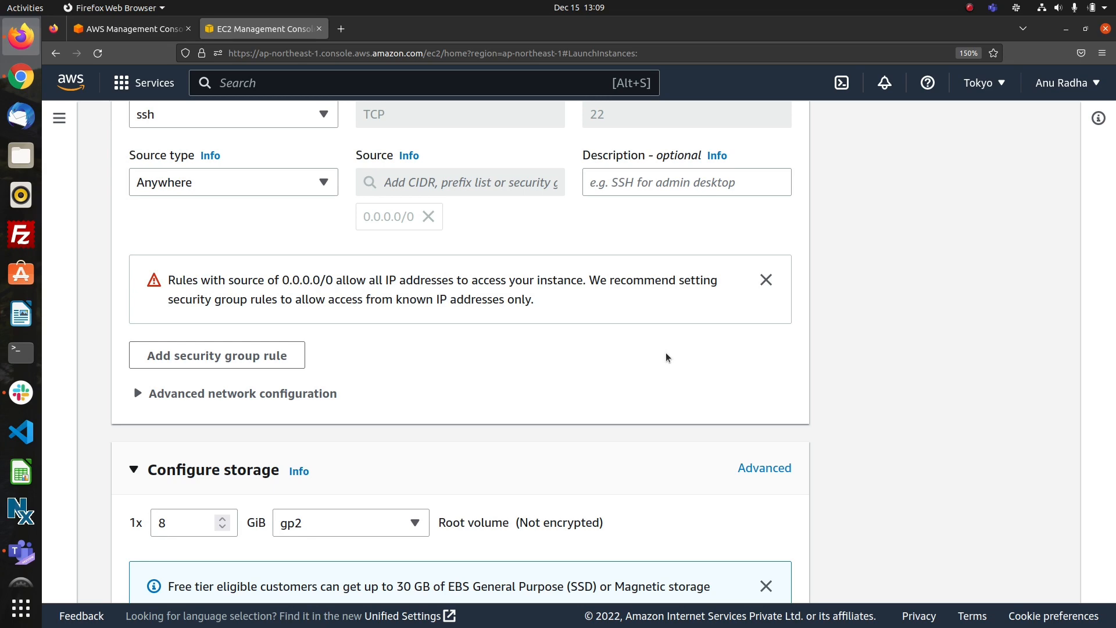
click(969, 7)
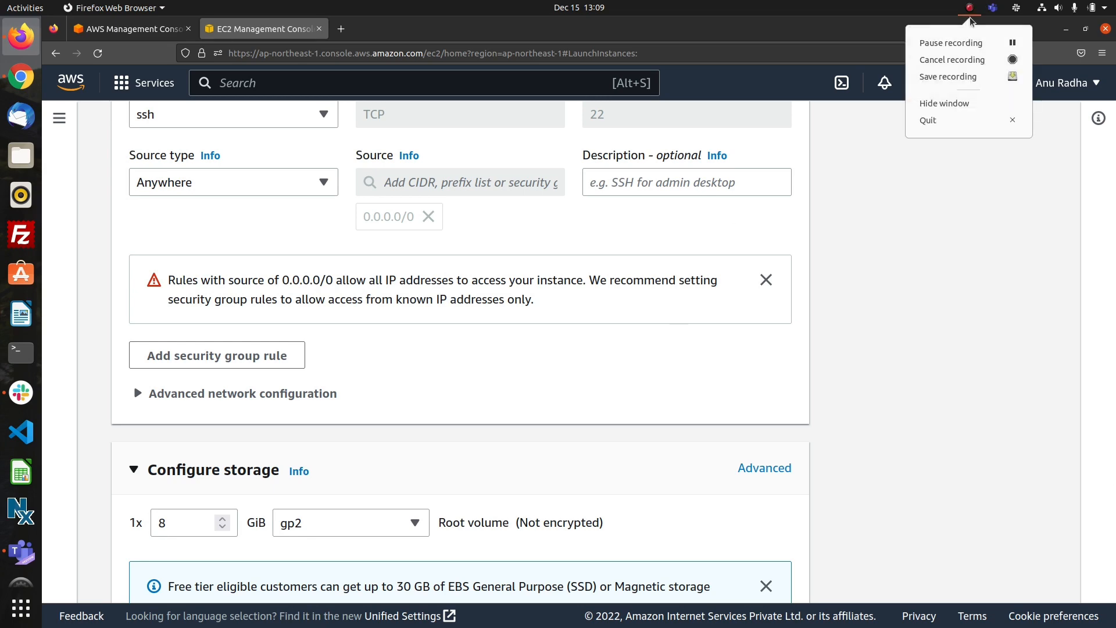
click(951, 288)
Launch inst2 with the default security group rules and storage, and return to the list of all instances.
scroll(951, 288, down, 5)
scroll(951, 288, up, 10)
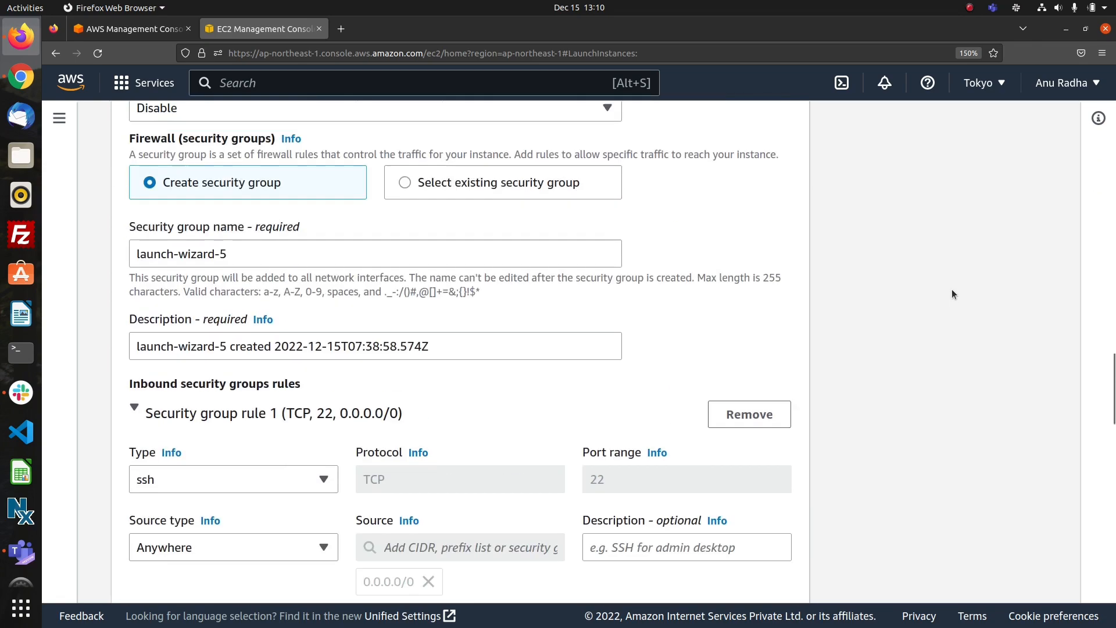
scroll(951, 288, down, 5)
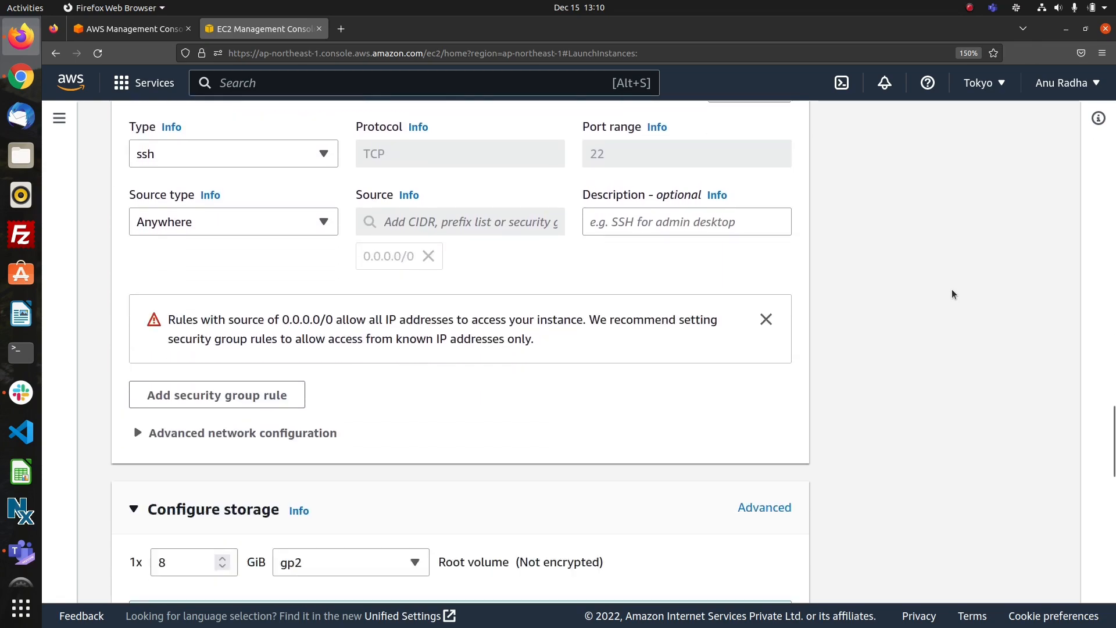
scroll(951, 288, down, 10)
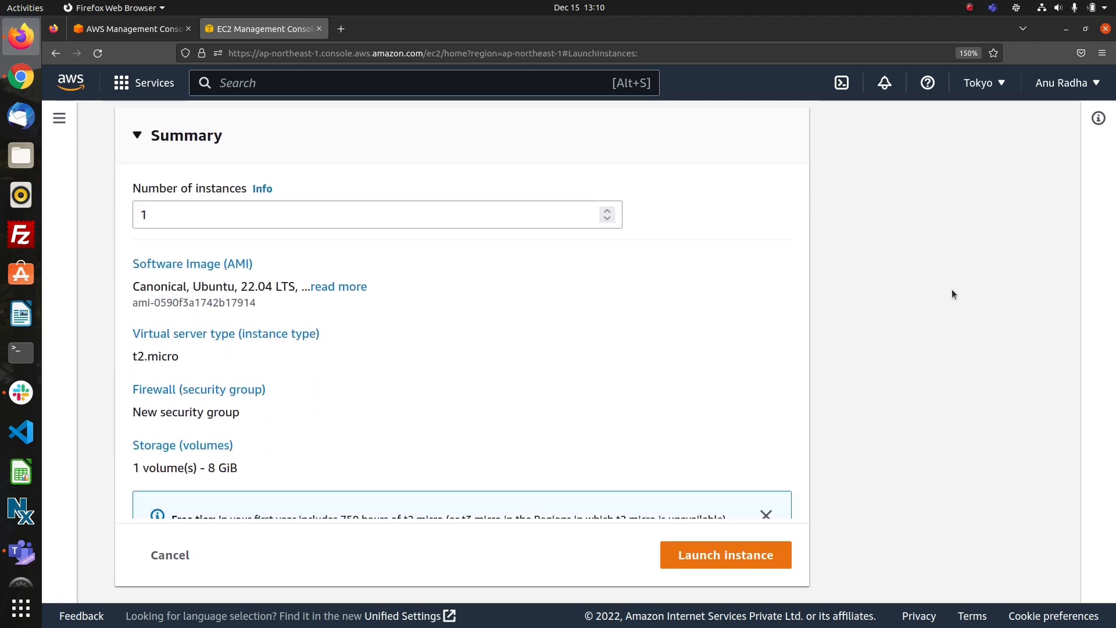
scroll(950, 293, up, 5)
scroll(950, 294, down, 5)
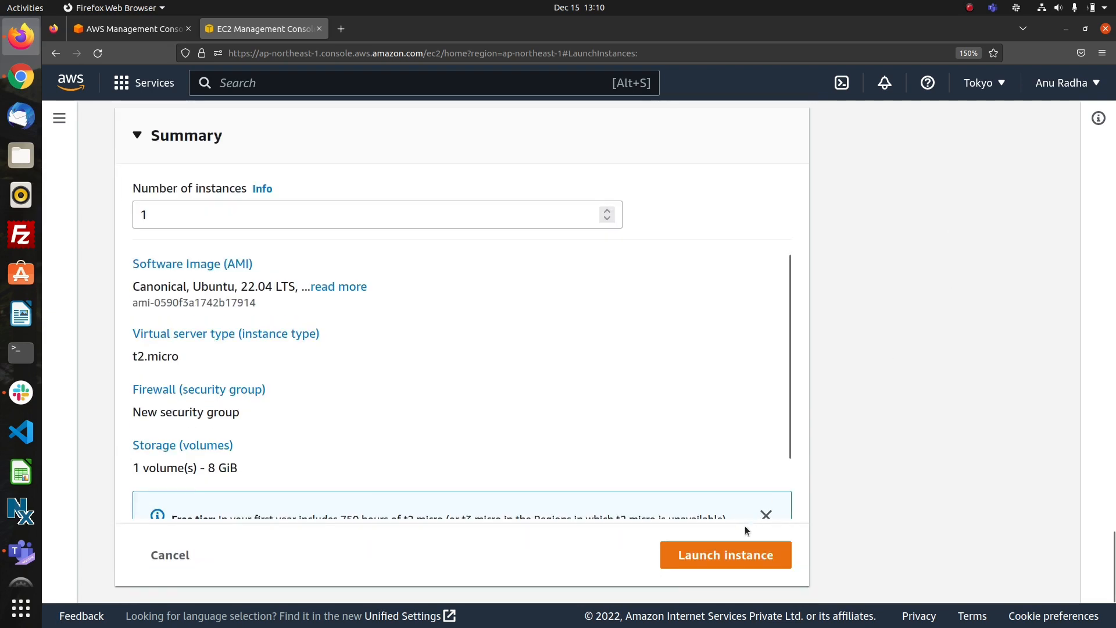
click(713, 552)
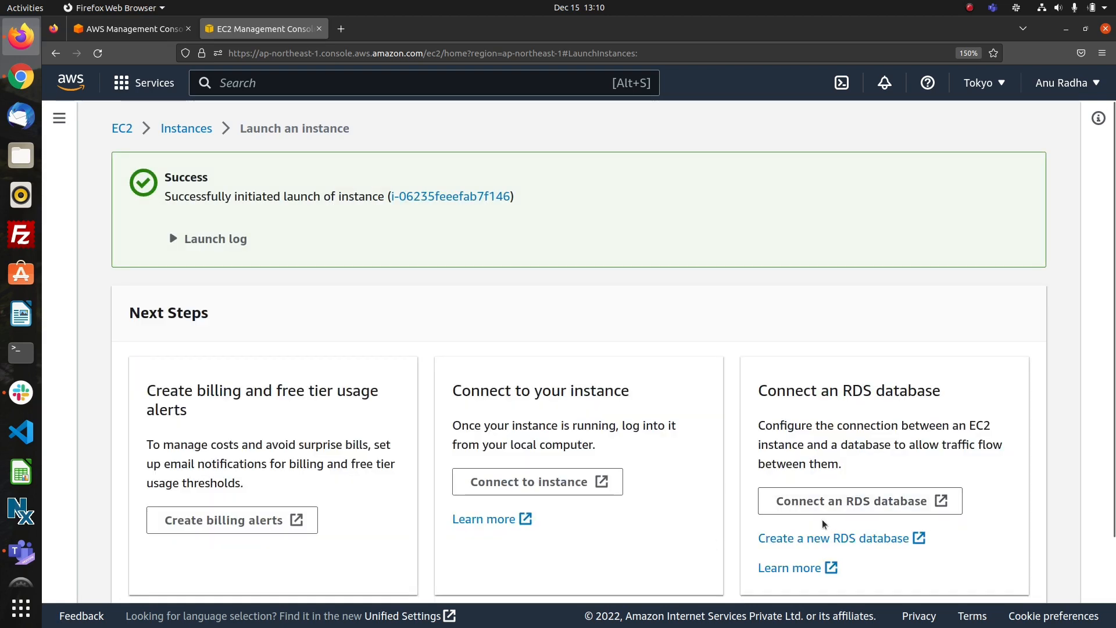
scroll(709, 533, down, 2)
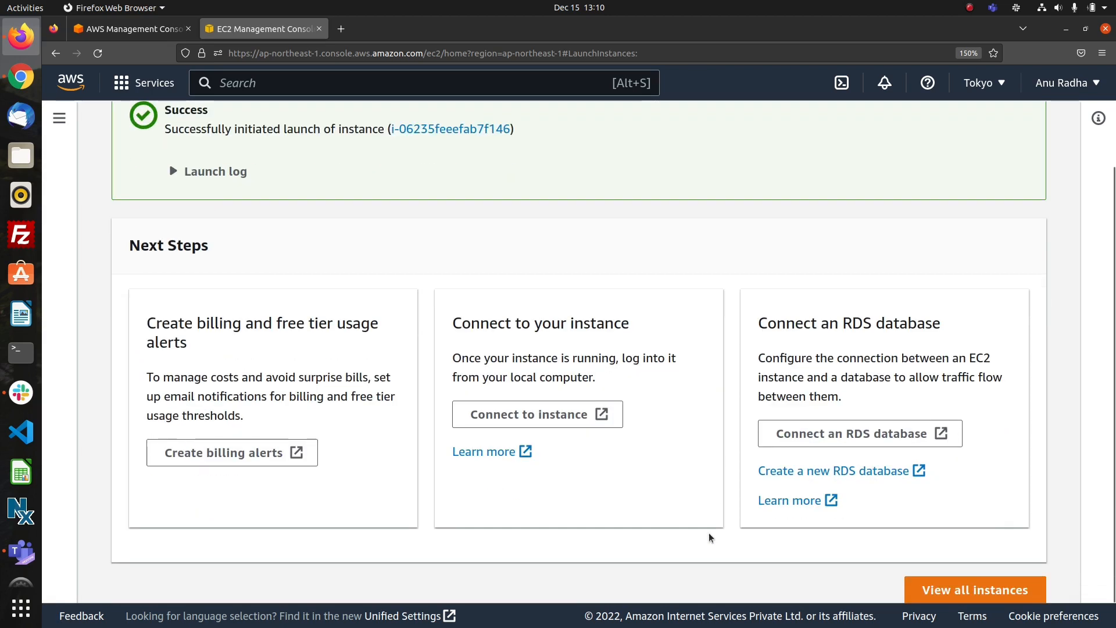
click(923, 592)
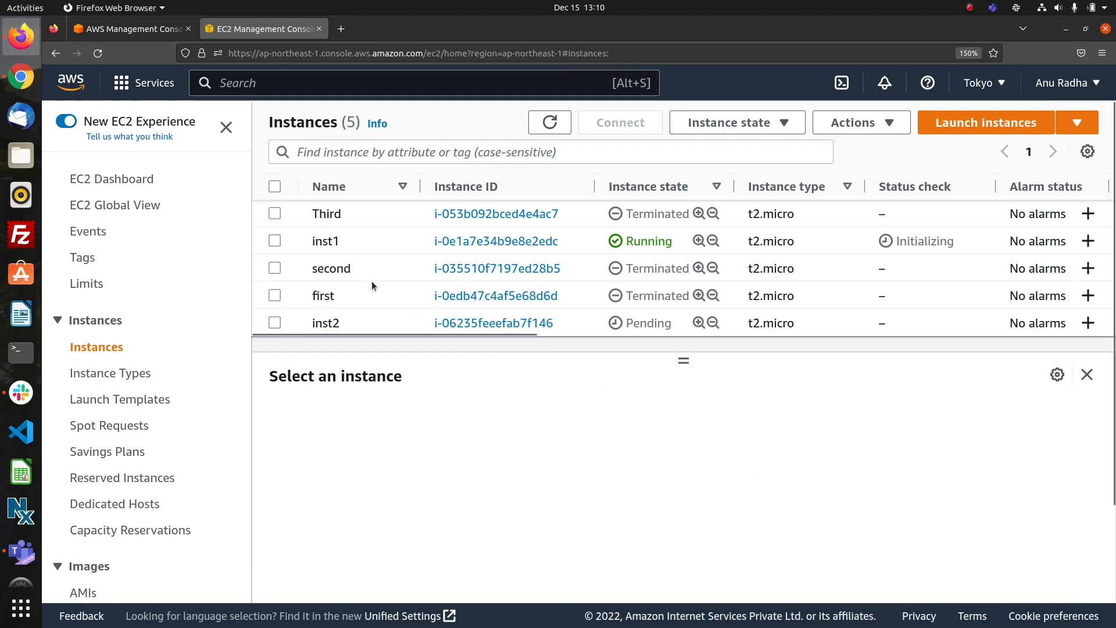
Reload the instances list repeatedly to check the instance states and status checks of inst1 and inst2.
click(274, 242)
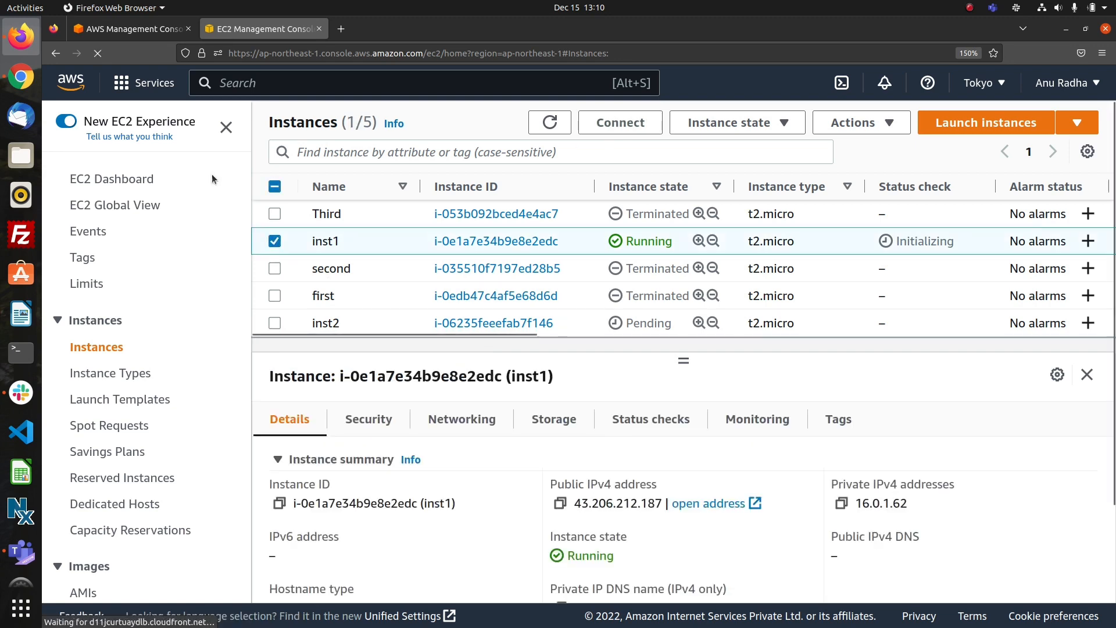
click(99, 52)
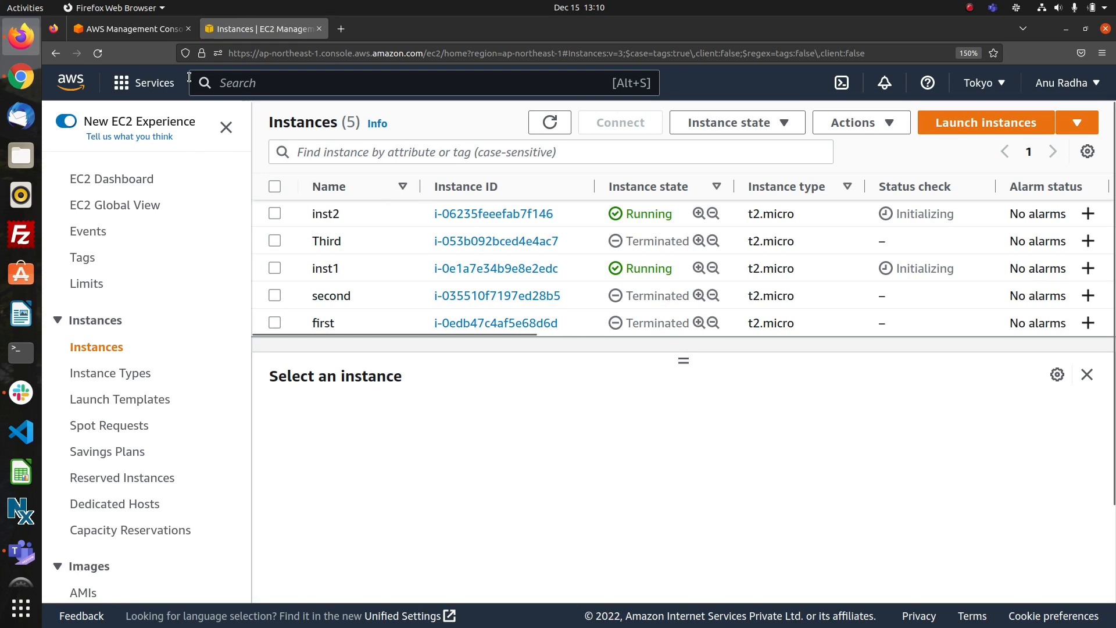
click(96, 53)
click(552, 123)
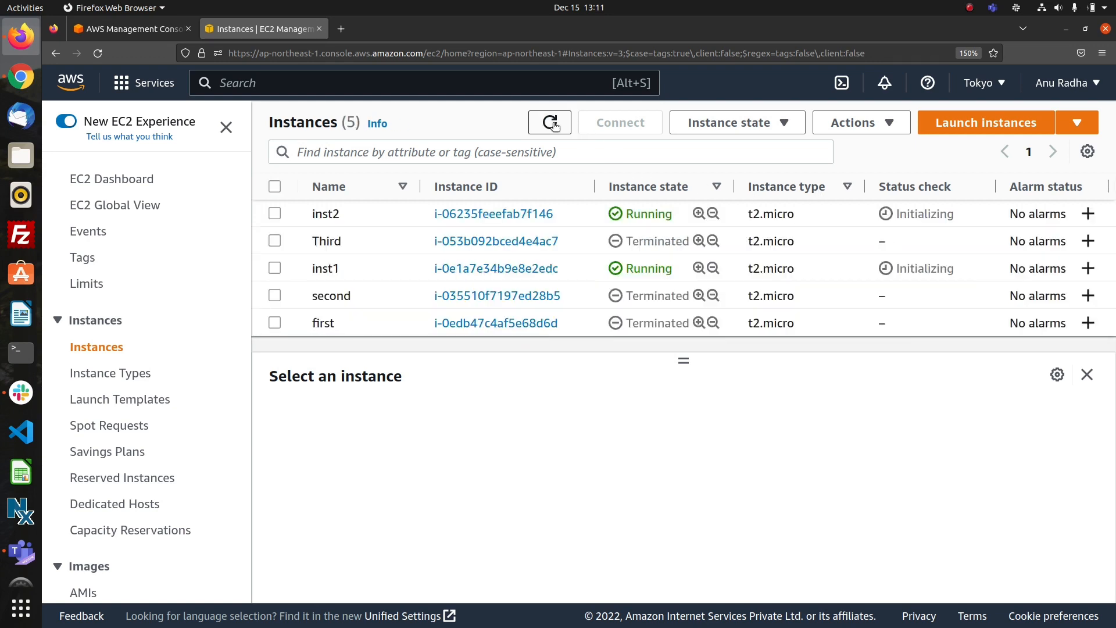
click(552, 123)
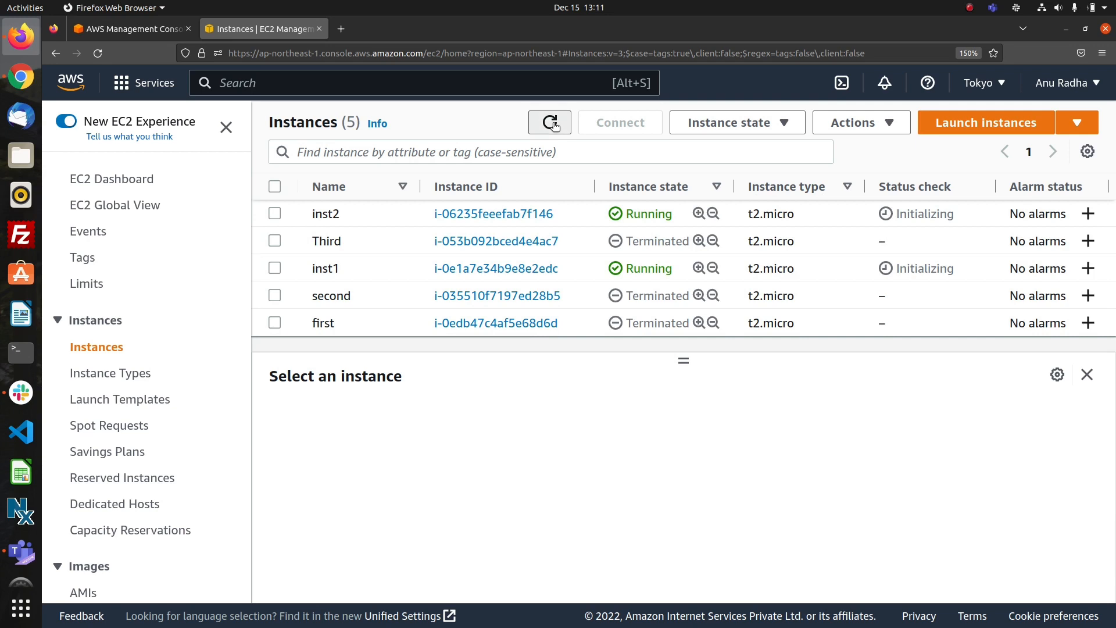
click(552, 123)
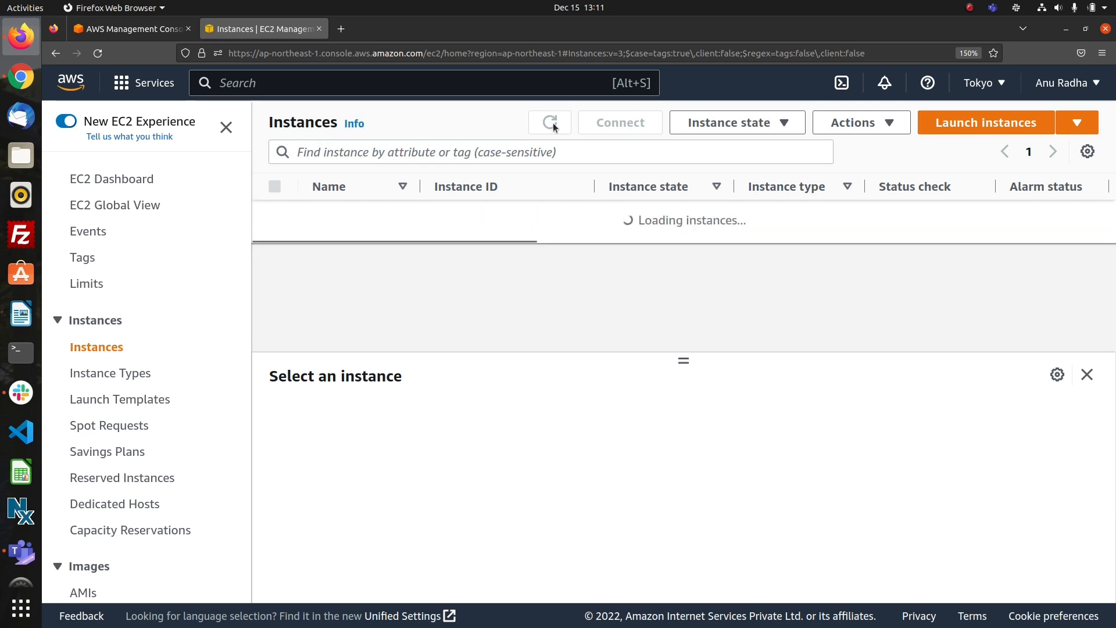
click(552, 123)
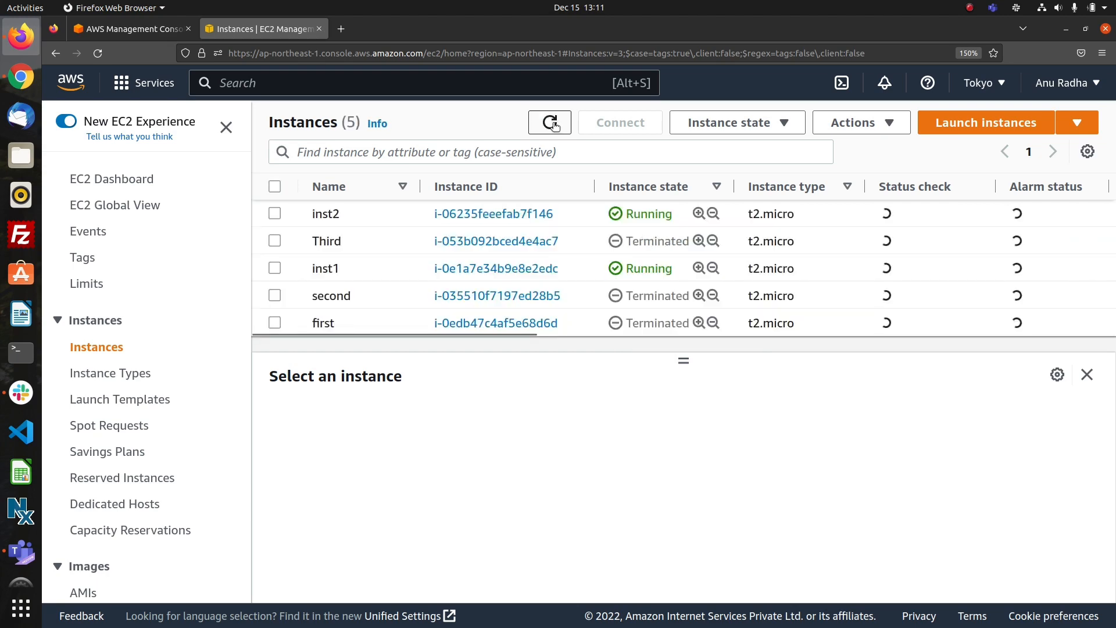
click(552, 123)
click(552, 123)
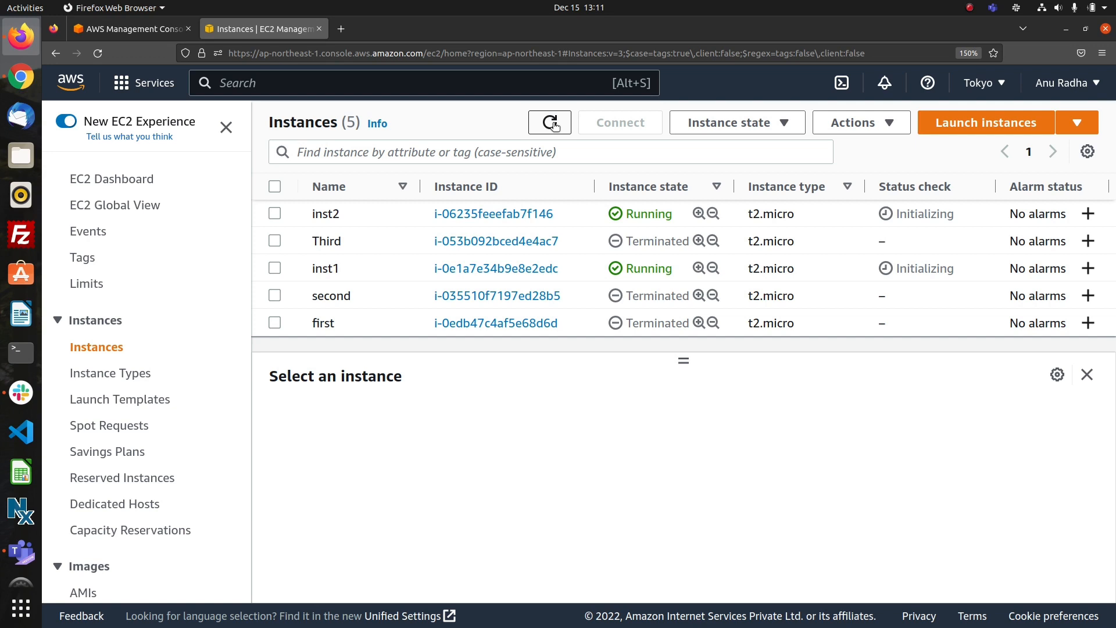
click(552, 124)
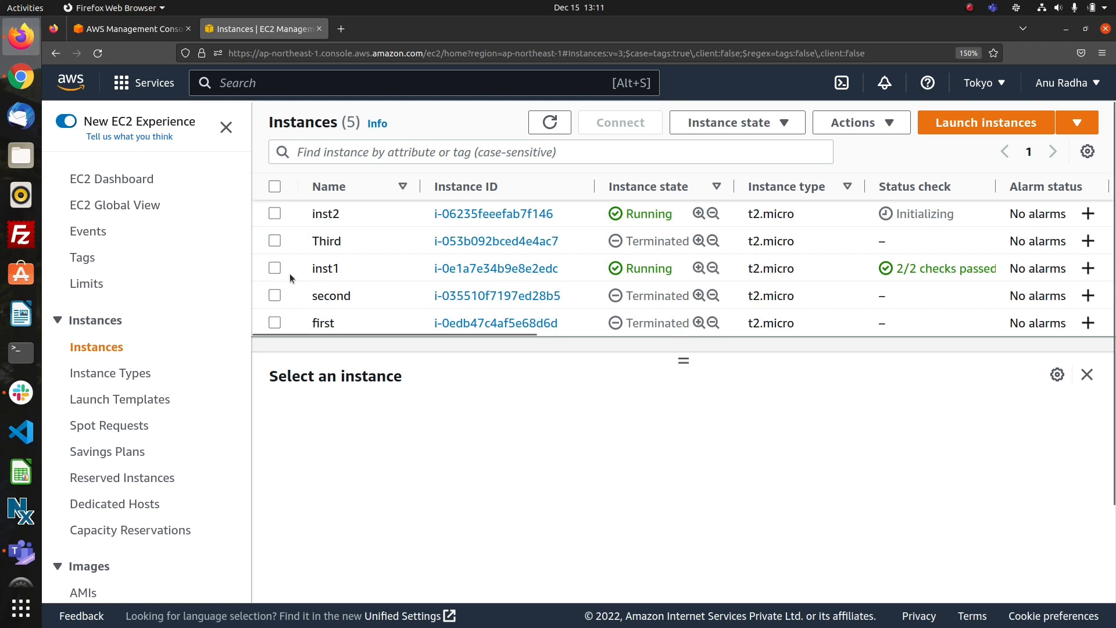
Select inst1 and examine its security details, including the inbound and outbound rules.
click(265, 270)
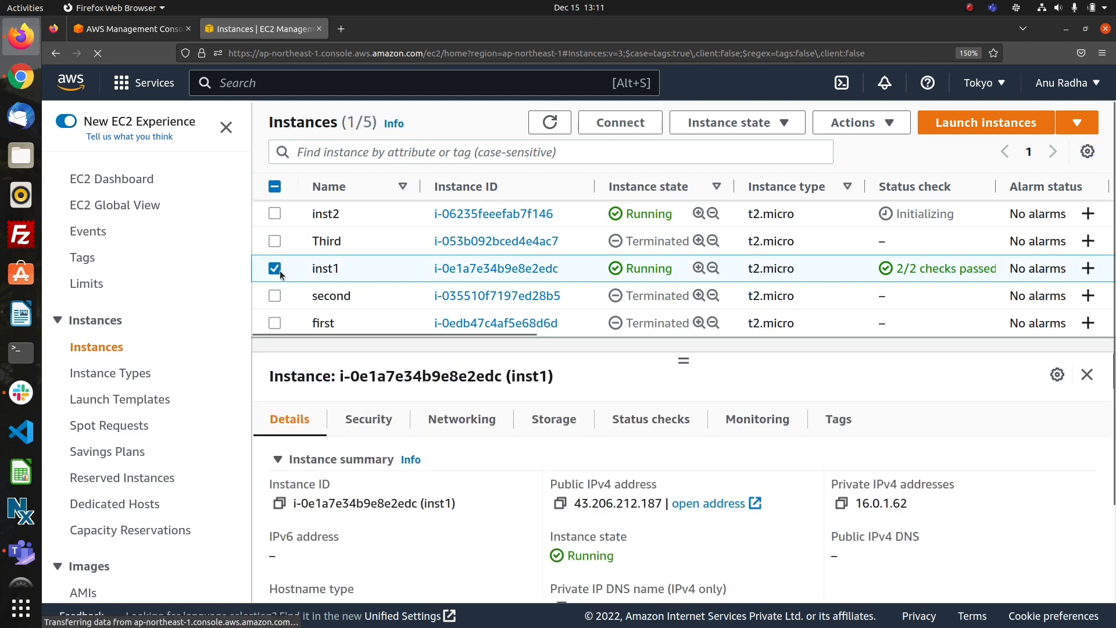
click(369, 429)
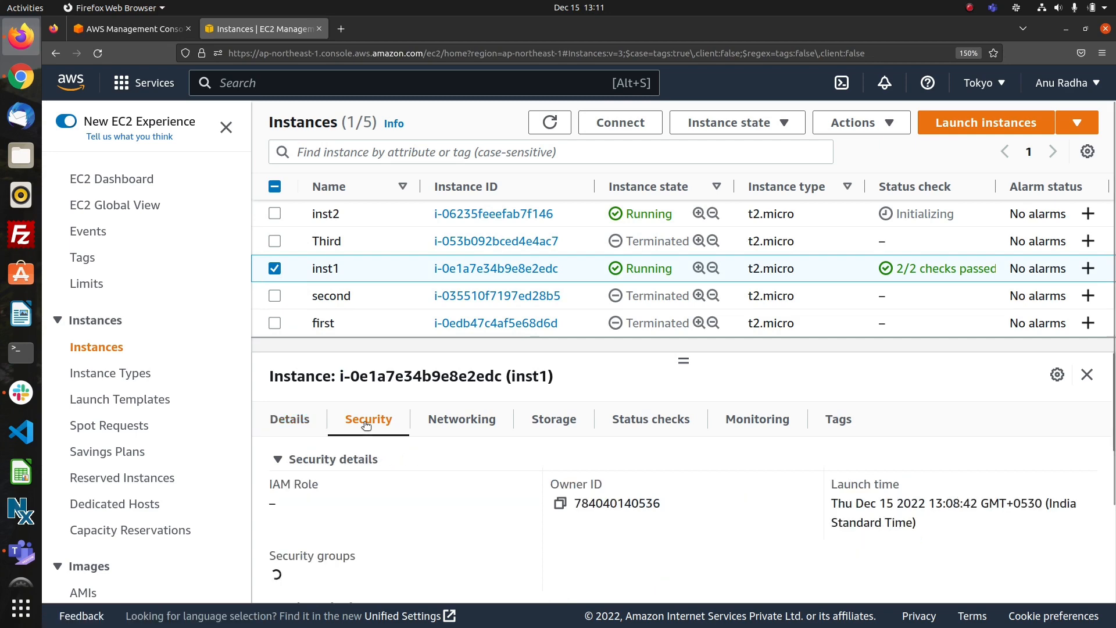
scroll(476, 514, down, 5)
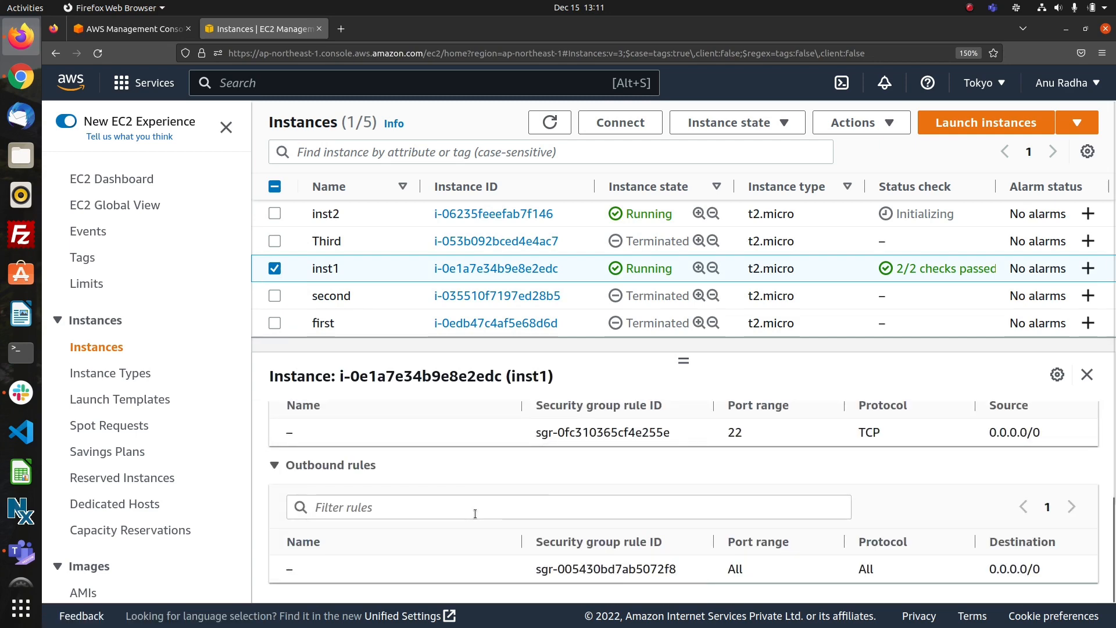
scroll(475, 514, up, 3)
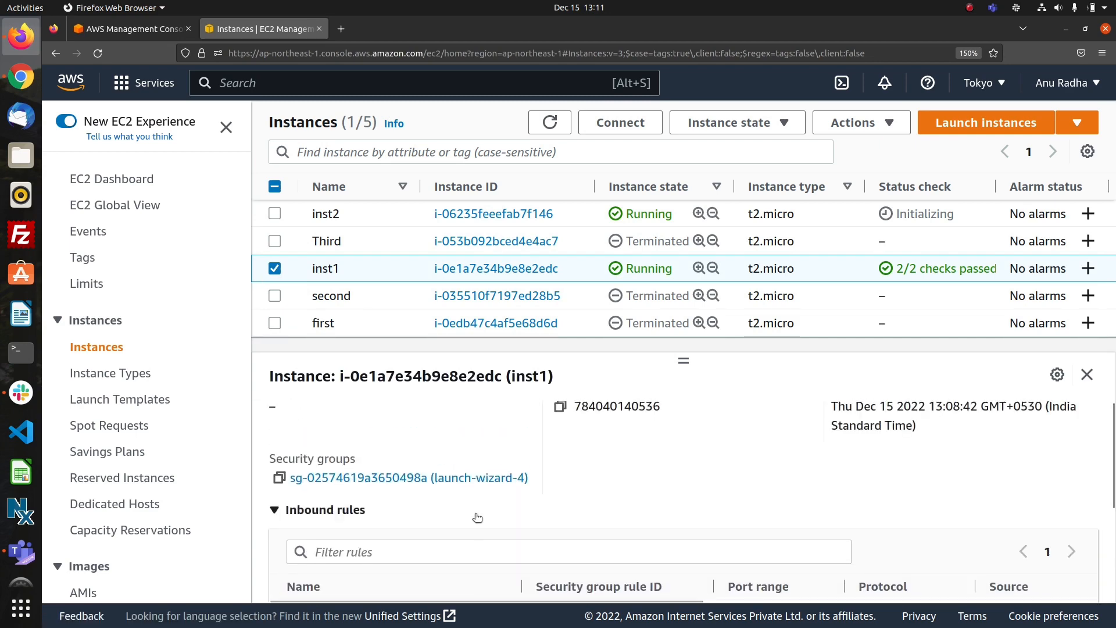
scroll(475, 516, down, 1)
scroll(475, 514, down, 3)
scroll(475, 514, up, 4)
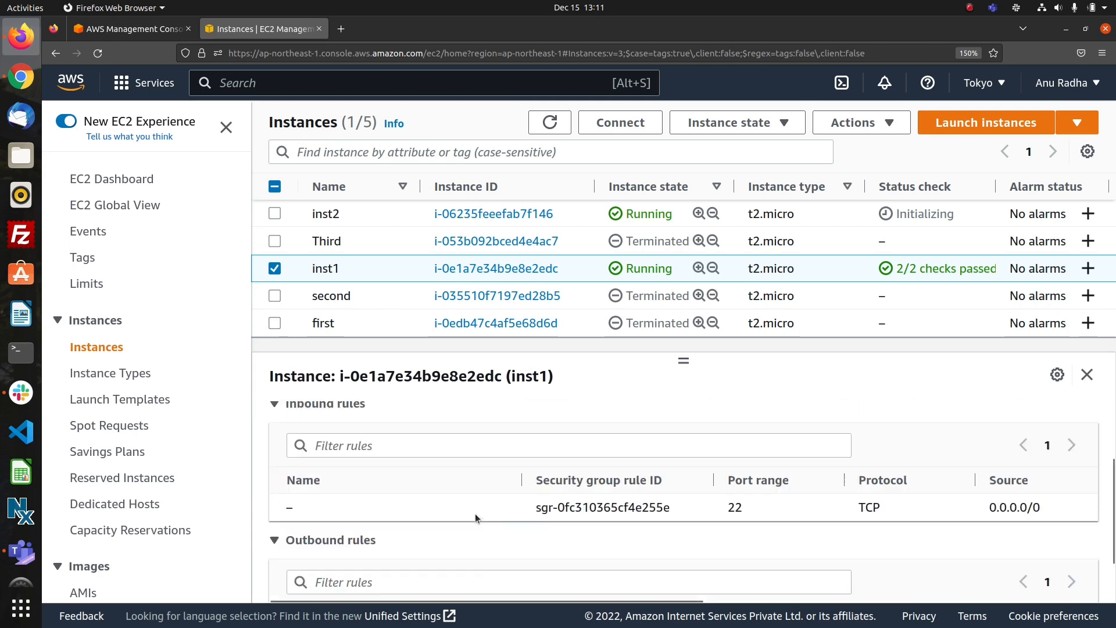
scroll(476, 514, up, 3)
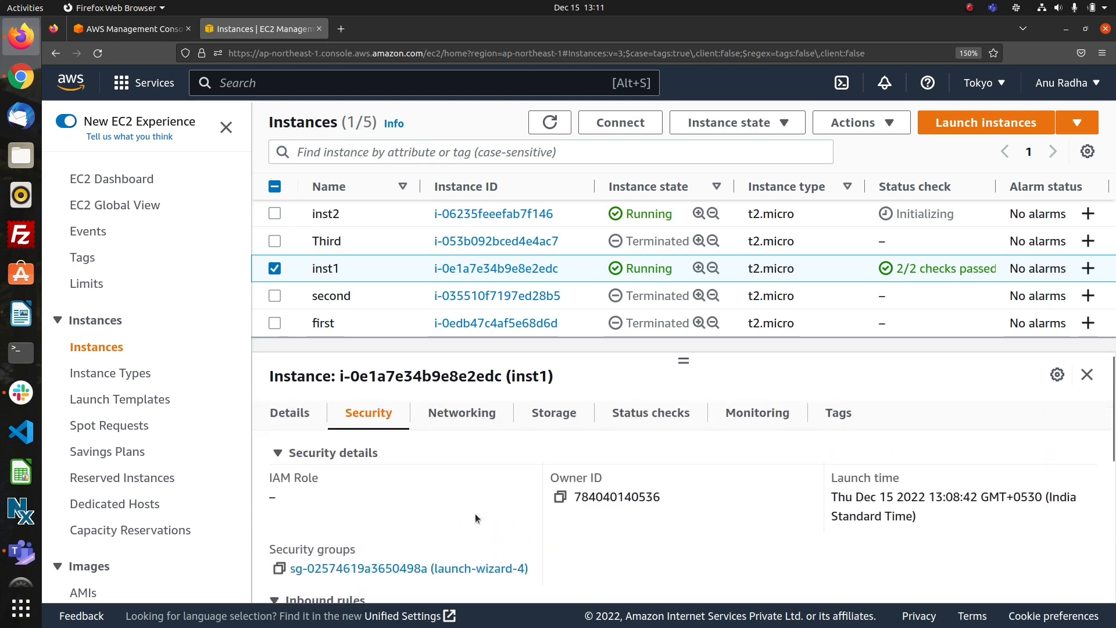
Open inst1's security group launch-wizard-4 and go to its inbound rules.
click(388, 570)
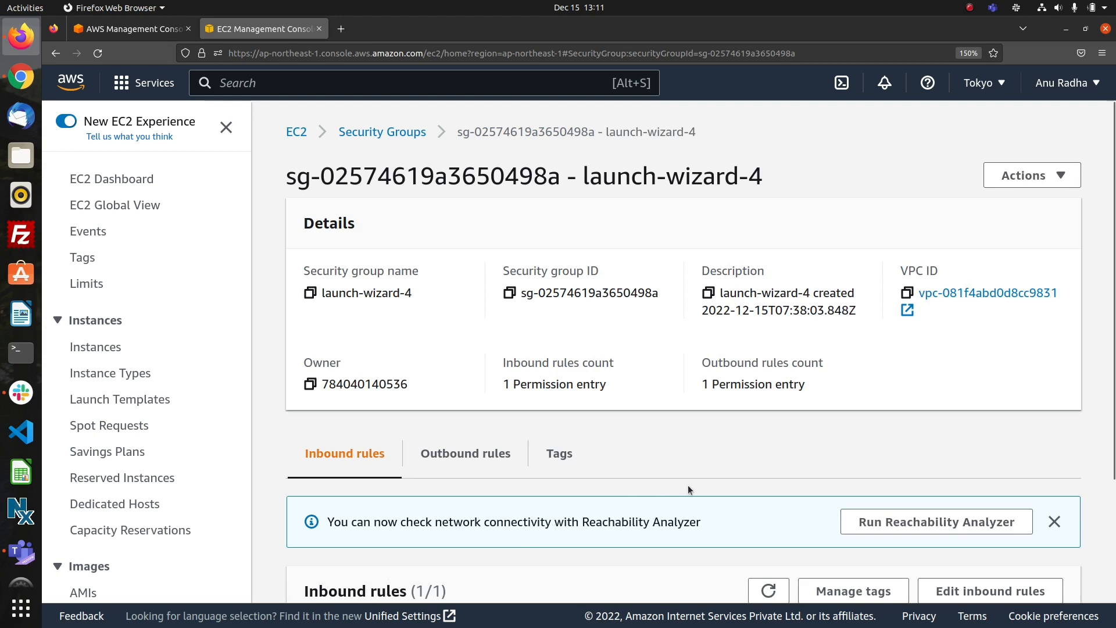
scroll(688, 484, down, 2)
scroll(688, 489, down, 1)
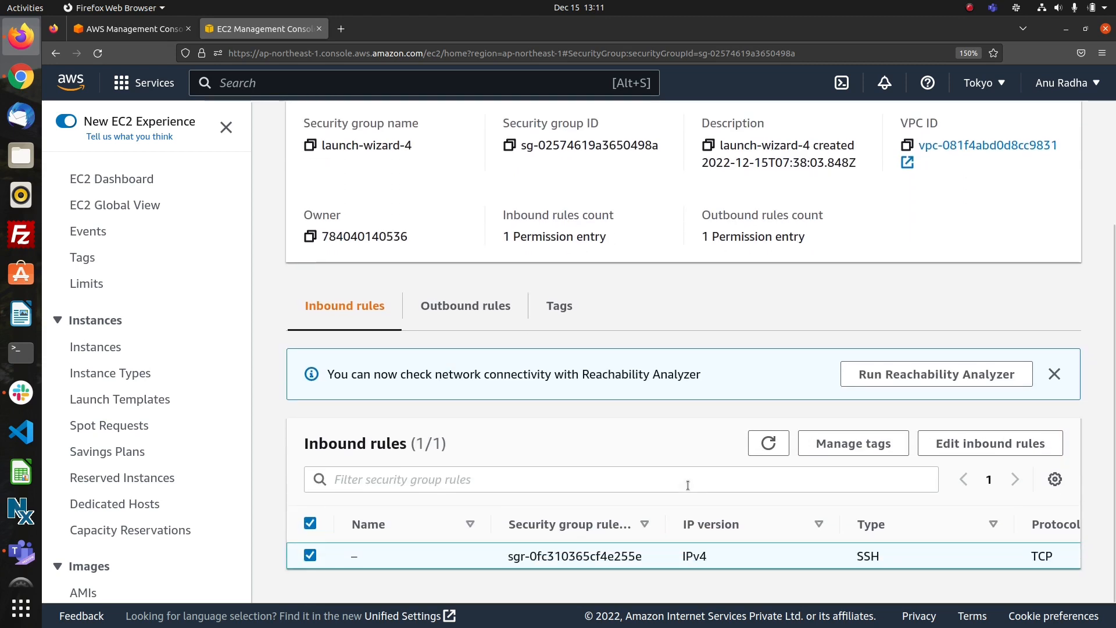
Add a Custom TCP inbound rule for port 23 with source 17.0.0.0/16 to launch-wizard-4 and save the rules.
click(959, 449)
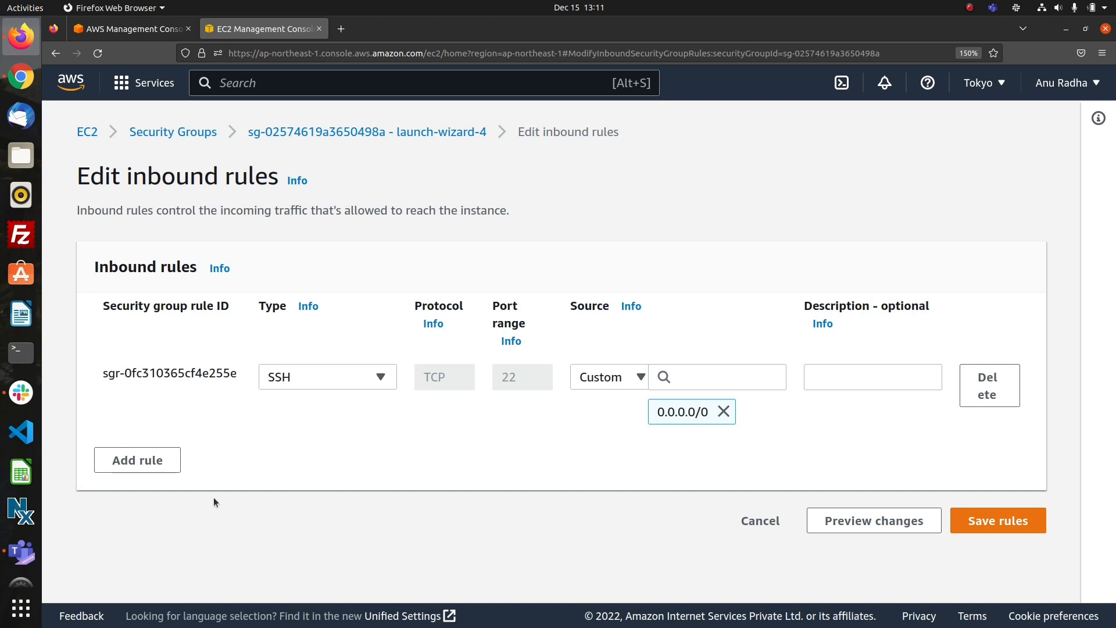
click(139, 460)
click(536, 442)
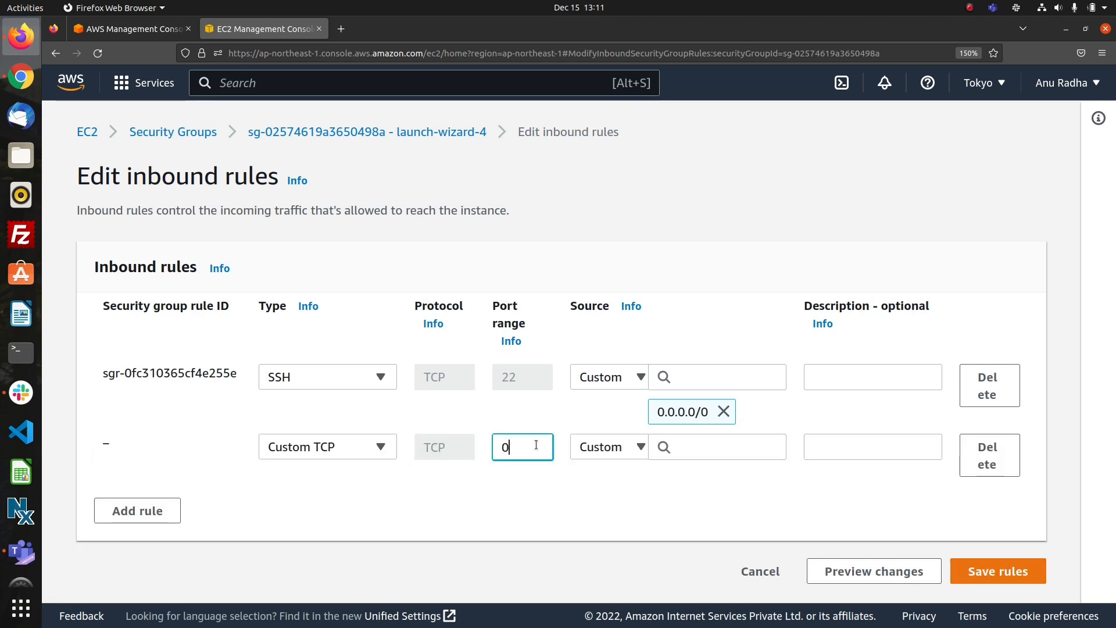
key(BackSpace)
text(23)
click(693, 446)
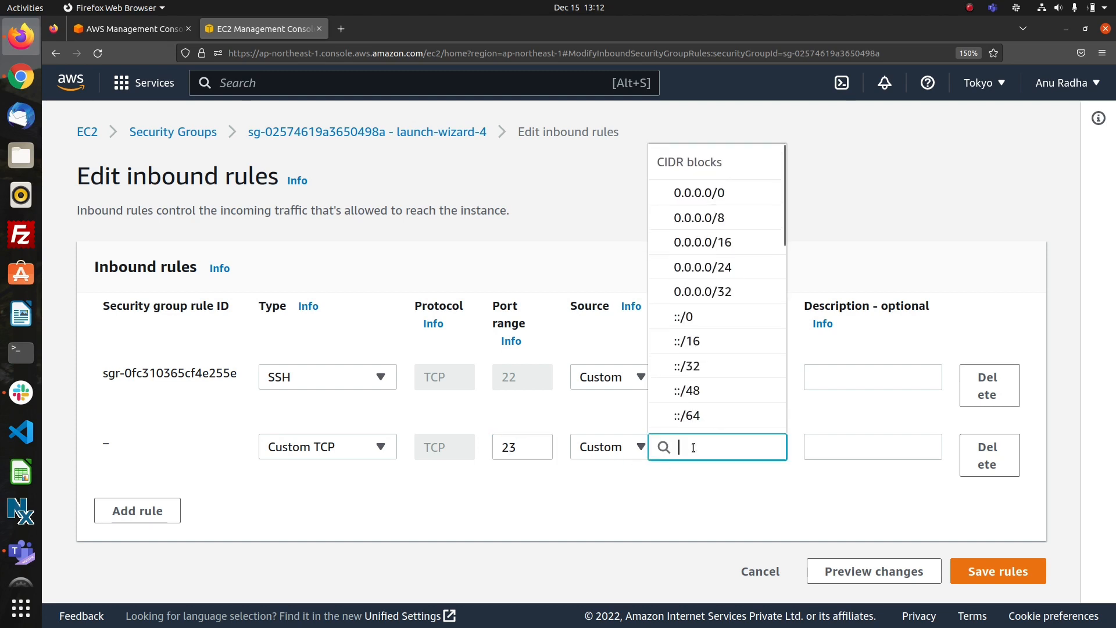
text(17)
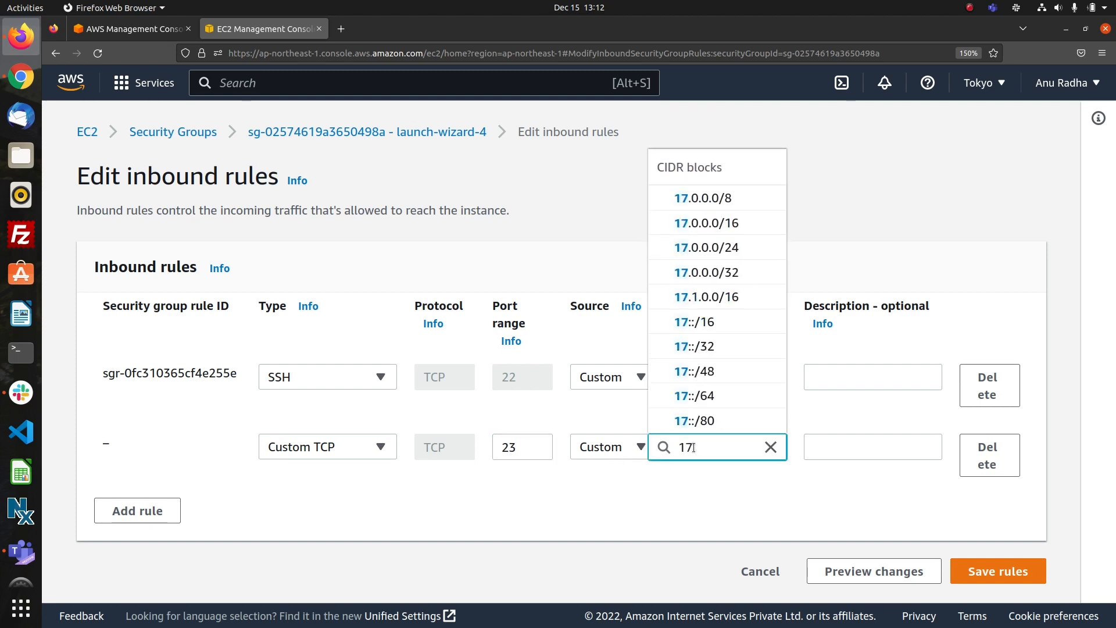
click(720, 227)
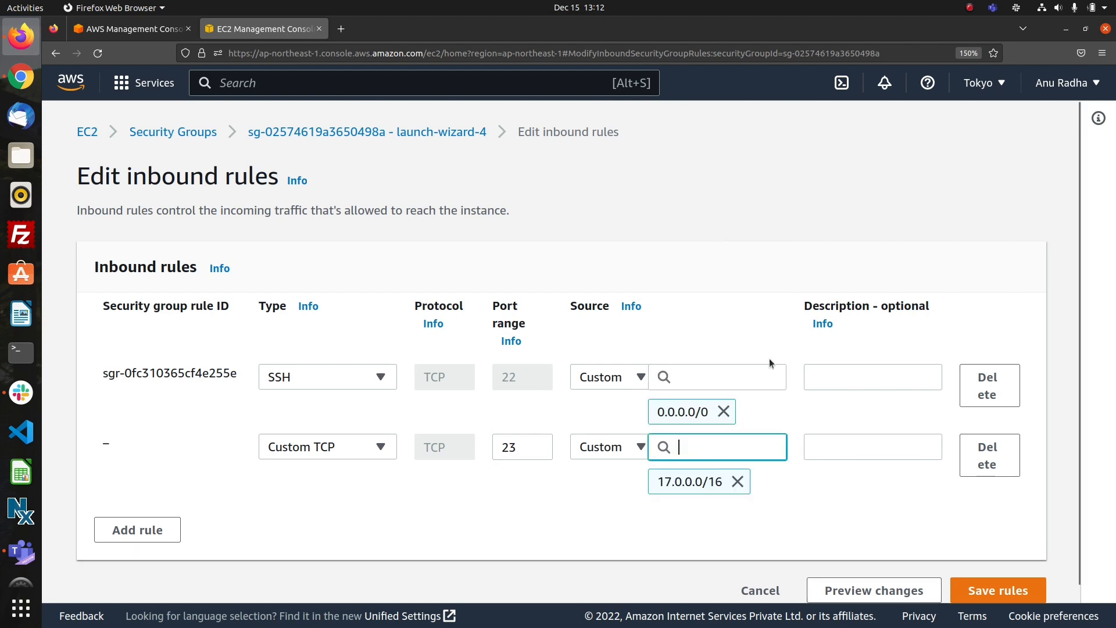
click(984, 591)
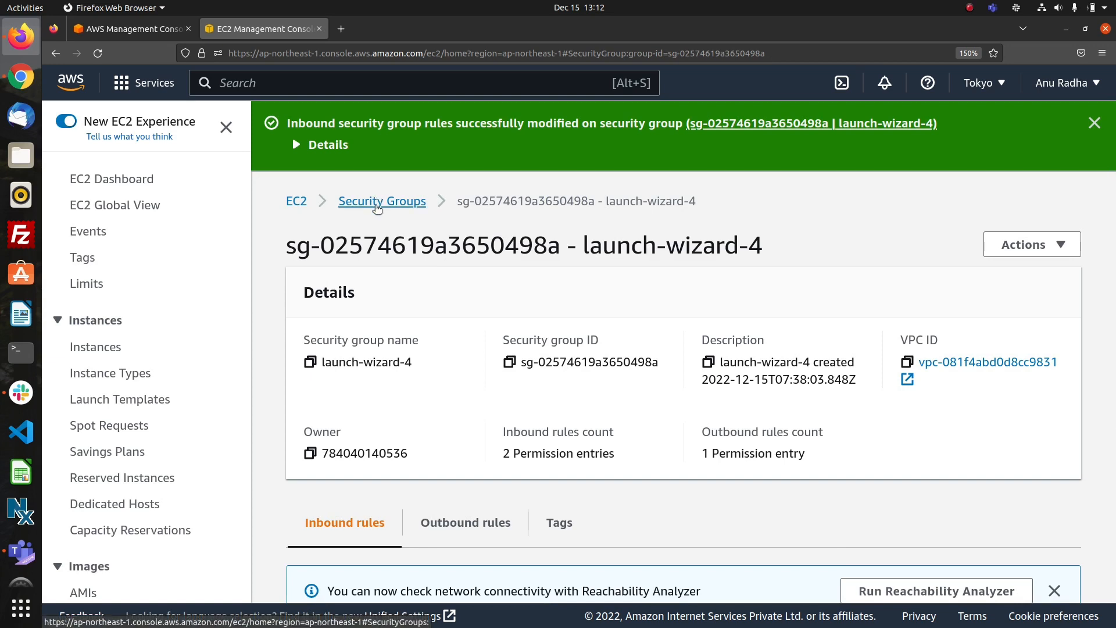
Return to the instances list, select only inst2, and open its security group launch-wizard-5 at the inbound rules.
click(376, 201)
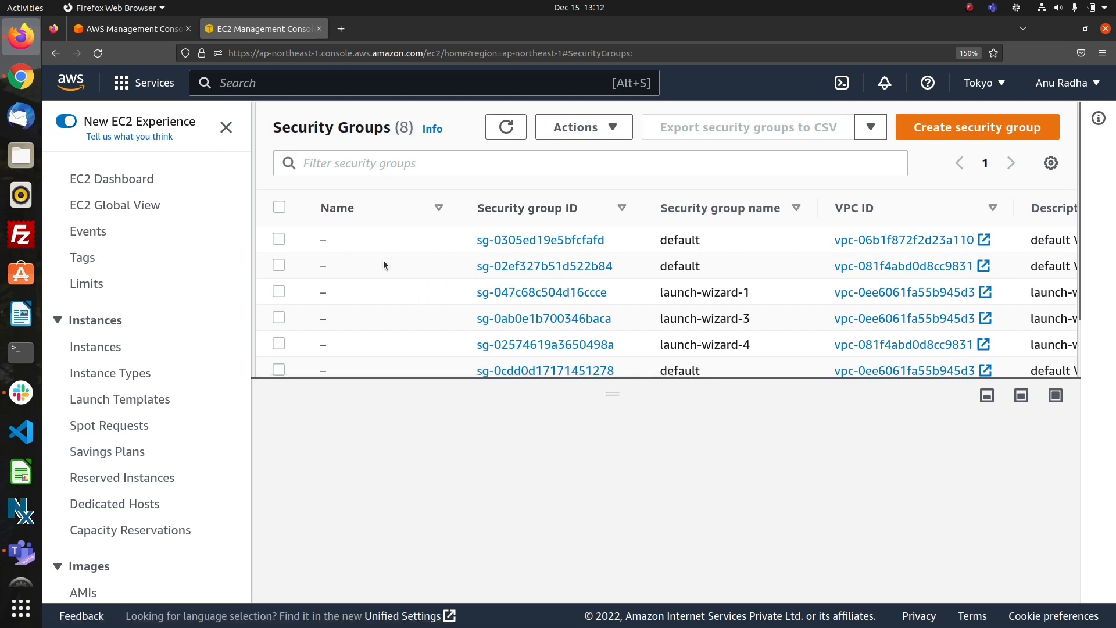
click(82, 347)
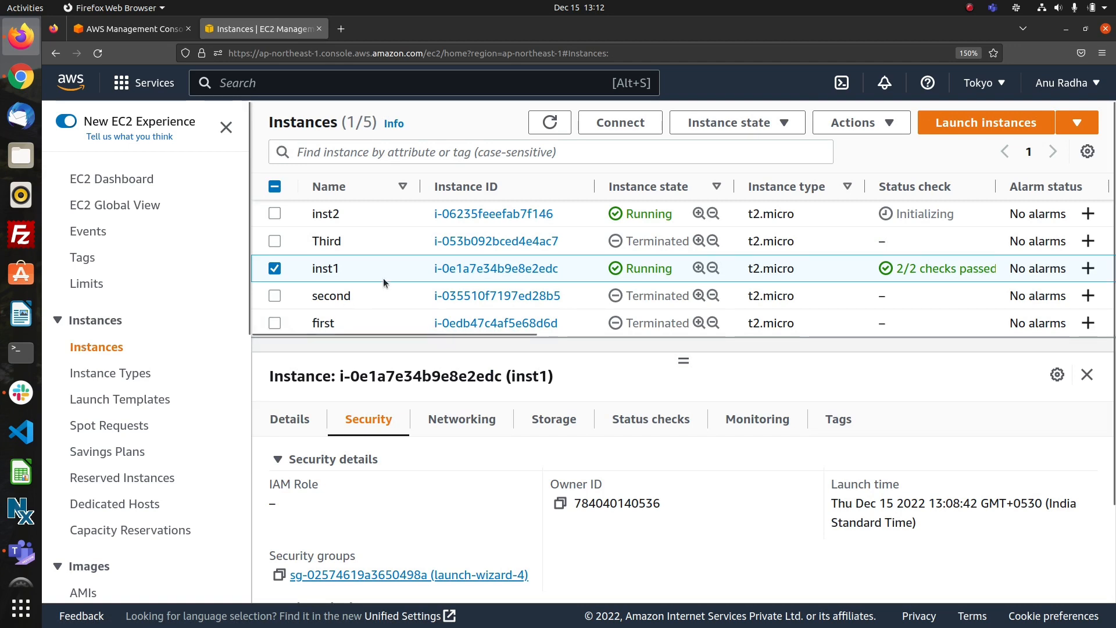
click(274, 214)
click(274, 266)
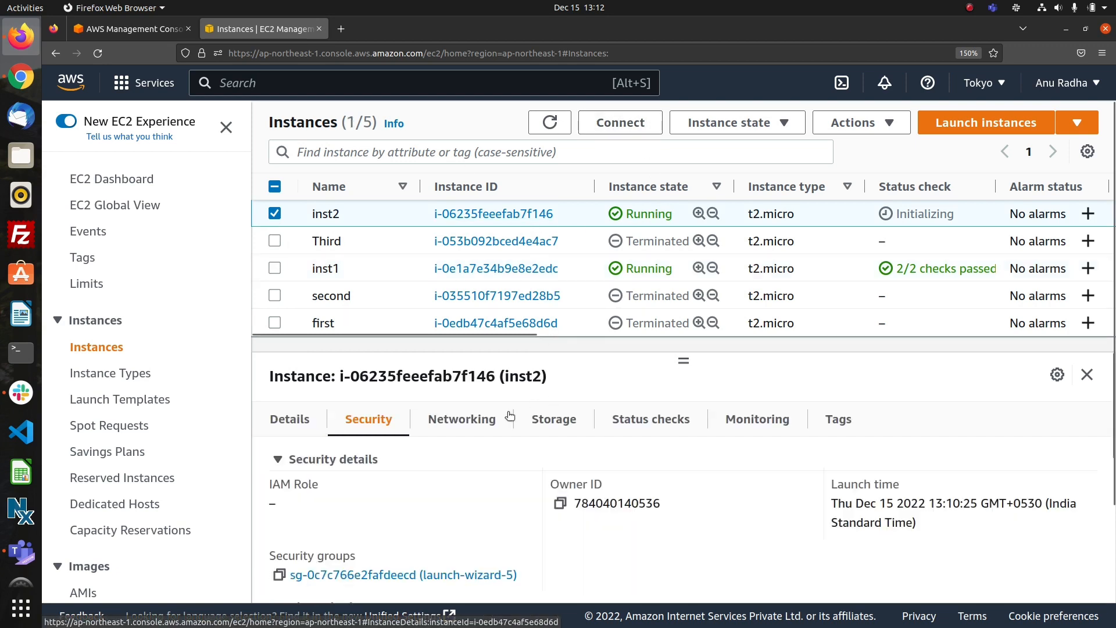
scroll(468, 501, down, 5)
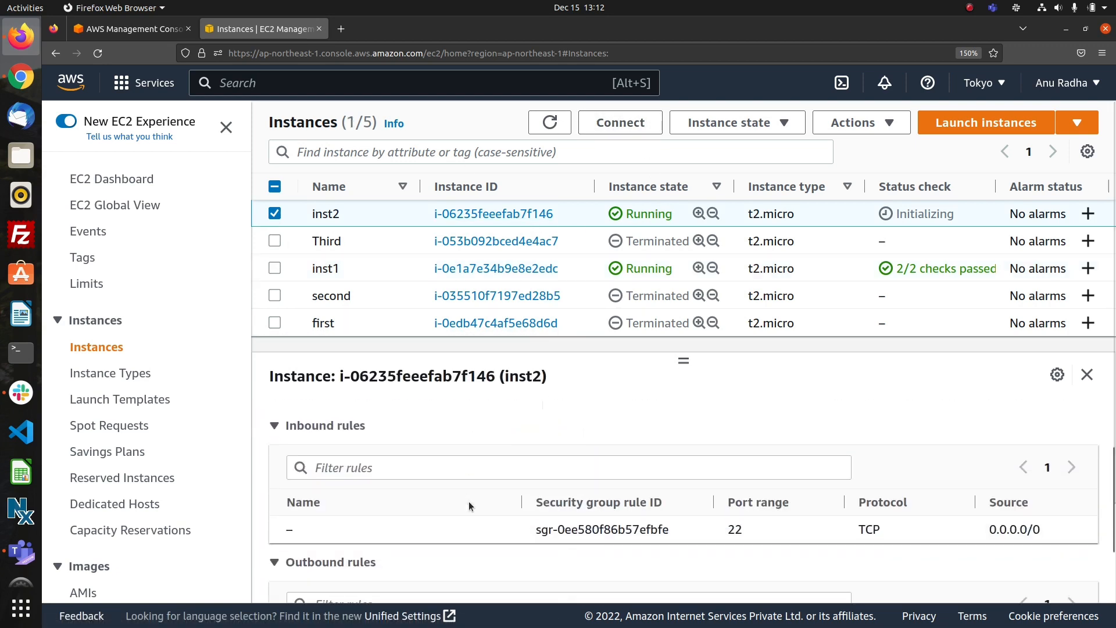
scroll(468, 501, up, 3)
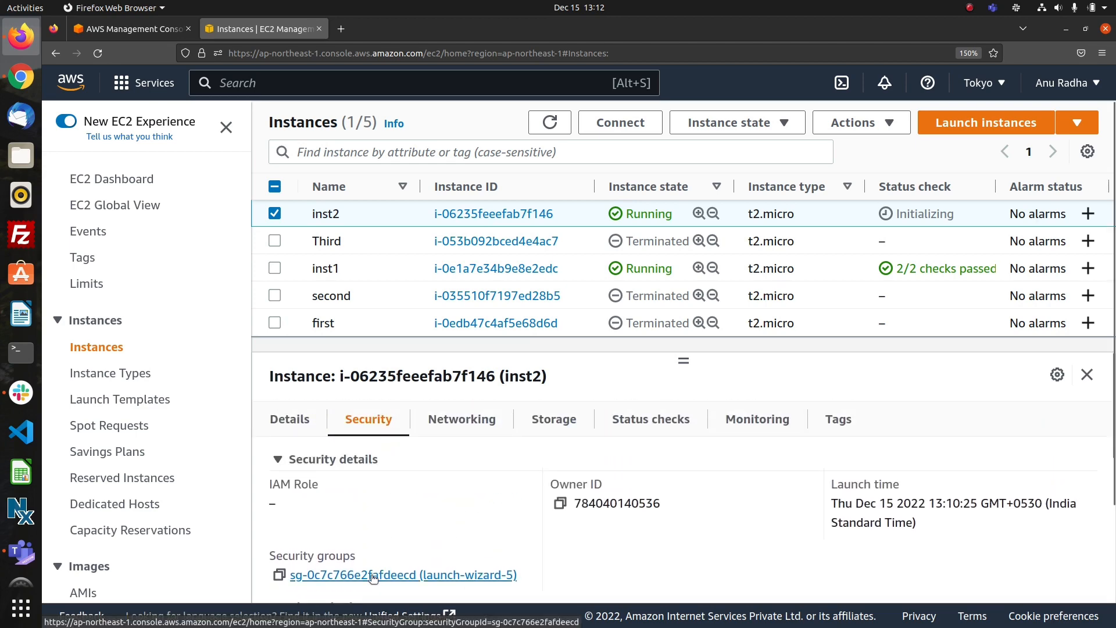
click(372, 575)
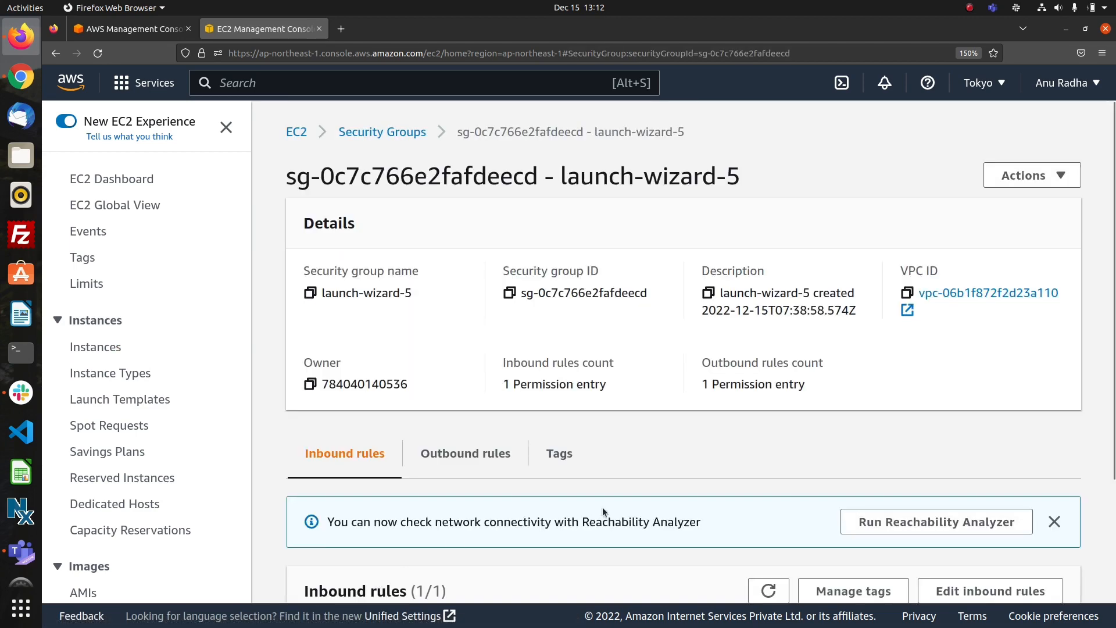
scroll(758, 526, down, 3)
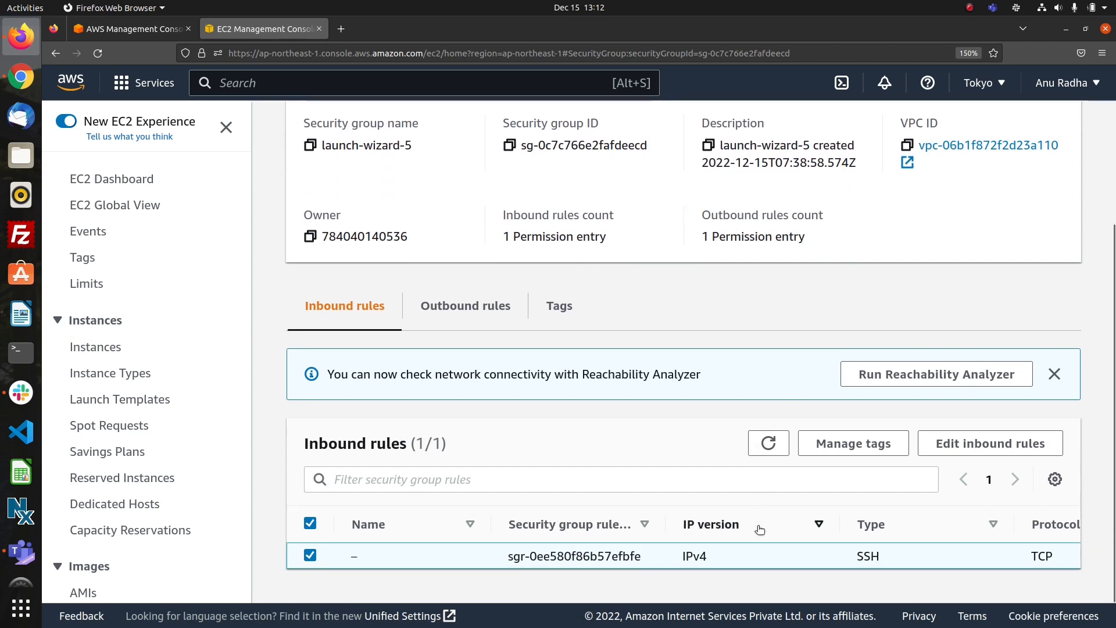
Add a Custom TCP inbound rule to launch-wizard-5 for port 23 with source 16.0.0.0/24.
click(944, 453)
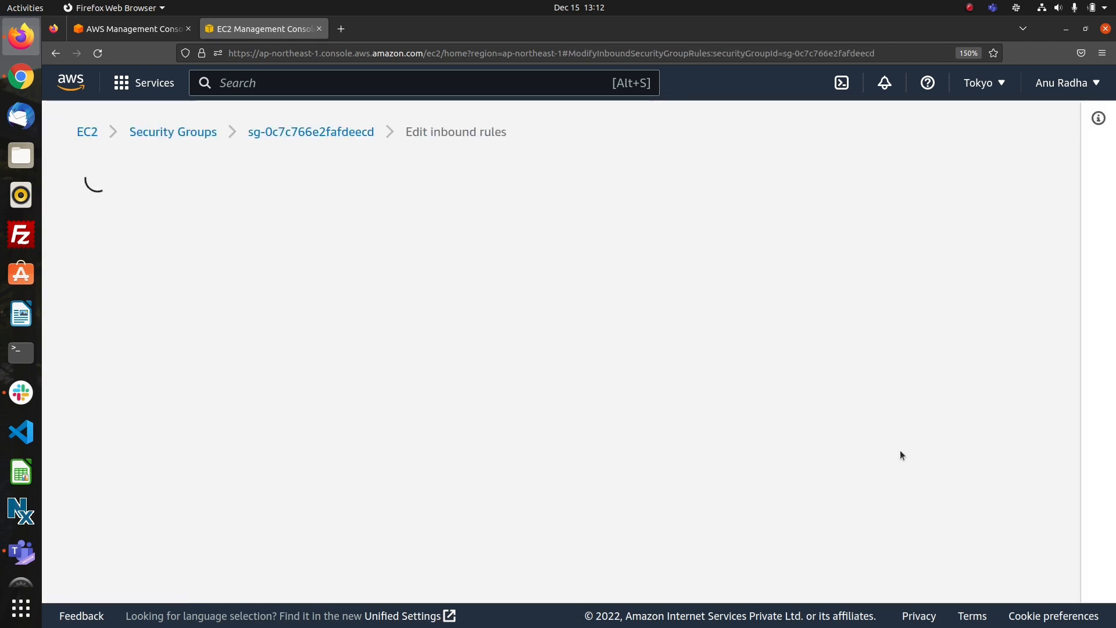
click(143, 463)
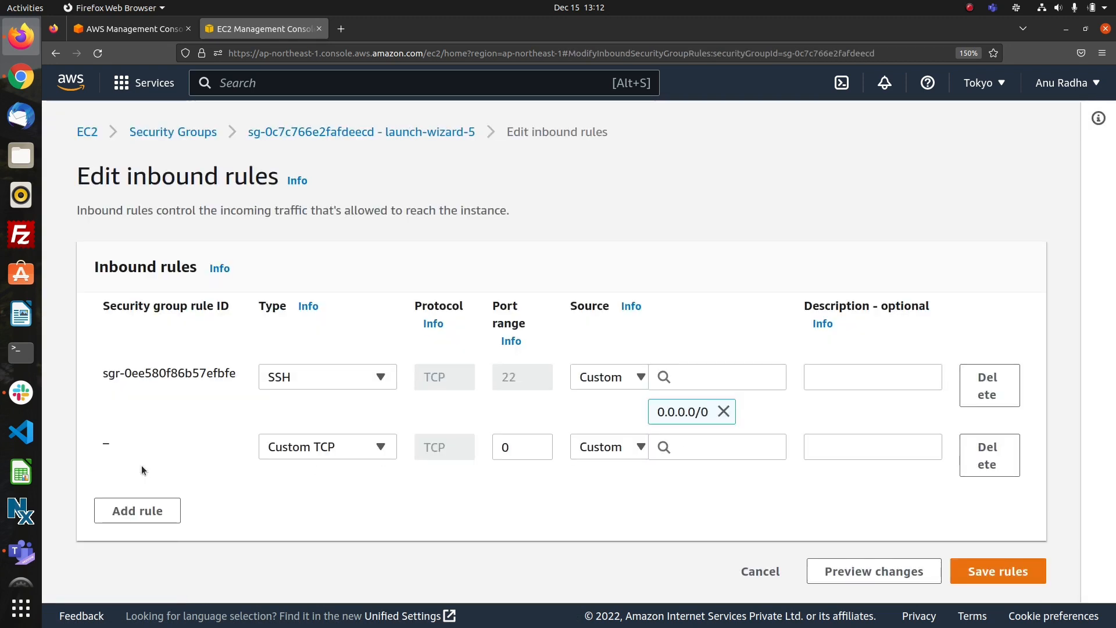
click(521, 453)
key(BackSpace)
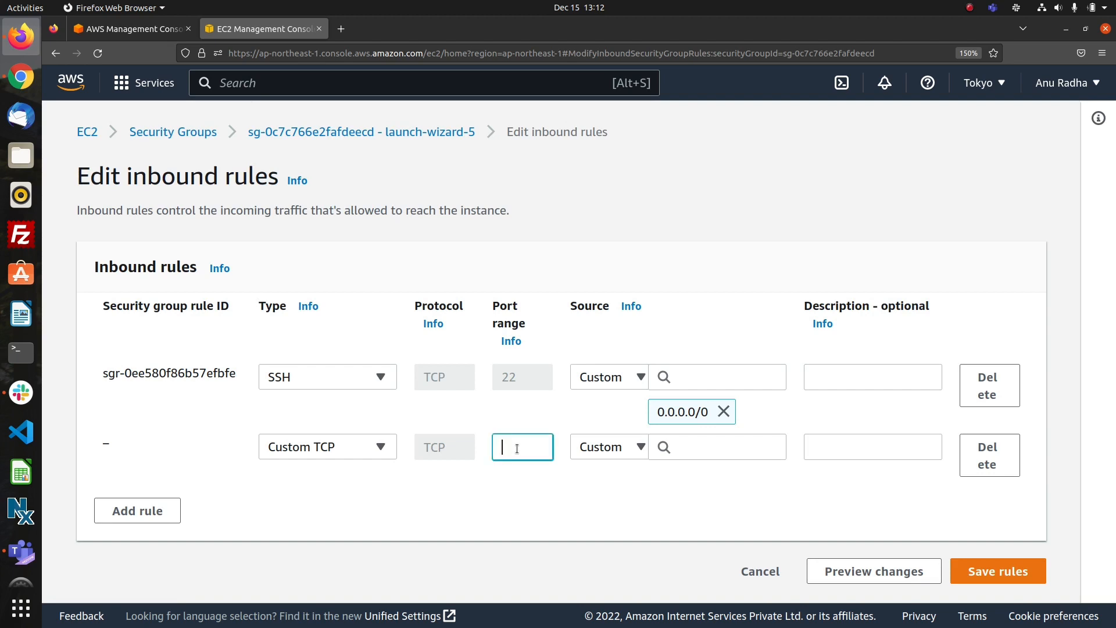
text(23)
click(700, 445)
text(16)
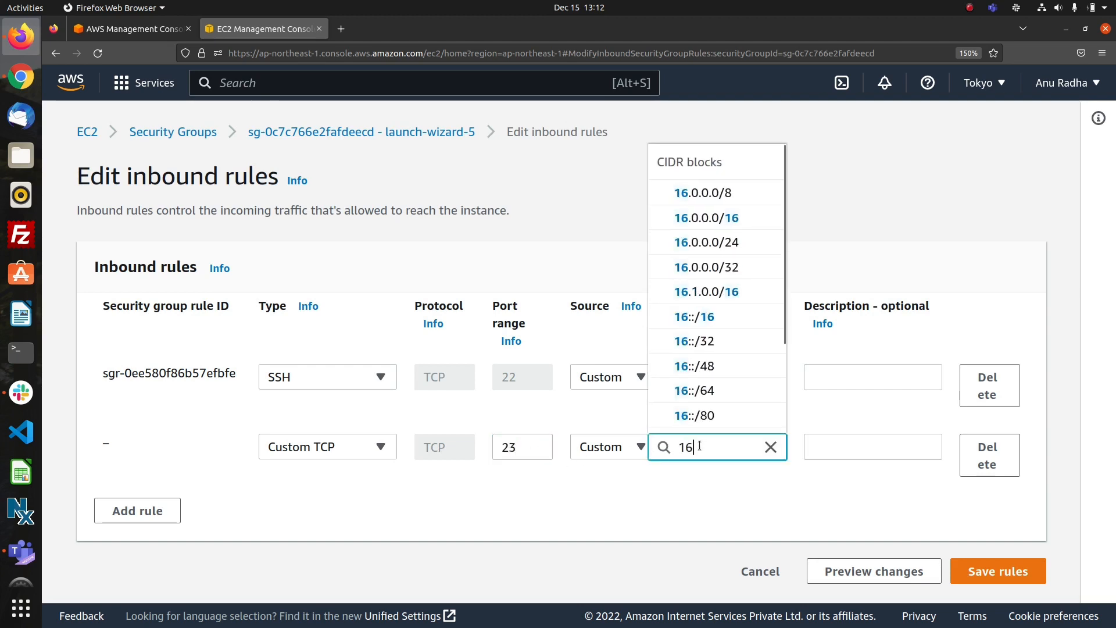
click(696, 239)
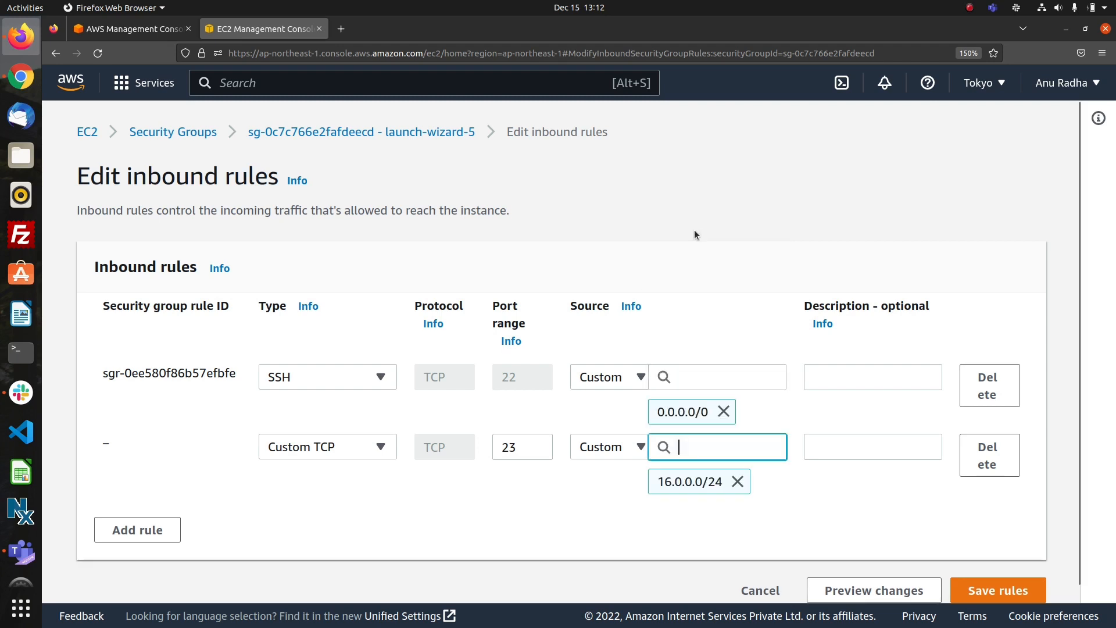
Replace the source of launch-wizard-5's new port 23 rule with 16.0.0.0/16 and save the inbound rules.
click(737, 481)
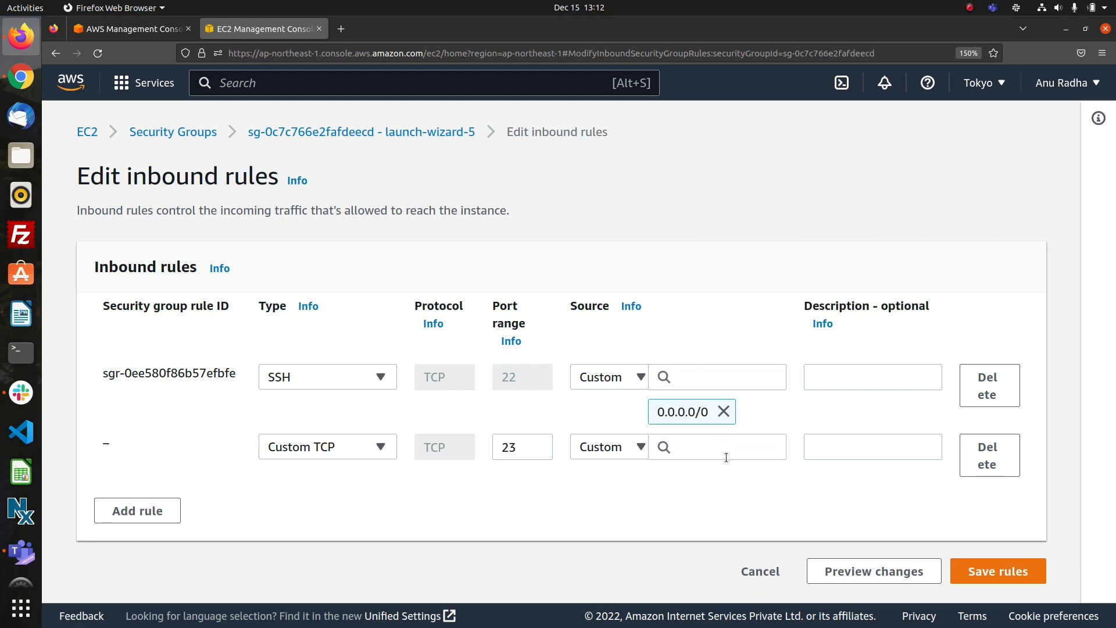
click(723, 449)
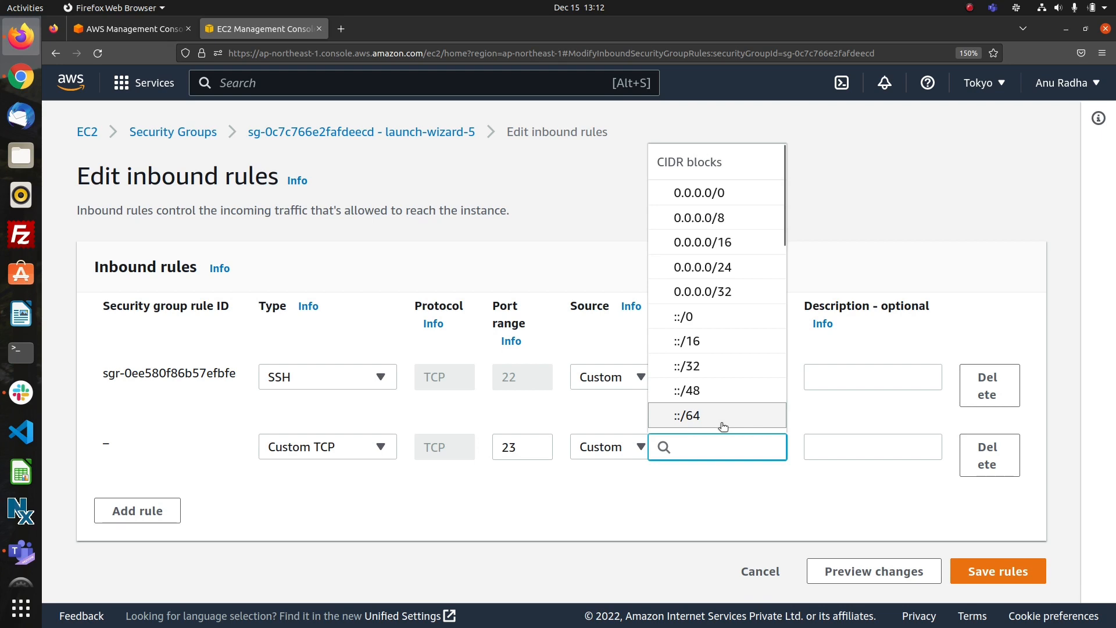
text(16)
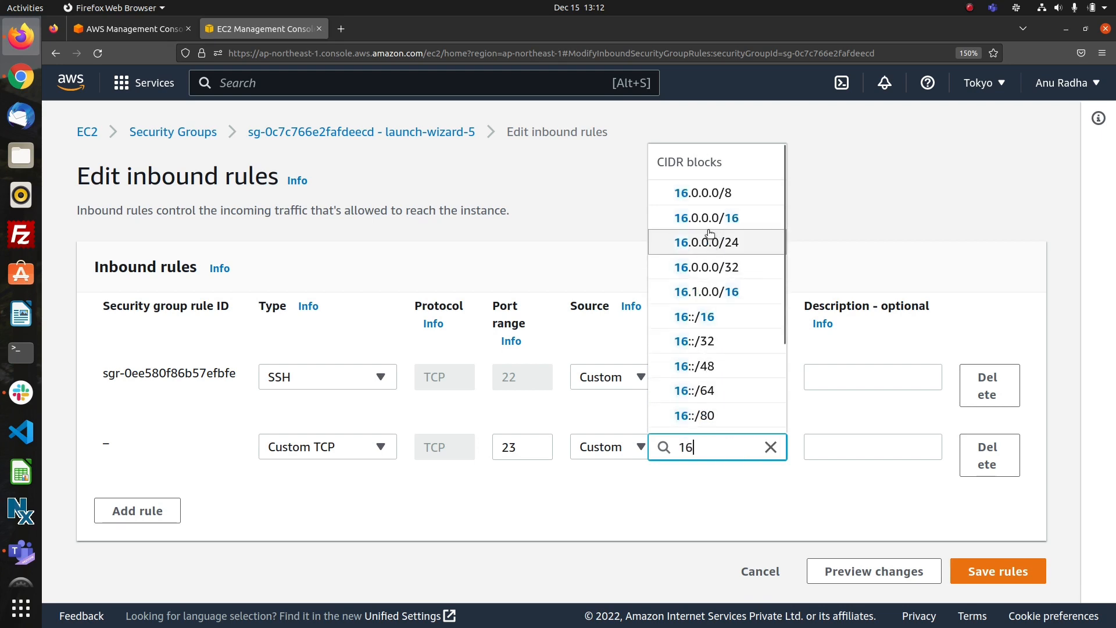
click(708, 218)
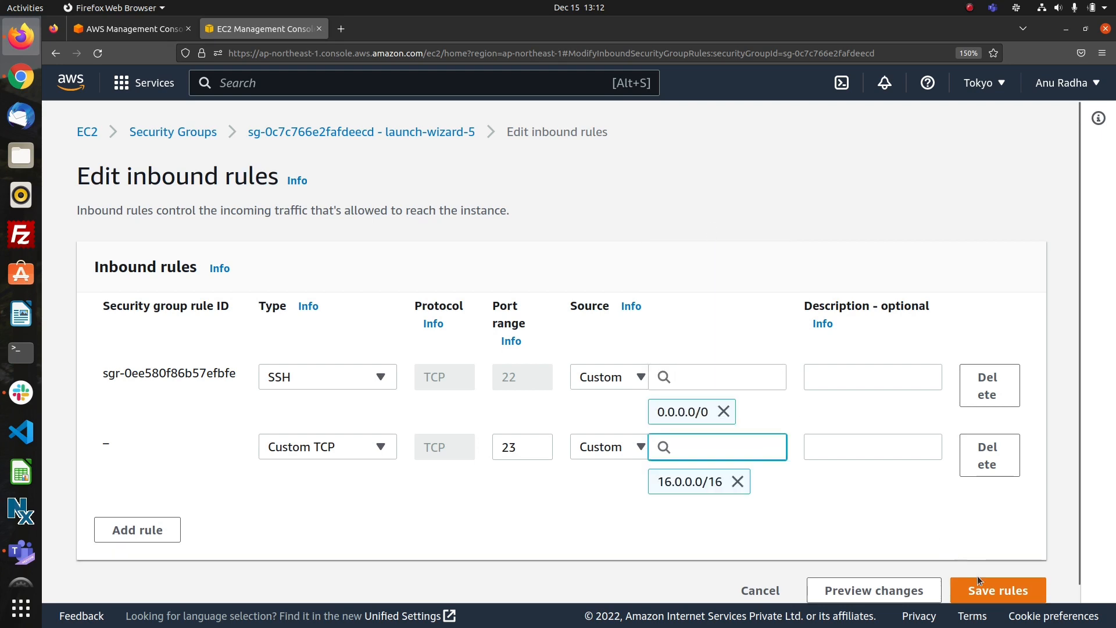
click(985, 587)
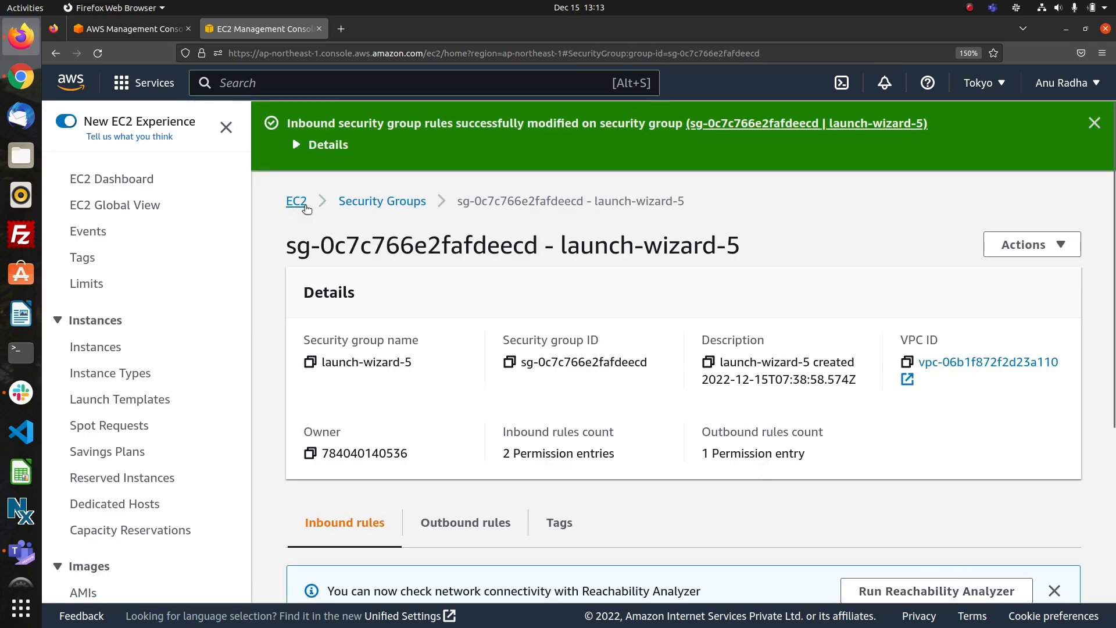
Open the list of running instances from the EC2 dashboard and refresh it repeatedly to check inst2's status check.
click(297, 203)
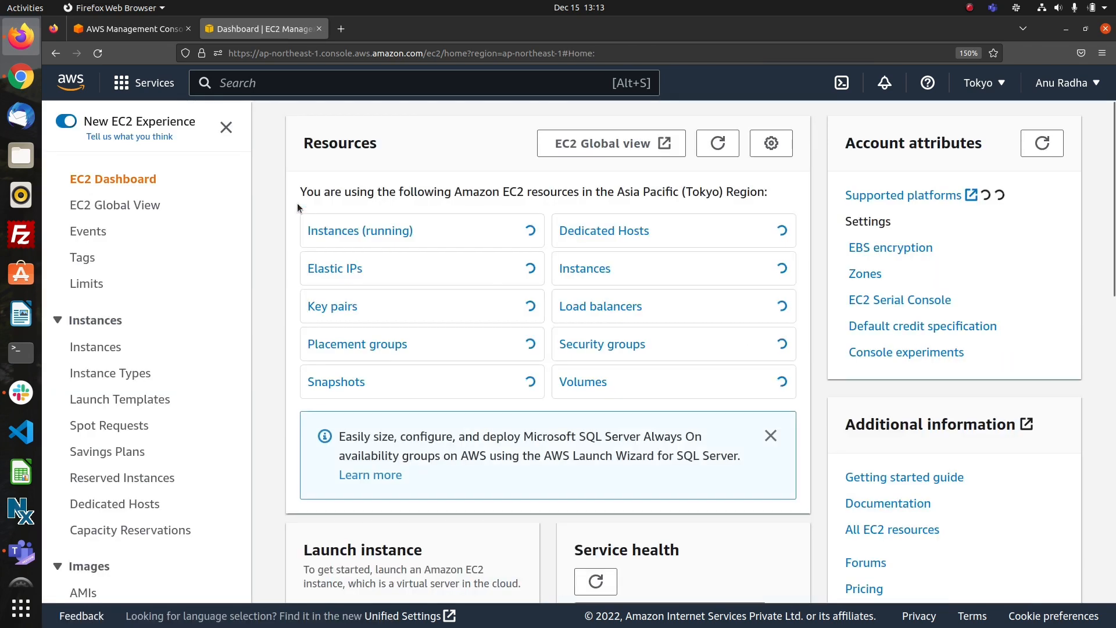
click(329, 239)
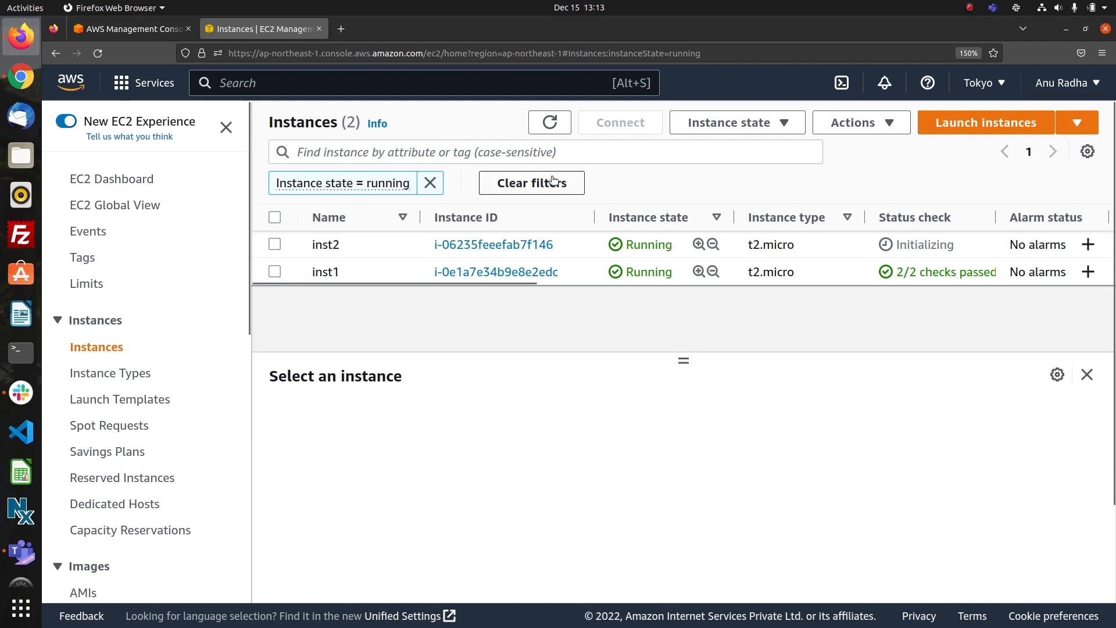
click(552, 125)
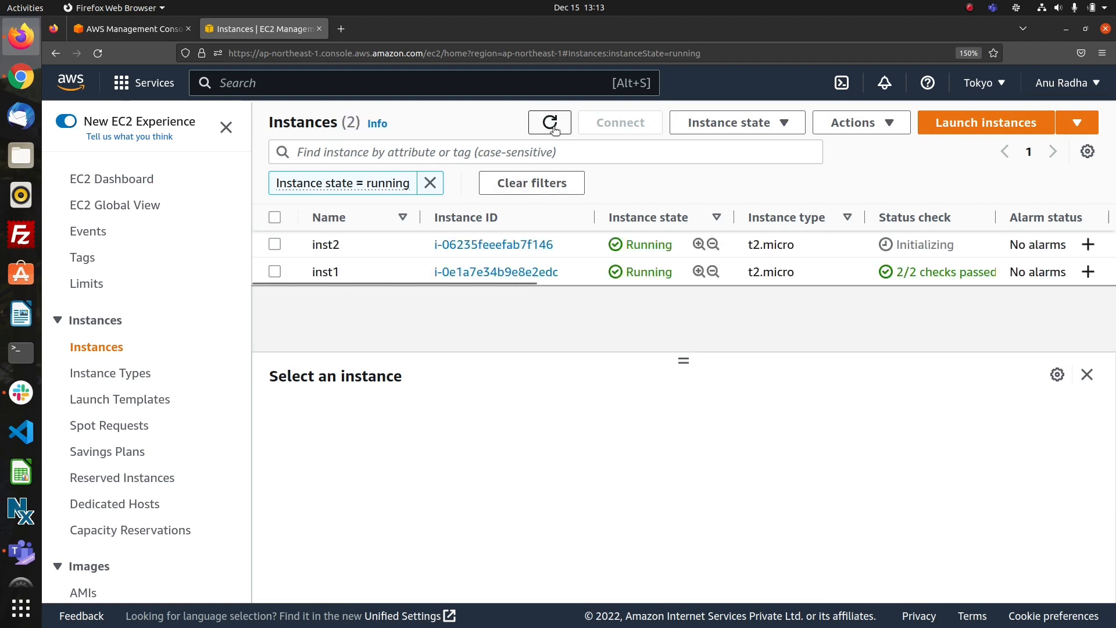
click(552, 126)
click(552, 126)
Select inst2, copy its private IPv4 address, and clear the selection.
click(274, 245)
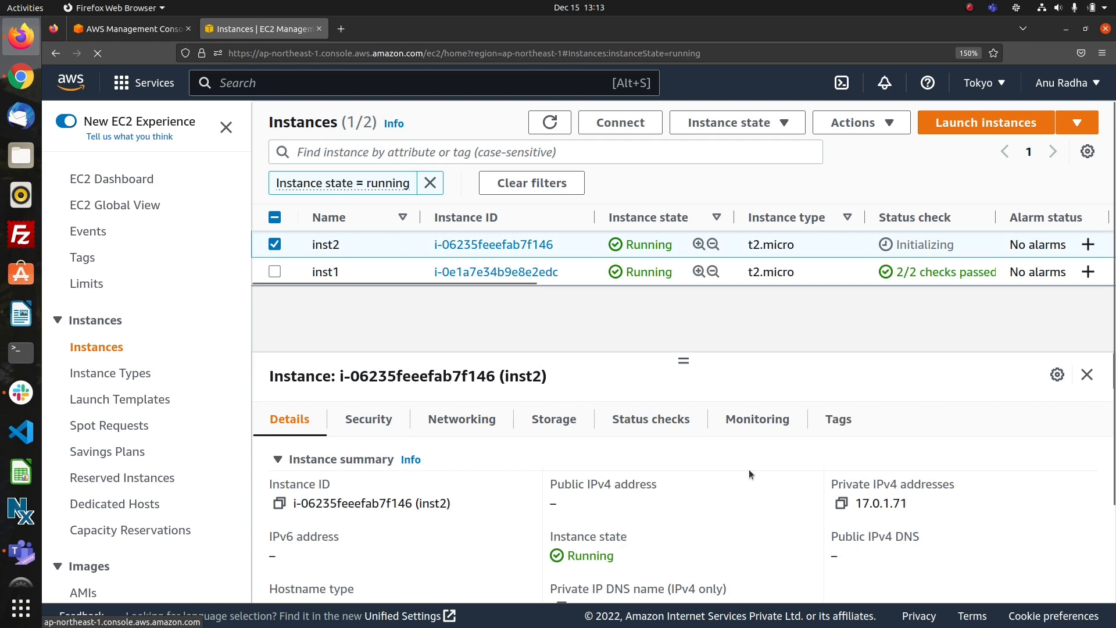
click(841, 503)
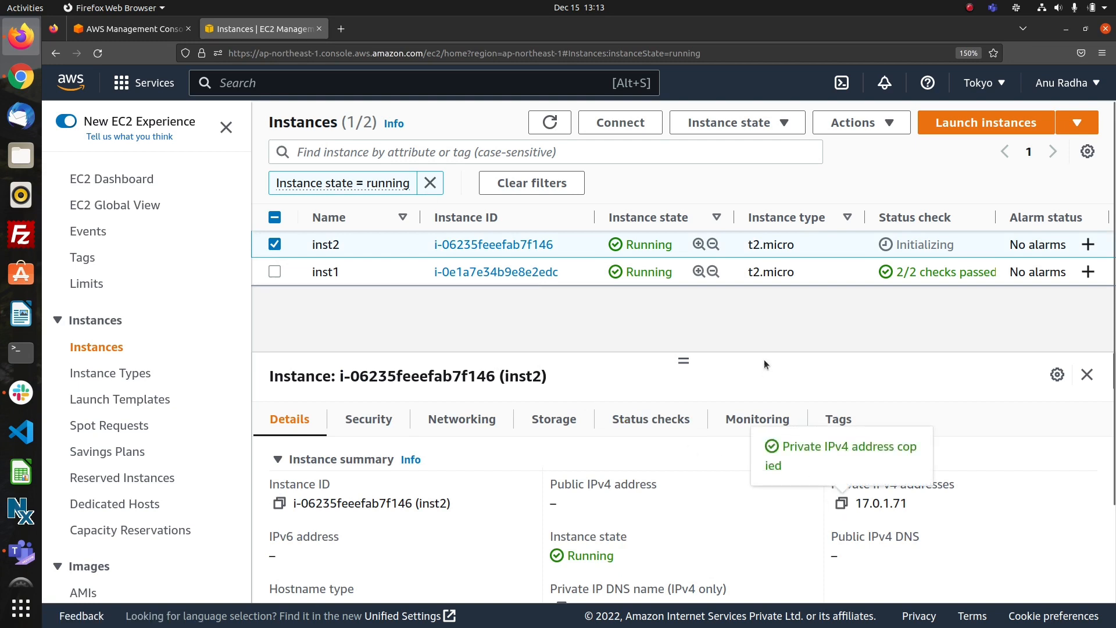
click(276, 246)
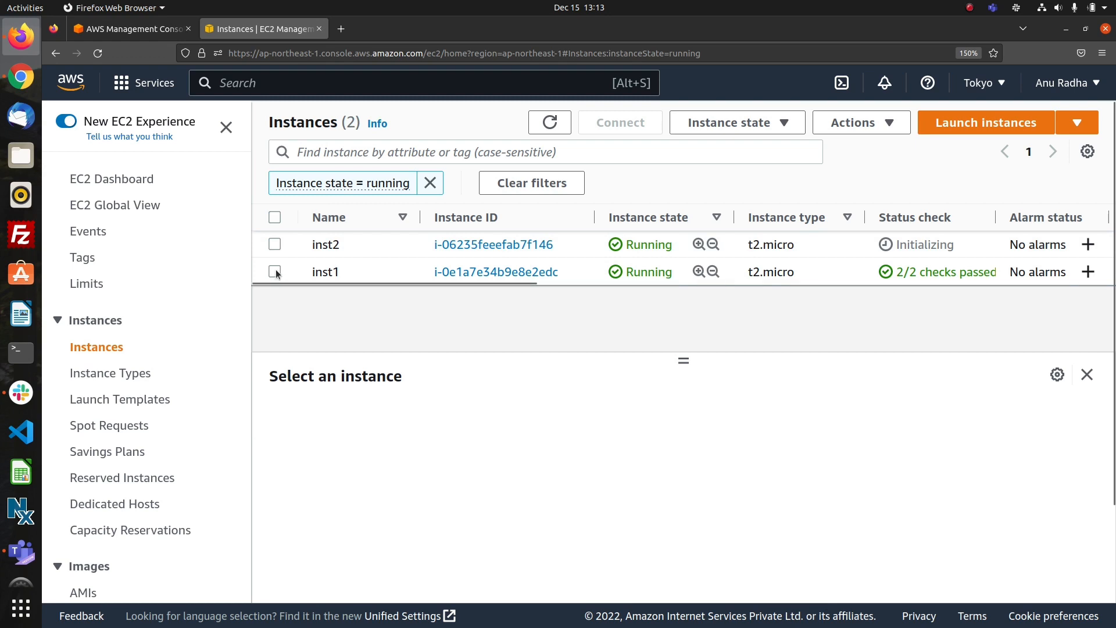
Refresh the running instances list, select inst1, and connect to it through EC2 Instance Connect with the default user name.
click(275, 271)
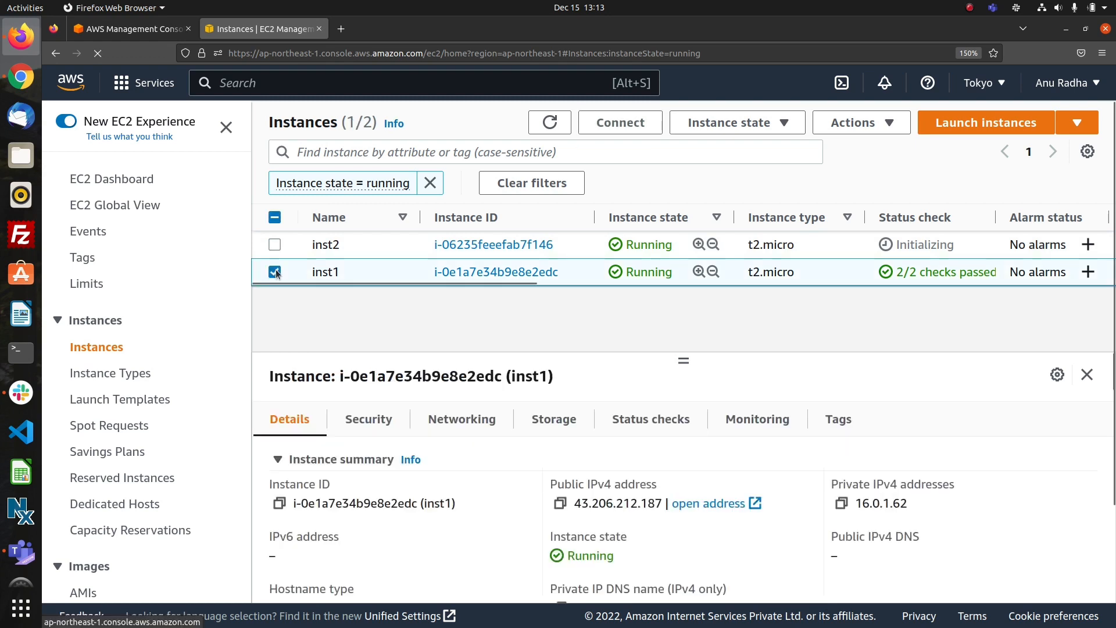
click(555, 126)
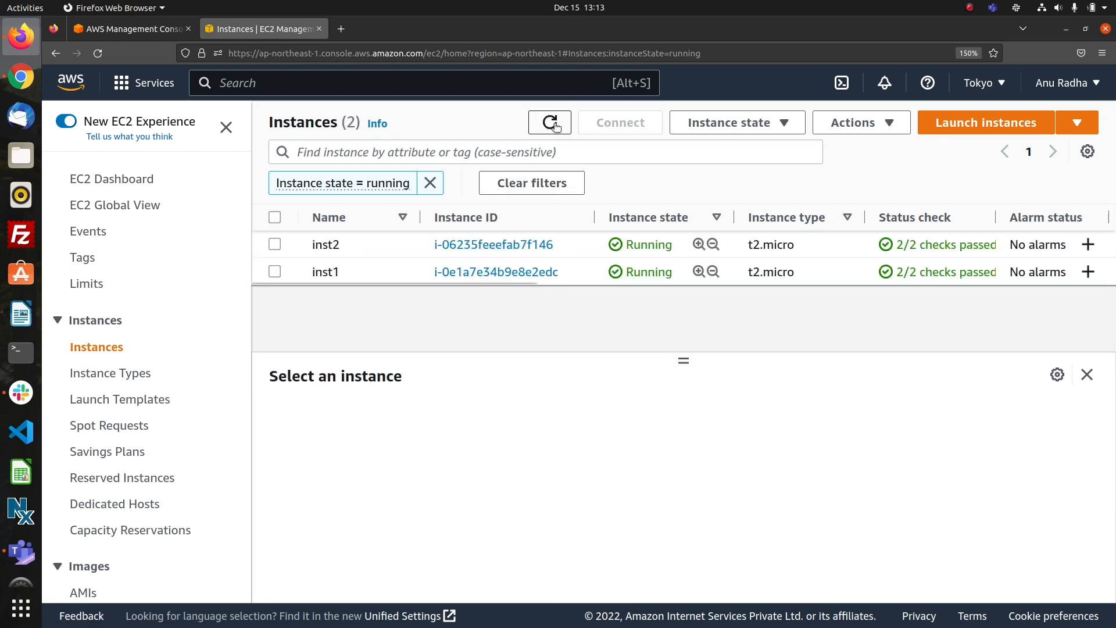
click(274, 271)
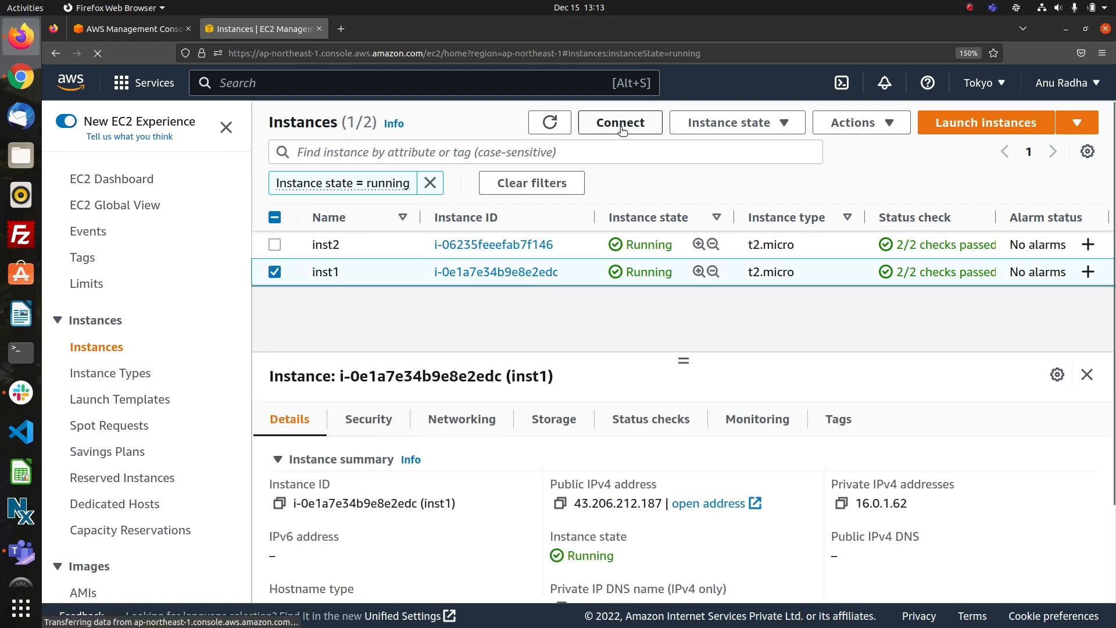
click(621, 123)
scroll(616, 413, down, 1)
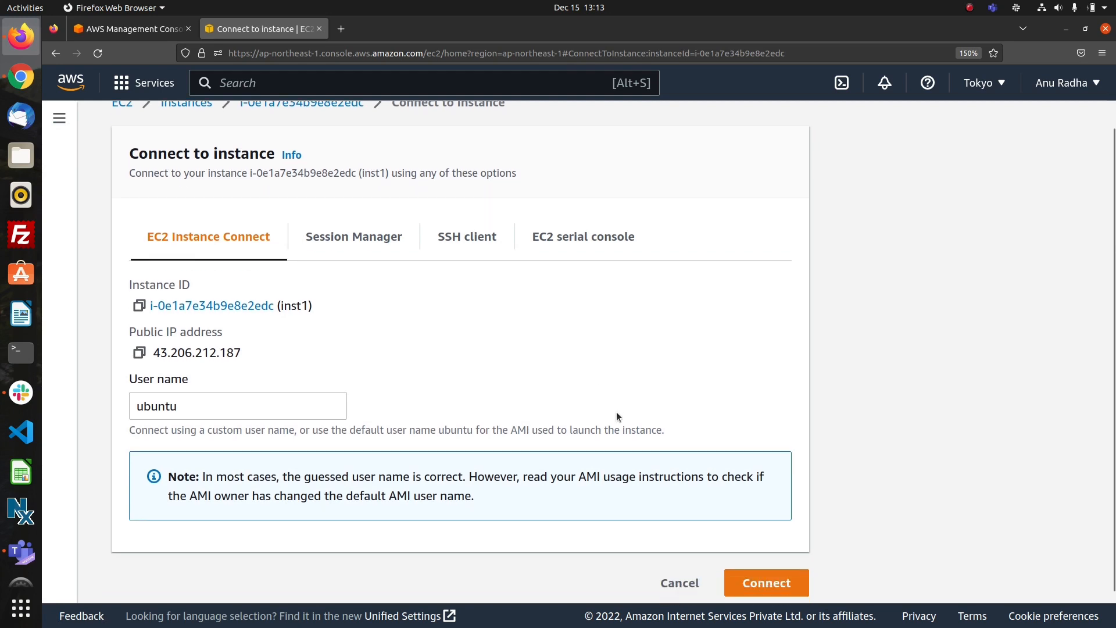
click(752, 572)
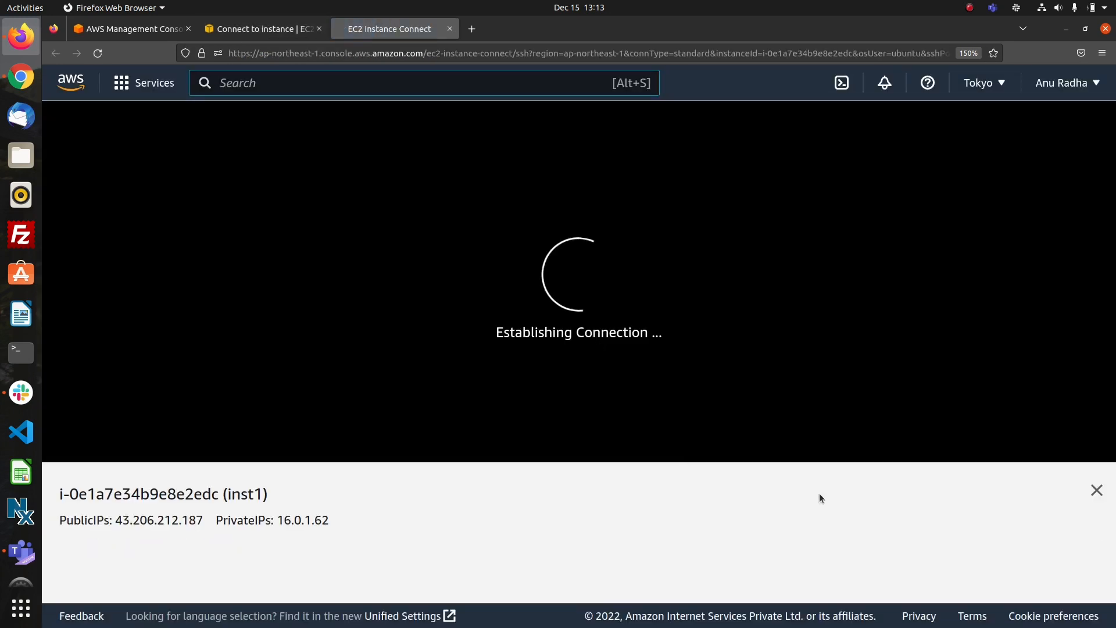
Close the instance details below inst1's terminal and switch to the root user with sudo su.
click(1096, 490)
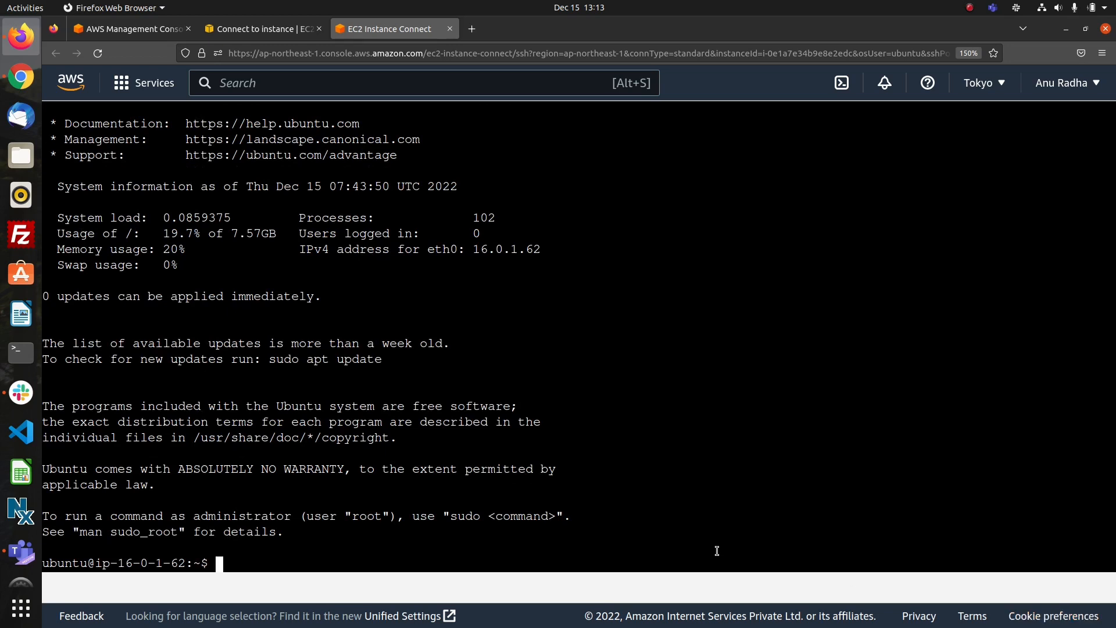
text(sudo su)
key(Return)
Try to reach inst2 at its copied private address by running telenet 17.0.1.71 22.
text(t)
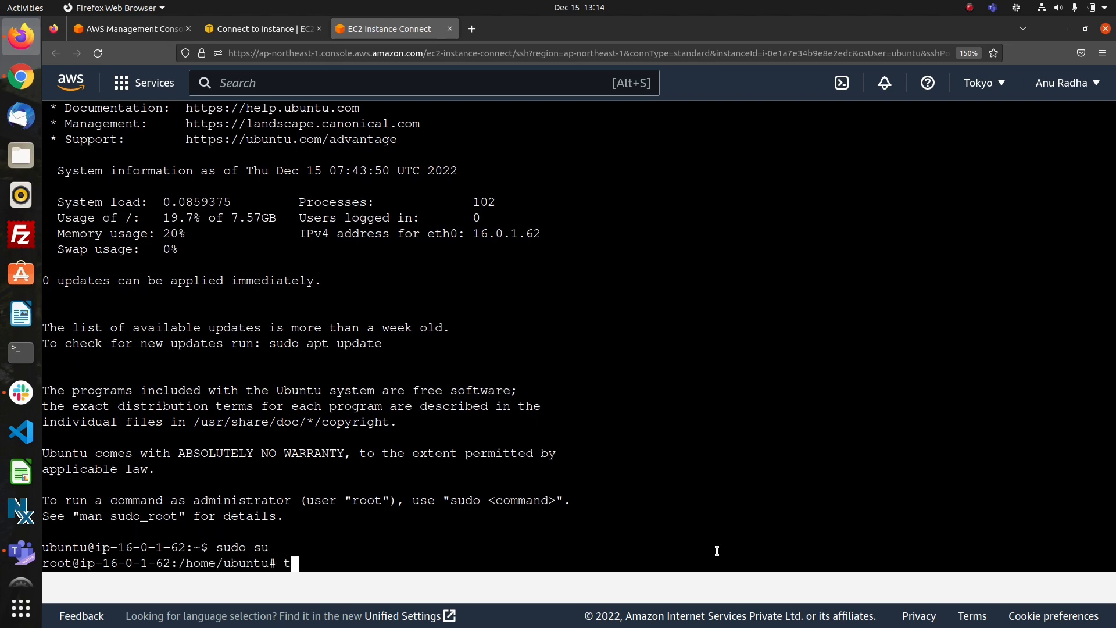
text(elenet V)
key(BackSpace)
right_click(347, 561)
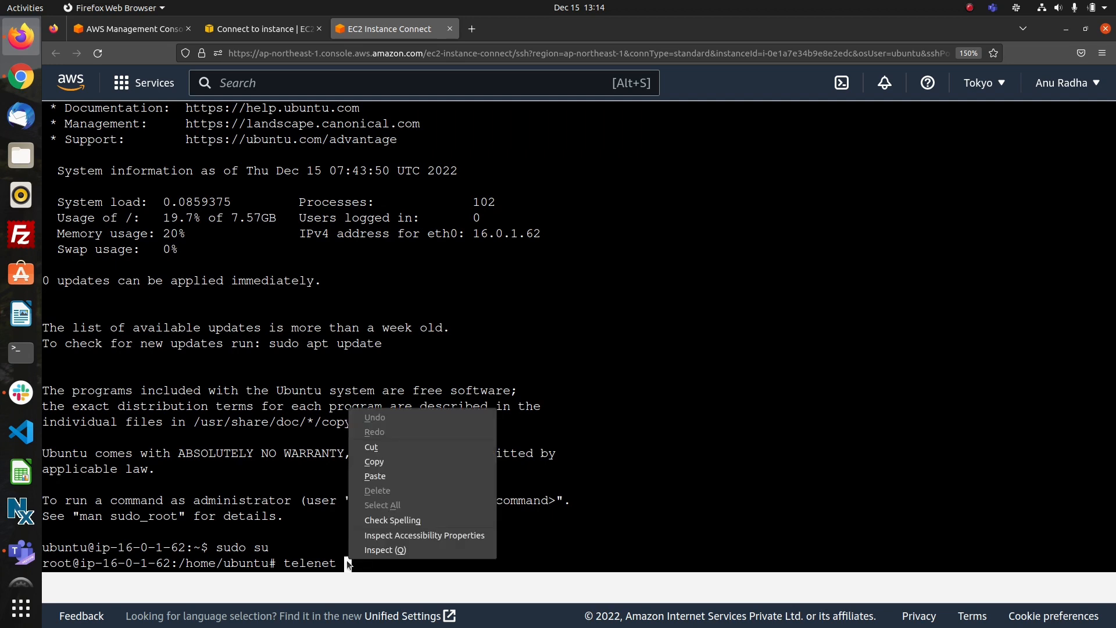
click(385, 474)
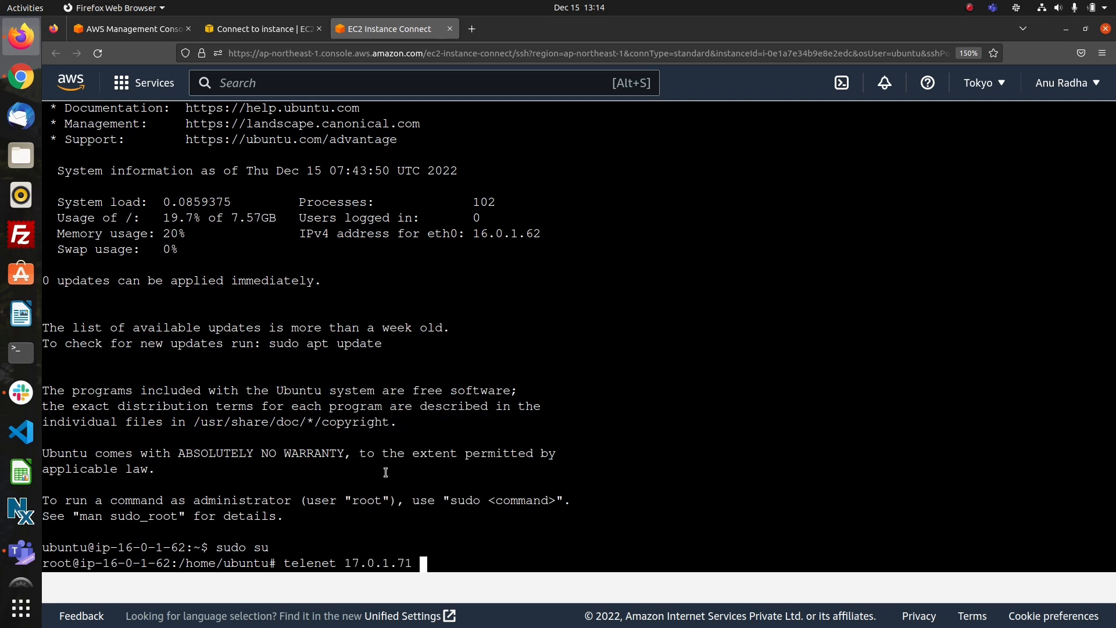
text(22)
key(Return)
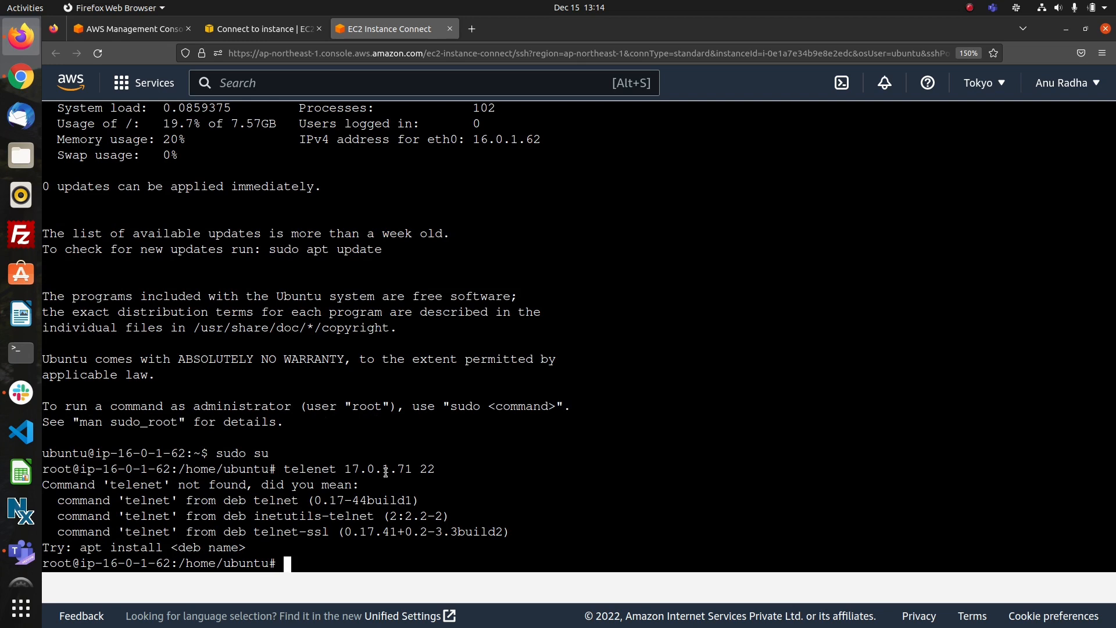
Recall the previous command, correct the misspelled command name, and run telnet 17.0.1.71 22 to test reaching inst2.
text(telnet)
key(Up)
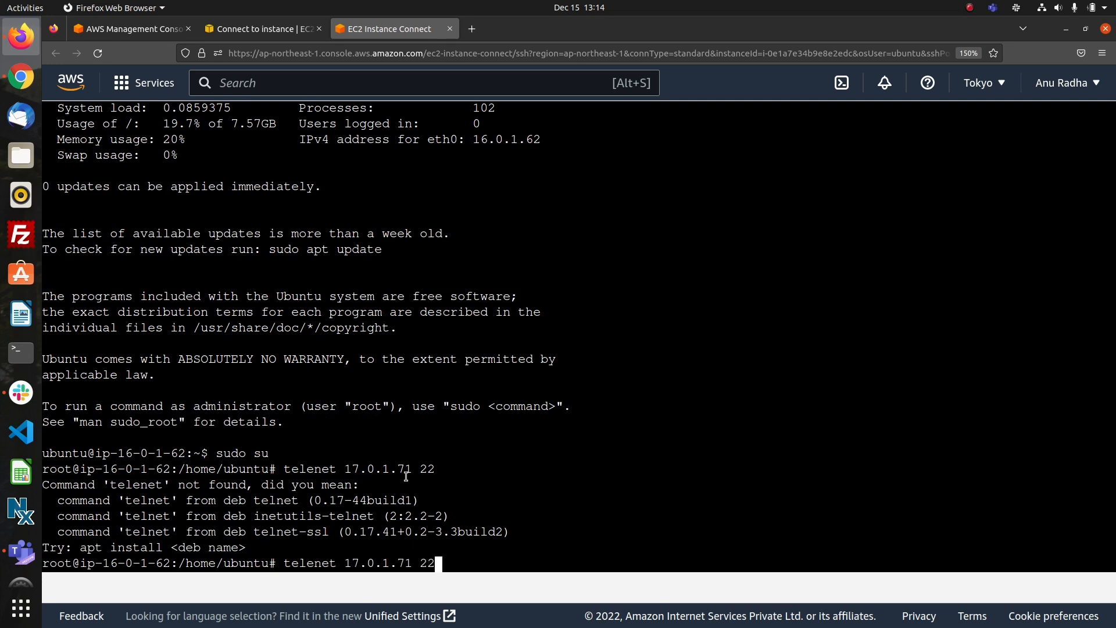
key(Left)
key(Left)
key(Left)
key(Left)
key(Left)
key(Left)
key(Left)
key(Left)
key(Left)
key(Left)
key(Left)
key(Left)
key(Left)
key(Left)
key(Left)
key(Left)
key(Left)
key(Right)
key(BackSpace)
key(Return)
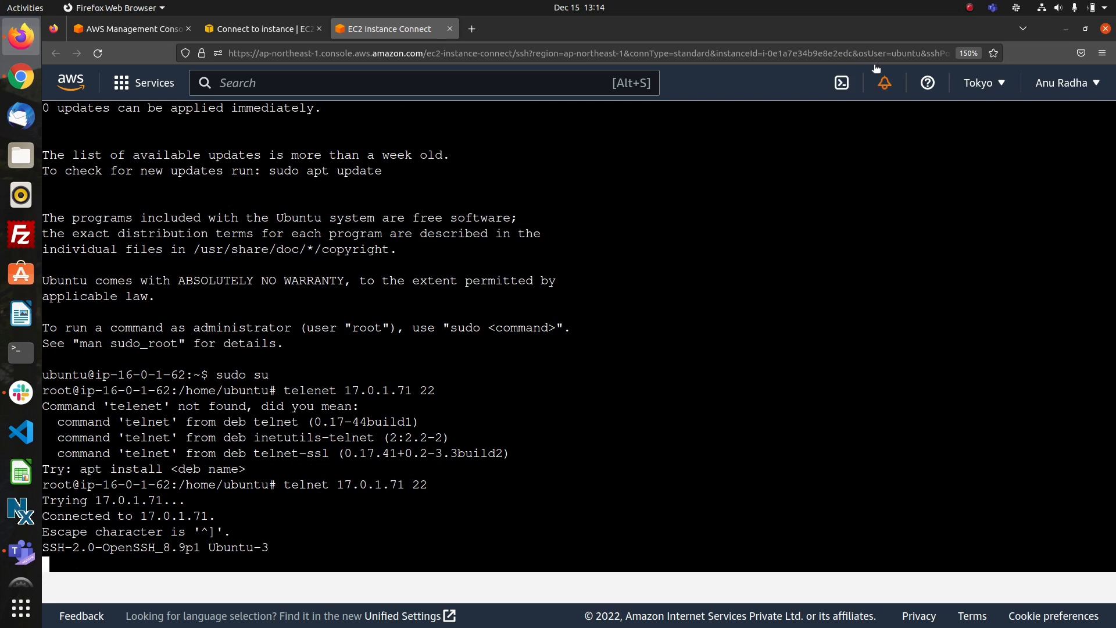
Leave the terminal and return from inst1's connection page to the list of all EC2 instances.
click(259, 18)
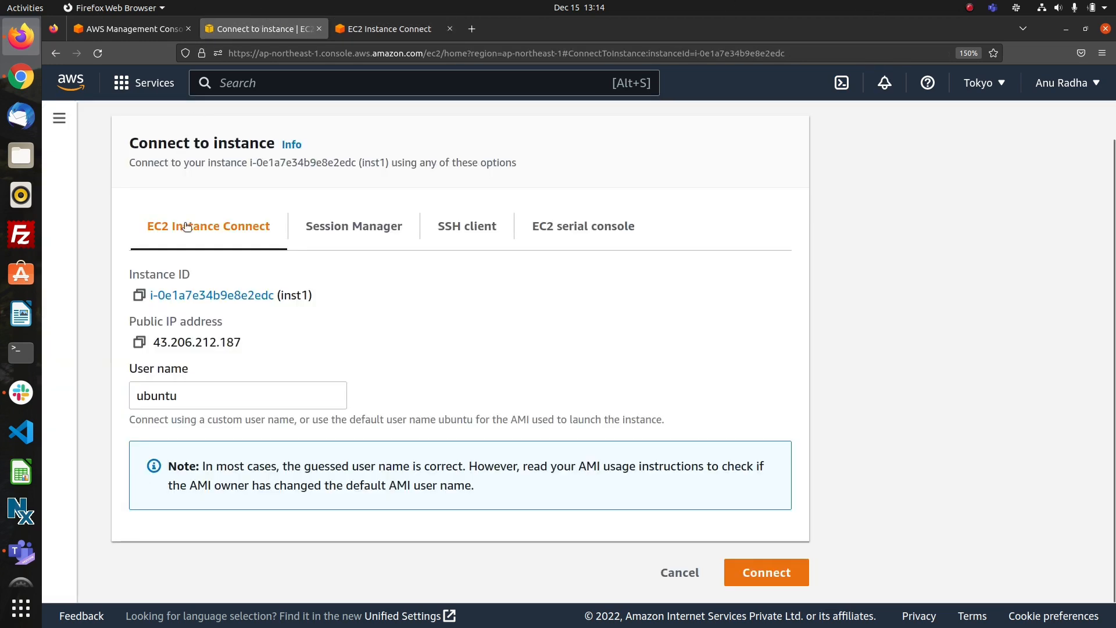
scroll(187, 219, up, 1)
click(186, 128)
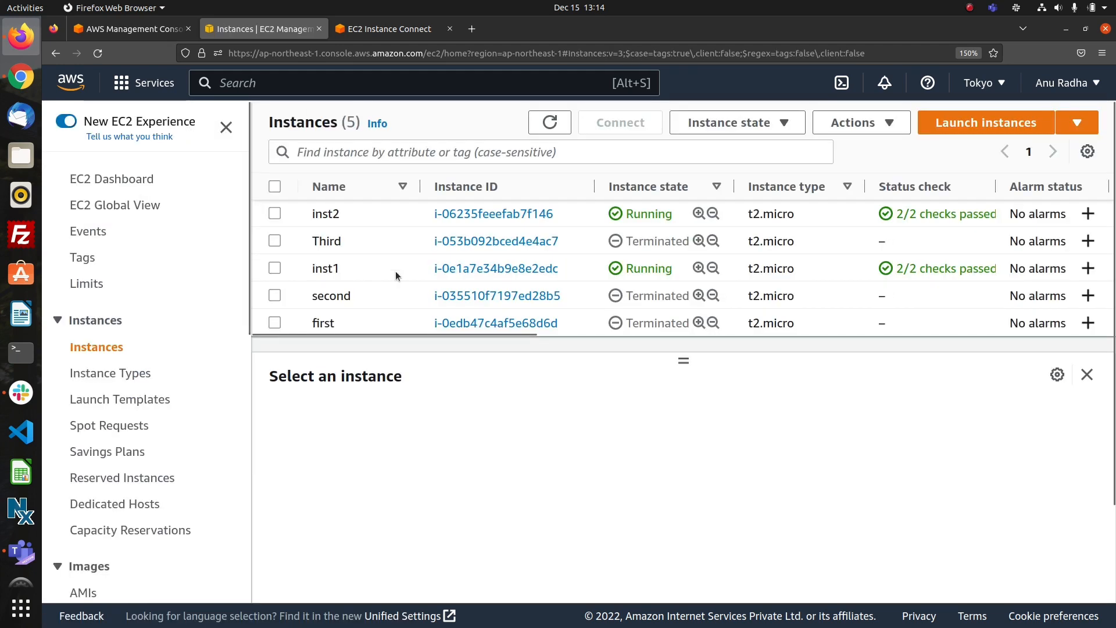
click(970, 9)
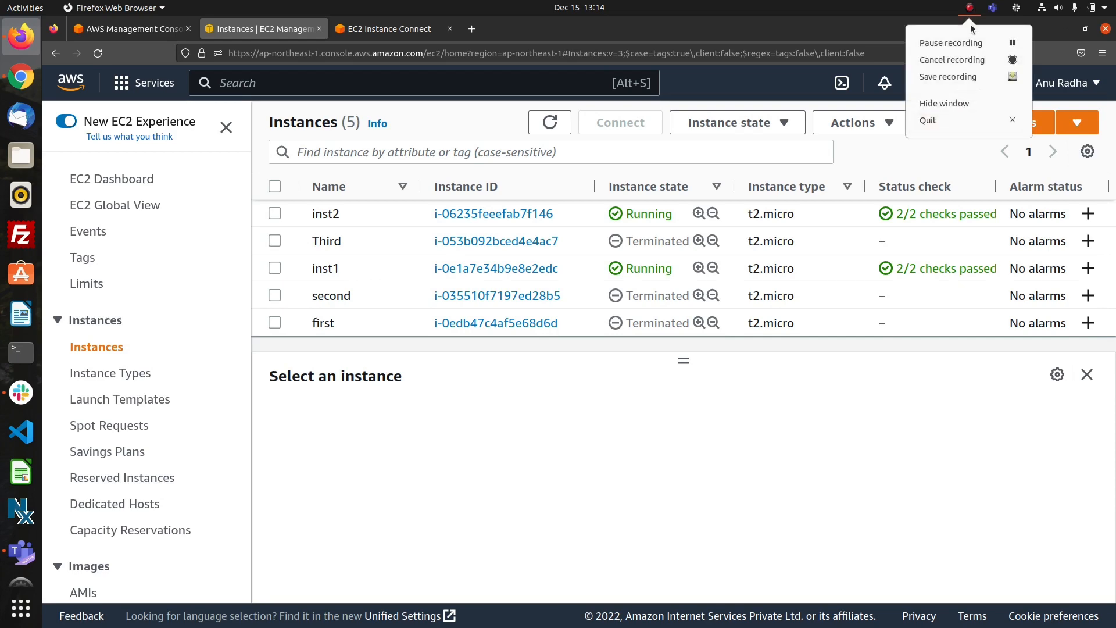